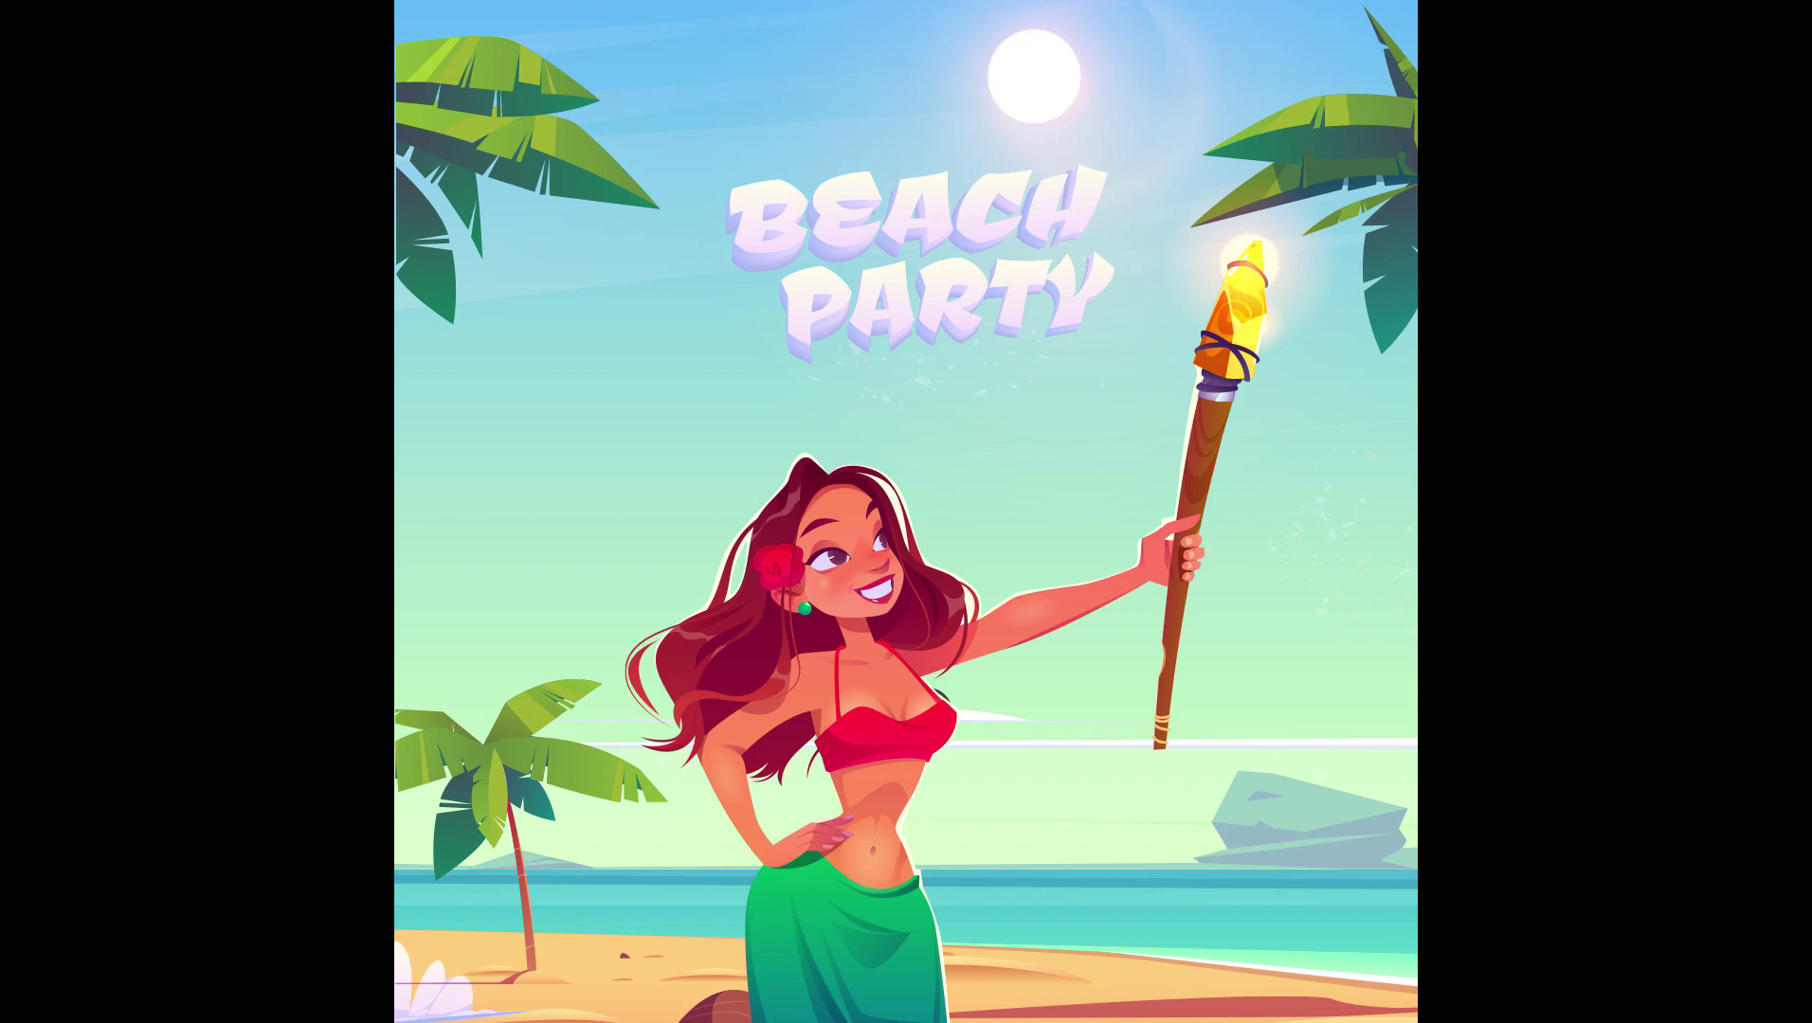
- Exit the fullscreen Beach Party preview and switch to animated banner.psd in Photoshop
{"action": "key", "text": "Escape"}
{"action": "left_click", "coordinate": [244, 1008]}
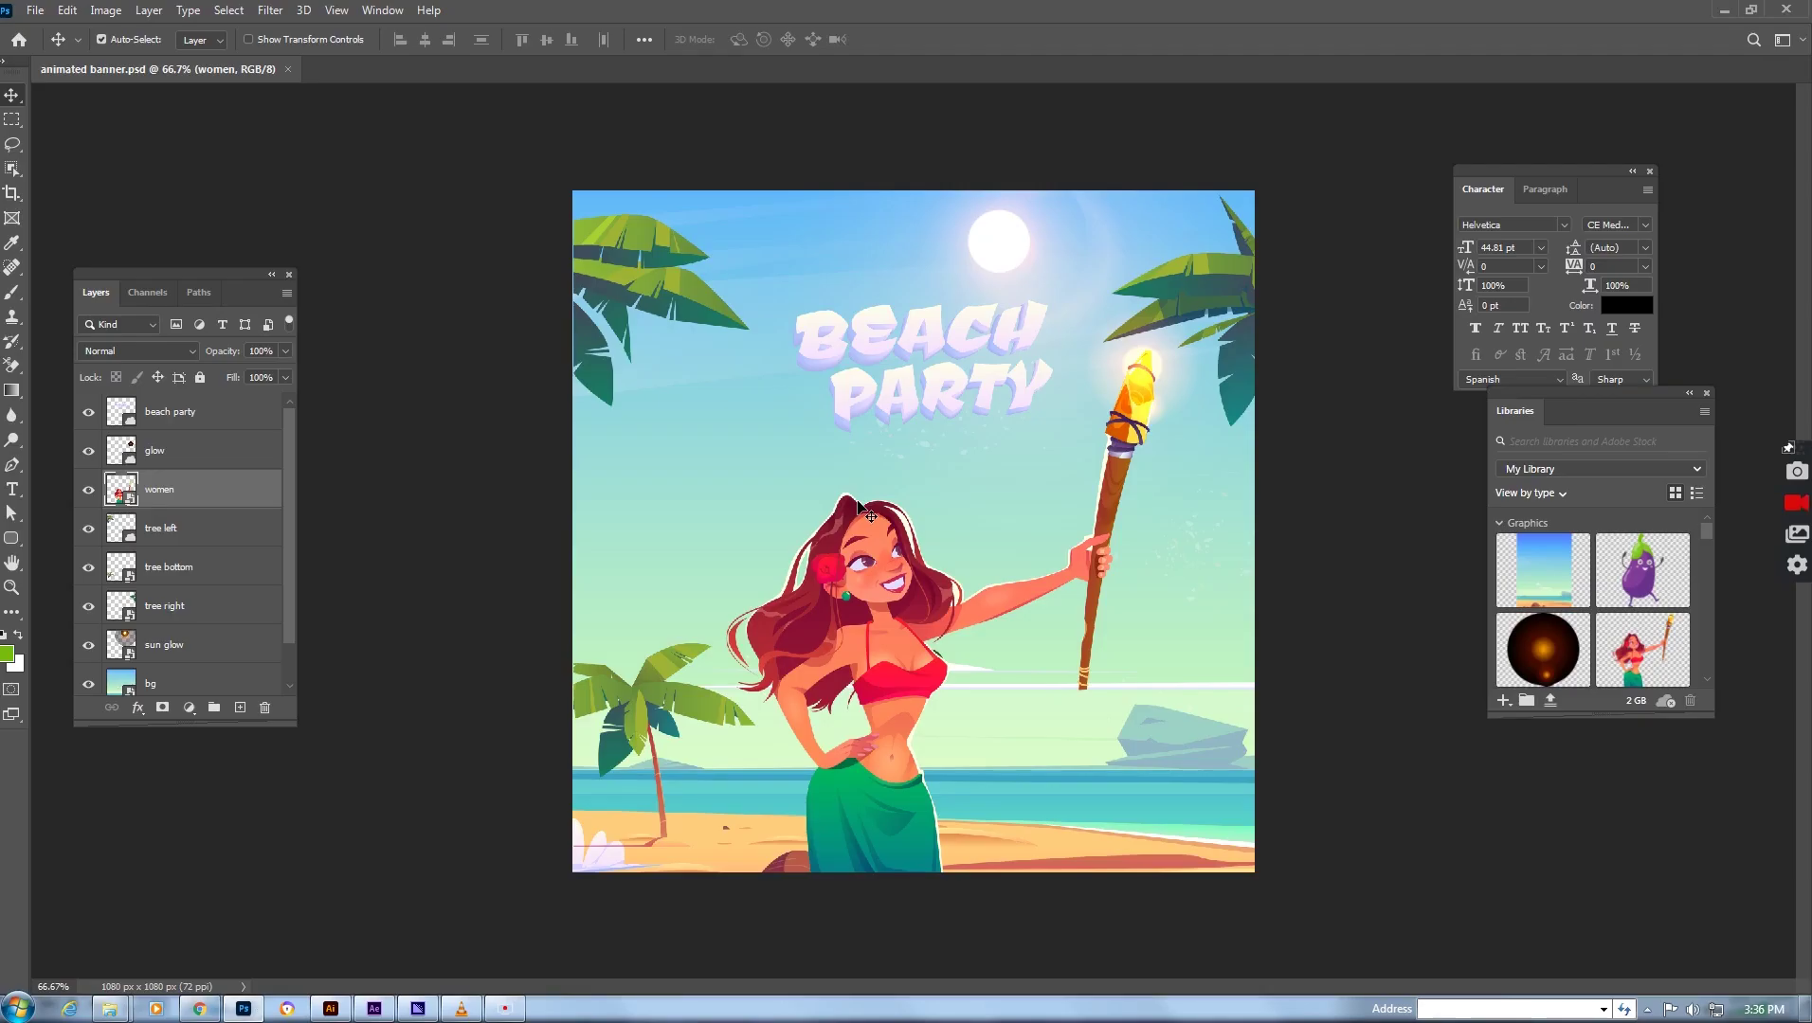
- Select the palm tree and BEACH PARTY title layers, undoing each test move
{"action": "left_click", "coordinate": [479, 185]}
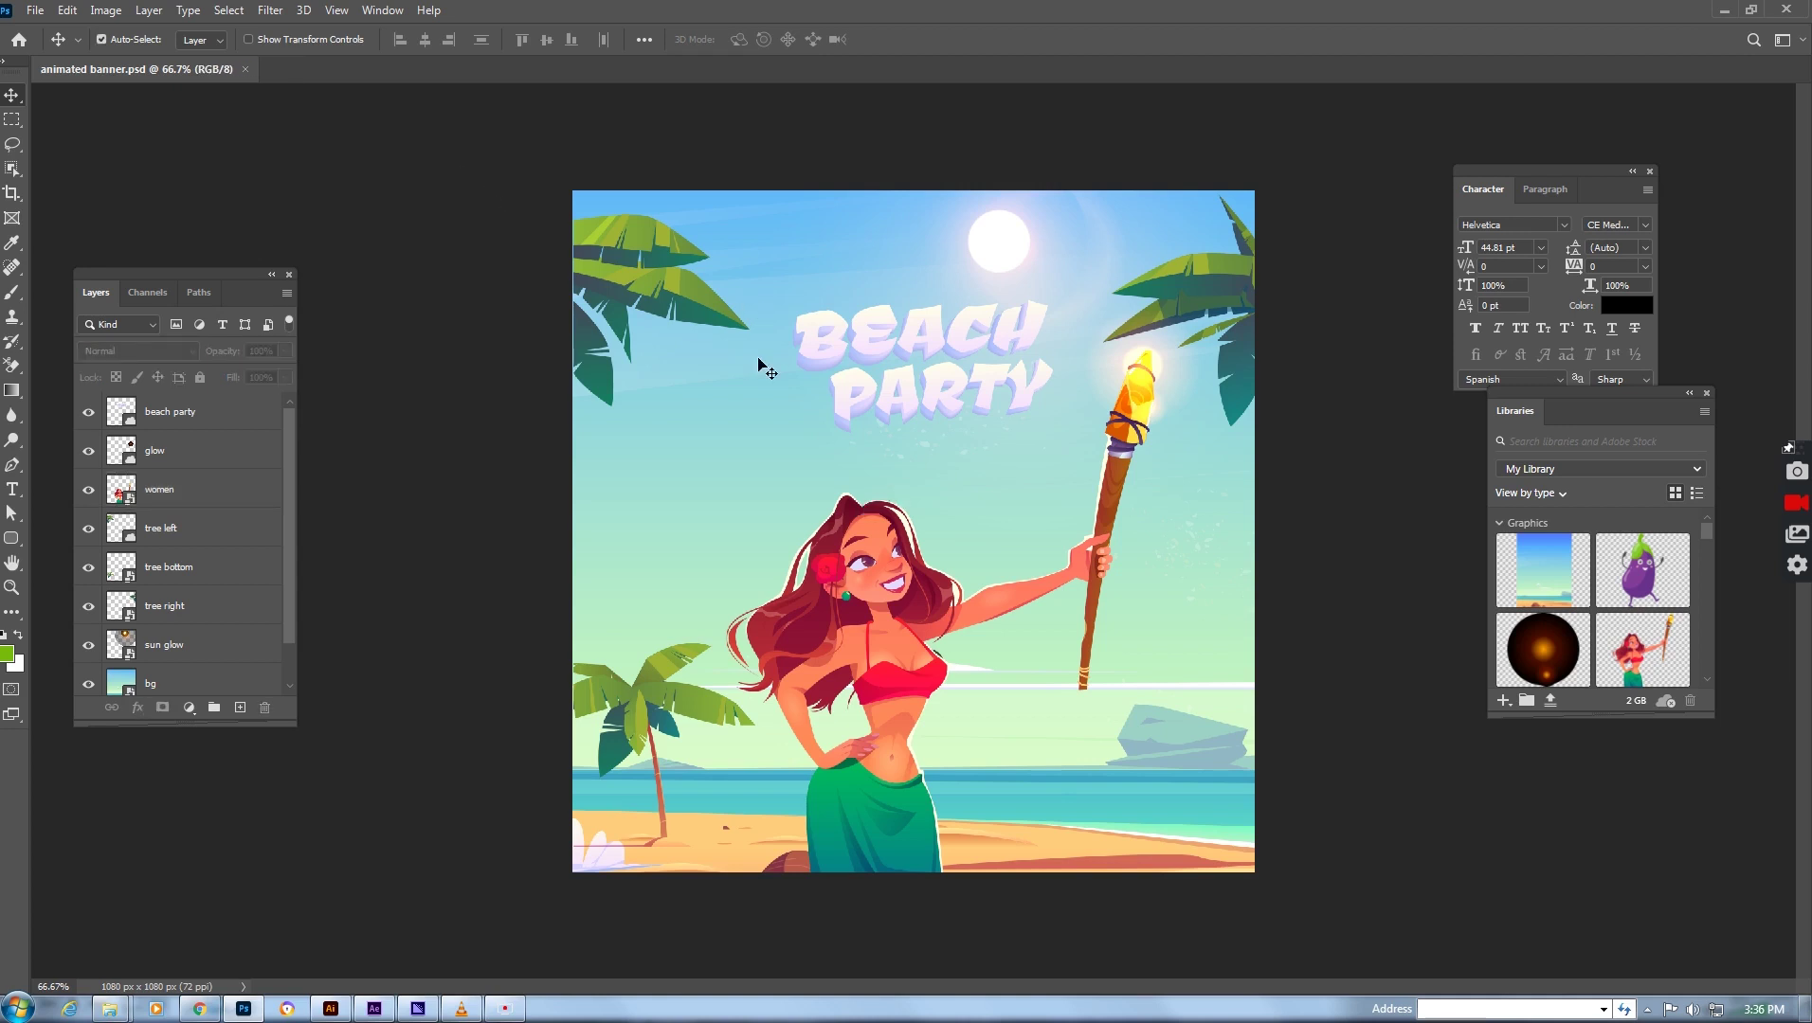
{"action": "left_click_drag", "start_coordinate": [239, 293], "coordinate": [352, 217]}
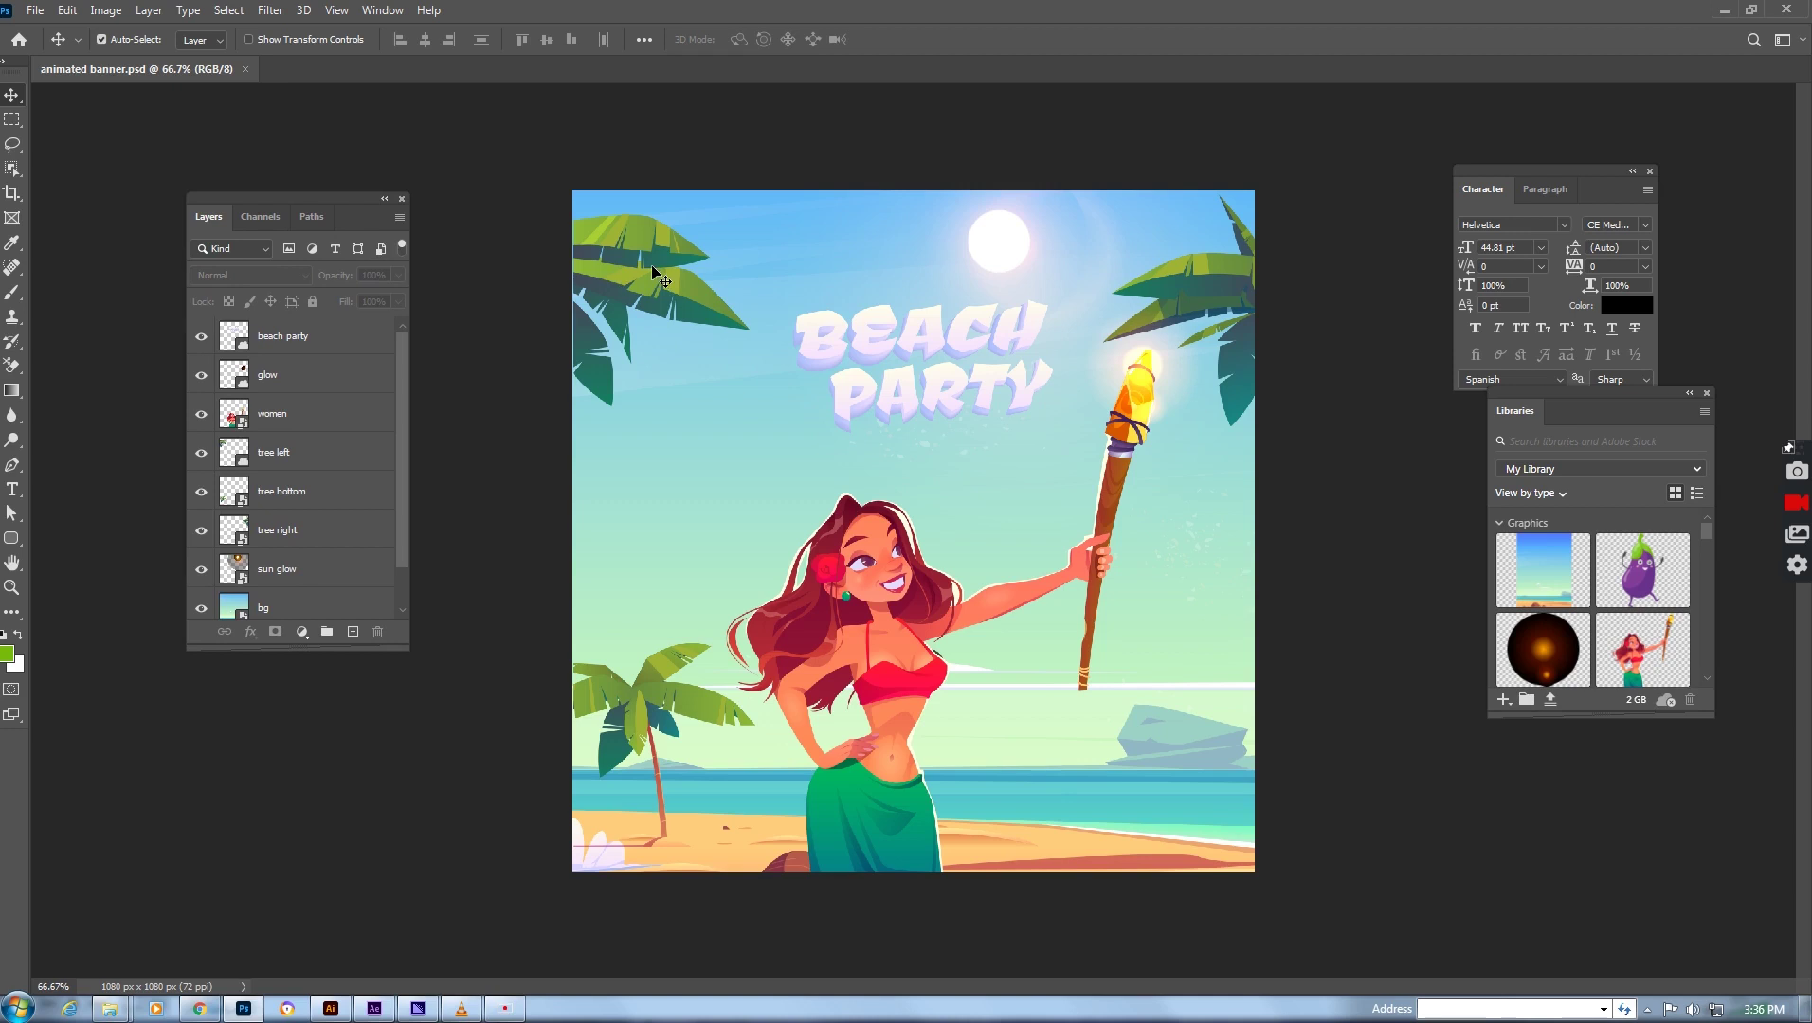
{"action": "left_click", "coordinate": [643, 290]}
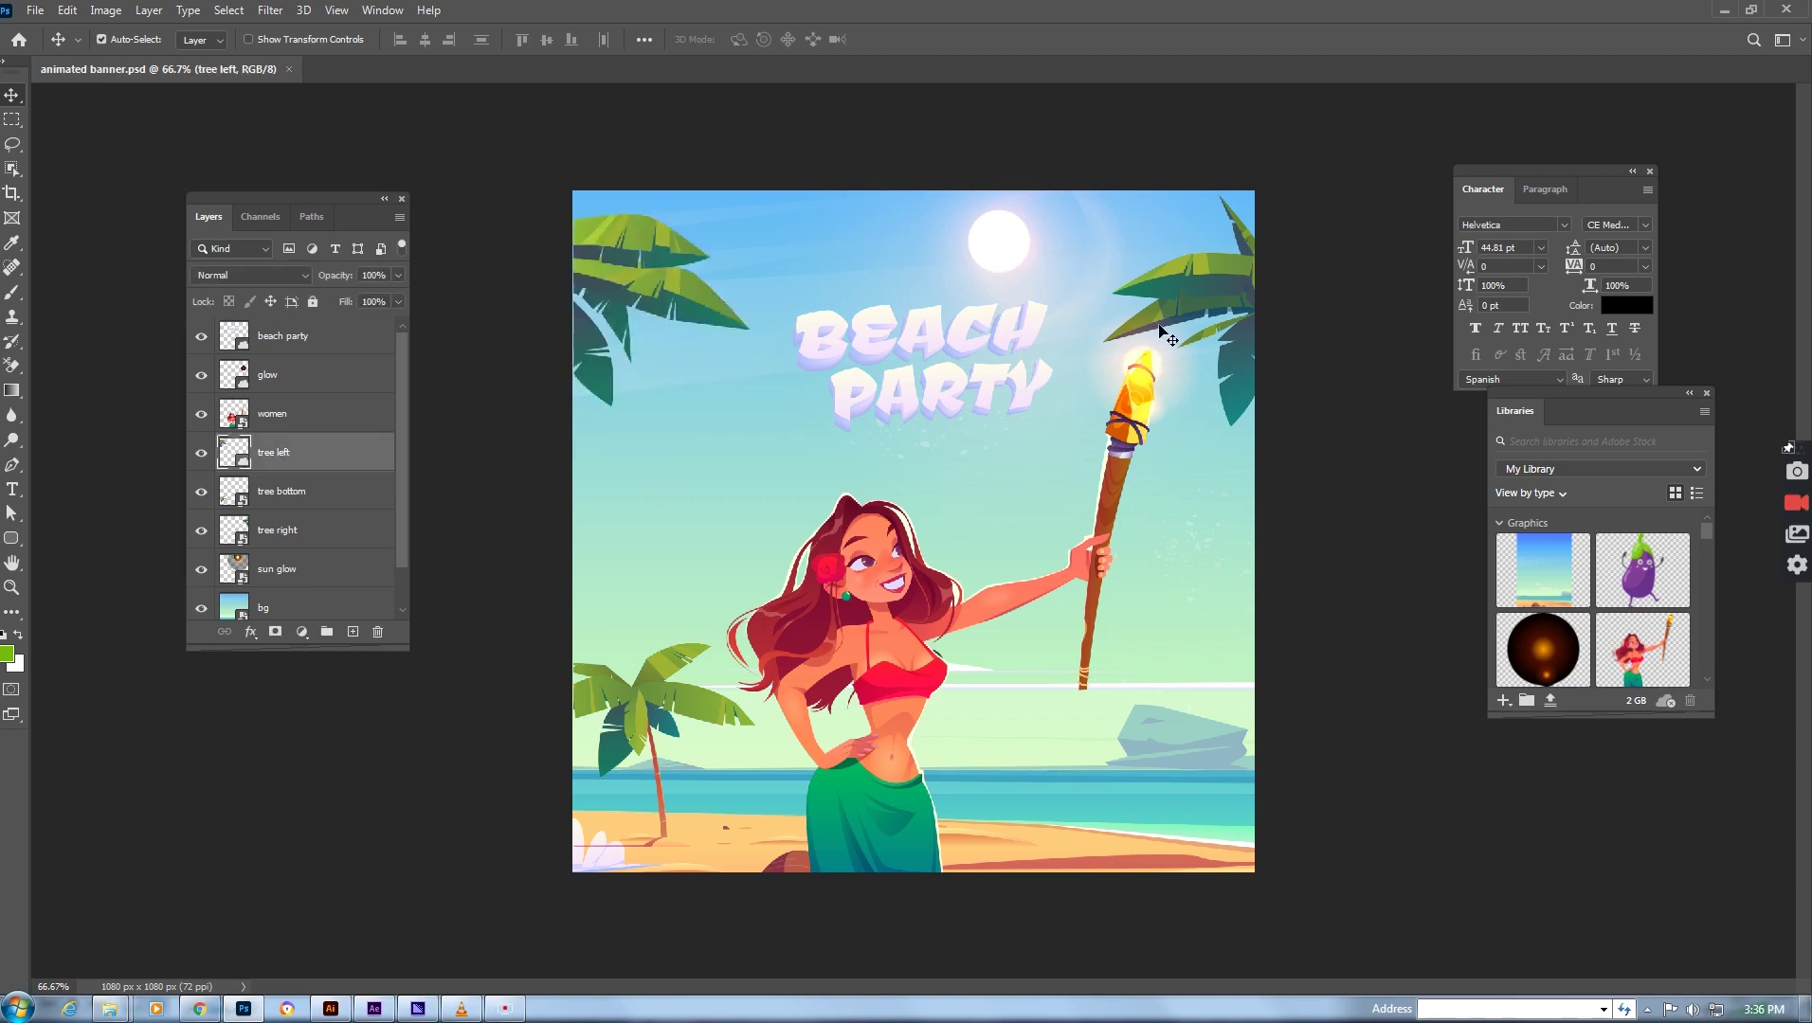
{"action": "left_click", "coordinate": [1212, 280]}
{"action": "key", "text": "ctrl+z"}
{"action": "key", "text": "z"}
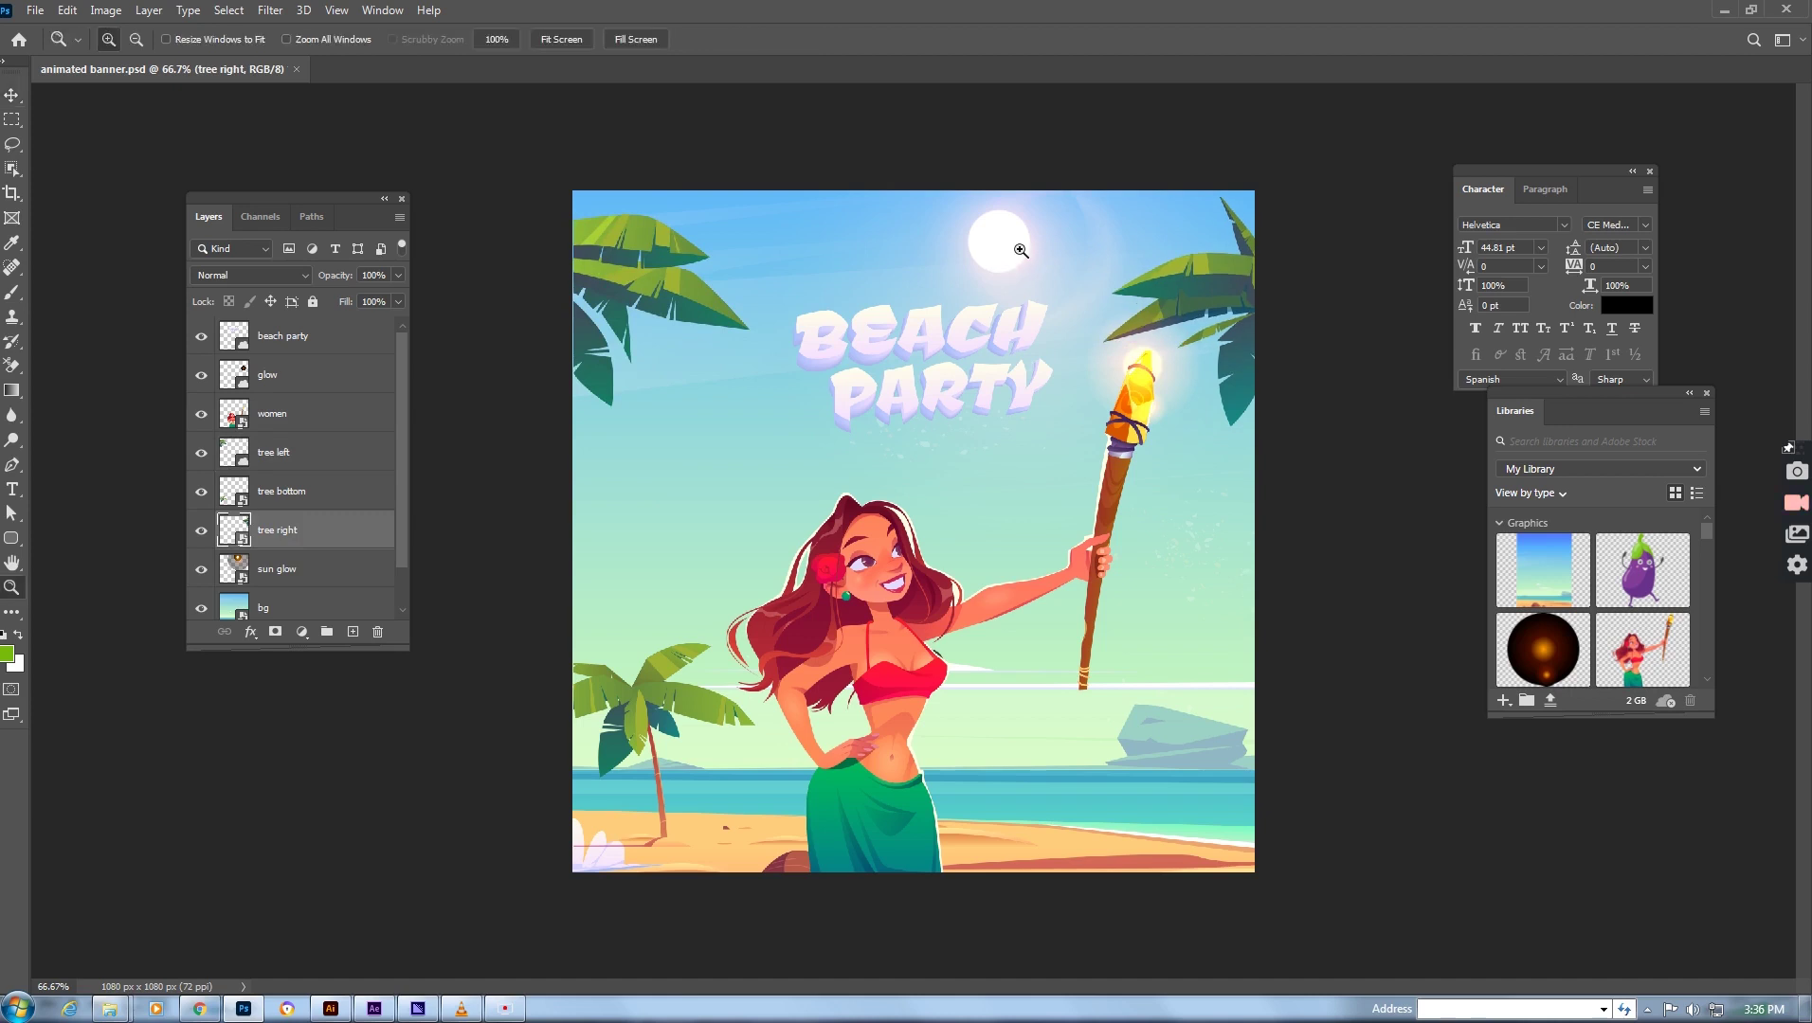
{"action": "key", "text": "v"}
{"action": "left_click", "coordinate": [1023, 259]}
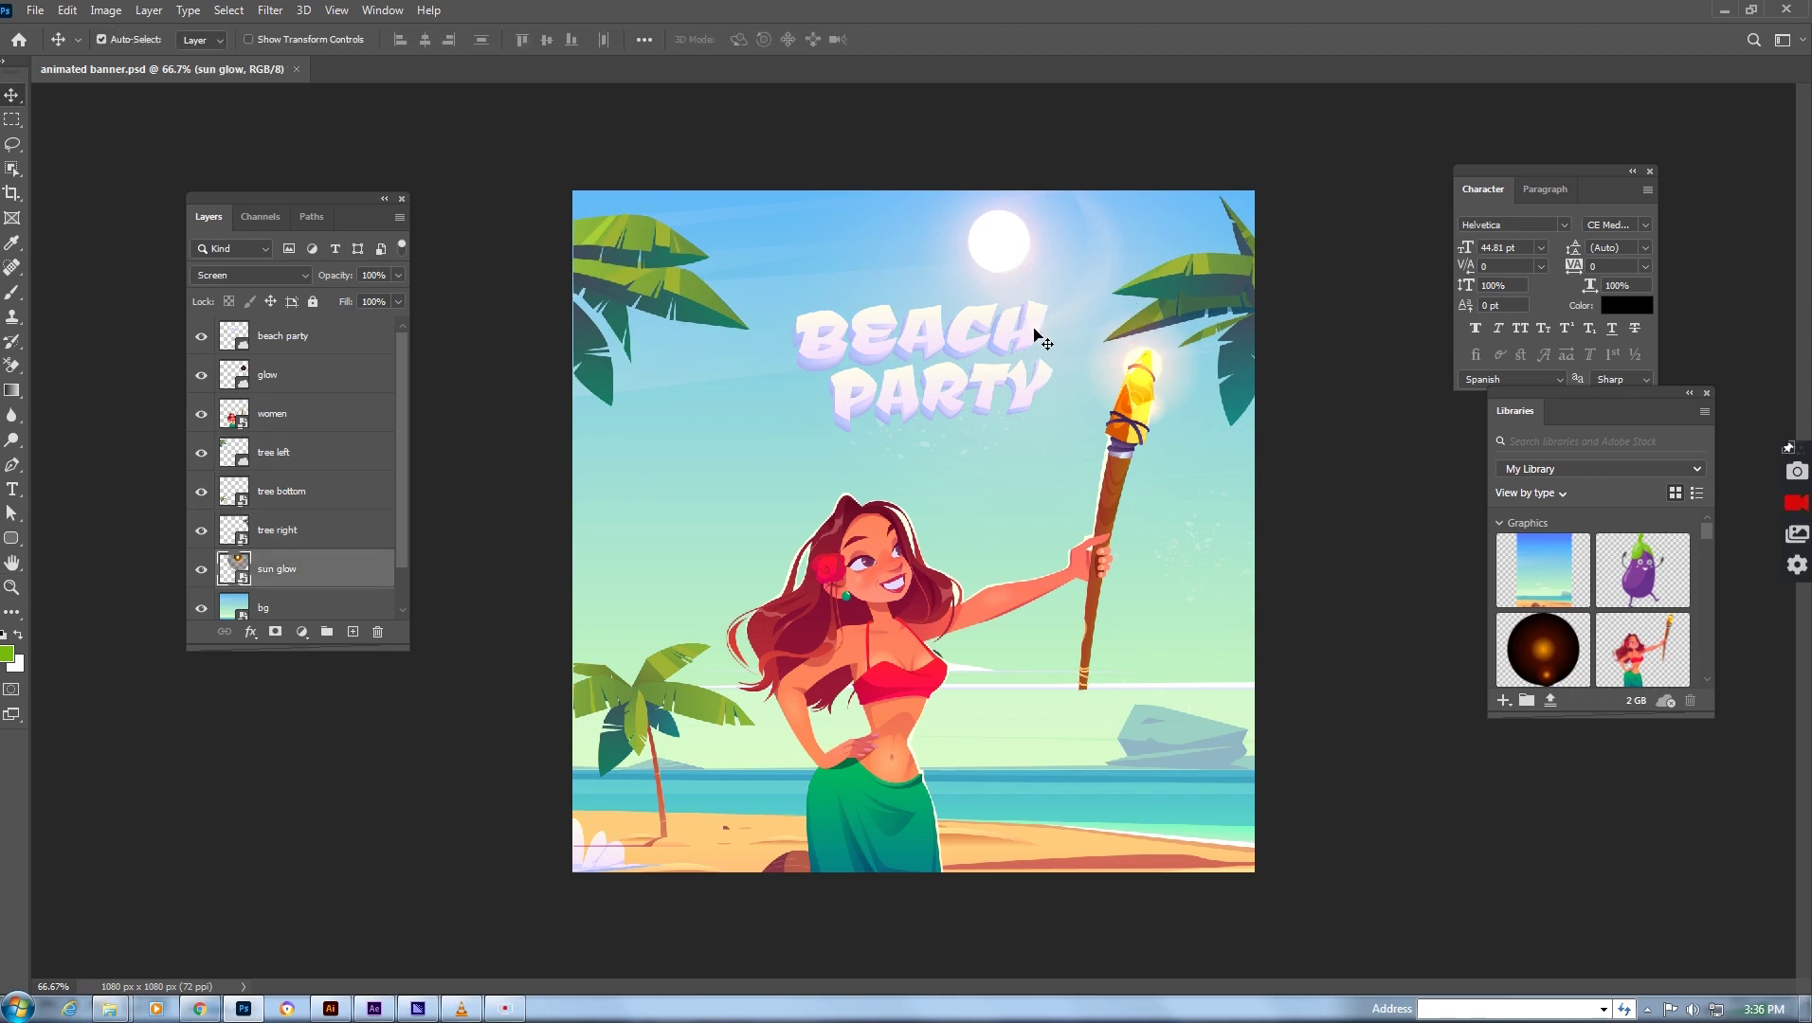
{"action": "left_click_drag", "start_coordinate": [1033, 341], "coordinate": [1026, 316]}
{"action": "key", "text": "ctrl+z"}
- Check the women, torch glow, lower palm and bg layers, then bring up After Effects
{"action": "left_click", "coordinate": [1123, 453], "text": "ctrl"}
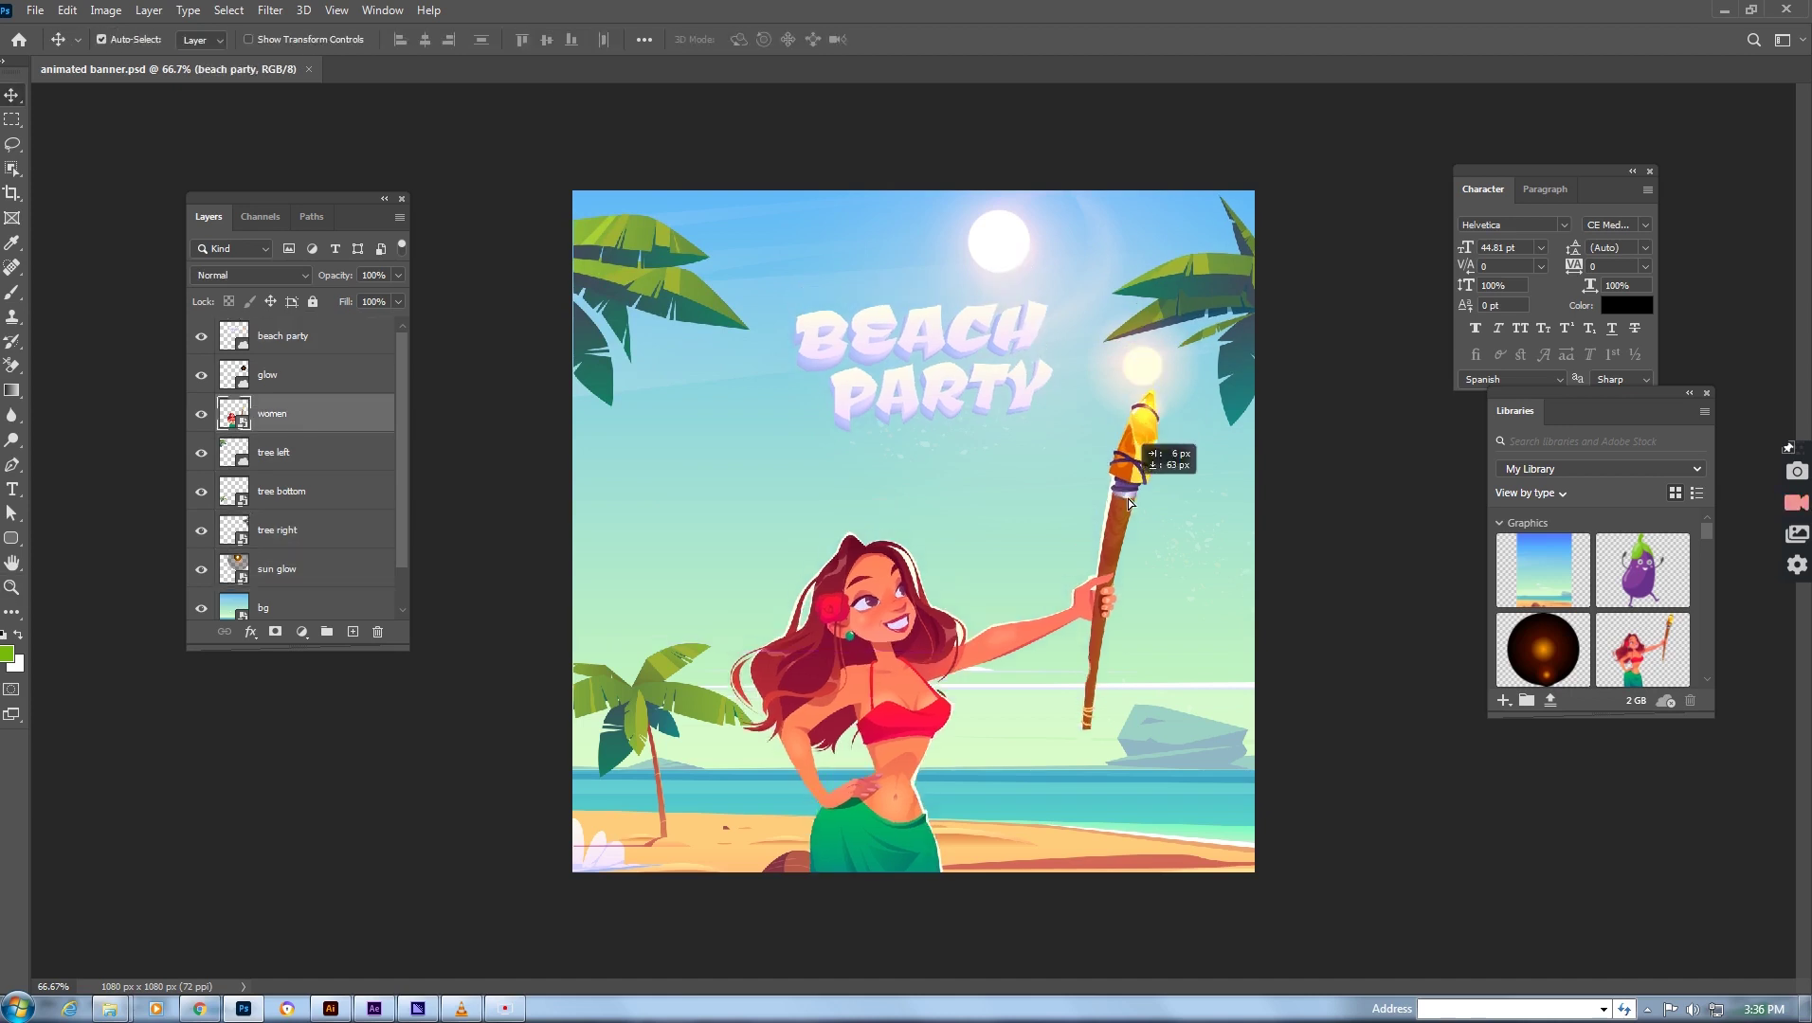
{"action": "left_click", "coordinate": [1154, 370], "text": "ctrl"}
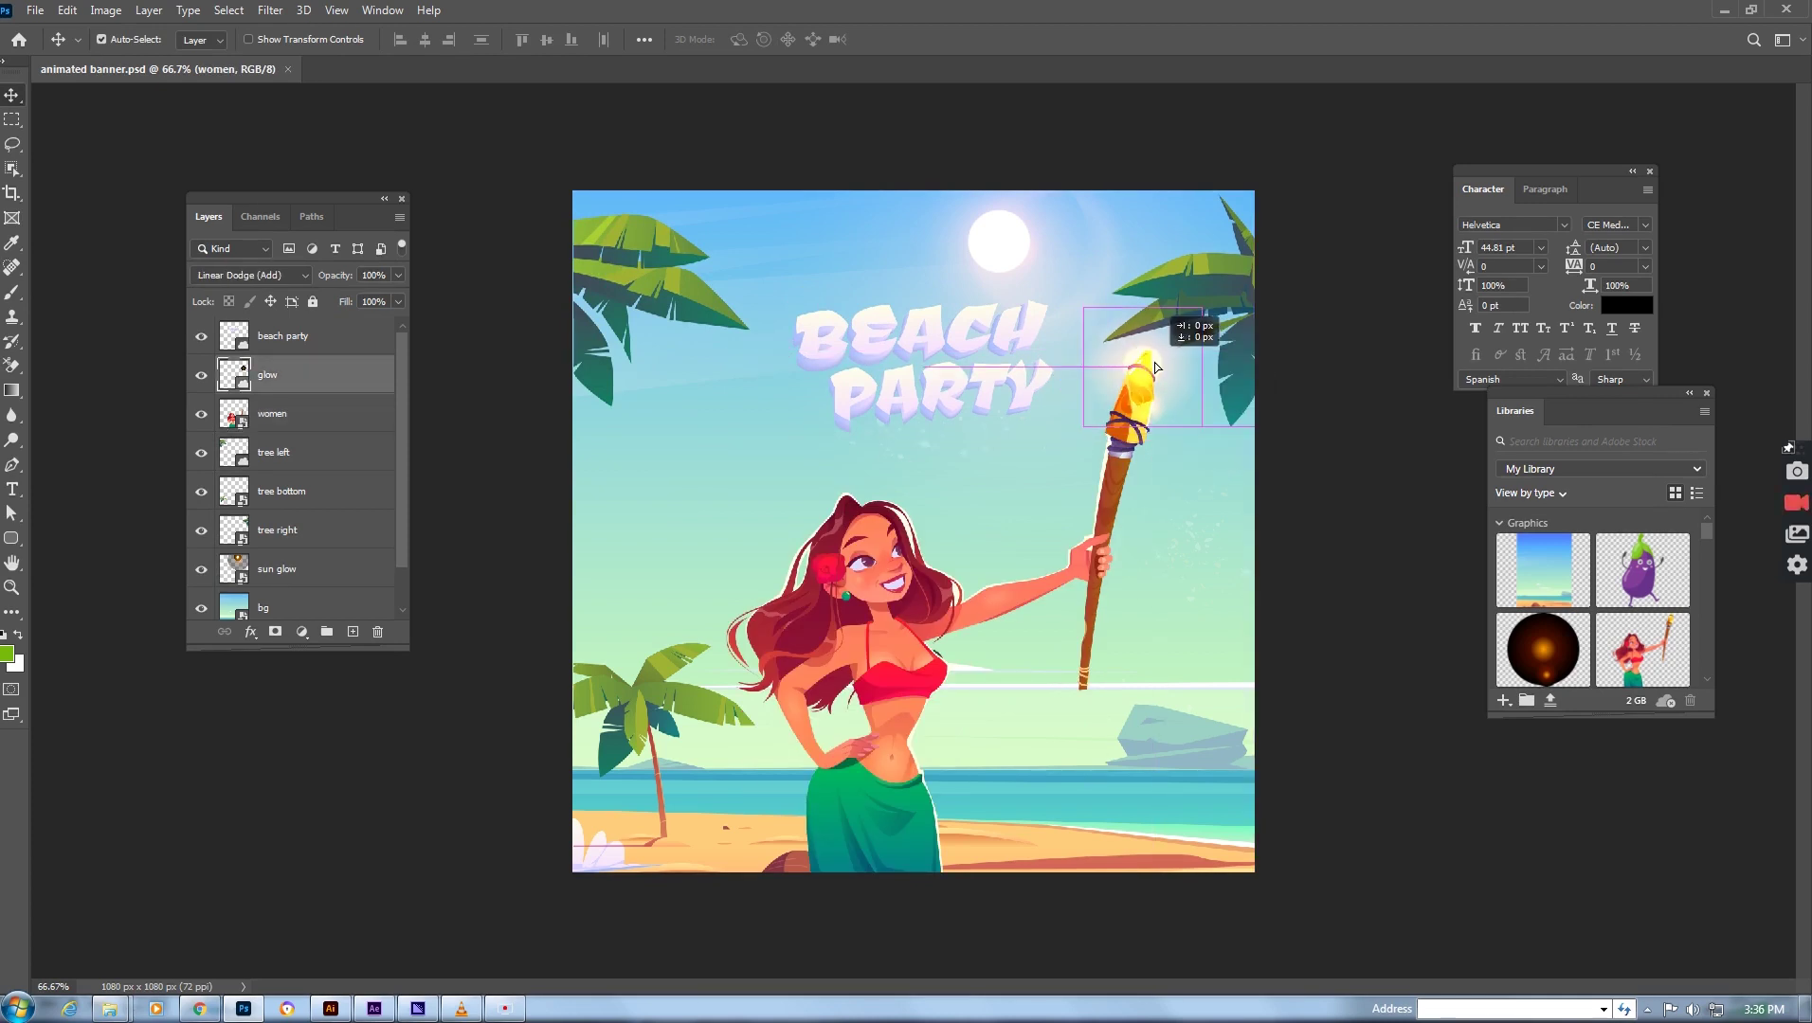
{"action": "left_click_drag", "start_coordinate": [663, 678], "coordinate": [665, 678]}
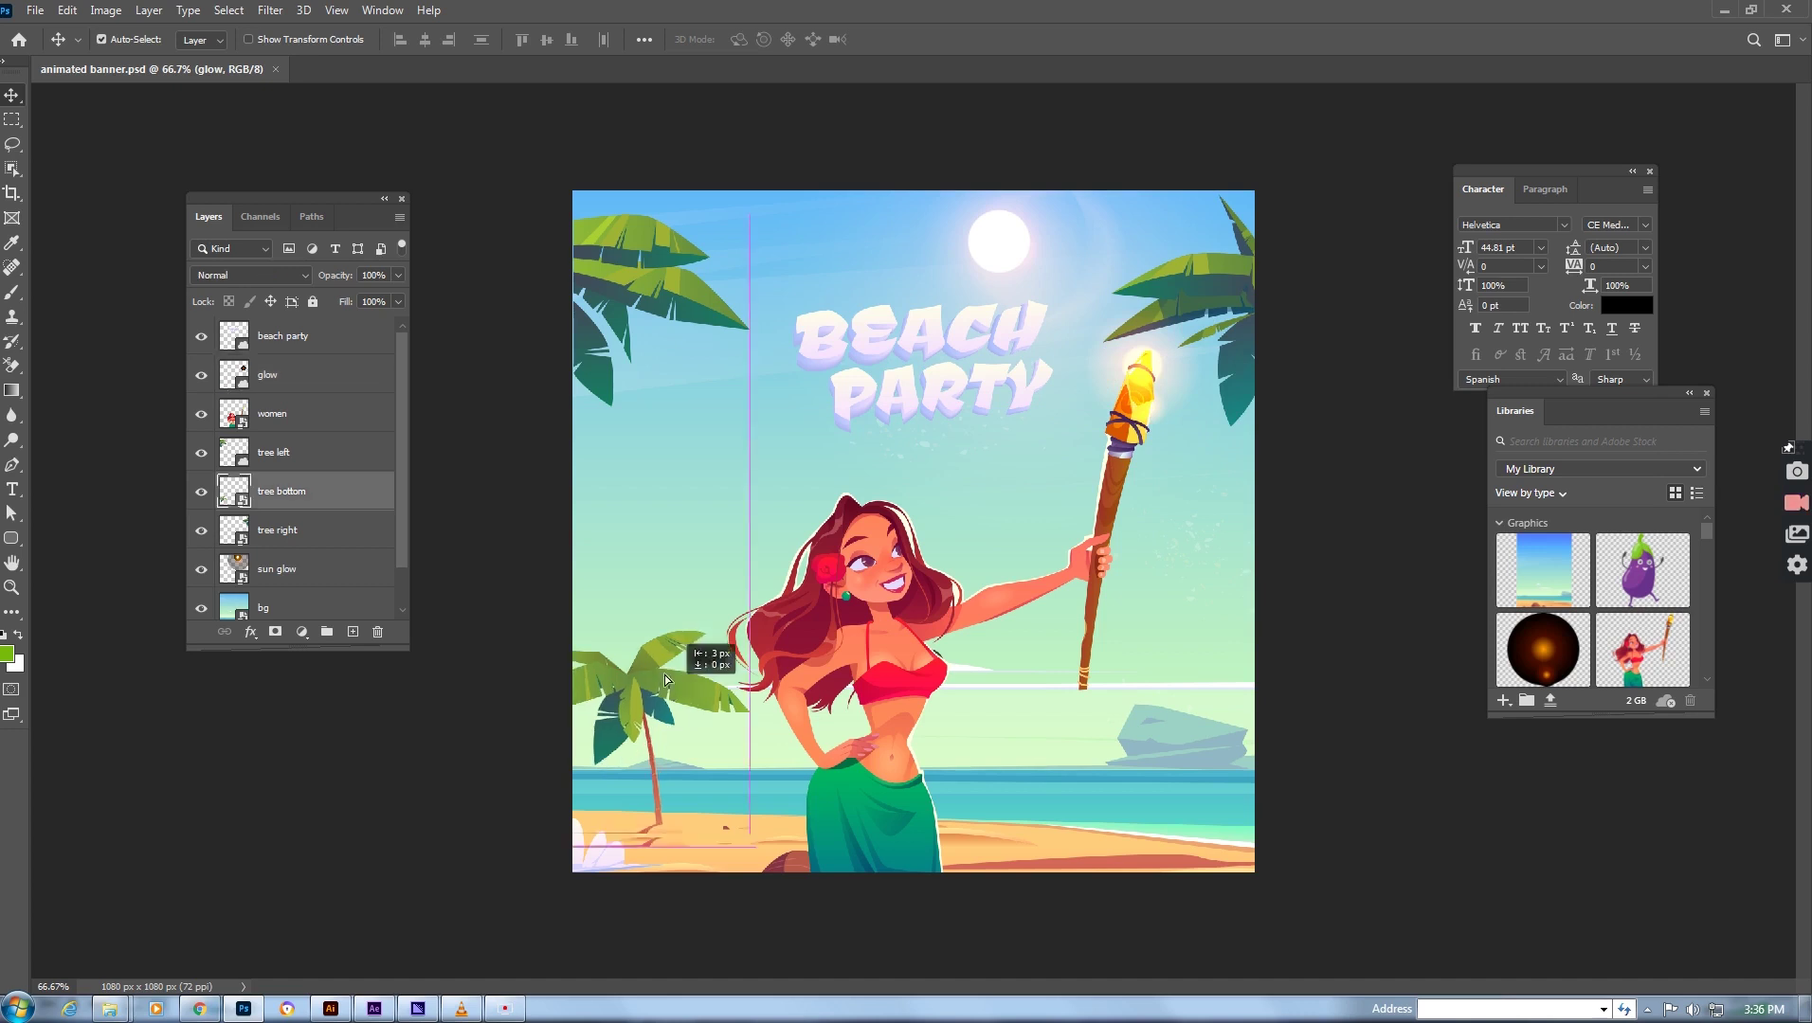
{"action": "left_click", "coordinate": [712, 429]}
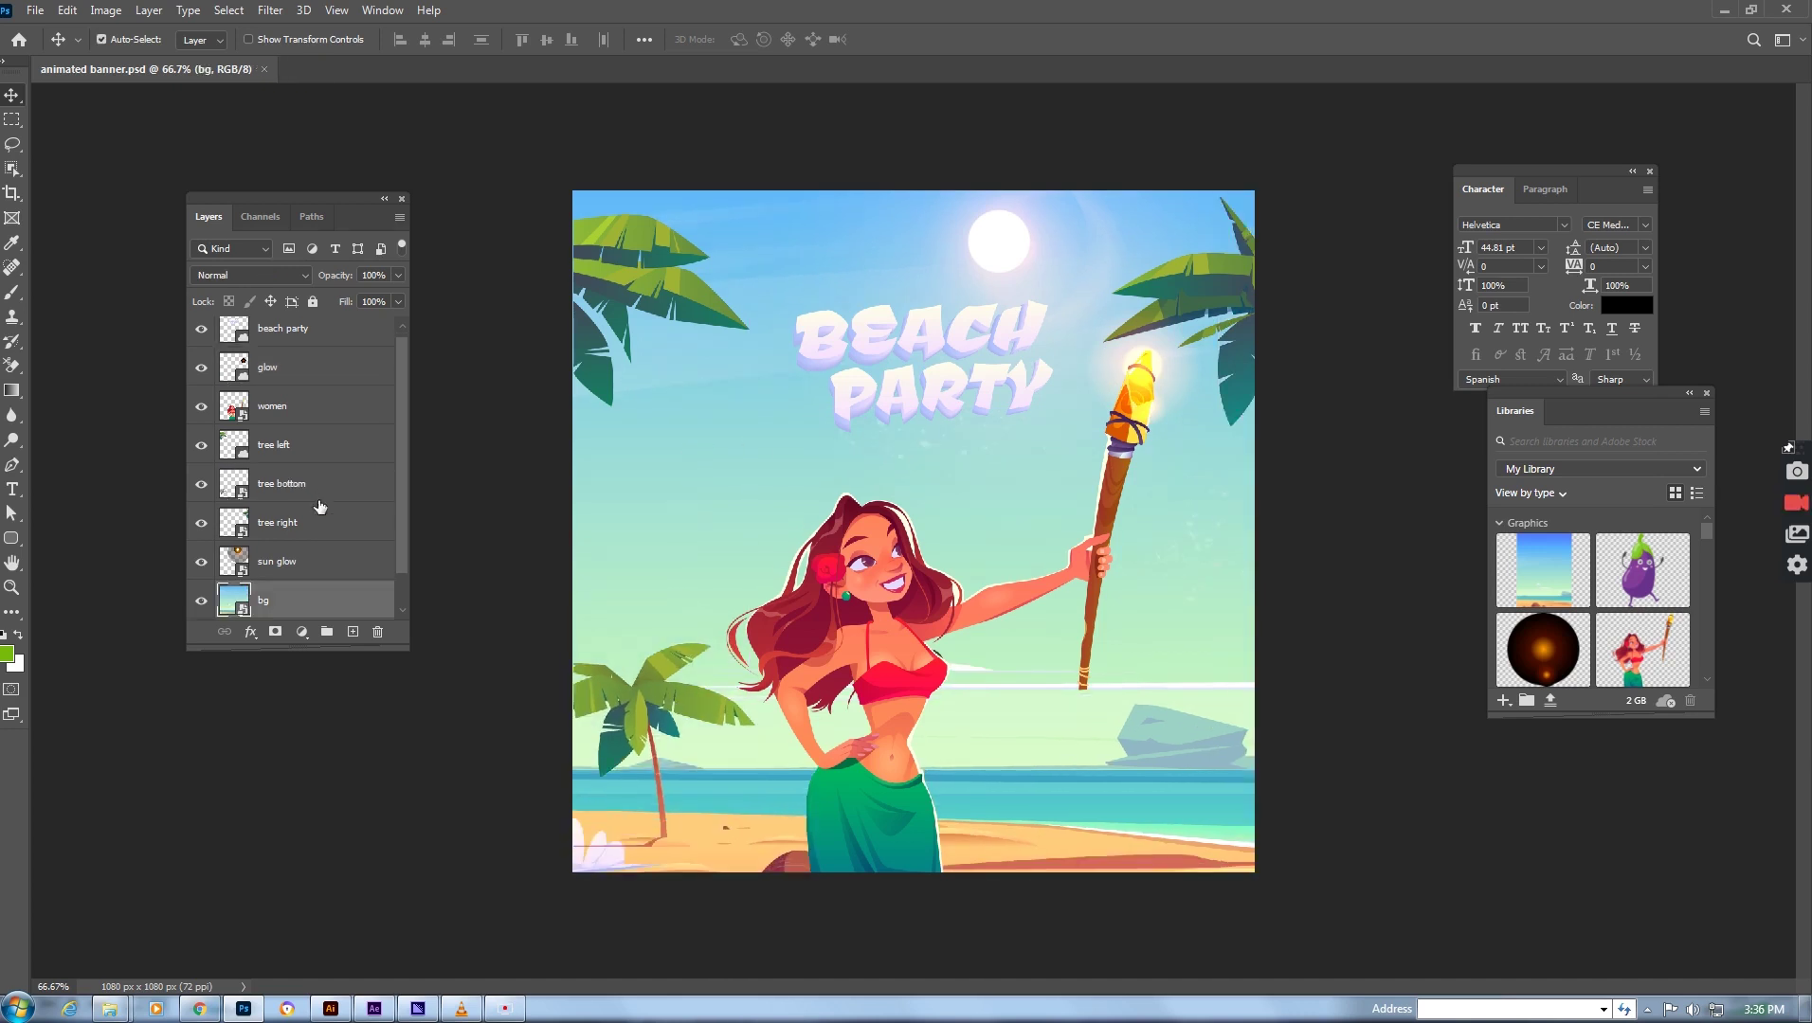
{"action": "scroll", "coordinate": [318, 505], "scroll_direction": "up", "scroll_amount": 1}
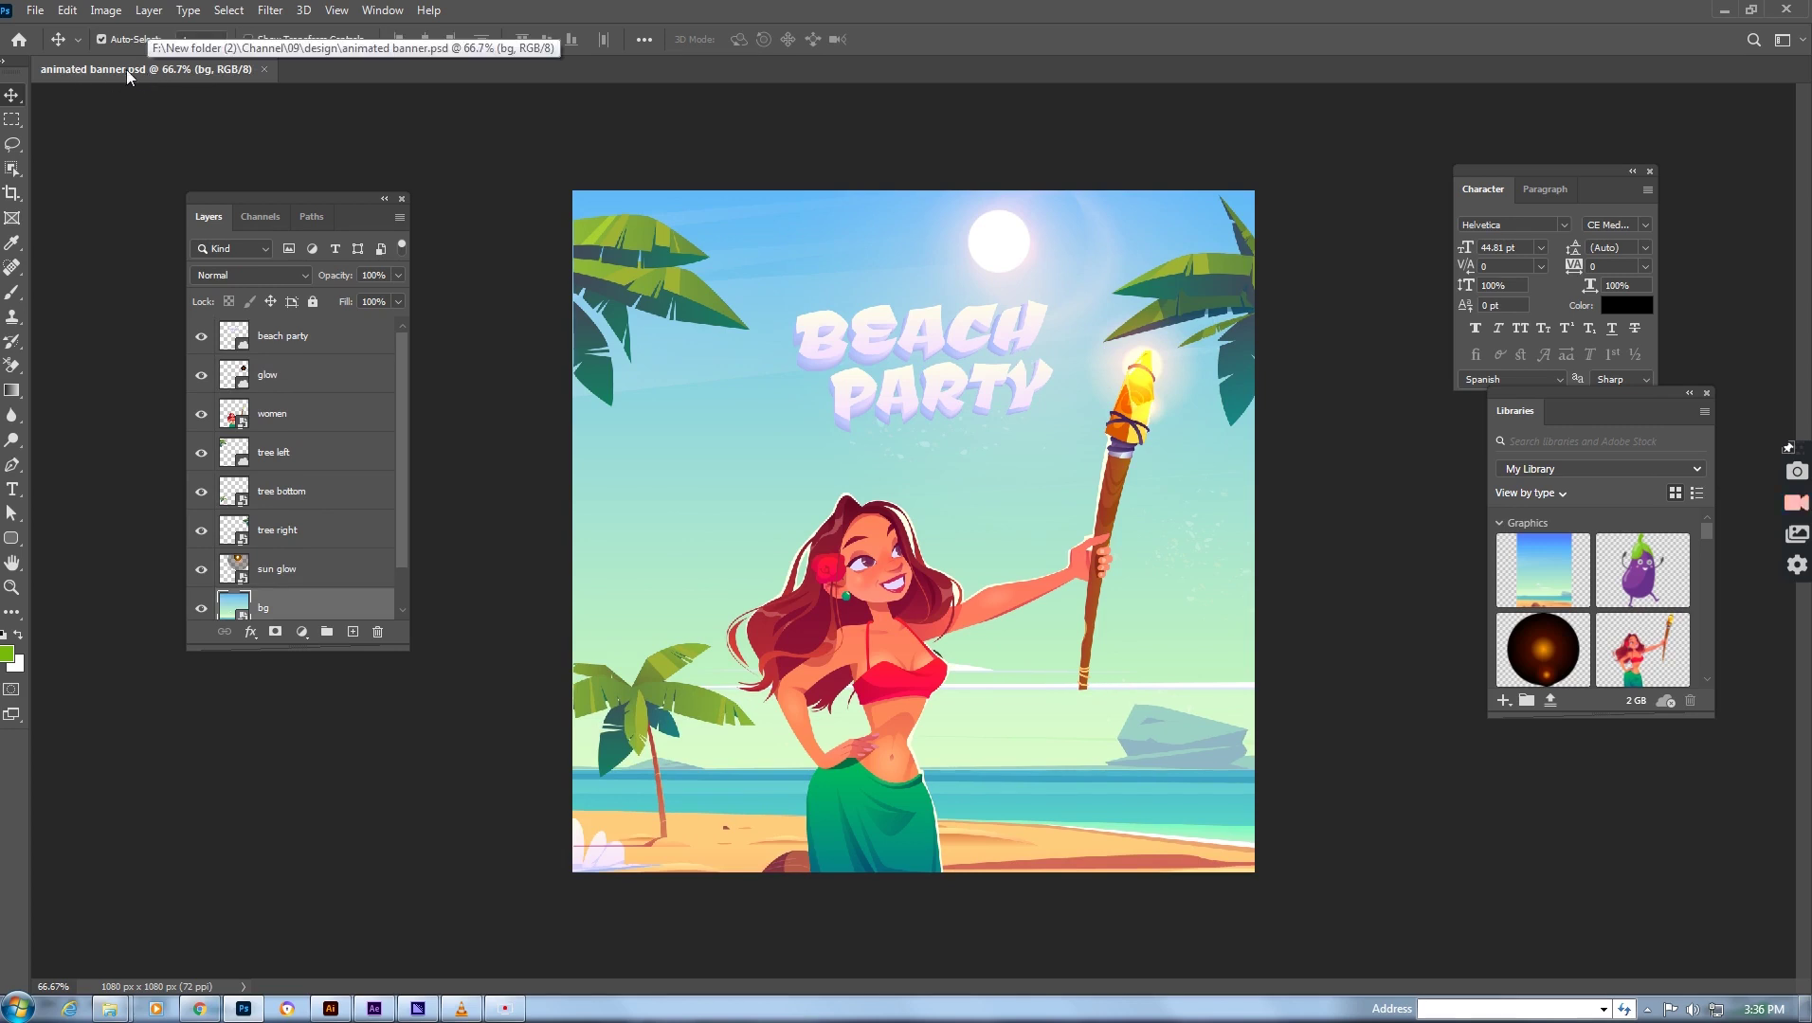
{"action": "left_click", "coordinate": [372, 1010]}
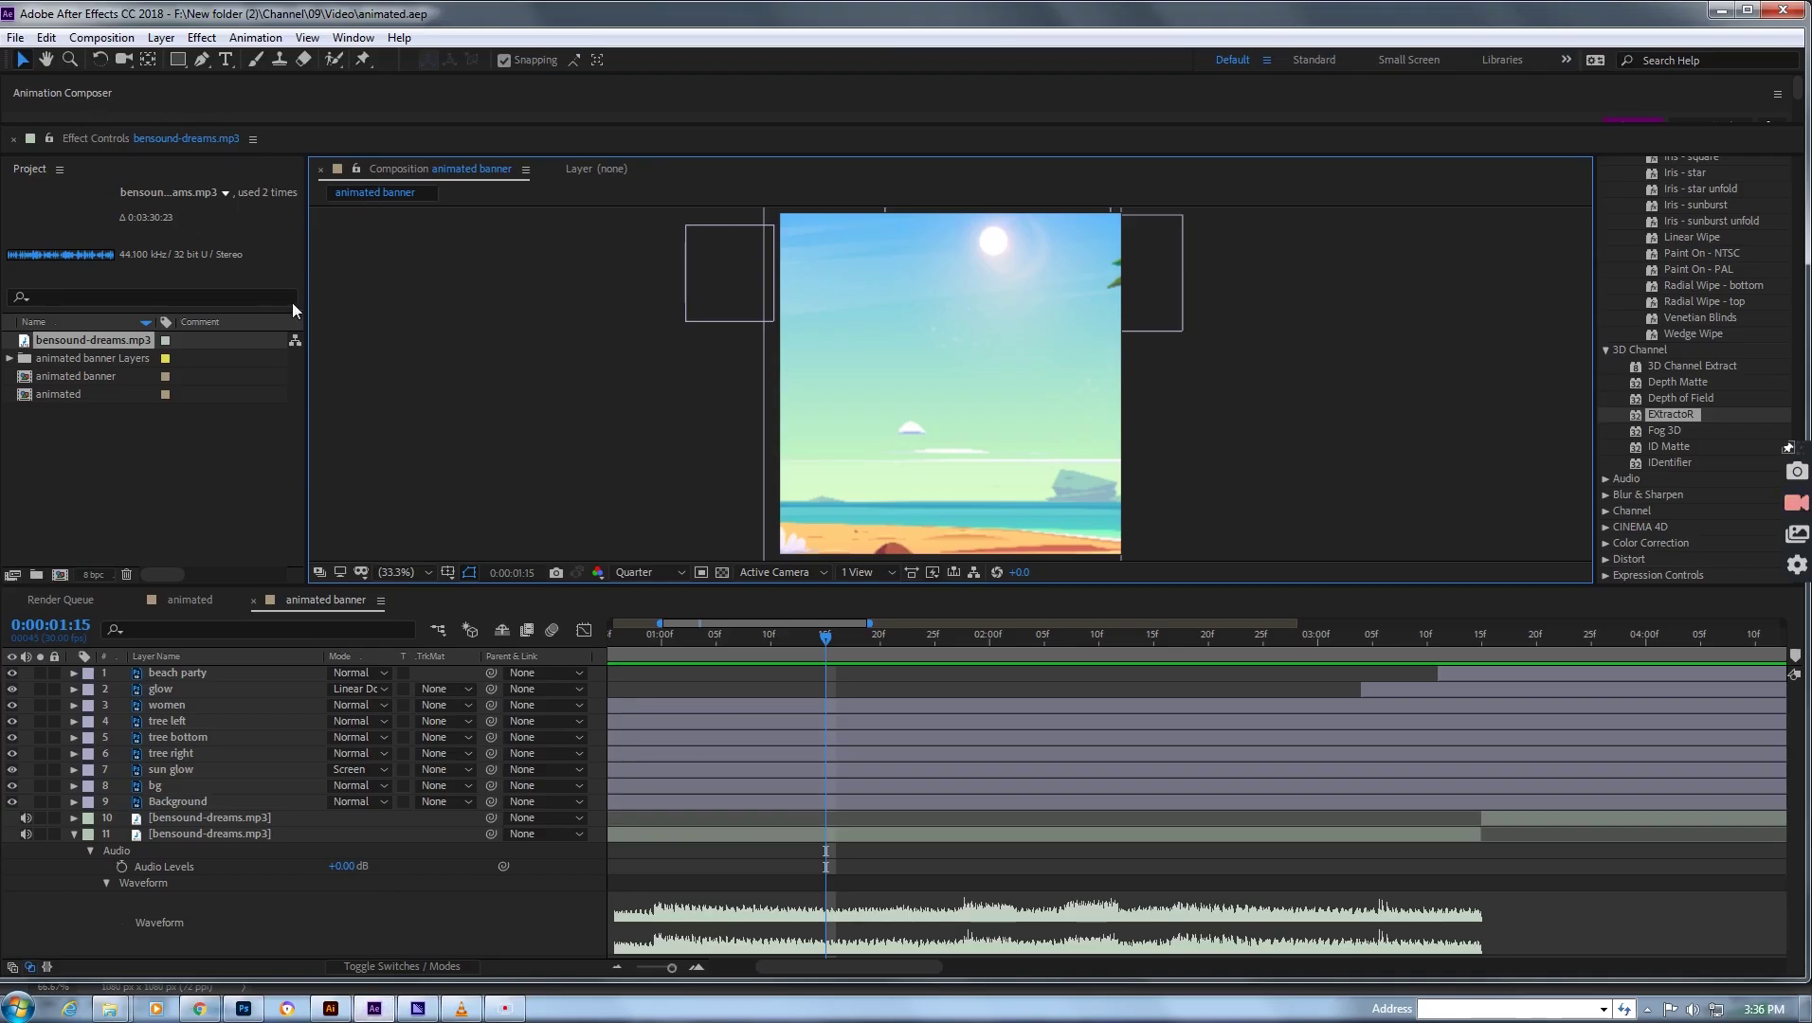
- Close the current project and create the 1080×1080, 30 fps composition 'animated banner01'
{"action": "left_click", "coordinate": [15, 37]}
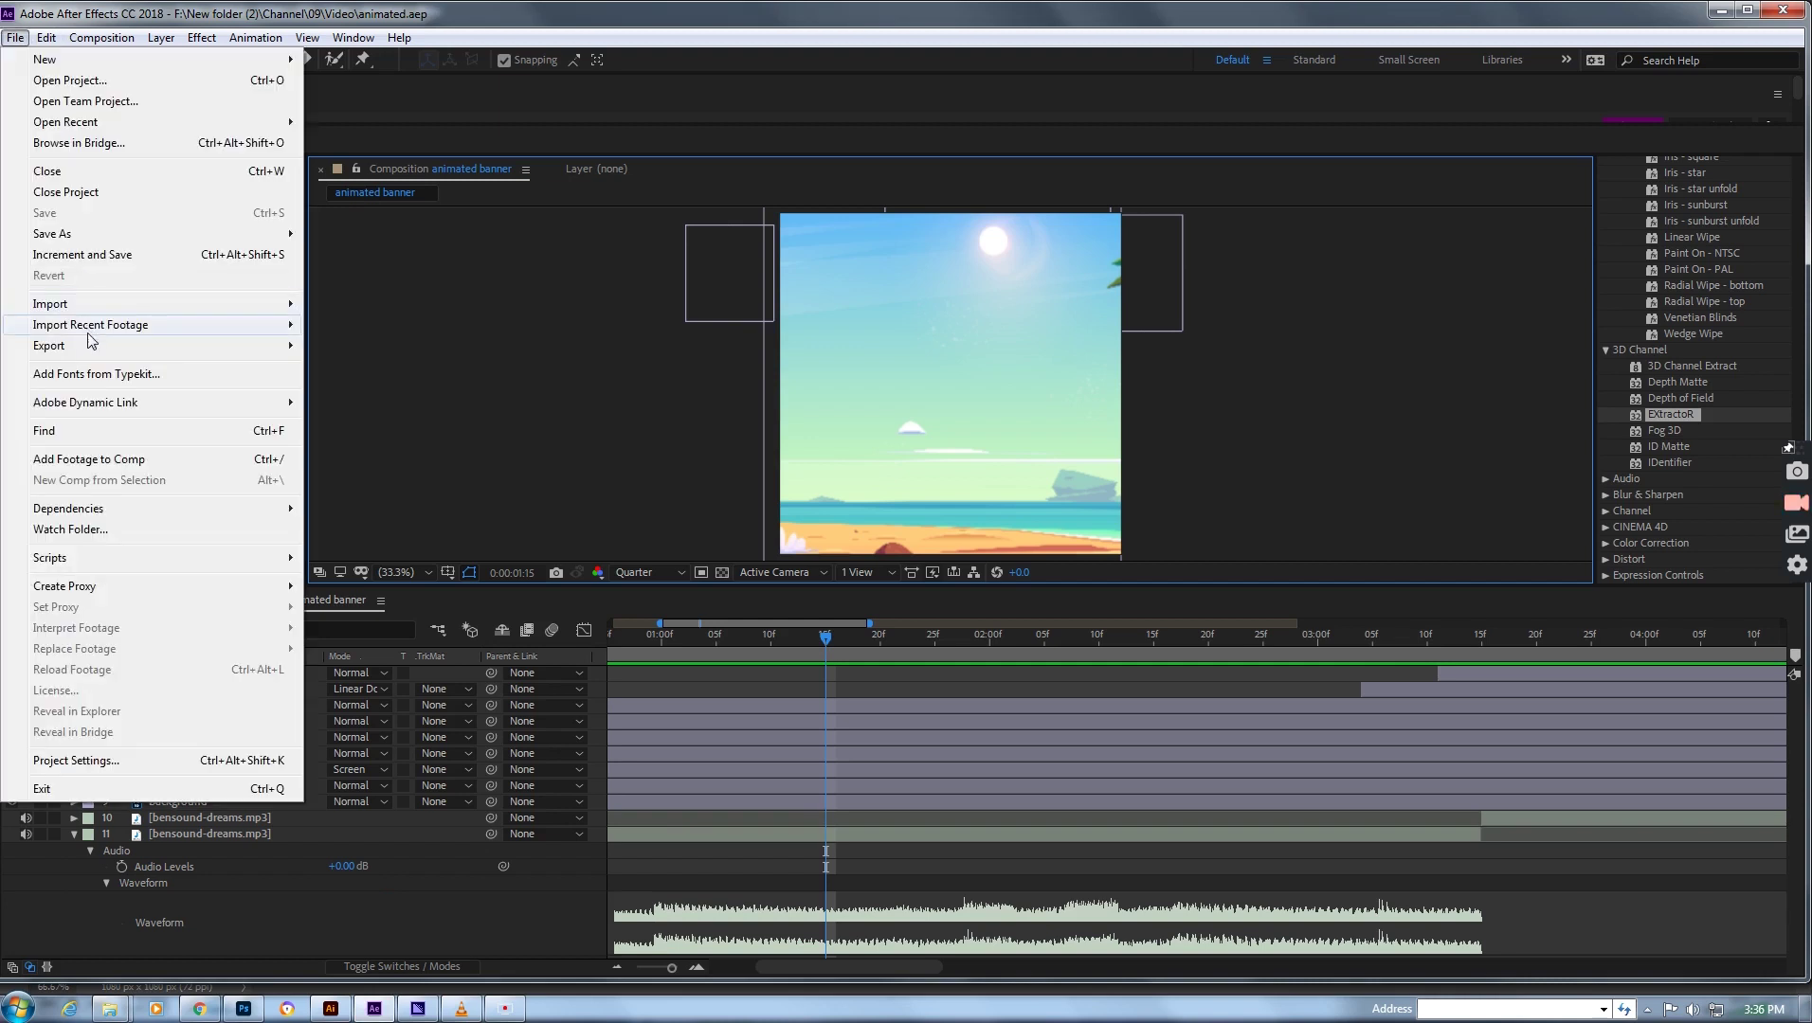
{"action": "left_click", "coordinate": [104, 195]}
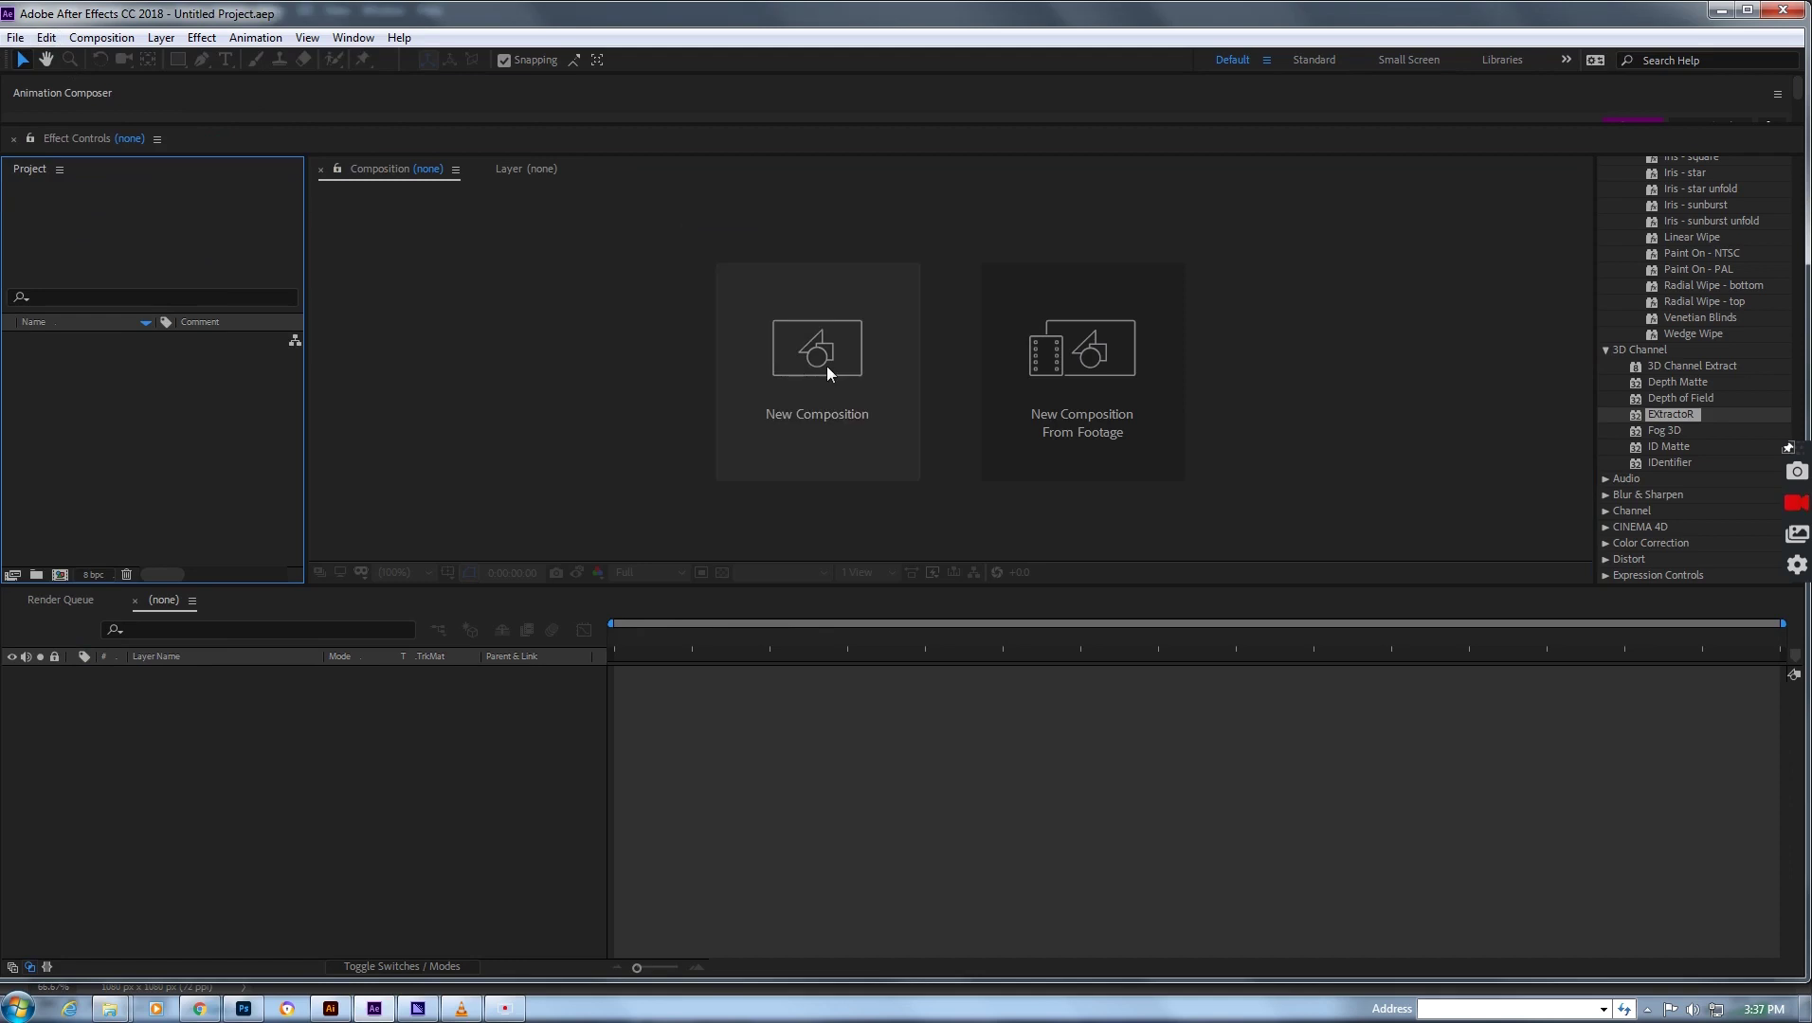
{"action": "left_click", "coordinate": [827, 365]}
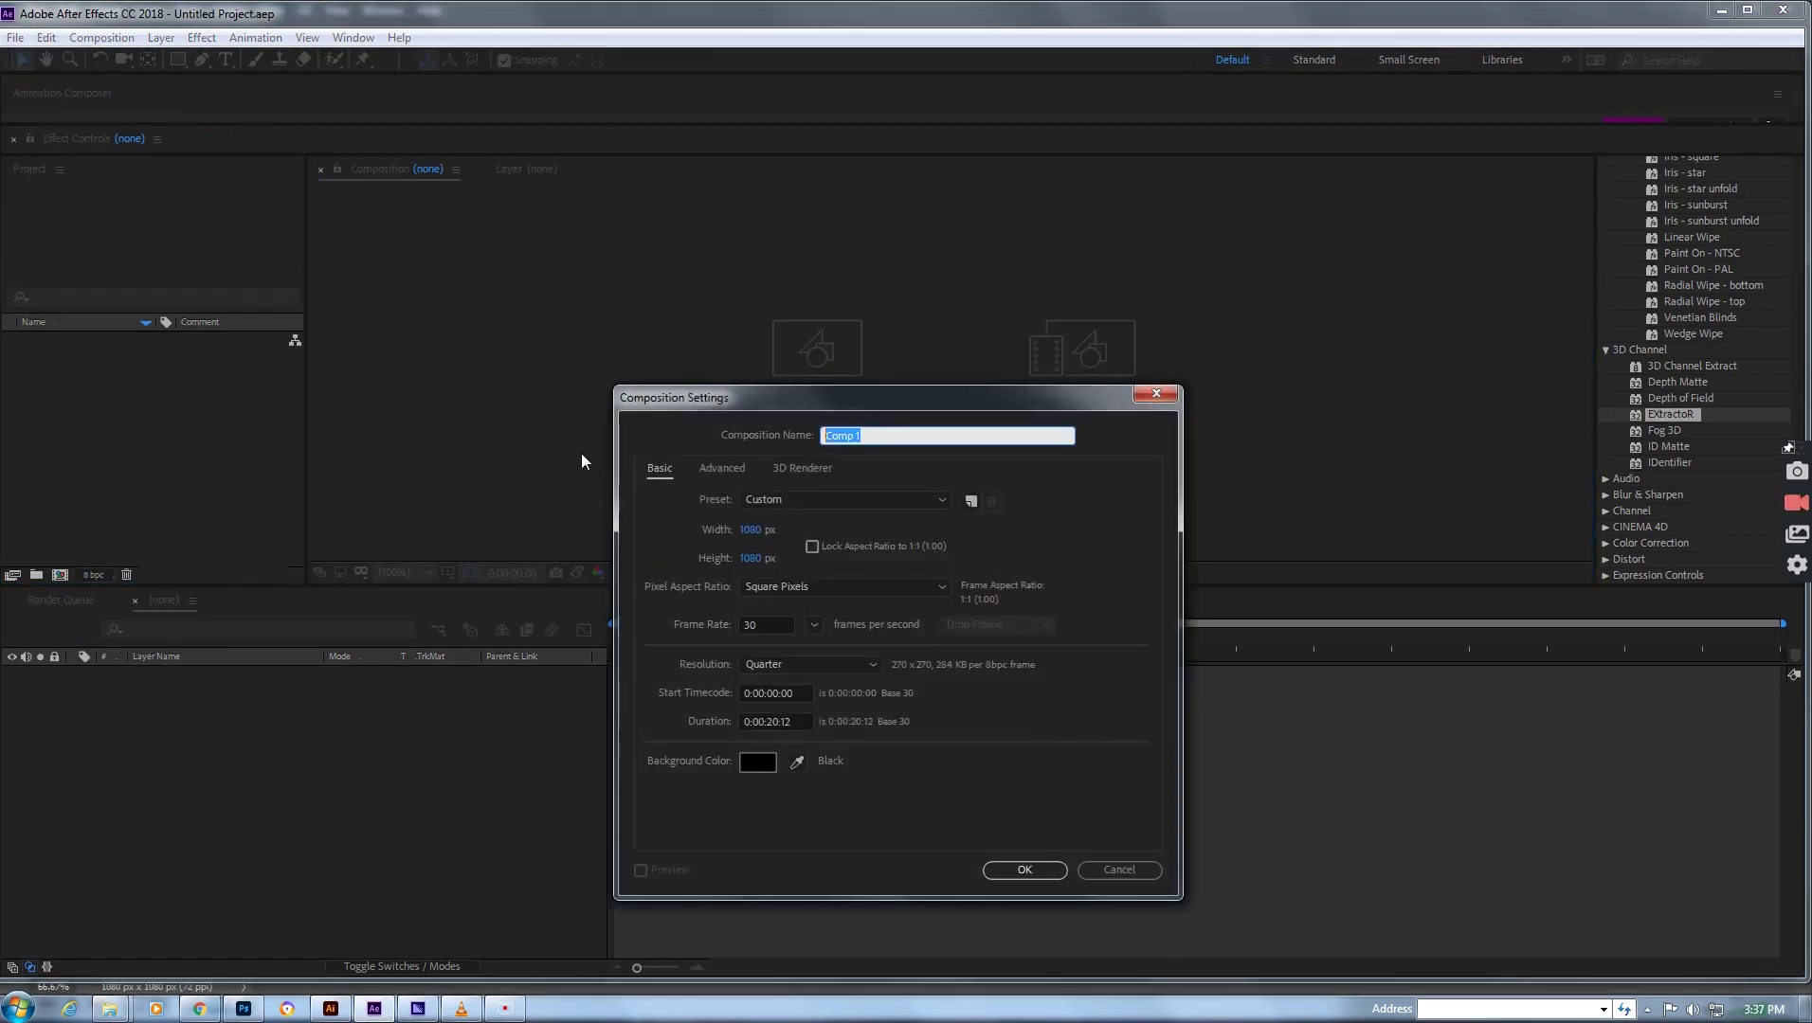
{"action": "type", "text": "animated banner01"}
{"action": "key", "text": "Tab"}
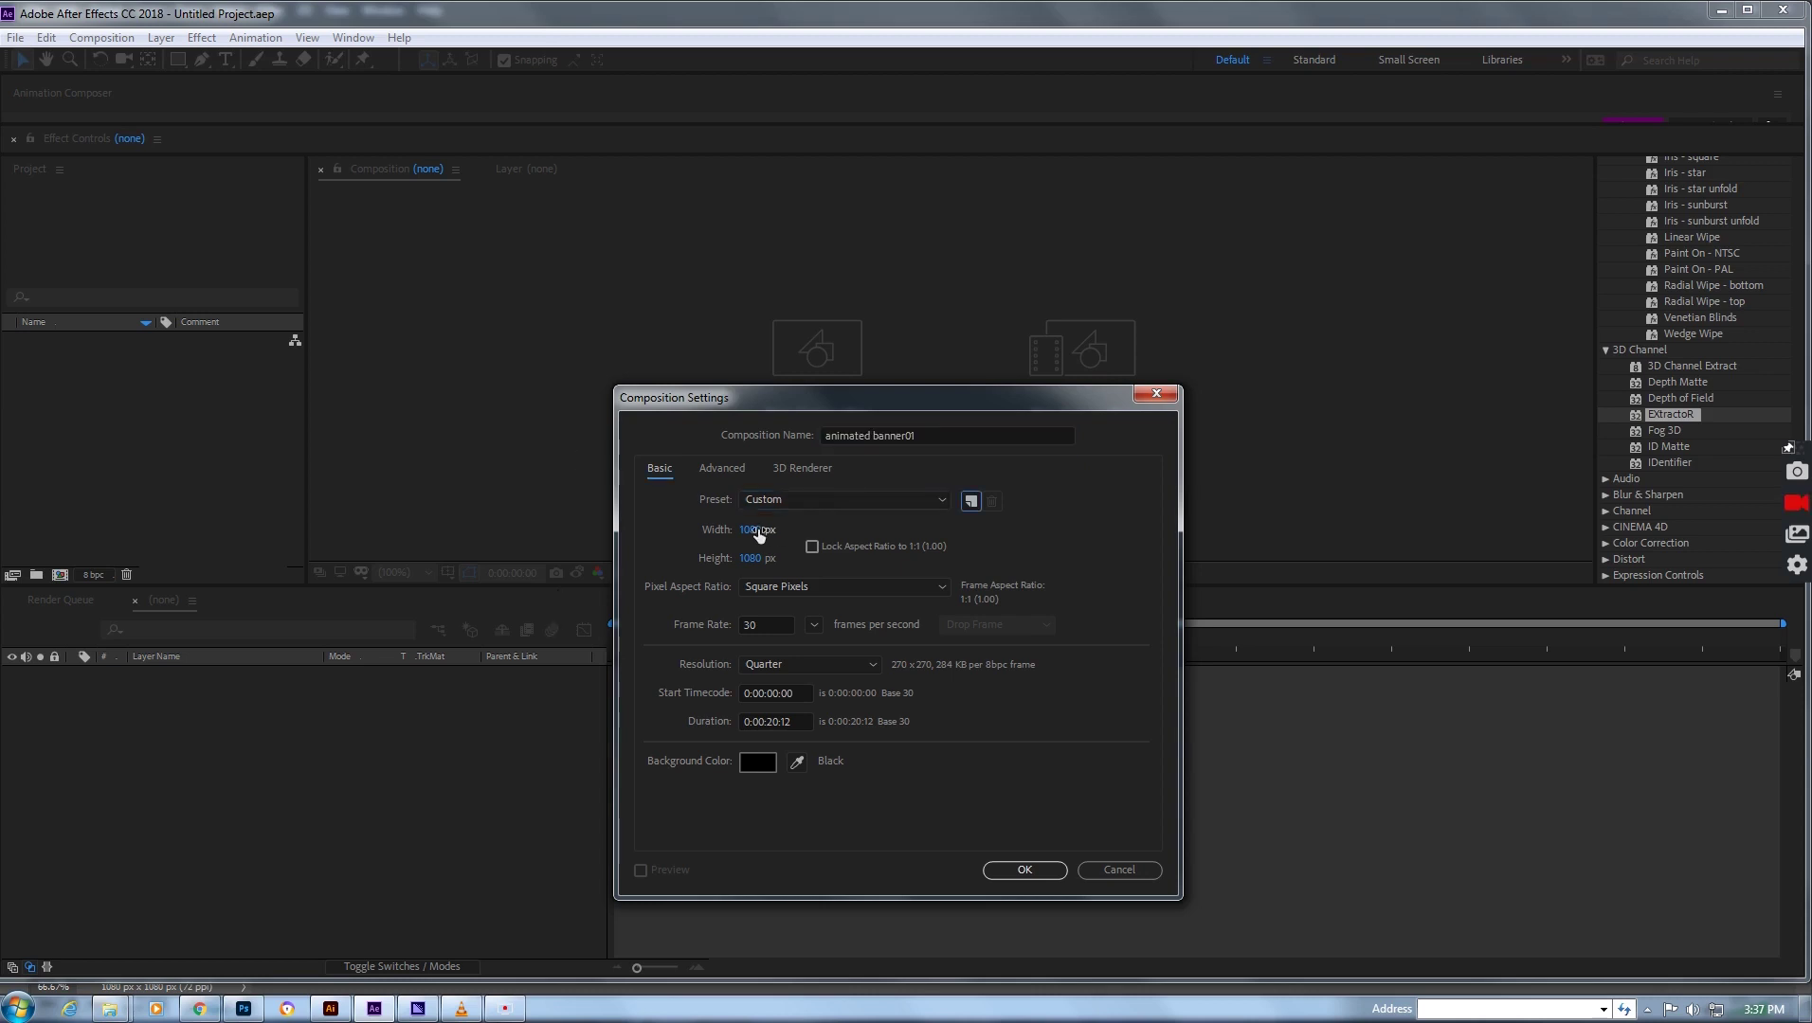
{"action": "left_click", "coordinate": [774, 625]}
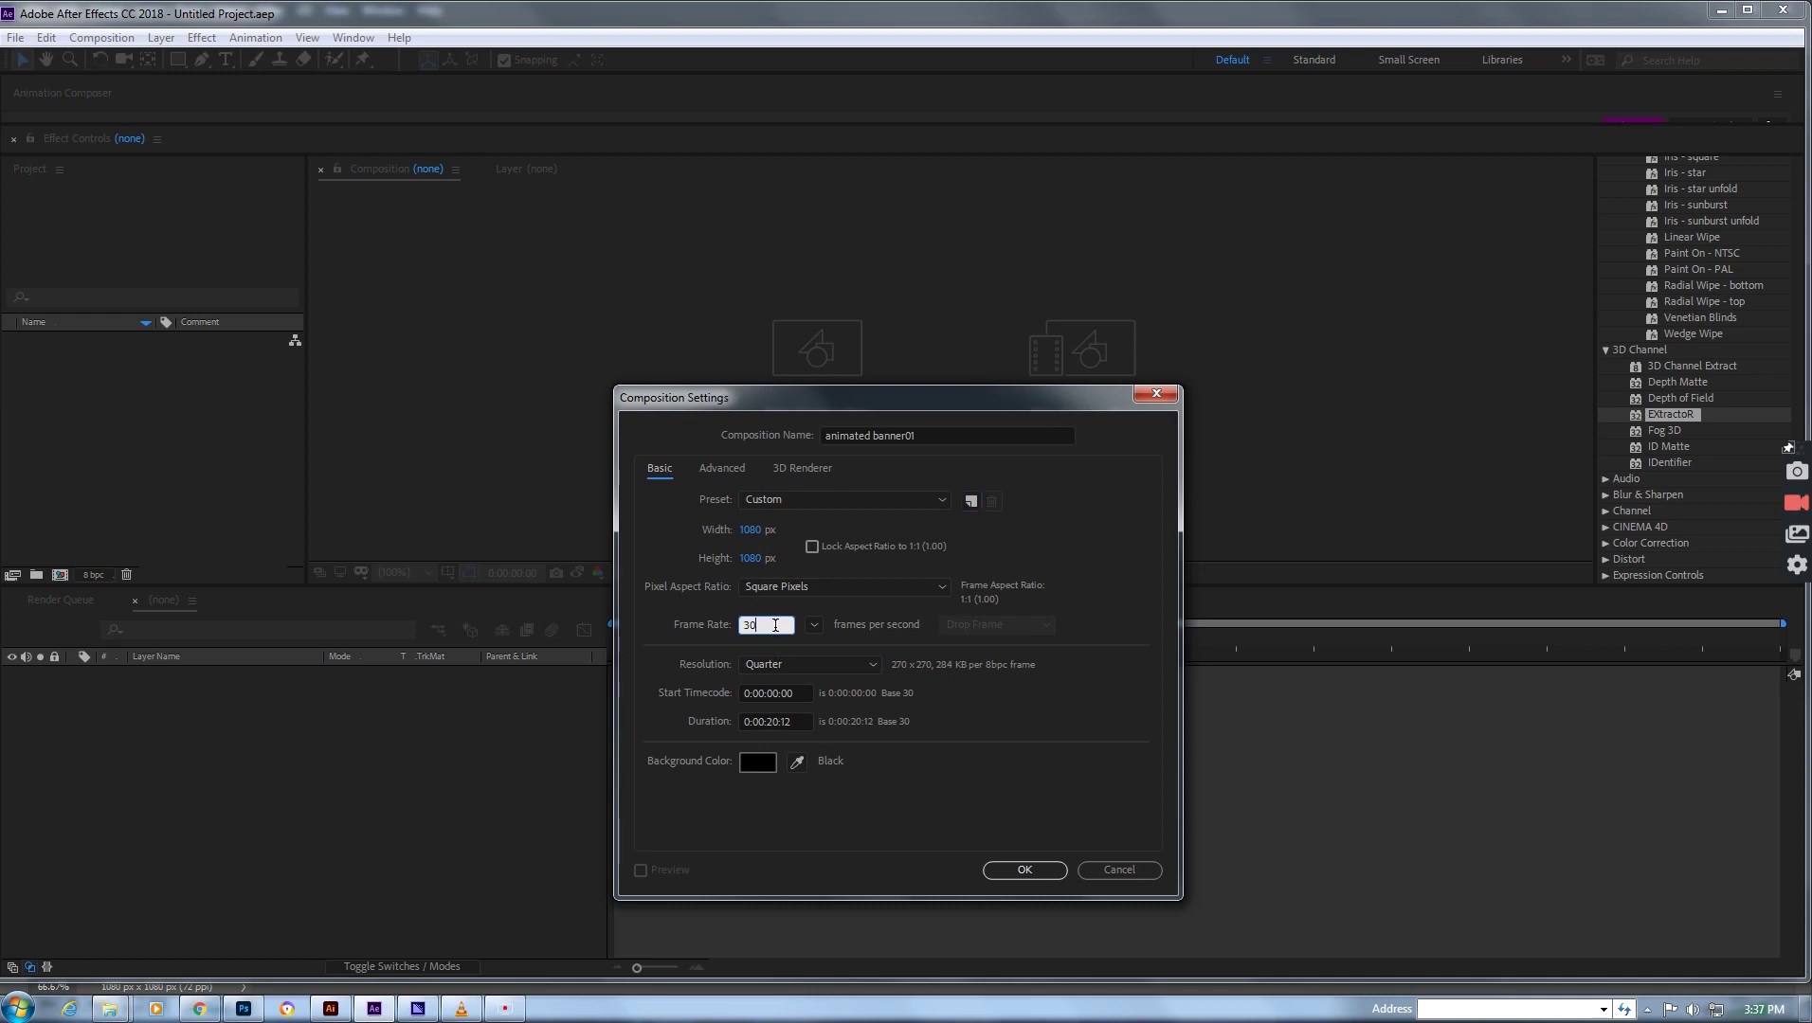
{"action": "left_click", "coordinate": [1027, 869]}
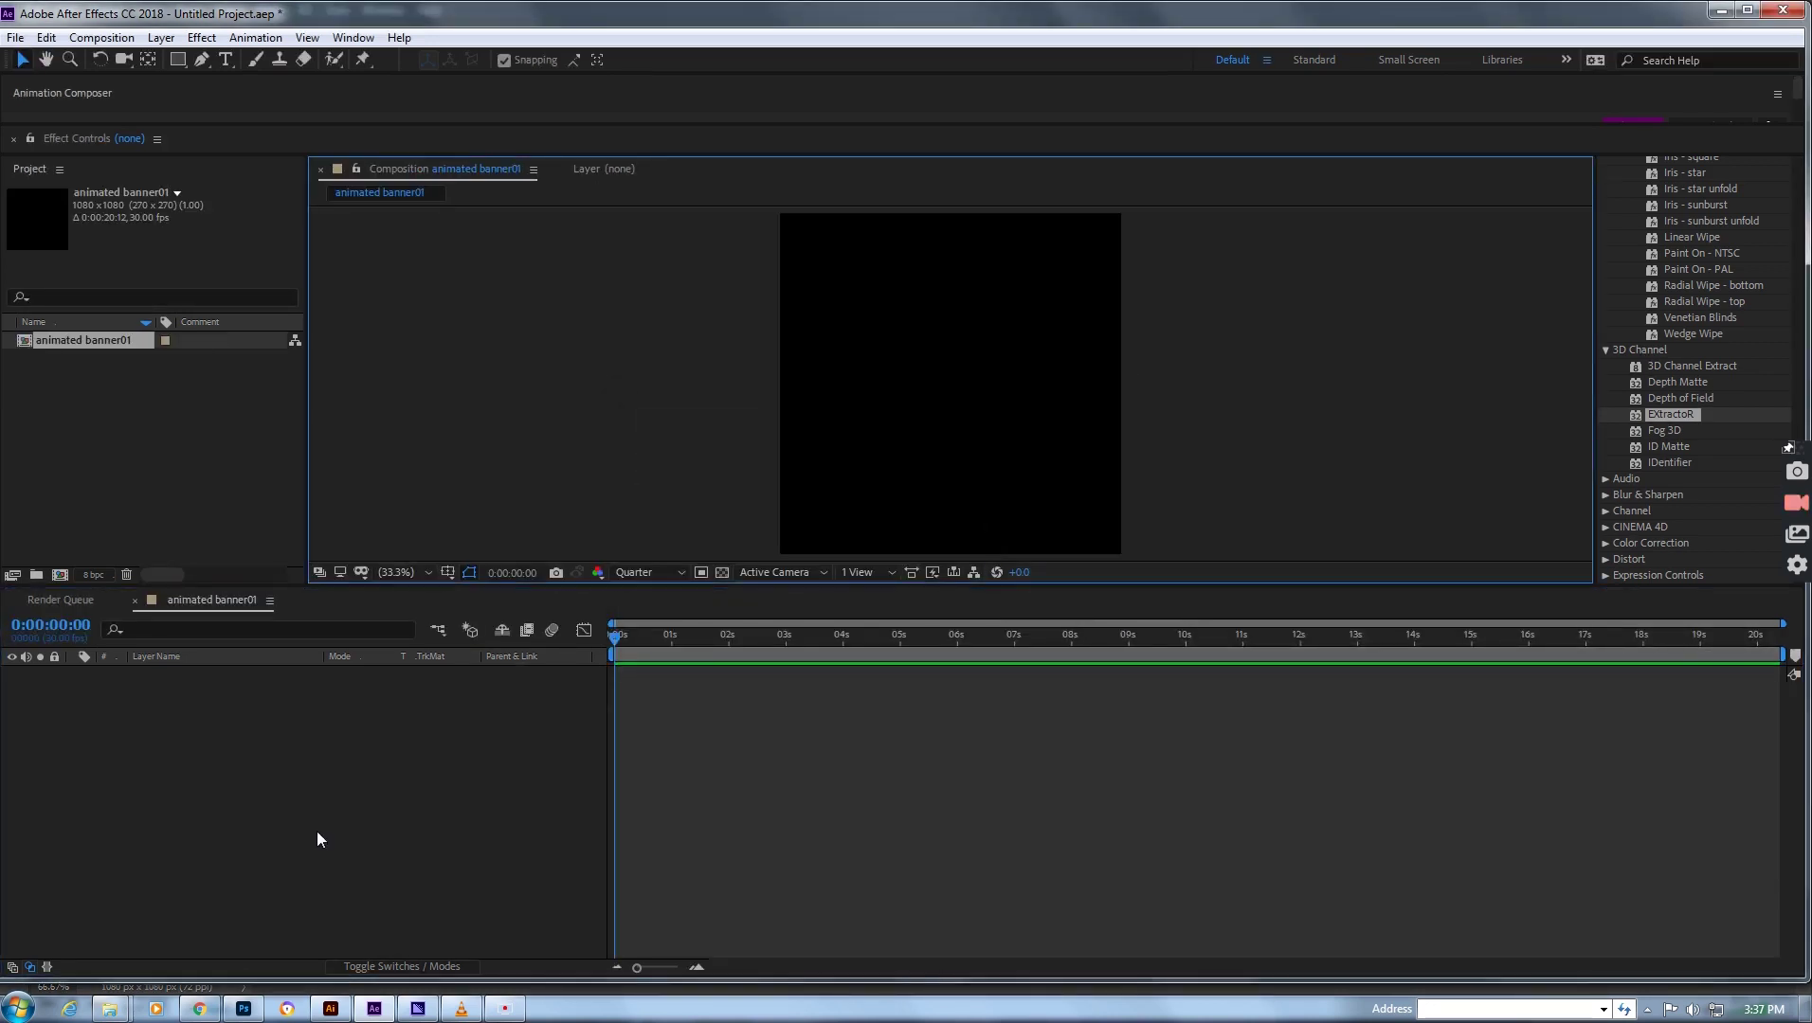
{"action": "left_click", "coordinate": [164, 421]}
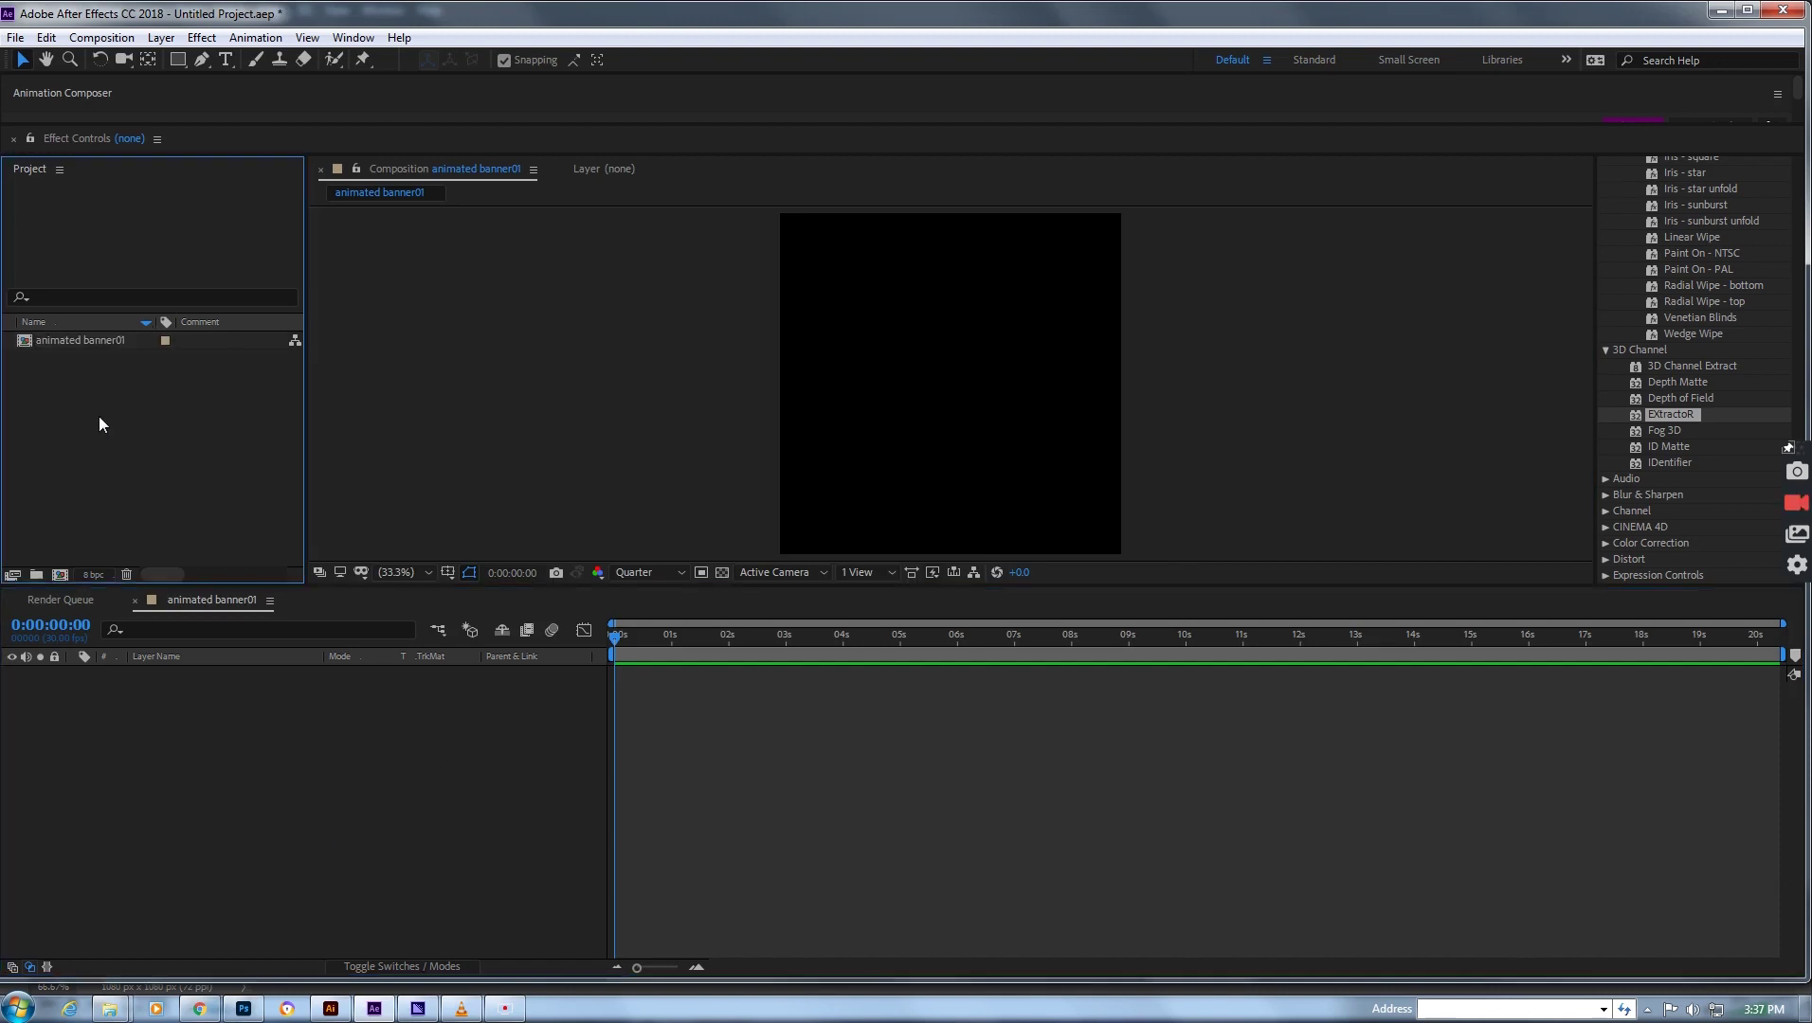
{"action": "left_click", "coordinate": [177, 444]}
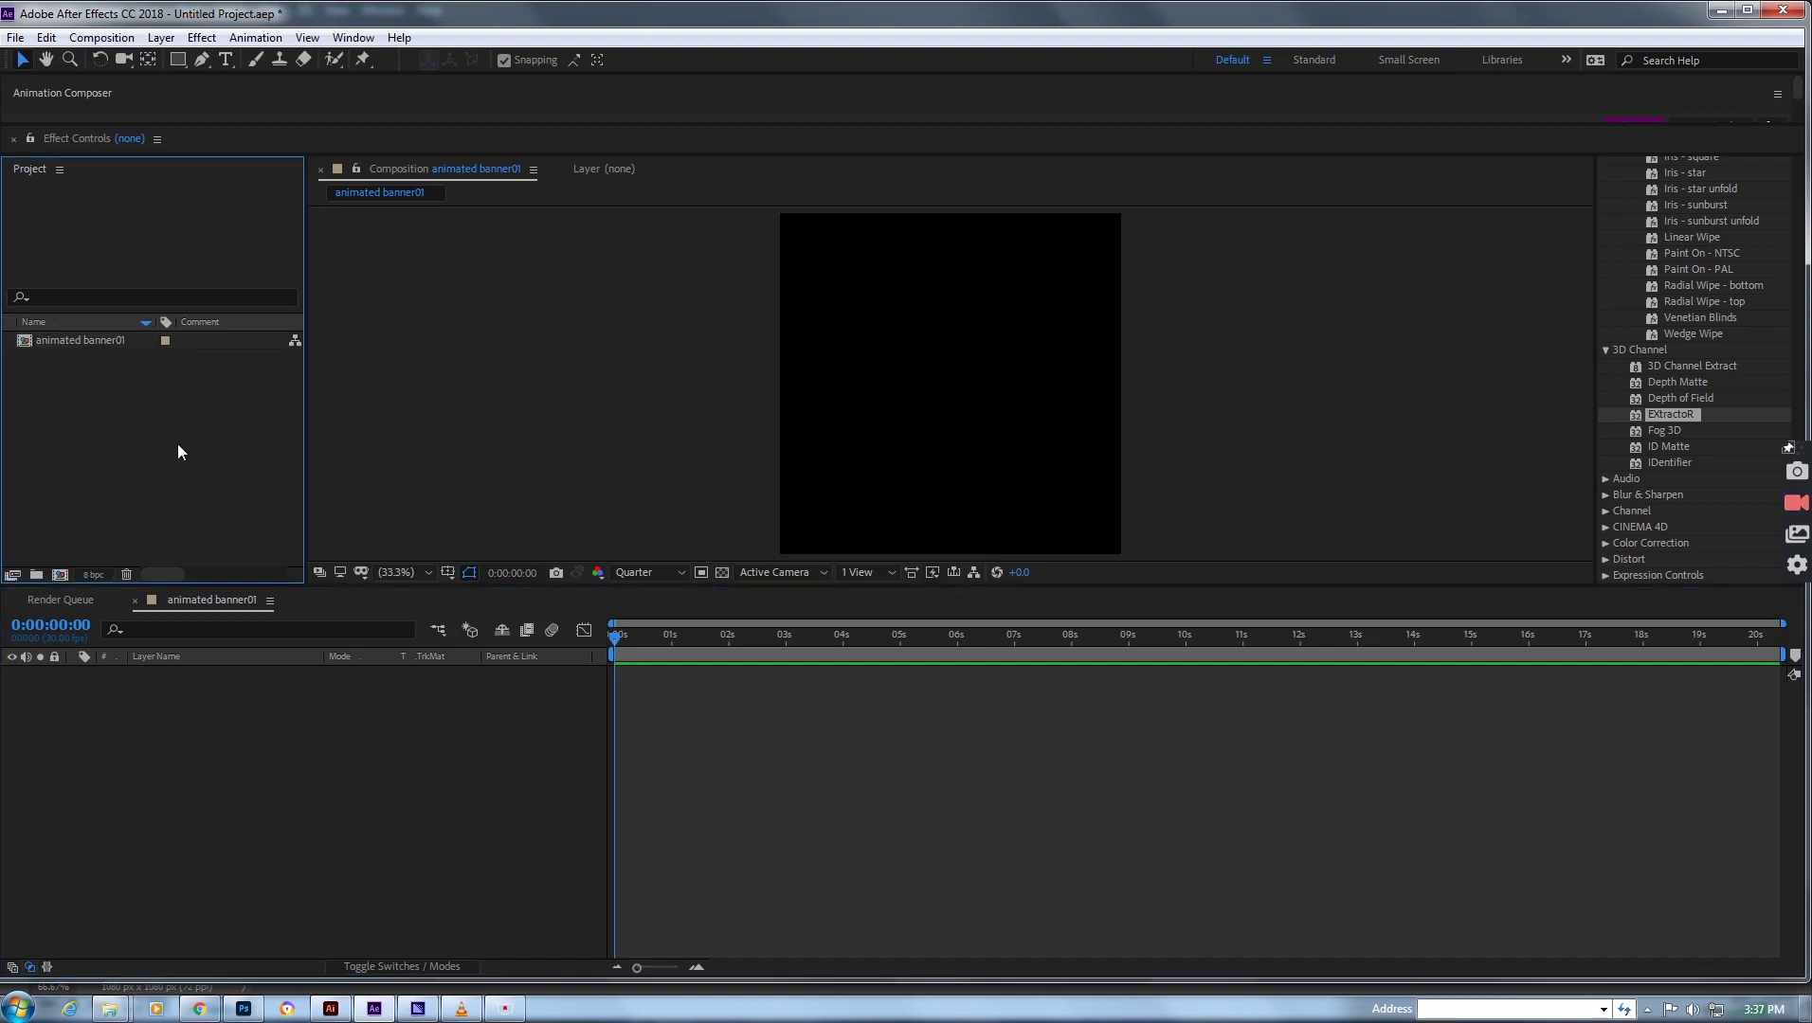
- Import the animated banner PSD from the design folder as a composition with layer sizes and open it
{"action": "double_click", "coordinate": [121, 436]}
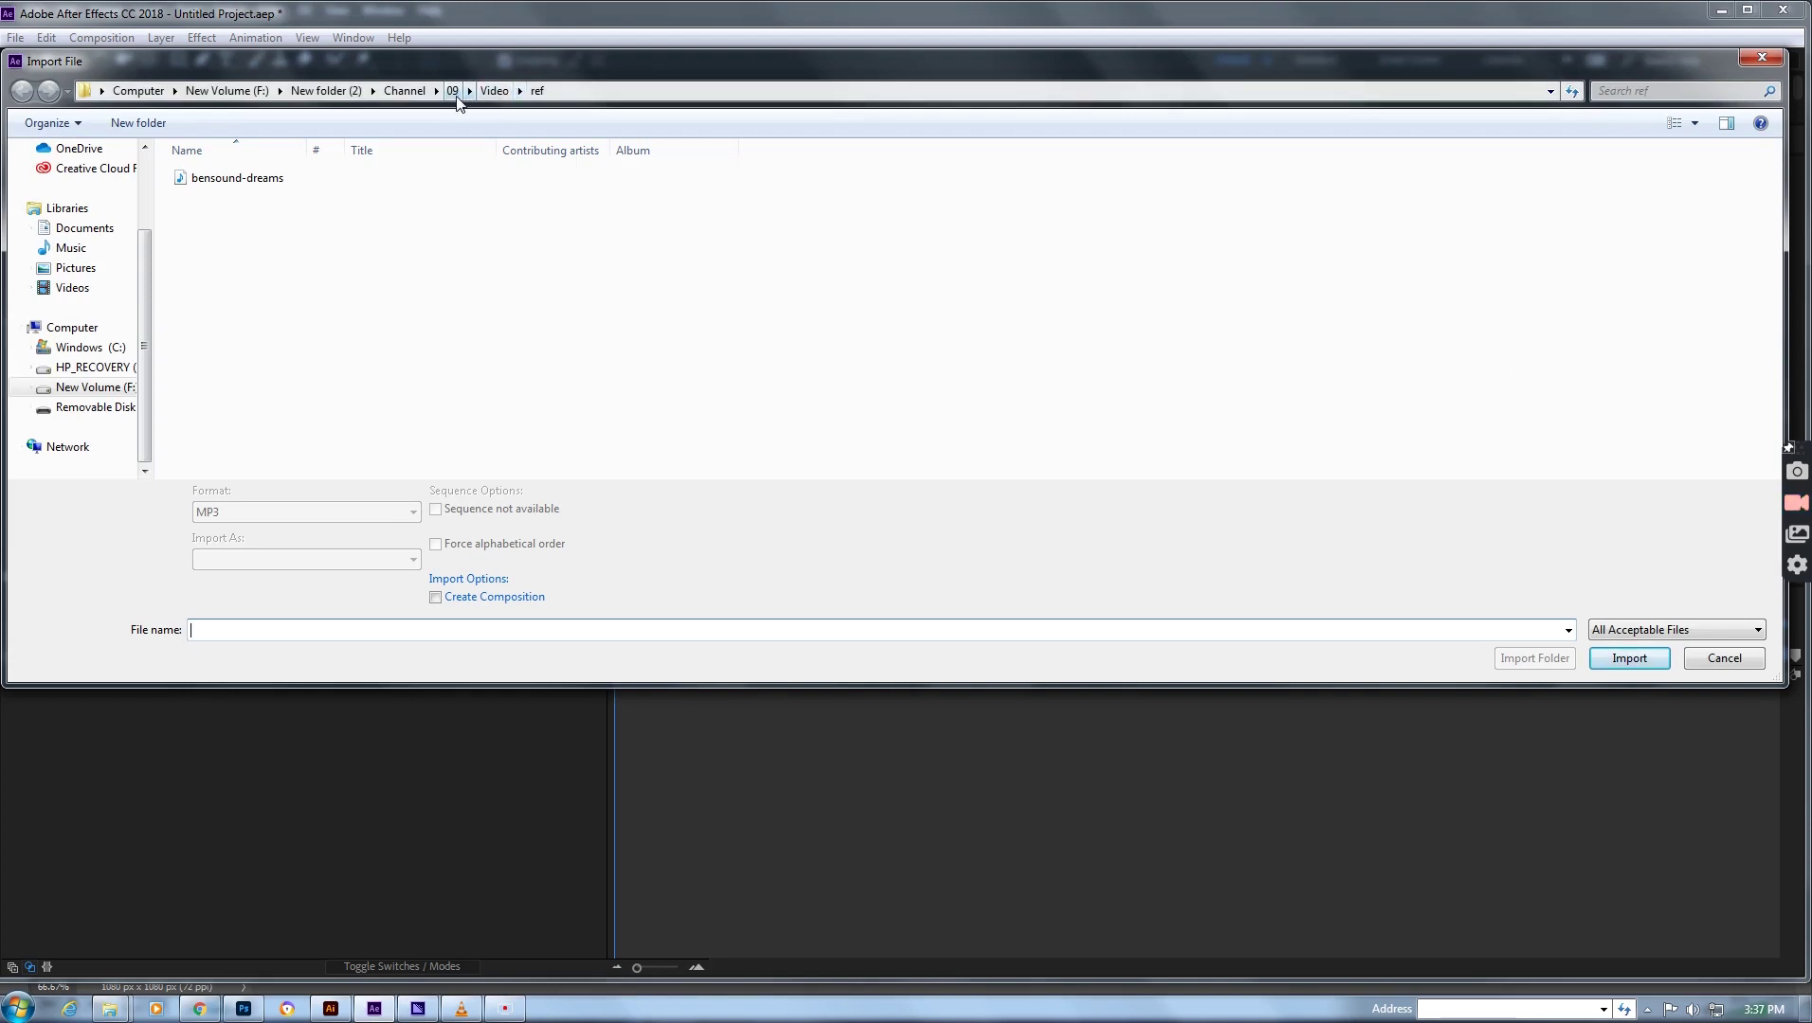
{"action": "left_click", "coordinate": [453, 91]}
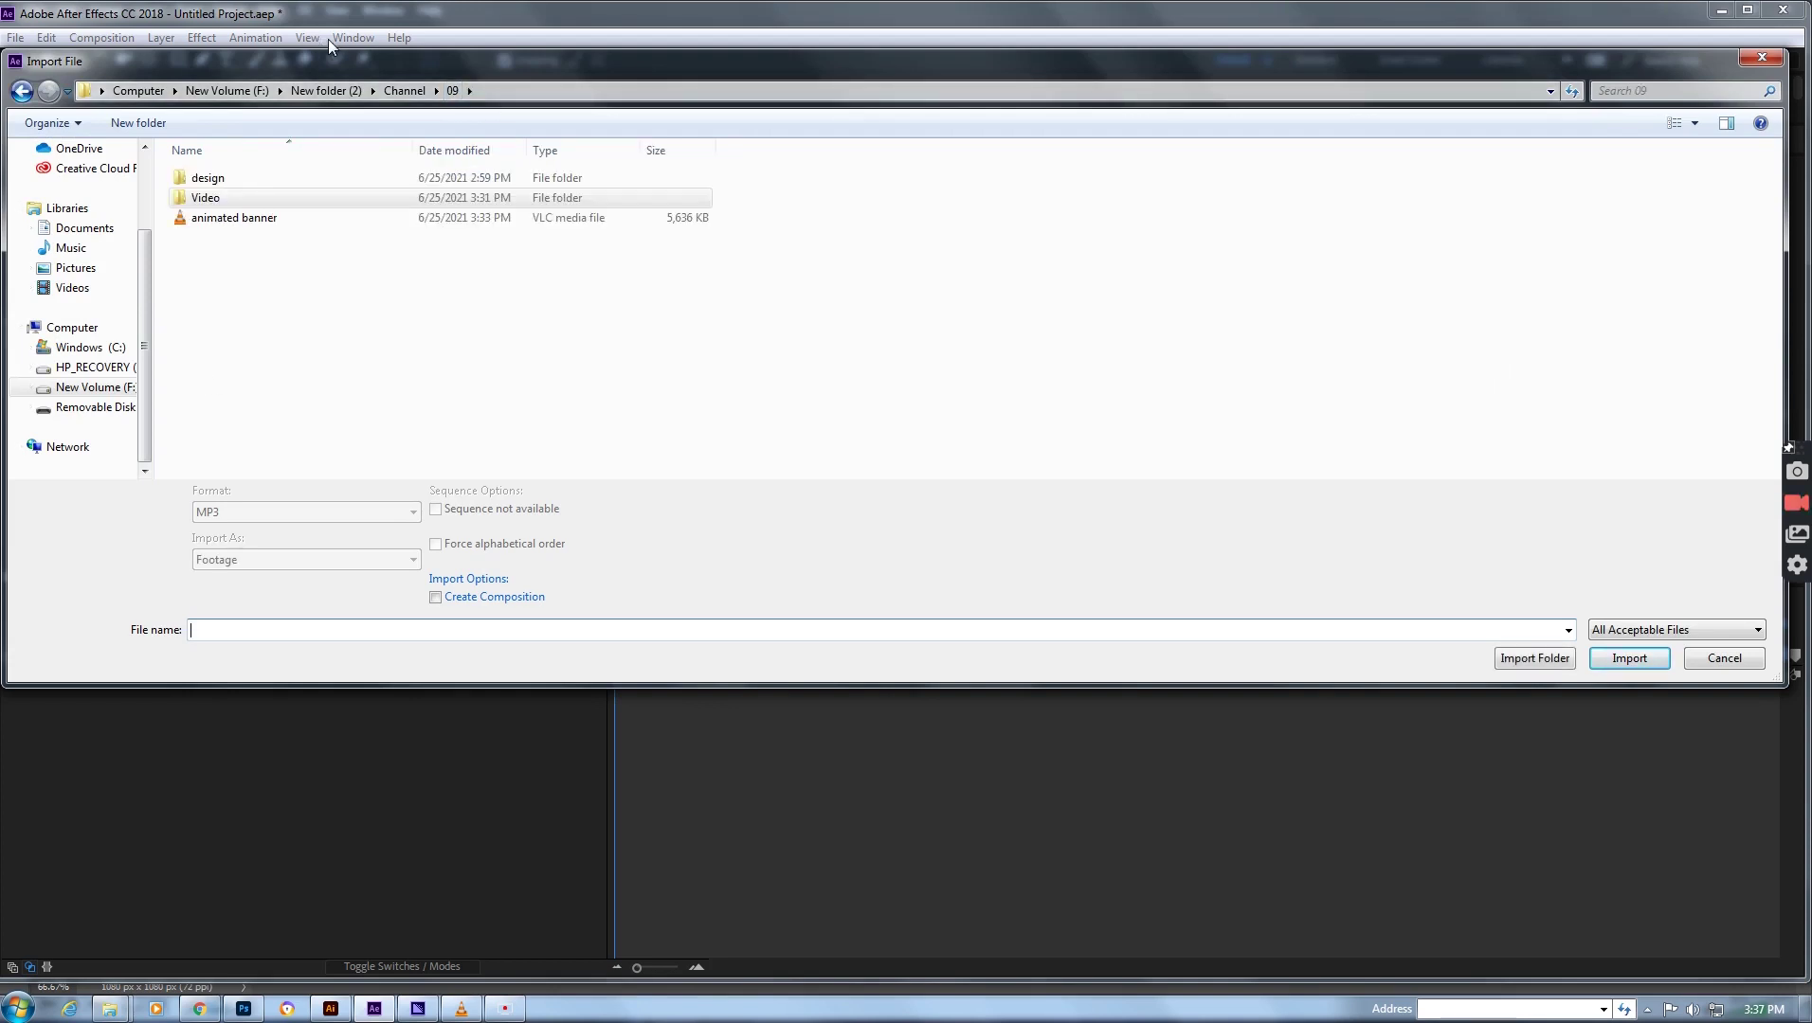
{"action": "double_click", "coordinate": [237, 181]}
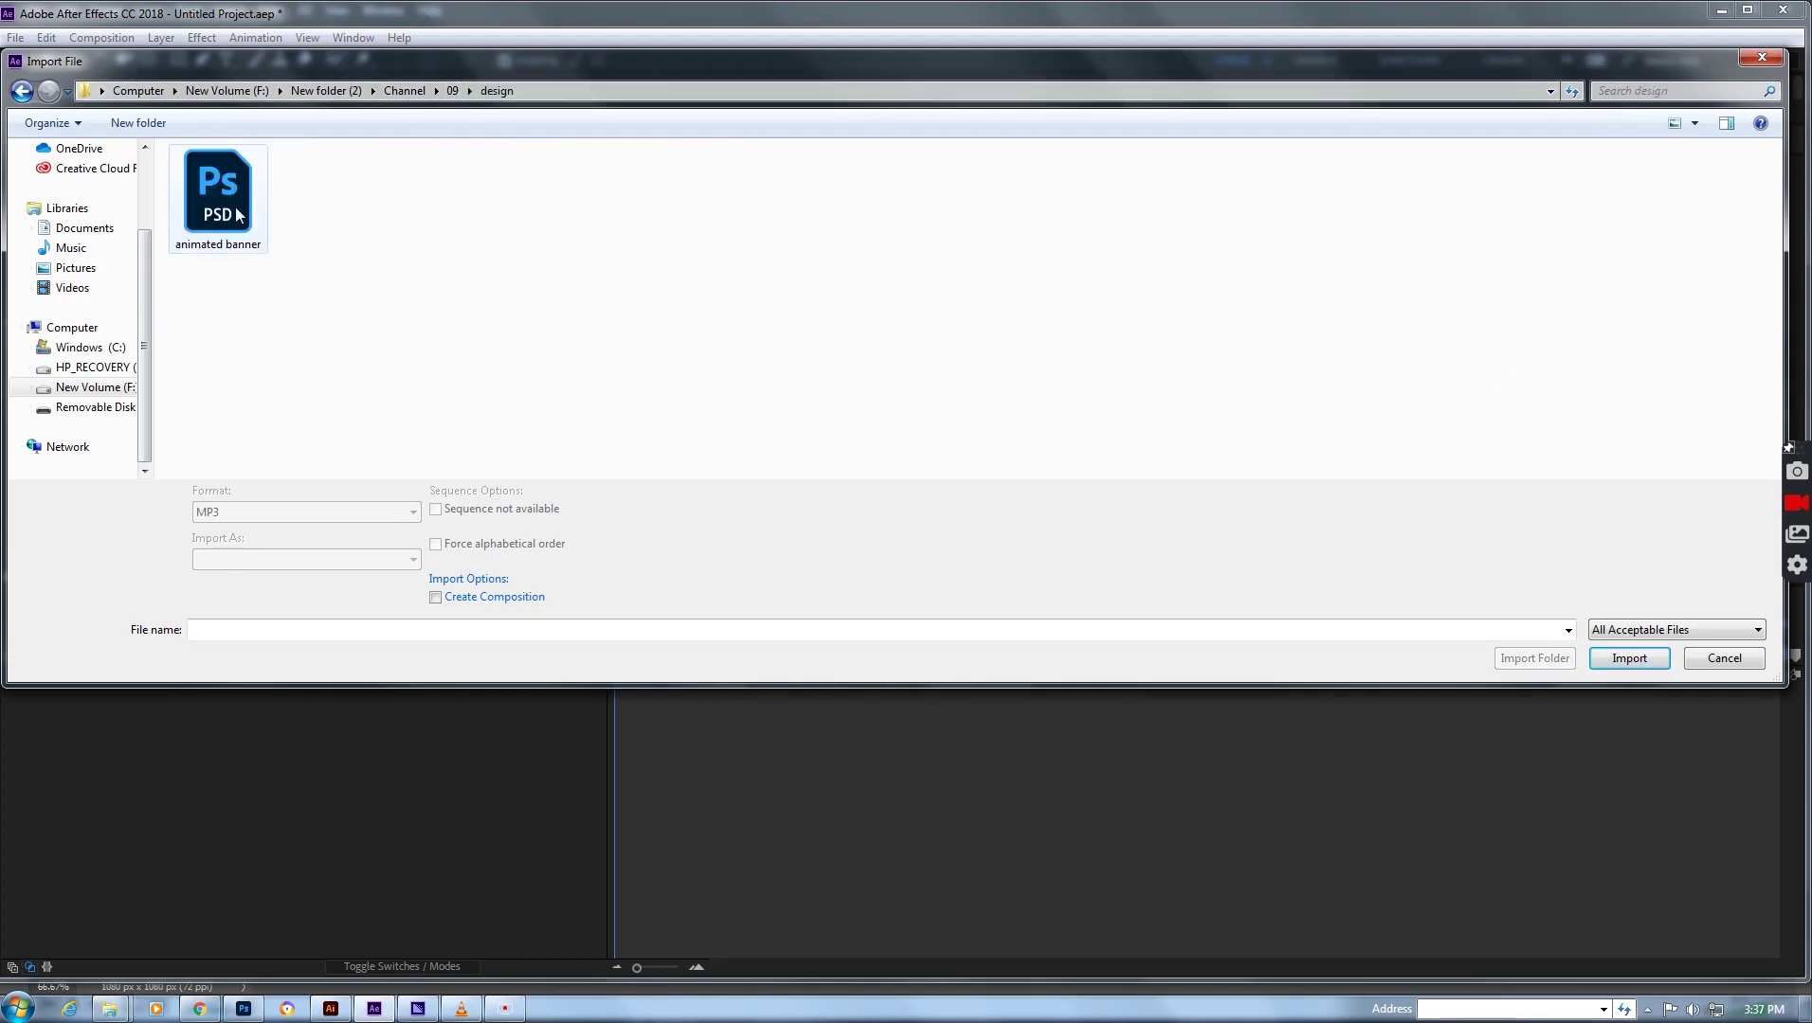
{"action": "left_click", "coordinate": [239, 214]}
{"action": "double_click", "coordinate": [239, 215]}
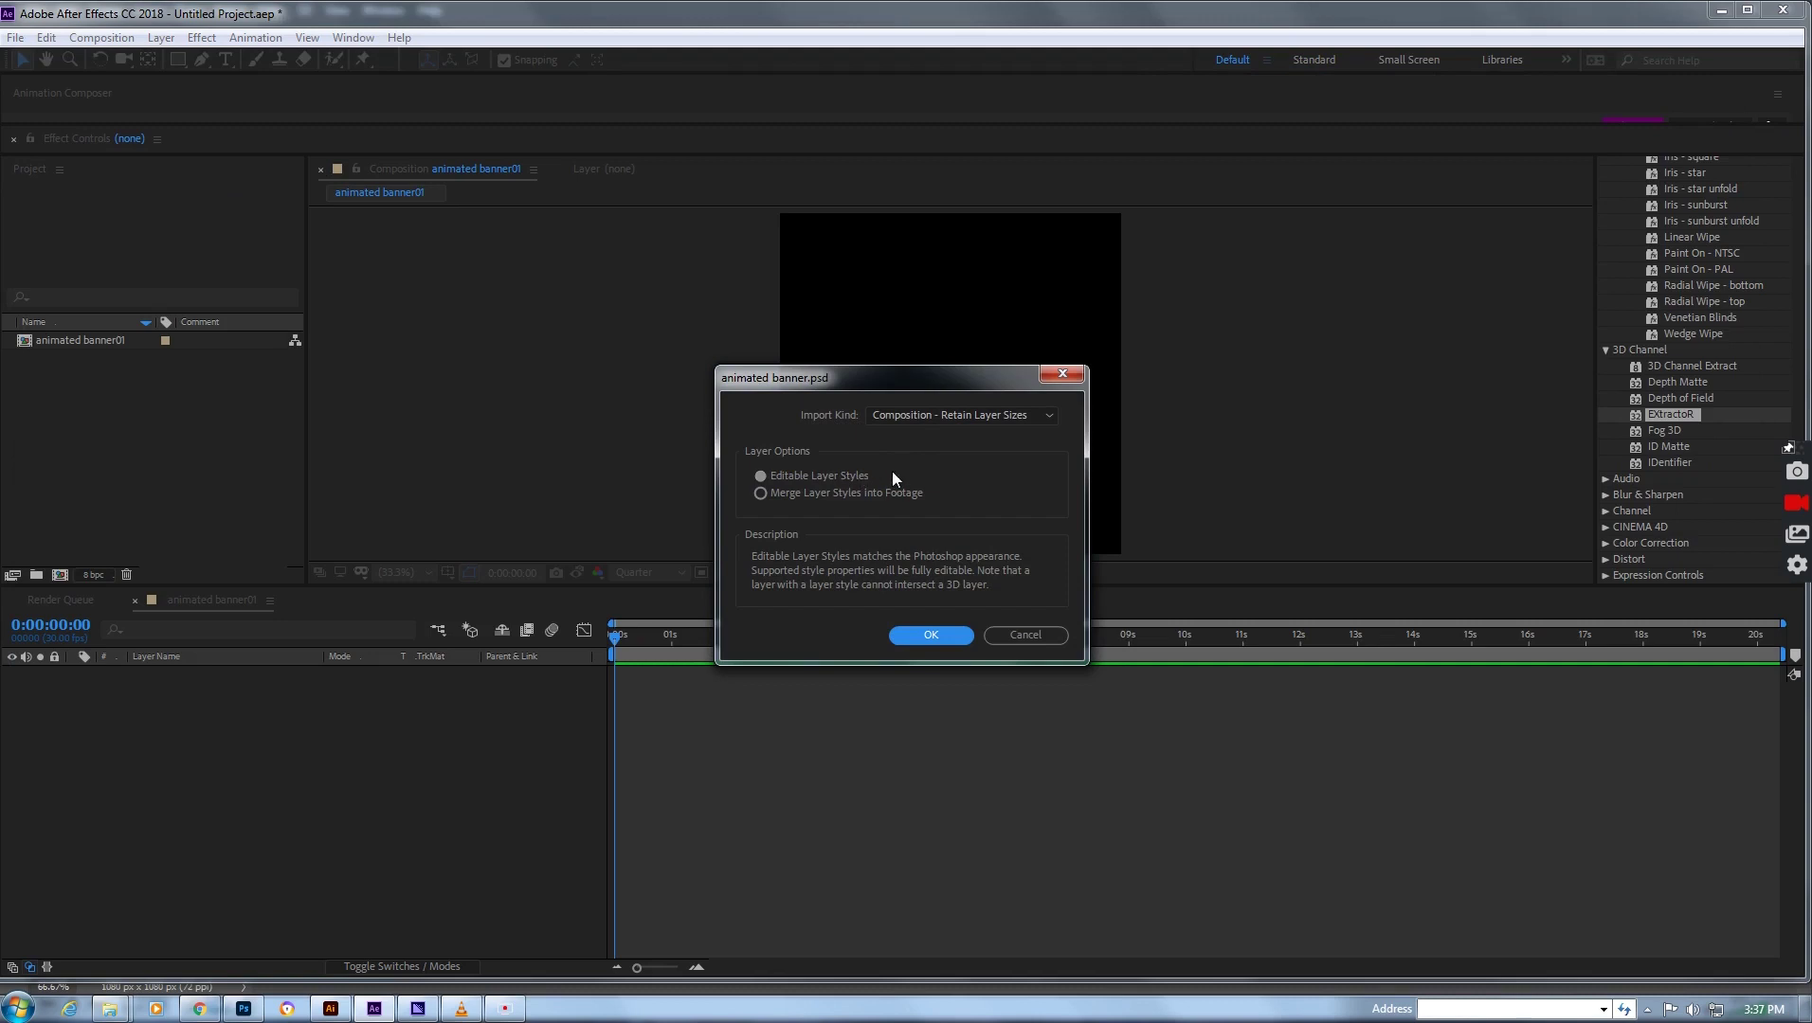
{"action": "left_click", "coordinate": [977, 415]}
{"action": "left_click", "coordinate": [956, 469]}
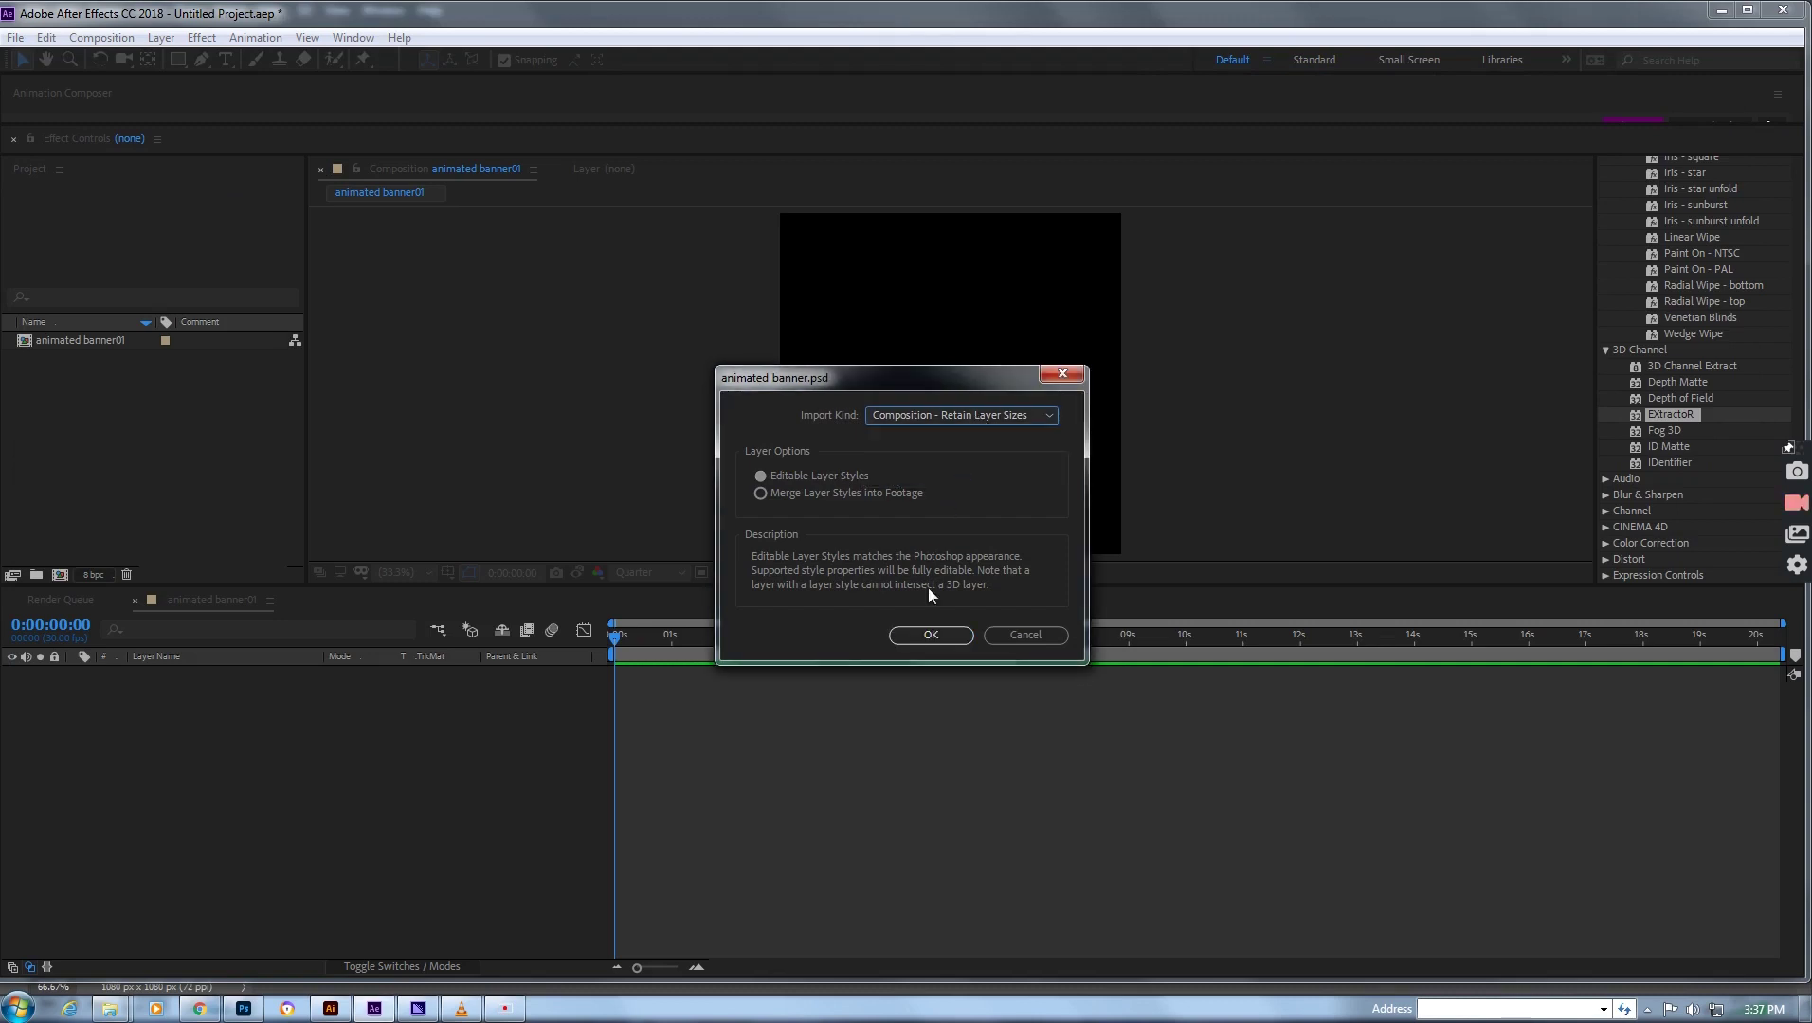
{"action": "left_click", "coordinate": [932, 635]}
{"action": "left_click", "coordinate": [72, 375]}
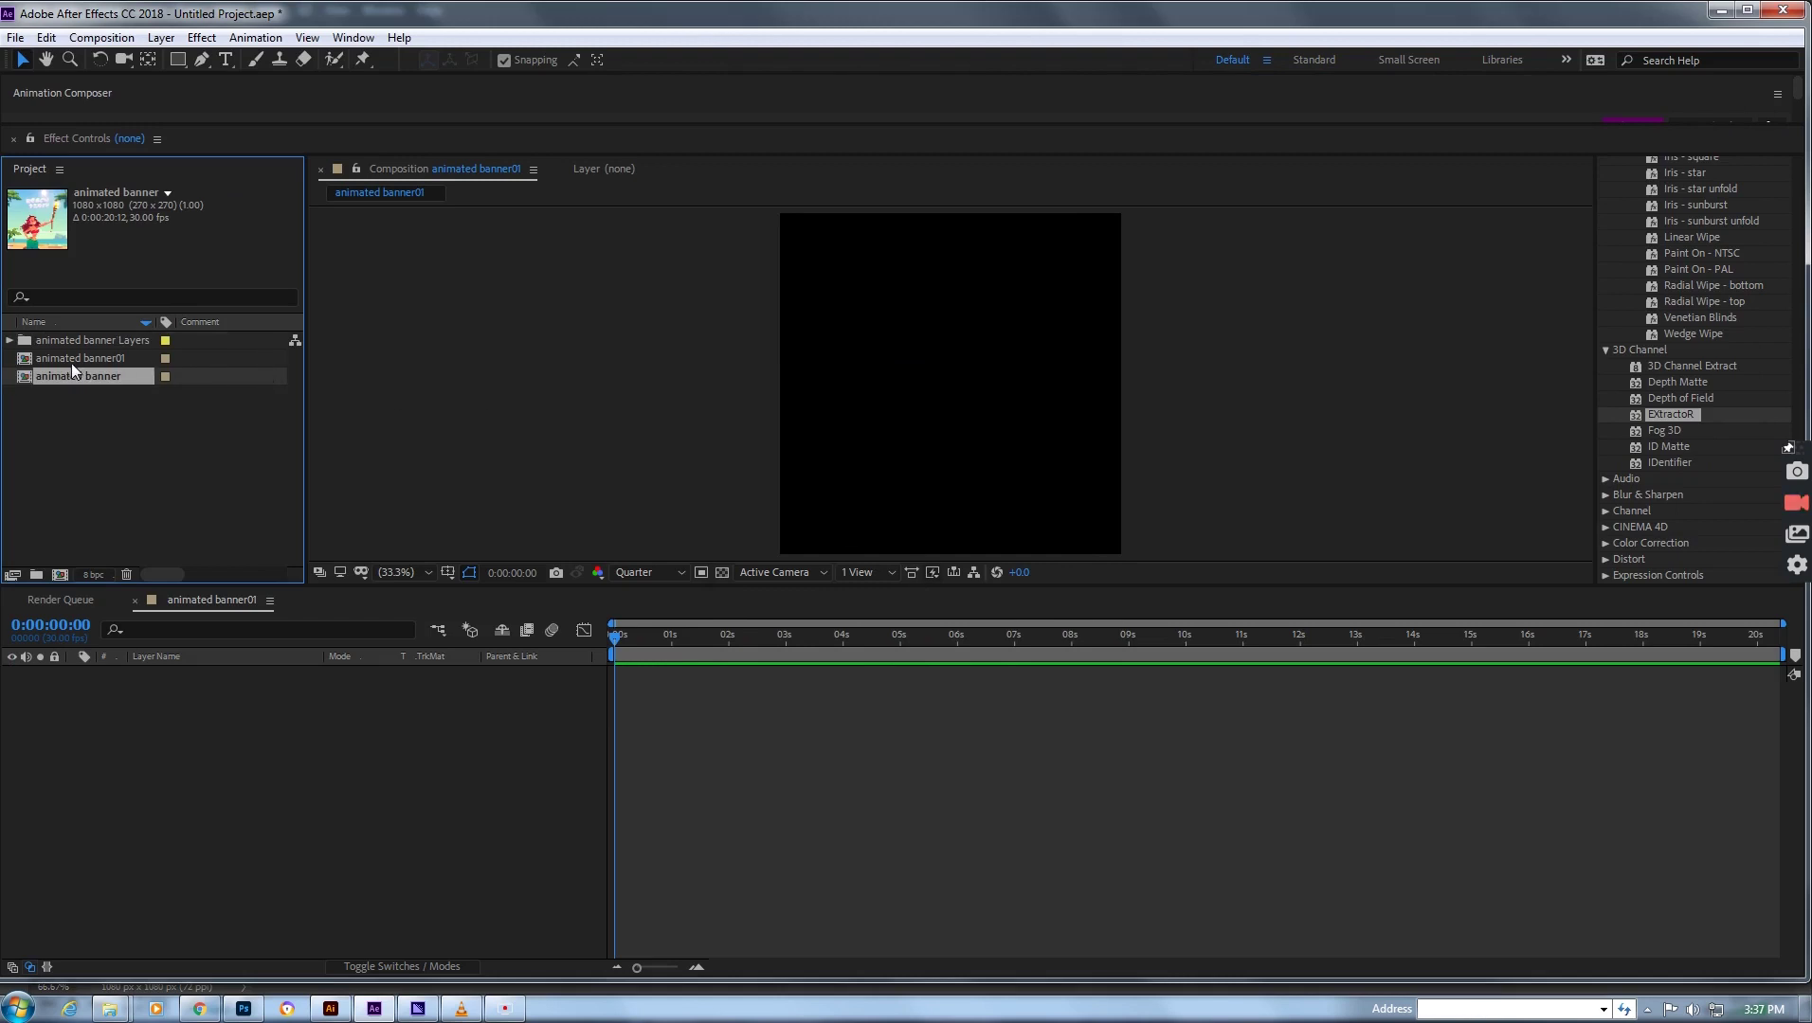
{"action": "double_click", "coordinate": [25, 378]}
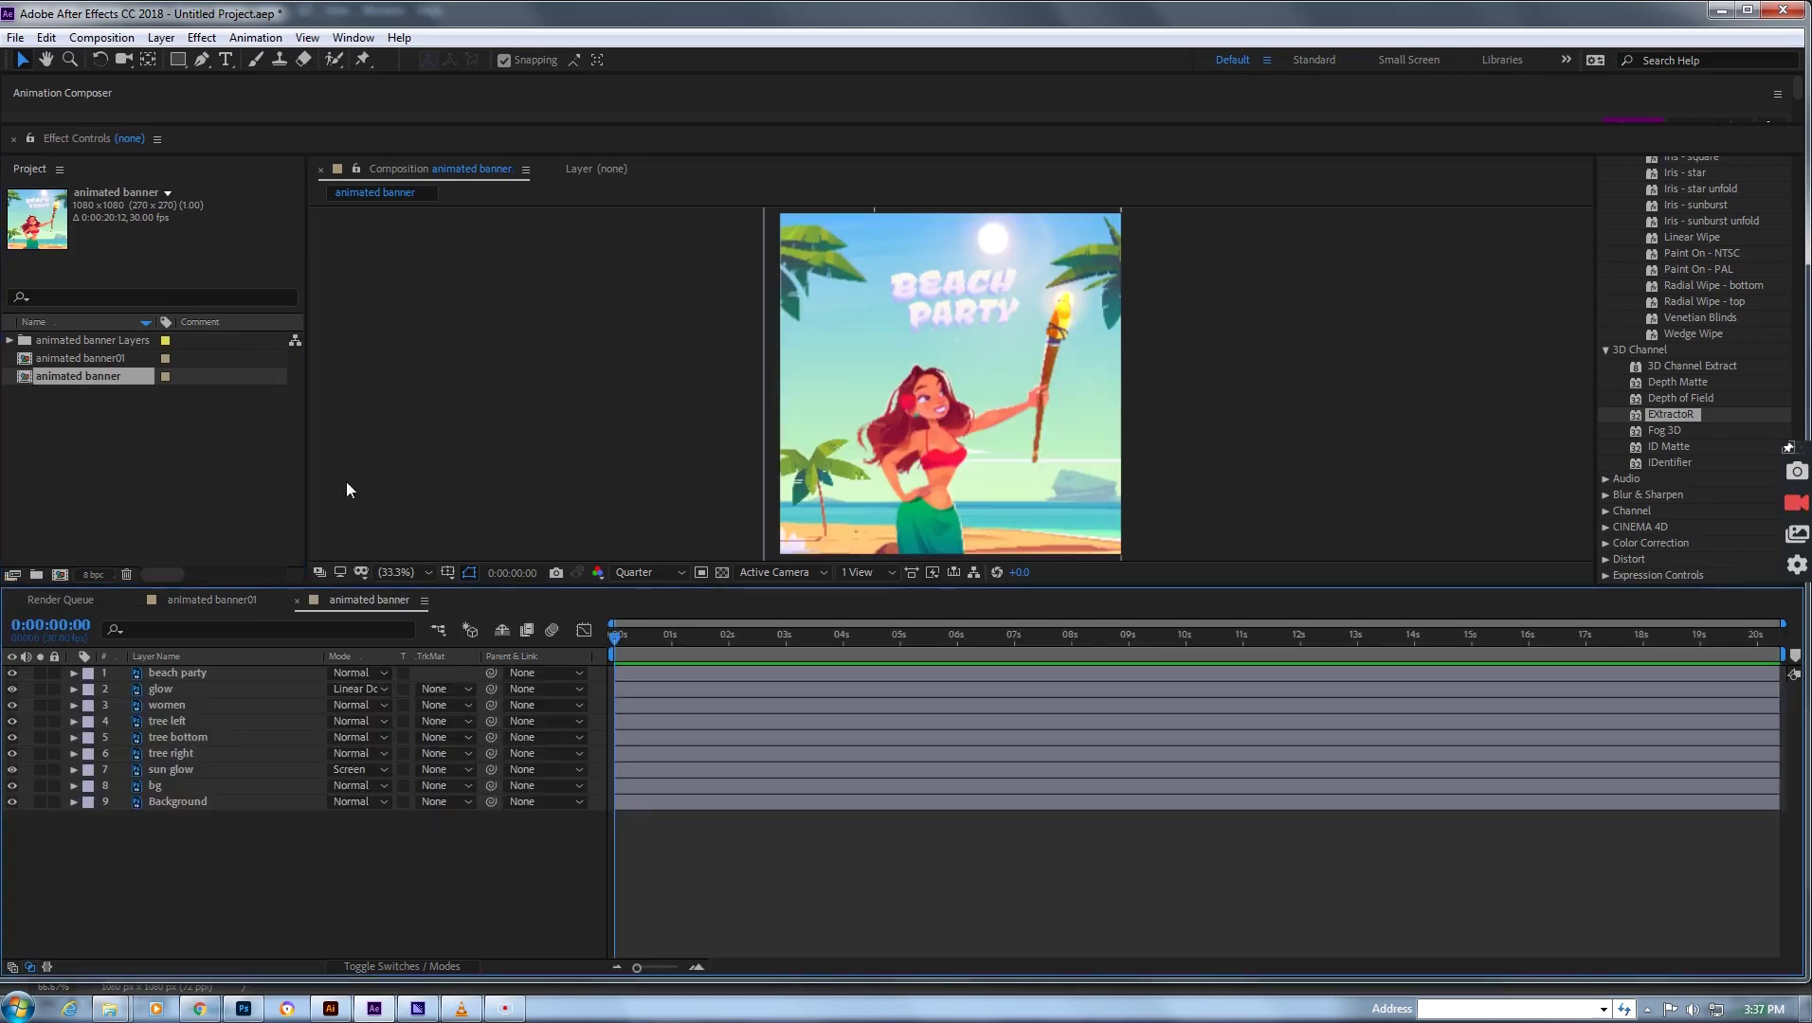
- Save the project as 'animated banner'
{"action": "left_click", "coordinate": [1206, 315]}
{"action": "key", "text": "ctrl+s"}
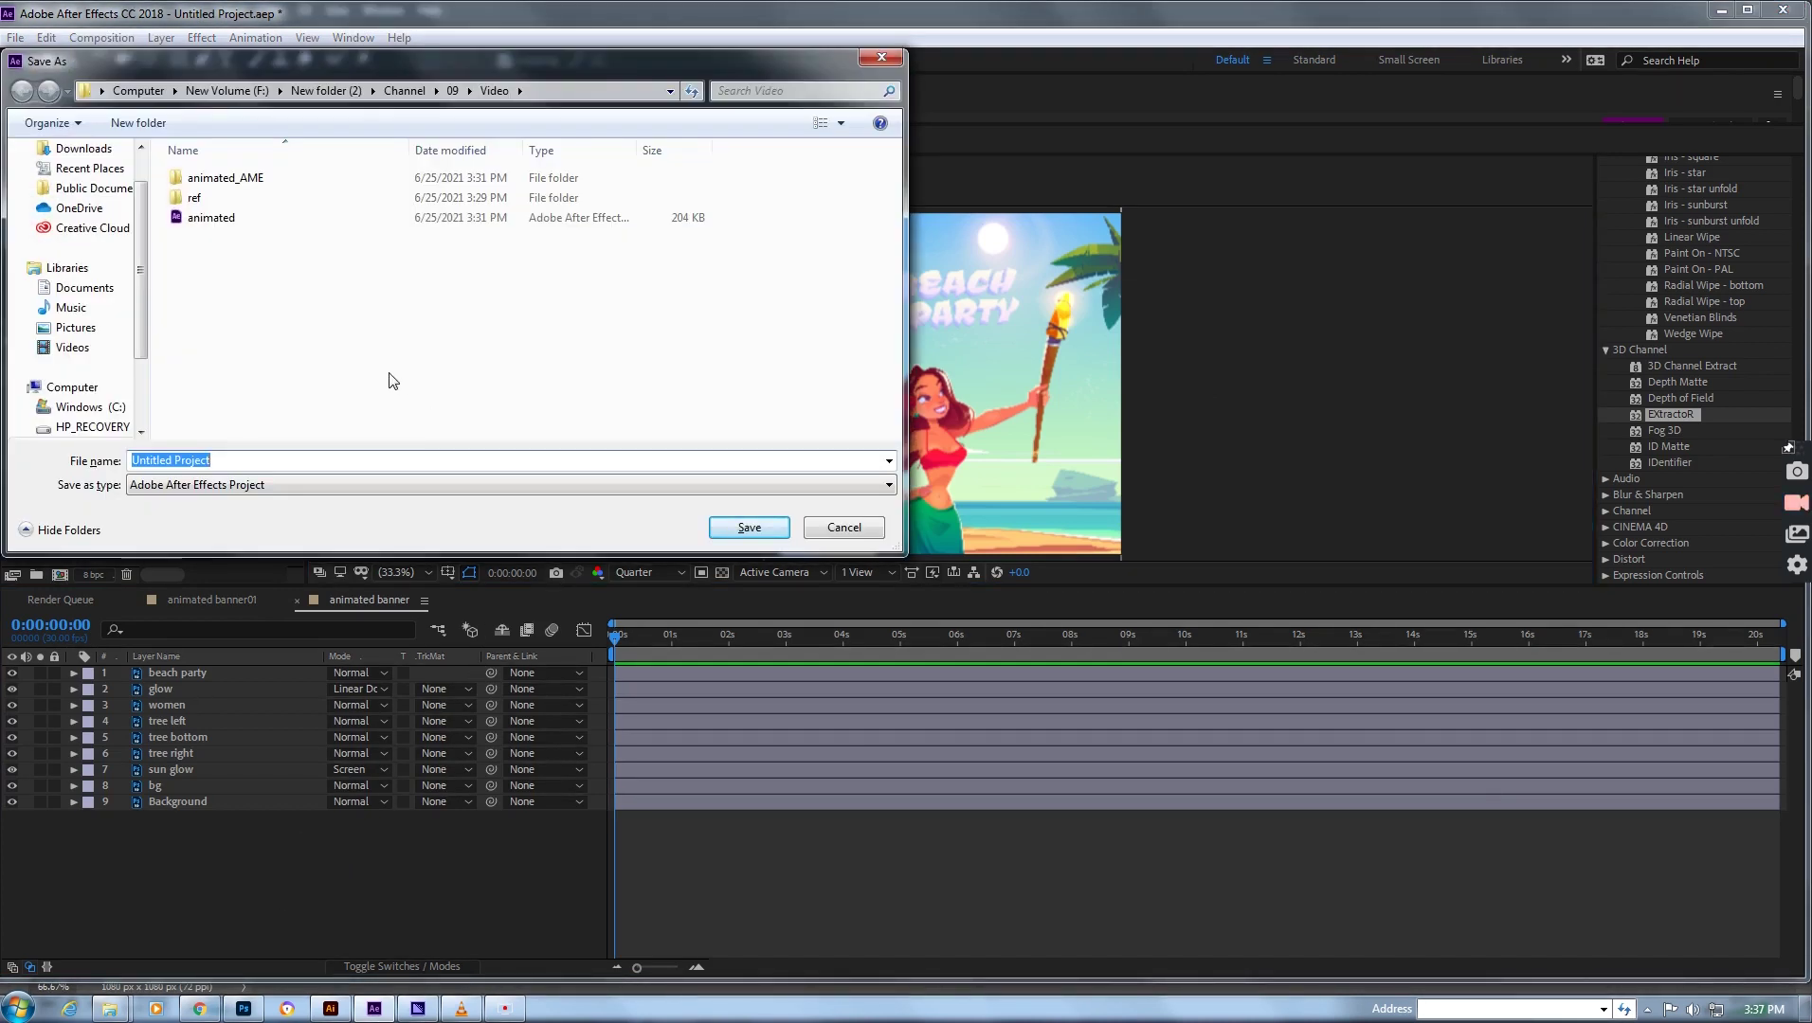
{"action": "type", "text": "animated banner"}
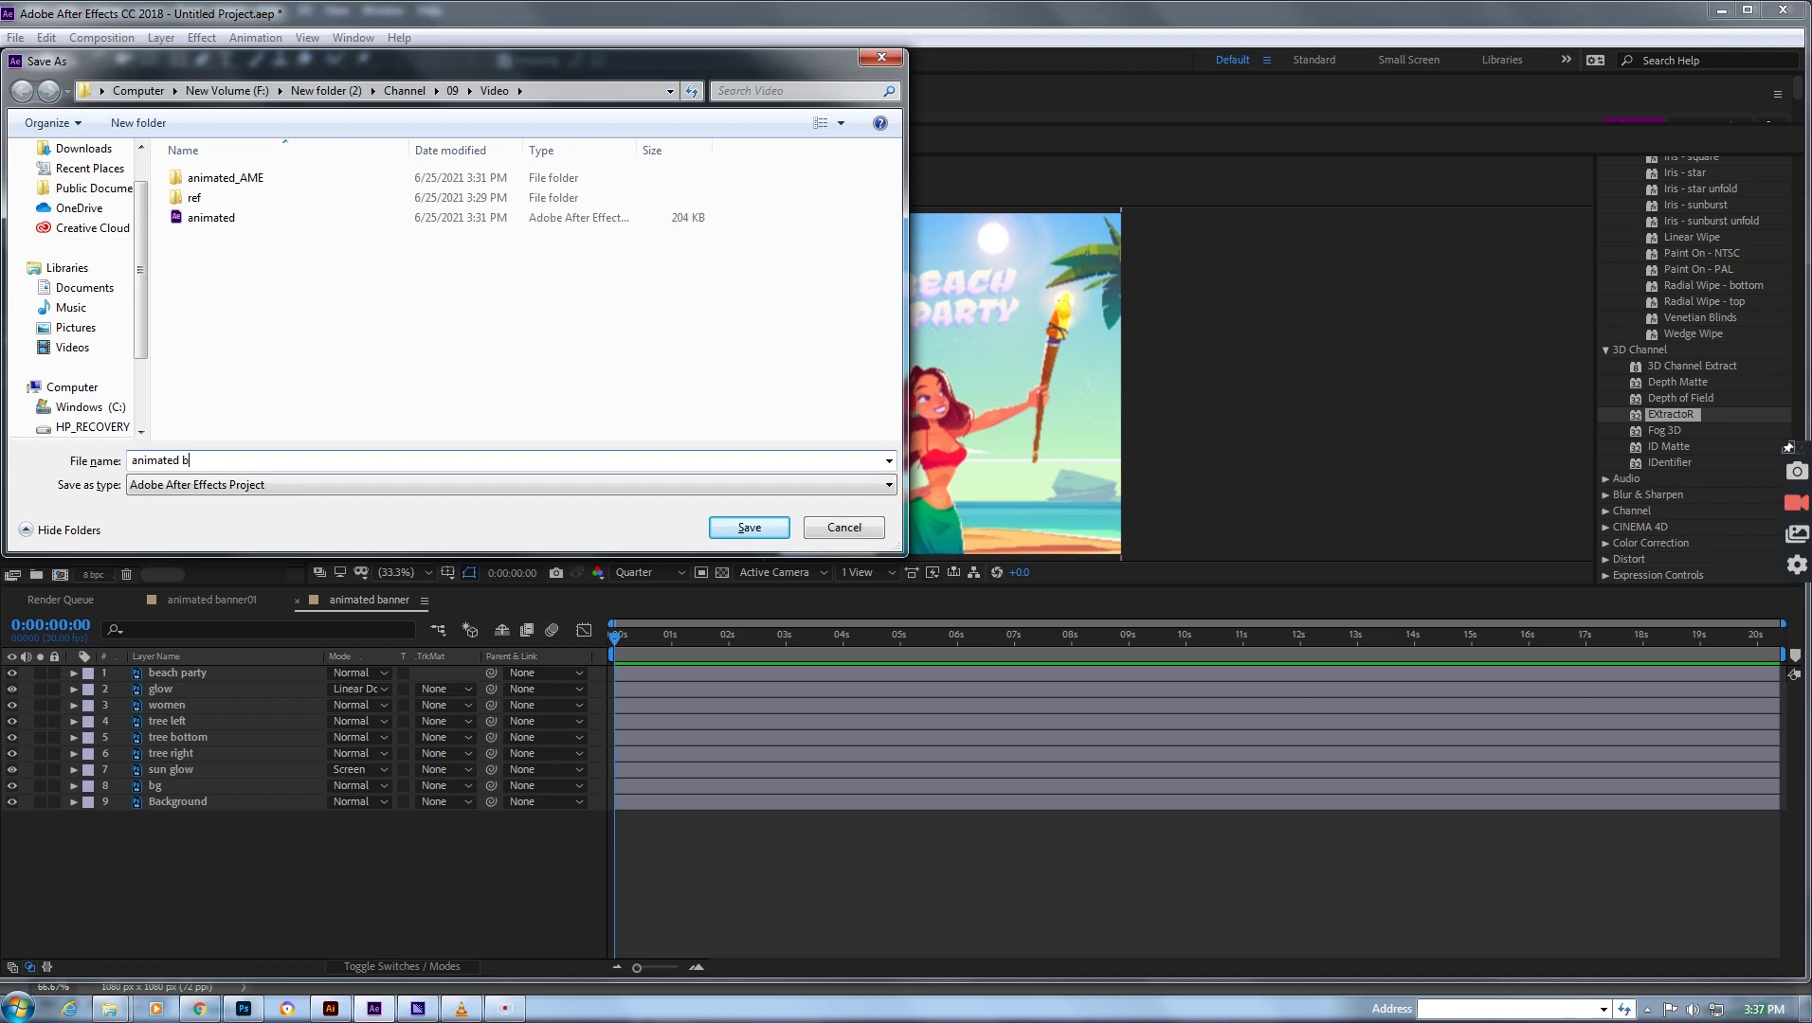
{"action": "key", "text": "Return"}
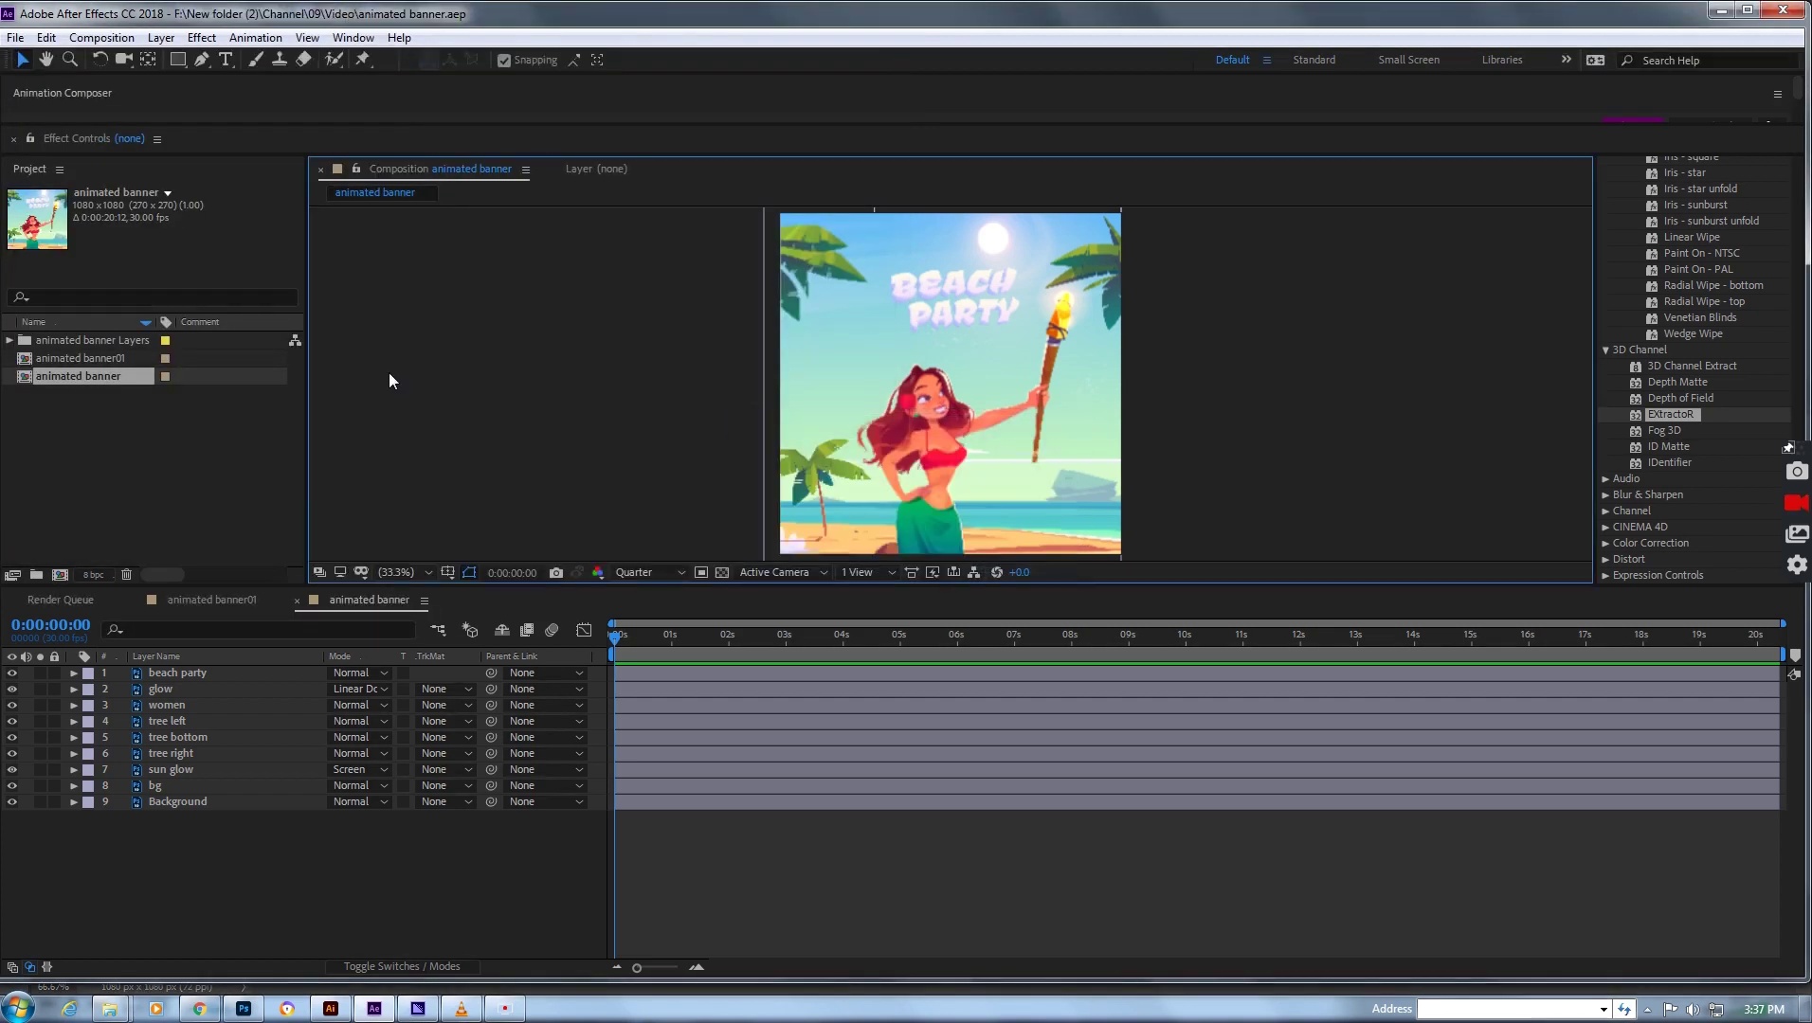
{"action": "left_click", "coordinate": [443, 919]}
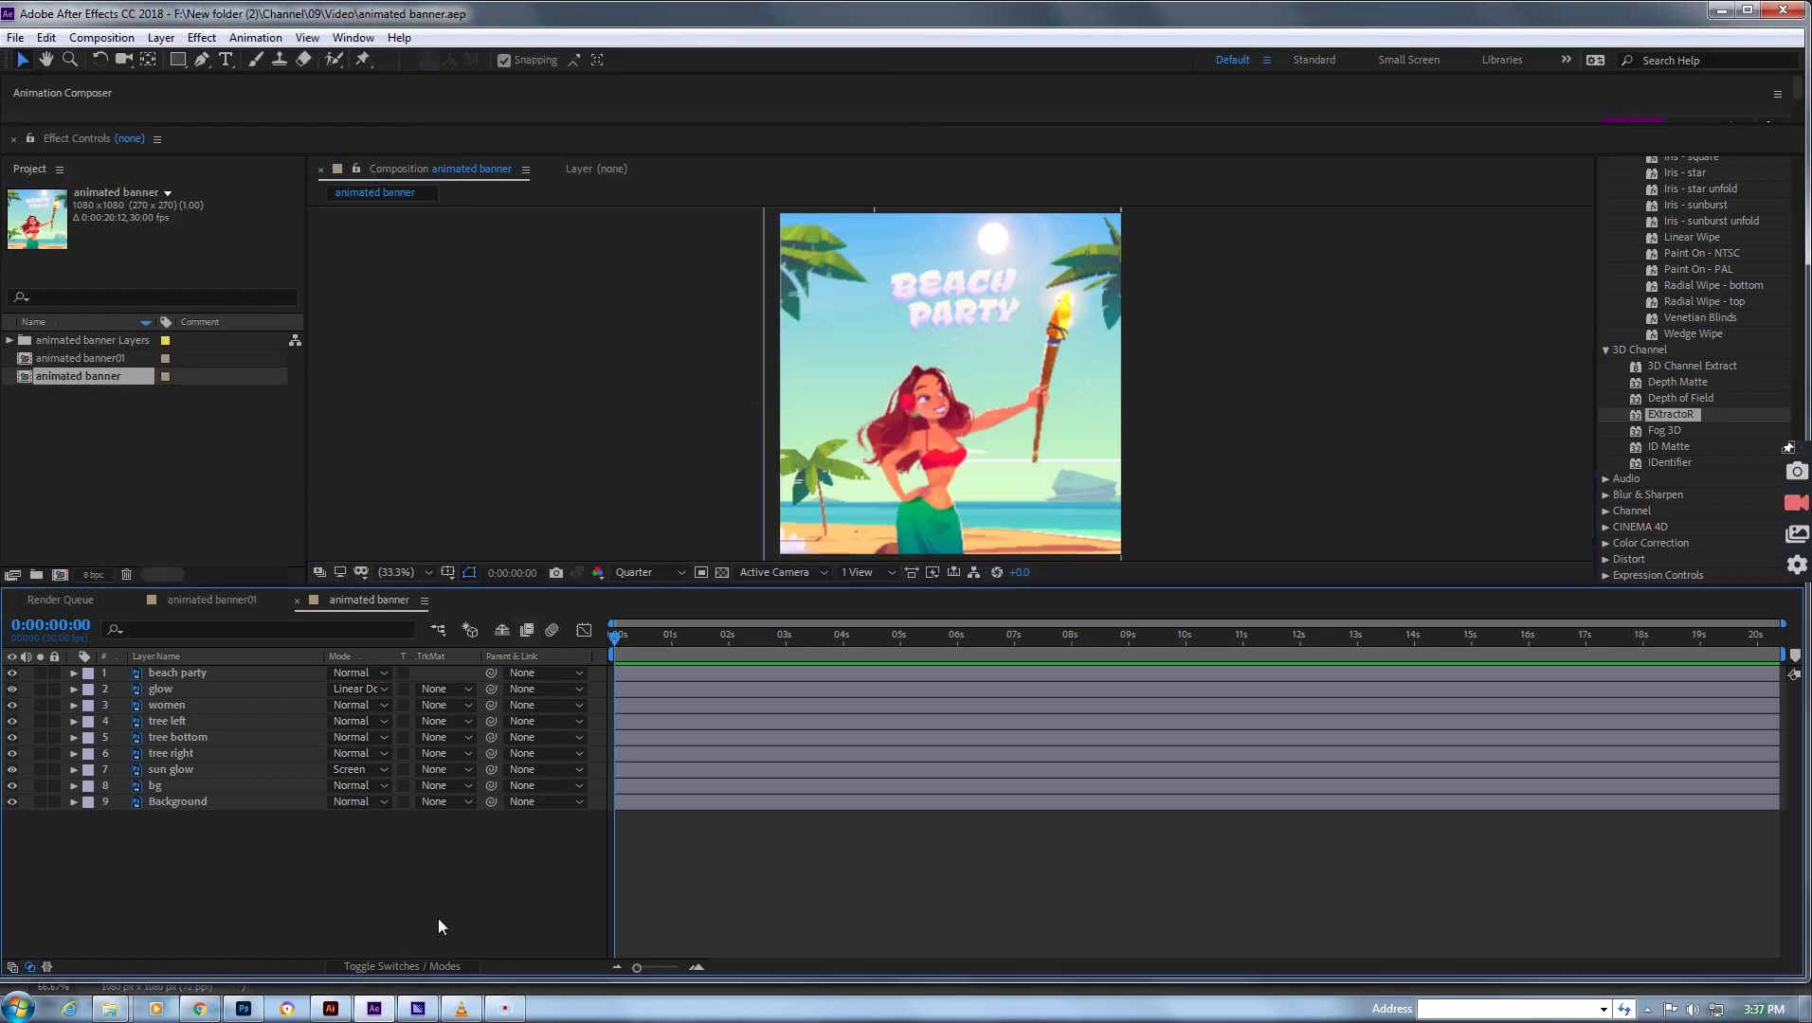
- Go through the nine layers from Background up to beach party and toggle Background's visibility
{"action": "left_click", "coordinate": [195, 803]}
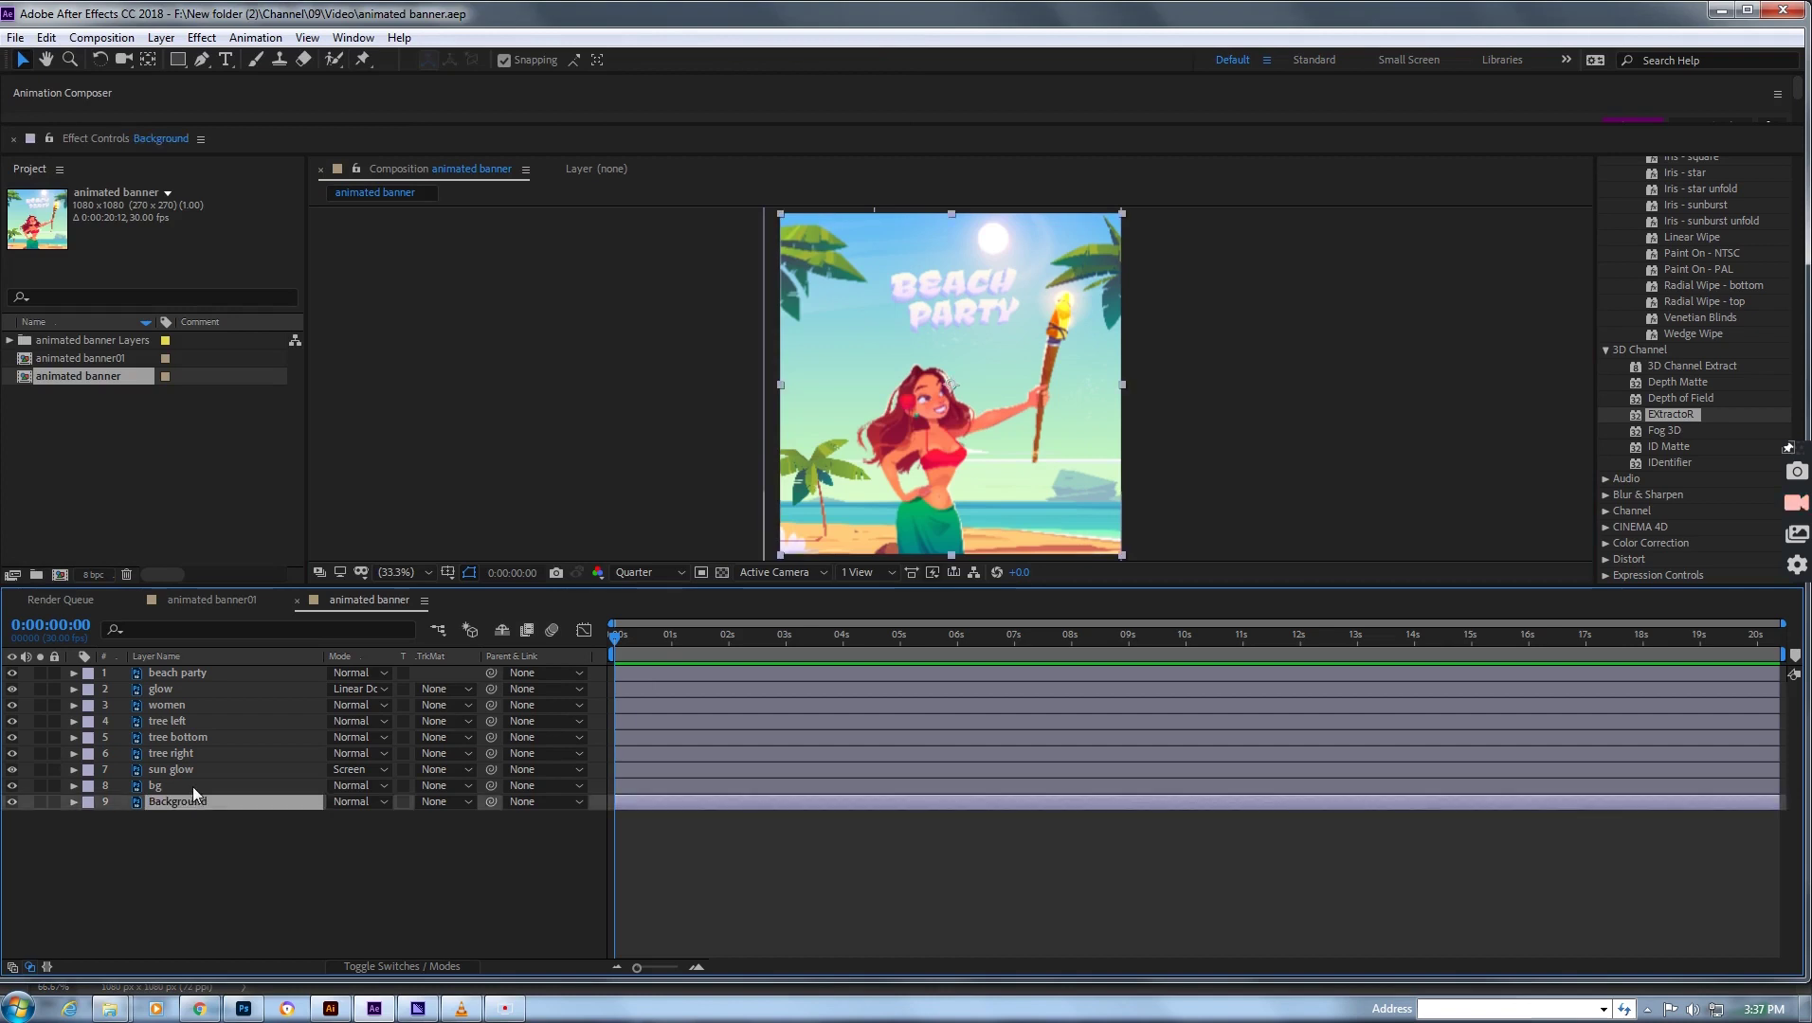
{"action": "left_click", "coordinate": [192, 786]}
{"action": "left_click", "coordinate": [195, 770]}
{"action": "left_click", "coordinate": [194, 755]}
{"action": "left_click", "coordinate": [199, 738]}
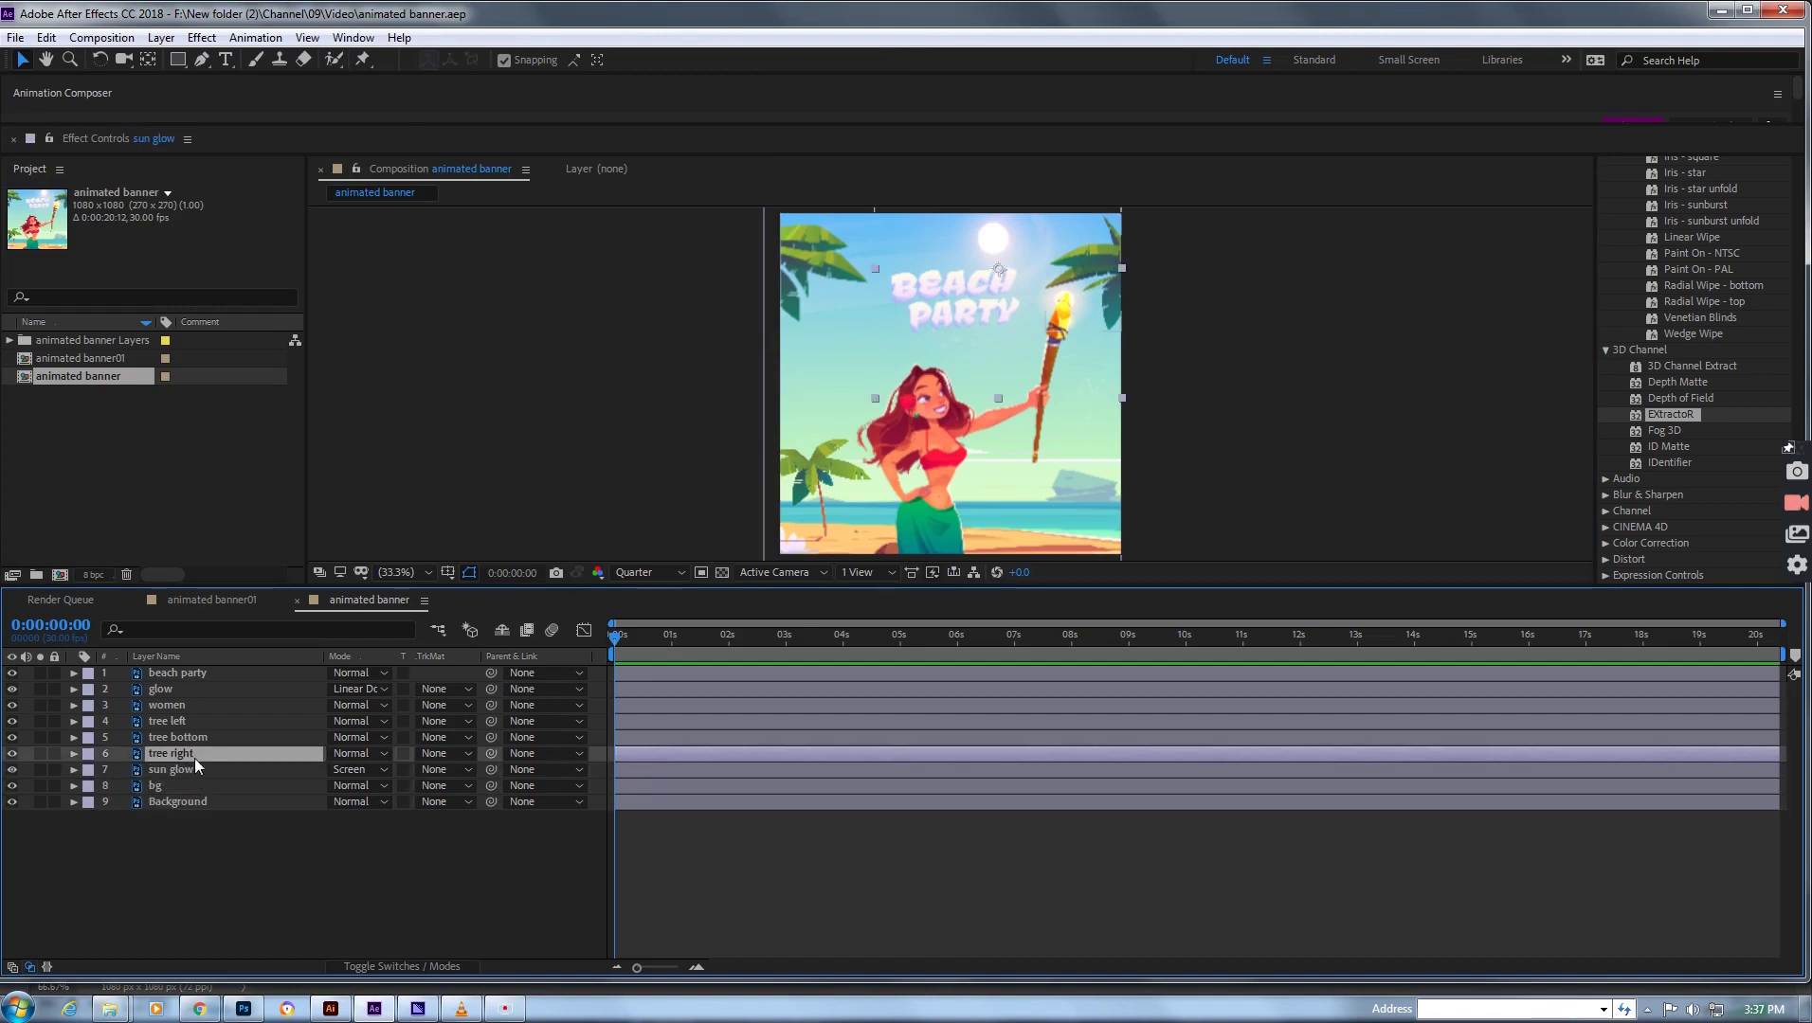
{"action": "left_click", "coordinate": [203, 721]}
{"action": "left_click", "coordinate": [202, 706]}
{"action": "left_click", "coordinate": [207, 689]}
{"action": "left_click", "coordinate": [209, 674]}
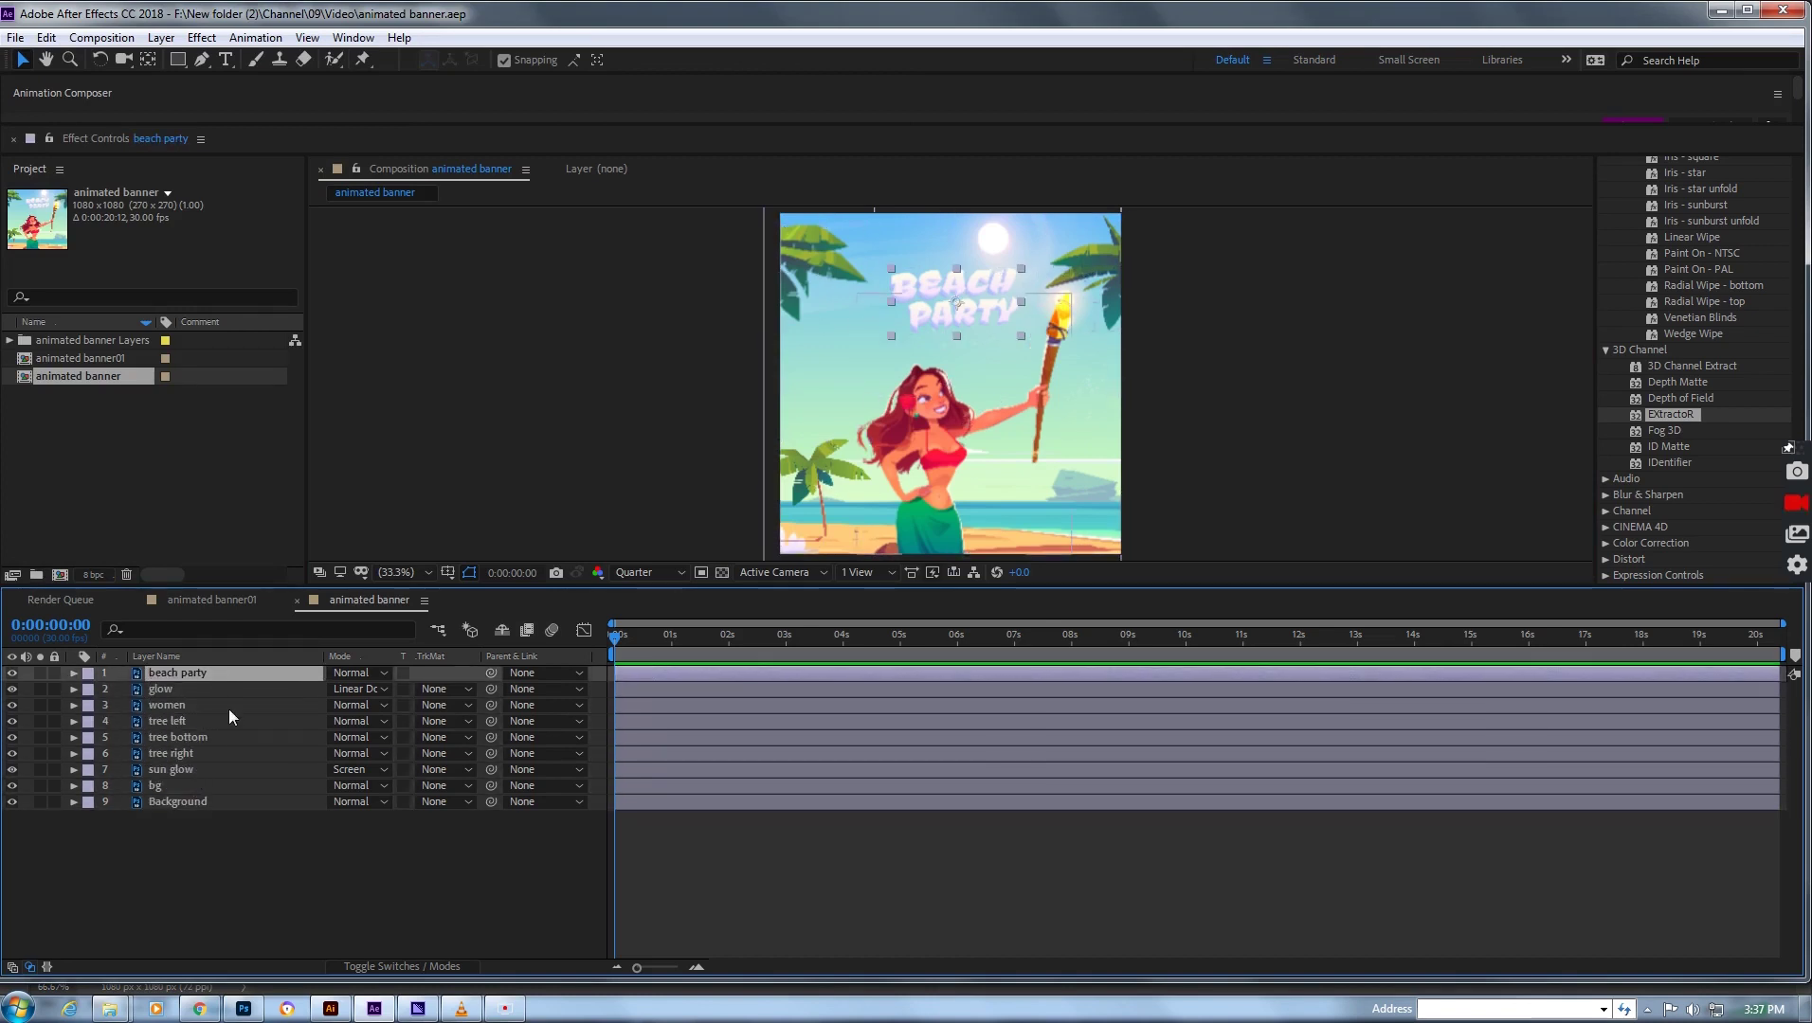
{"action": "left_click", "coordinate": [194, 804]}
{"action": "left_click", "coordinate": [13, 801]}
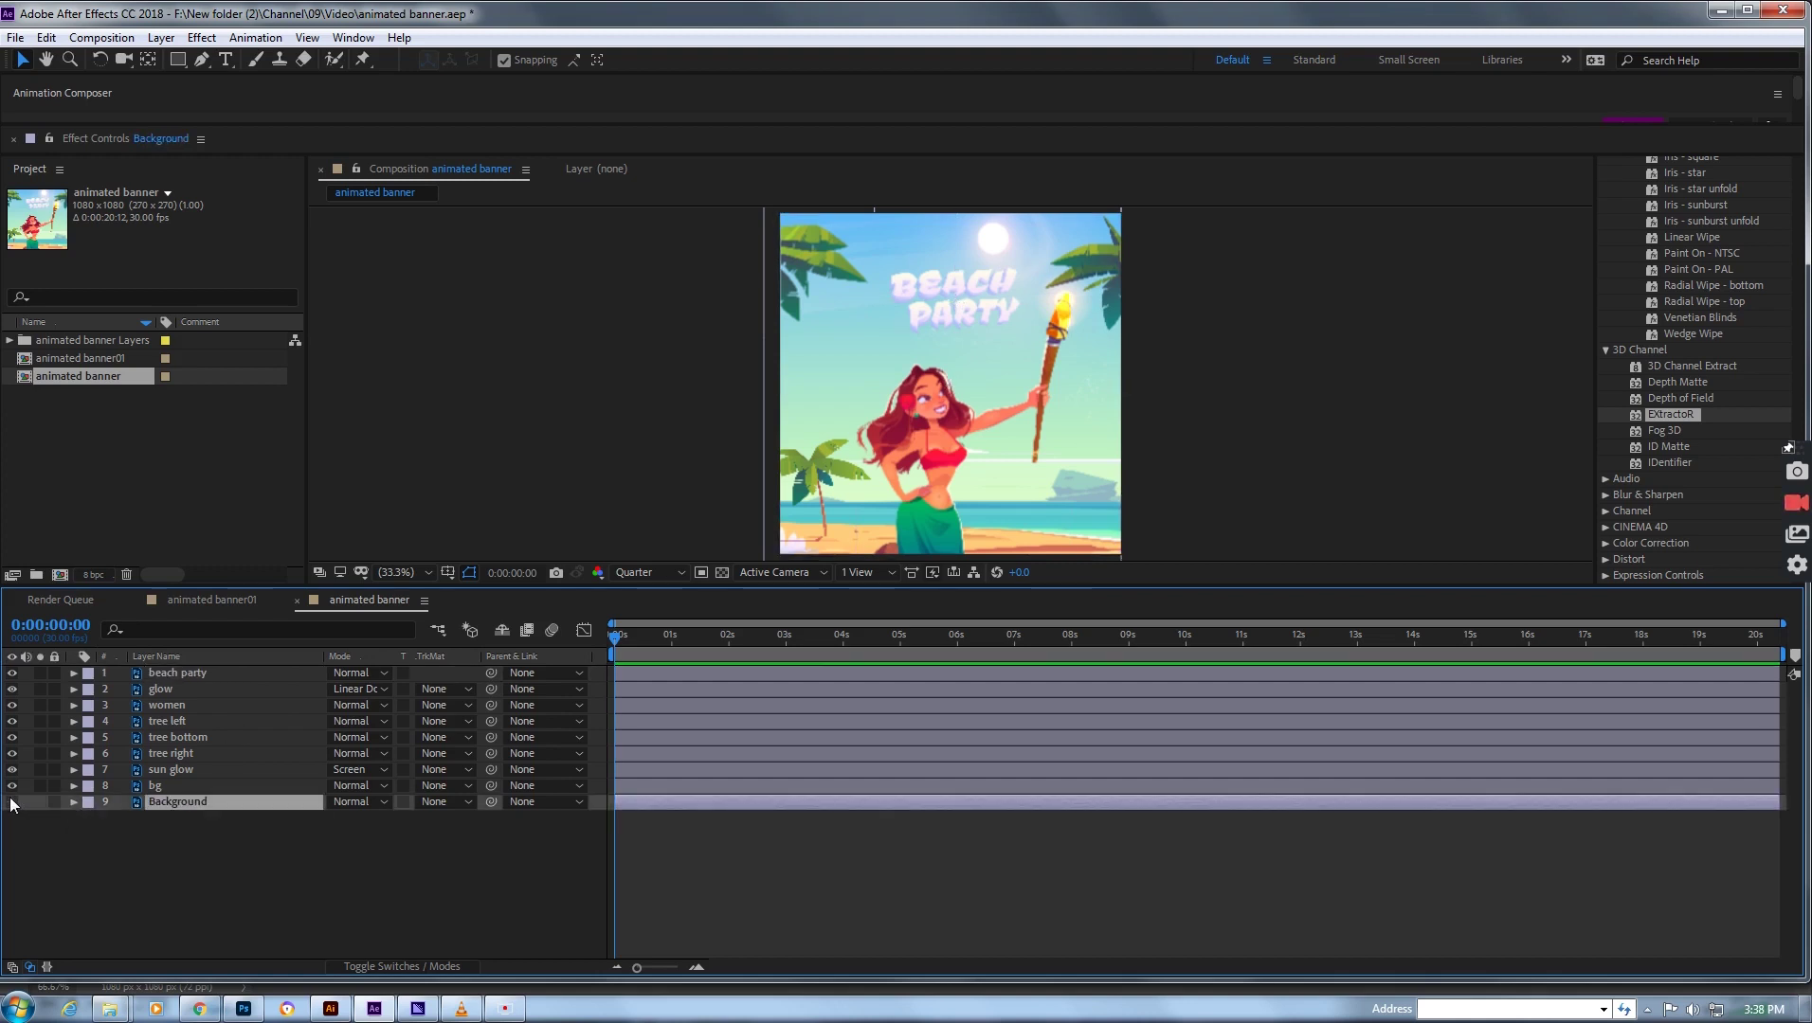
{"action": "left_click", "coordinate": [13, 809]}
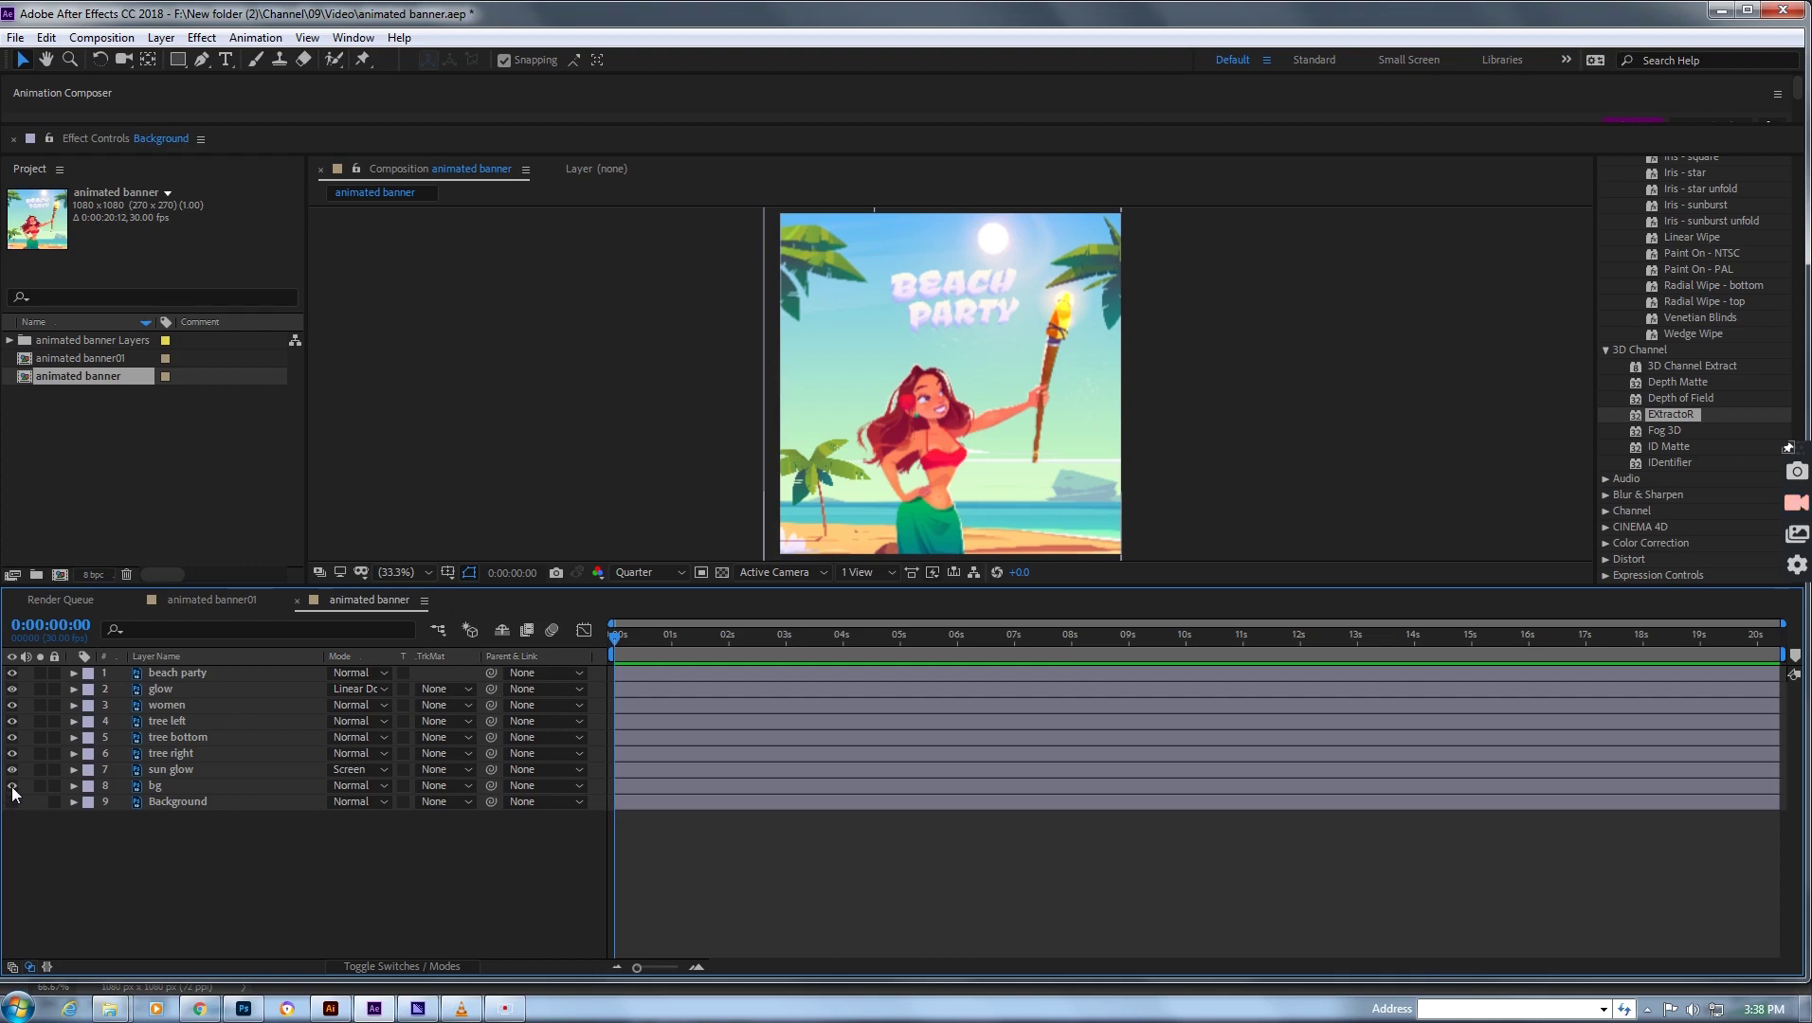
- Hide the tree right through beach party layers, keep bg and sun glow showing, and select sun glow
{"action": "left_click", "coordinate": [12, 787]}
{"action": "left_click", "coordinate": [12, 786]}
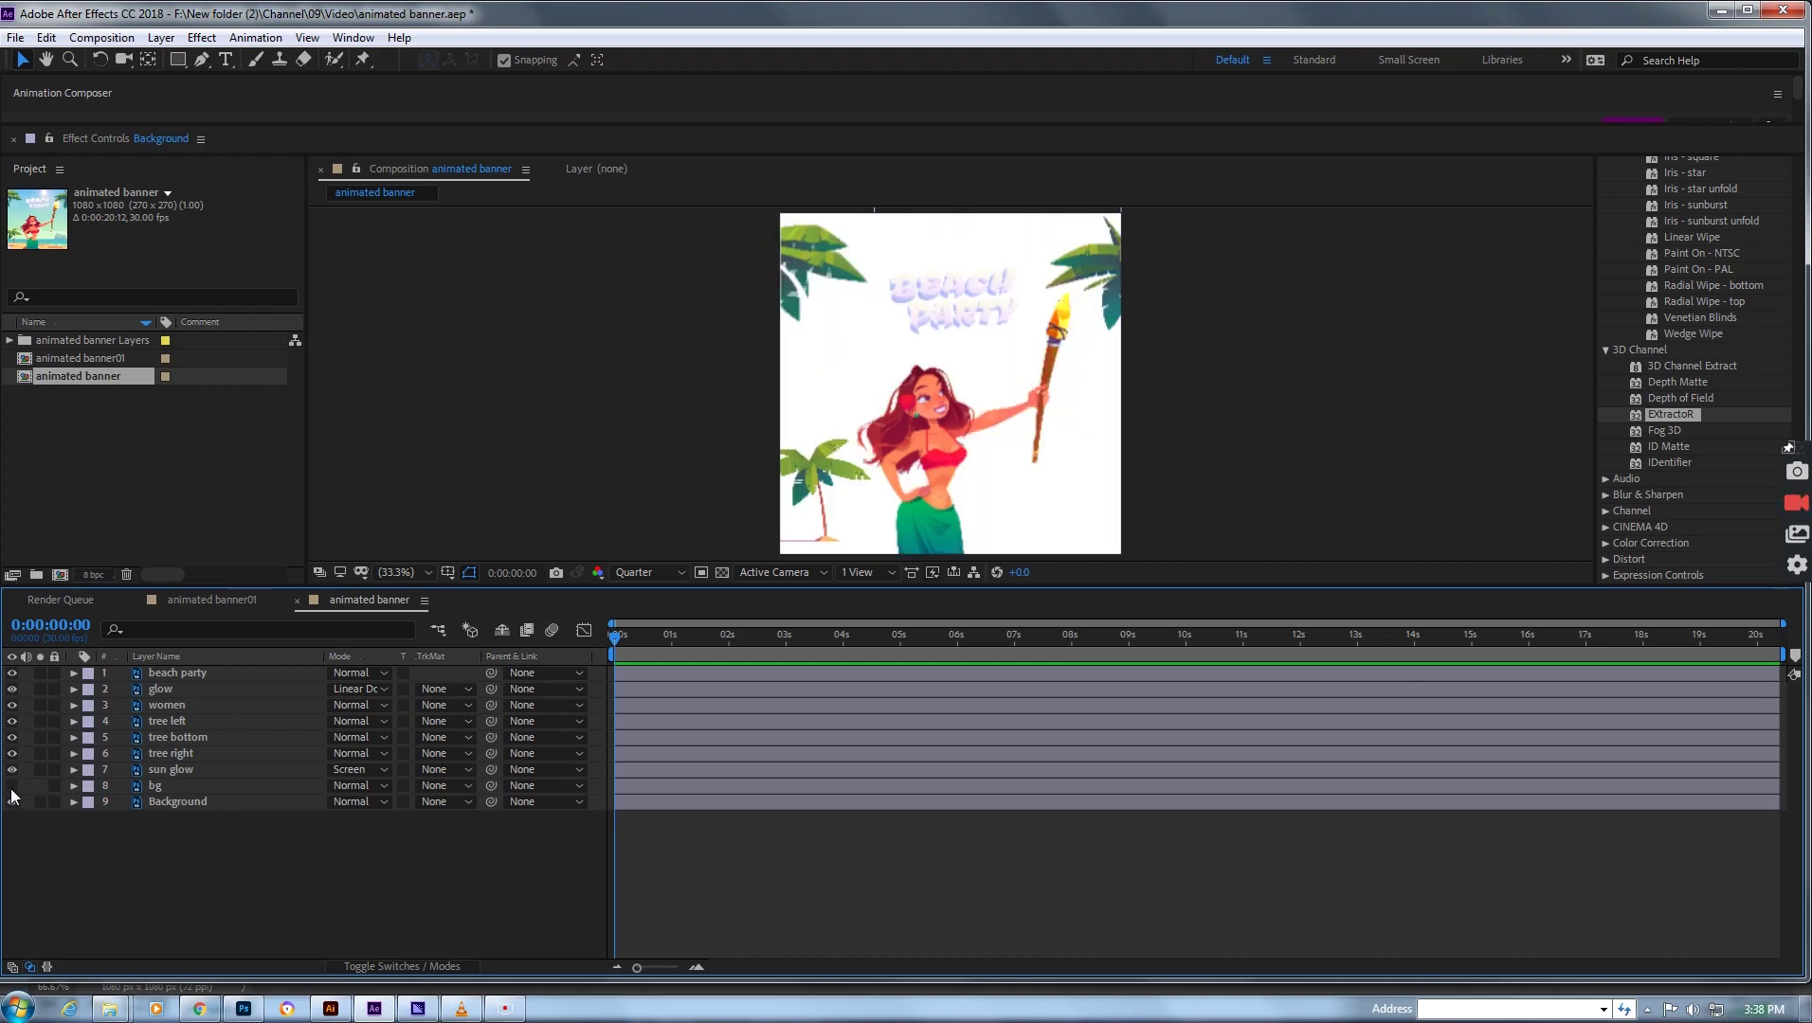
{"action": "left_click", "coordinate": [12, 787]}
{"action": "left_click", "coordinate": [12, 769]}
{"action": "left_click", "coordinate": [13, 753]}
{"action": "left_click_drag", "start_coordinate": [13, 760], "coordinate": [14, 681]}
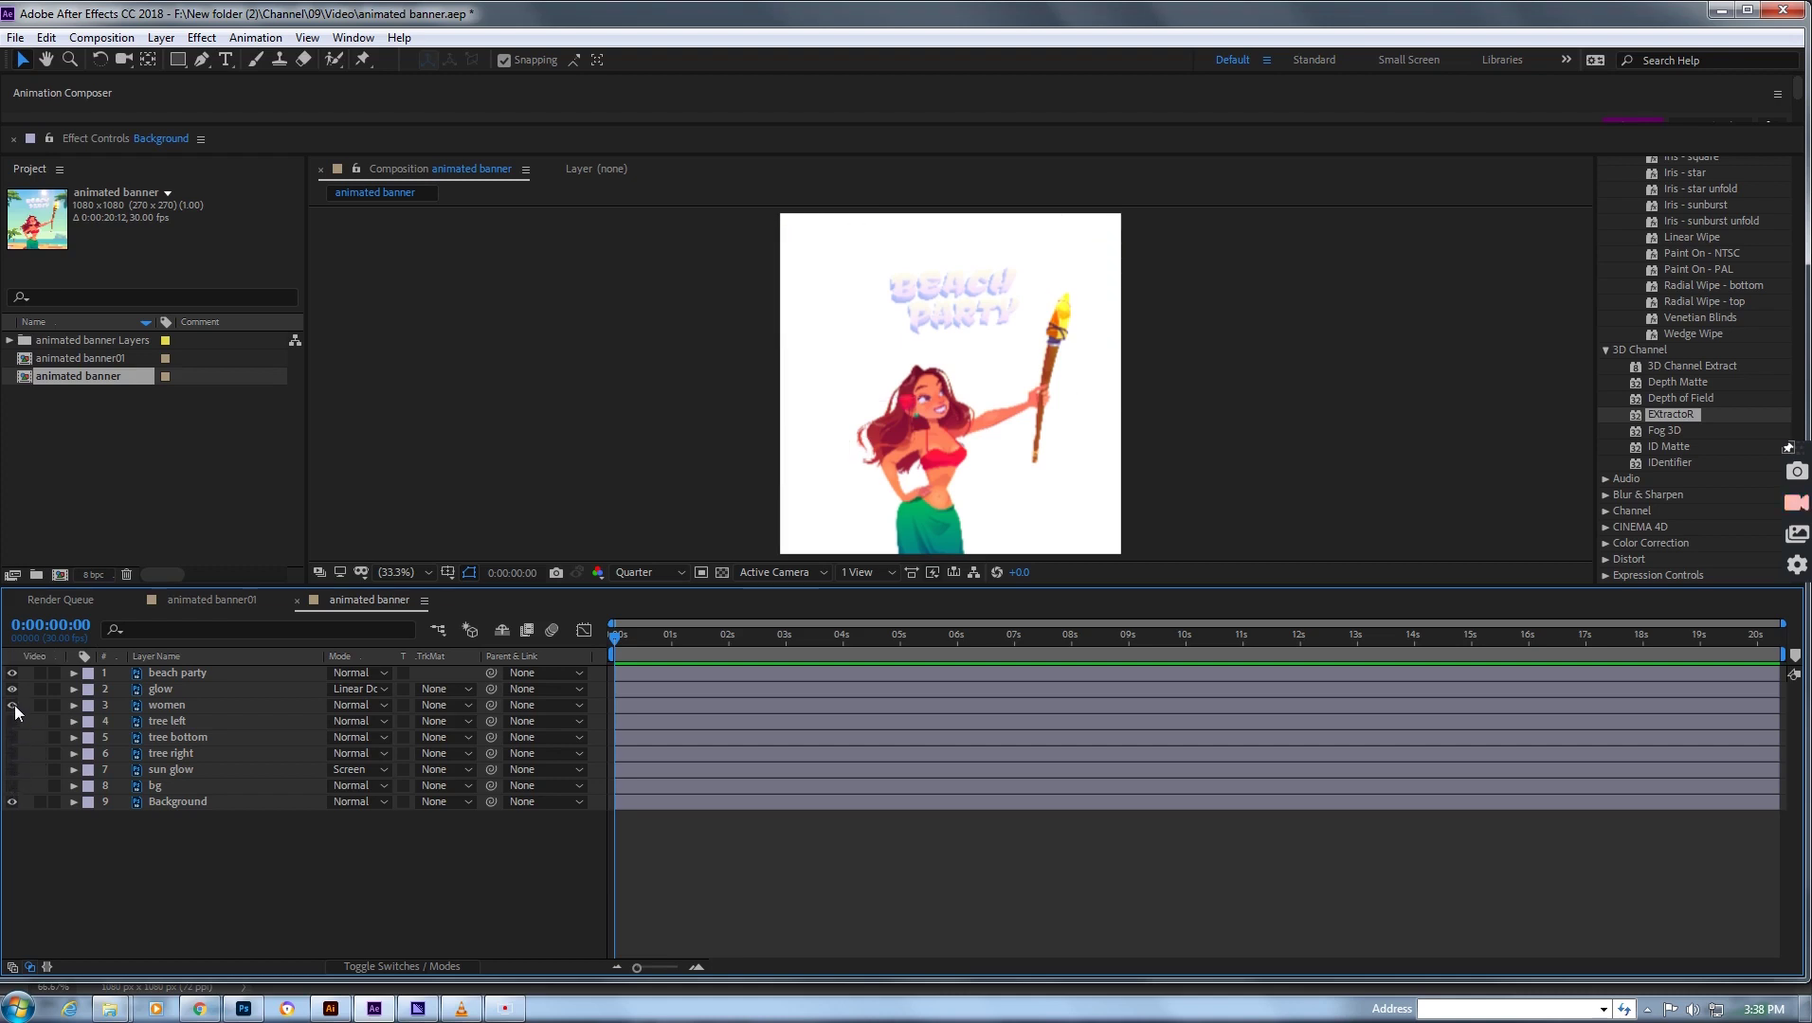
{"action": "left_click", "coordinate": [12, 786]}
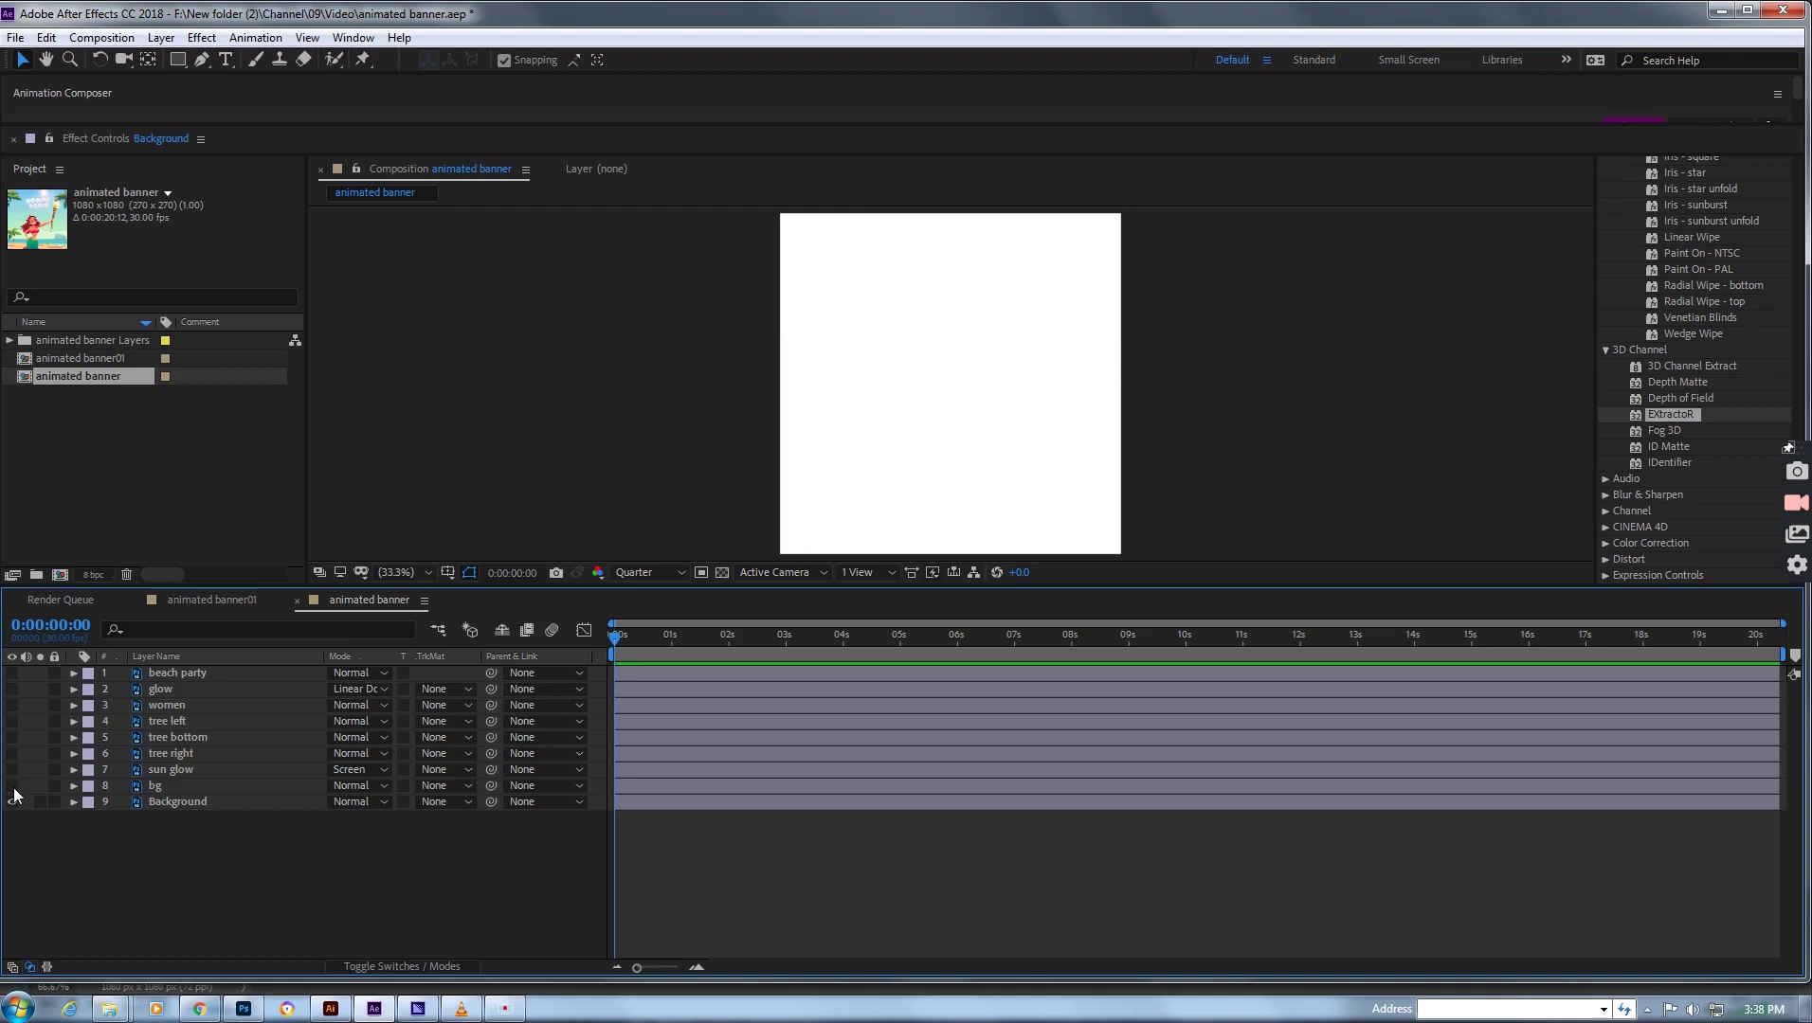
{"action": "left_click", "coordinate": [1161, 433]}
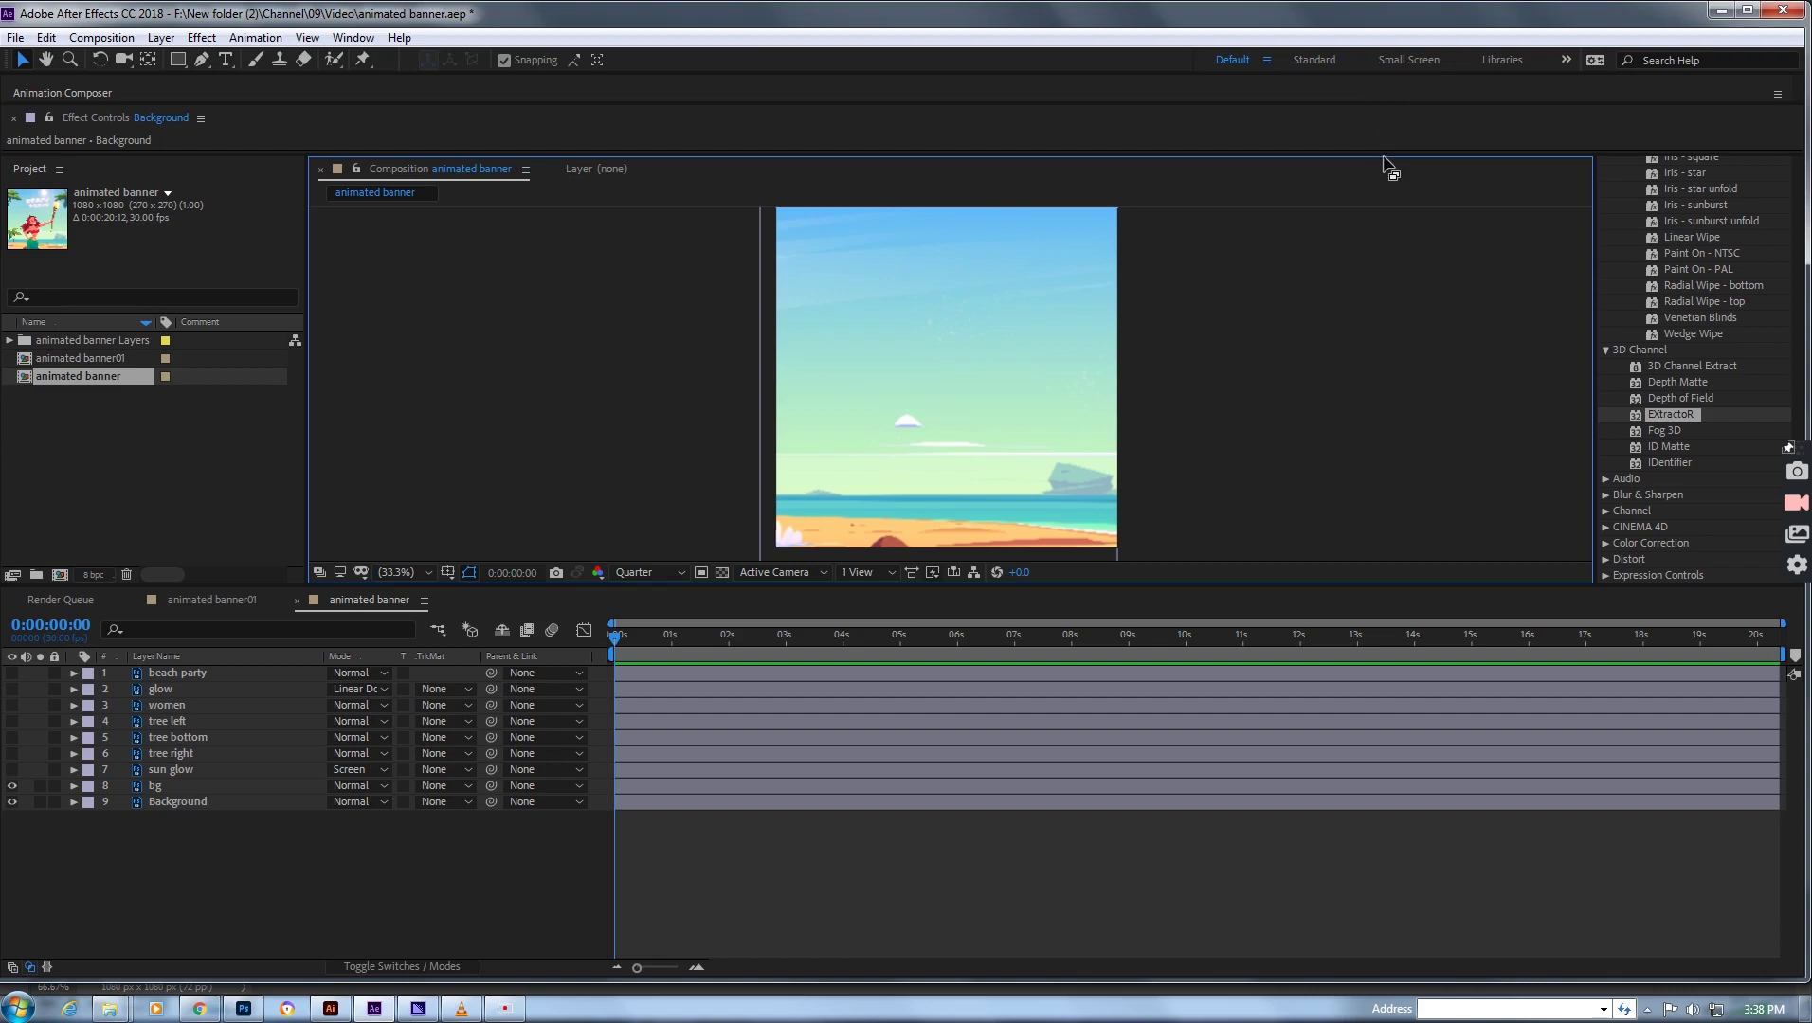
{"action": "left_click", "coordinate": [13, 770]}
{"action": "left_click", "coordinate": [998, 235]}
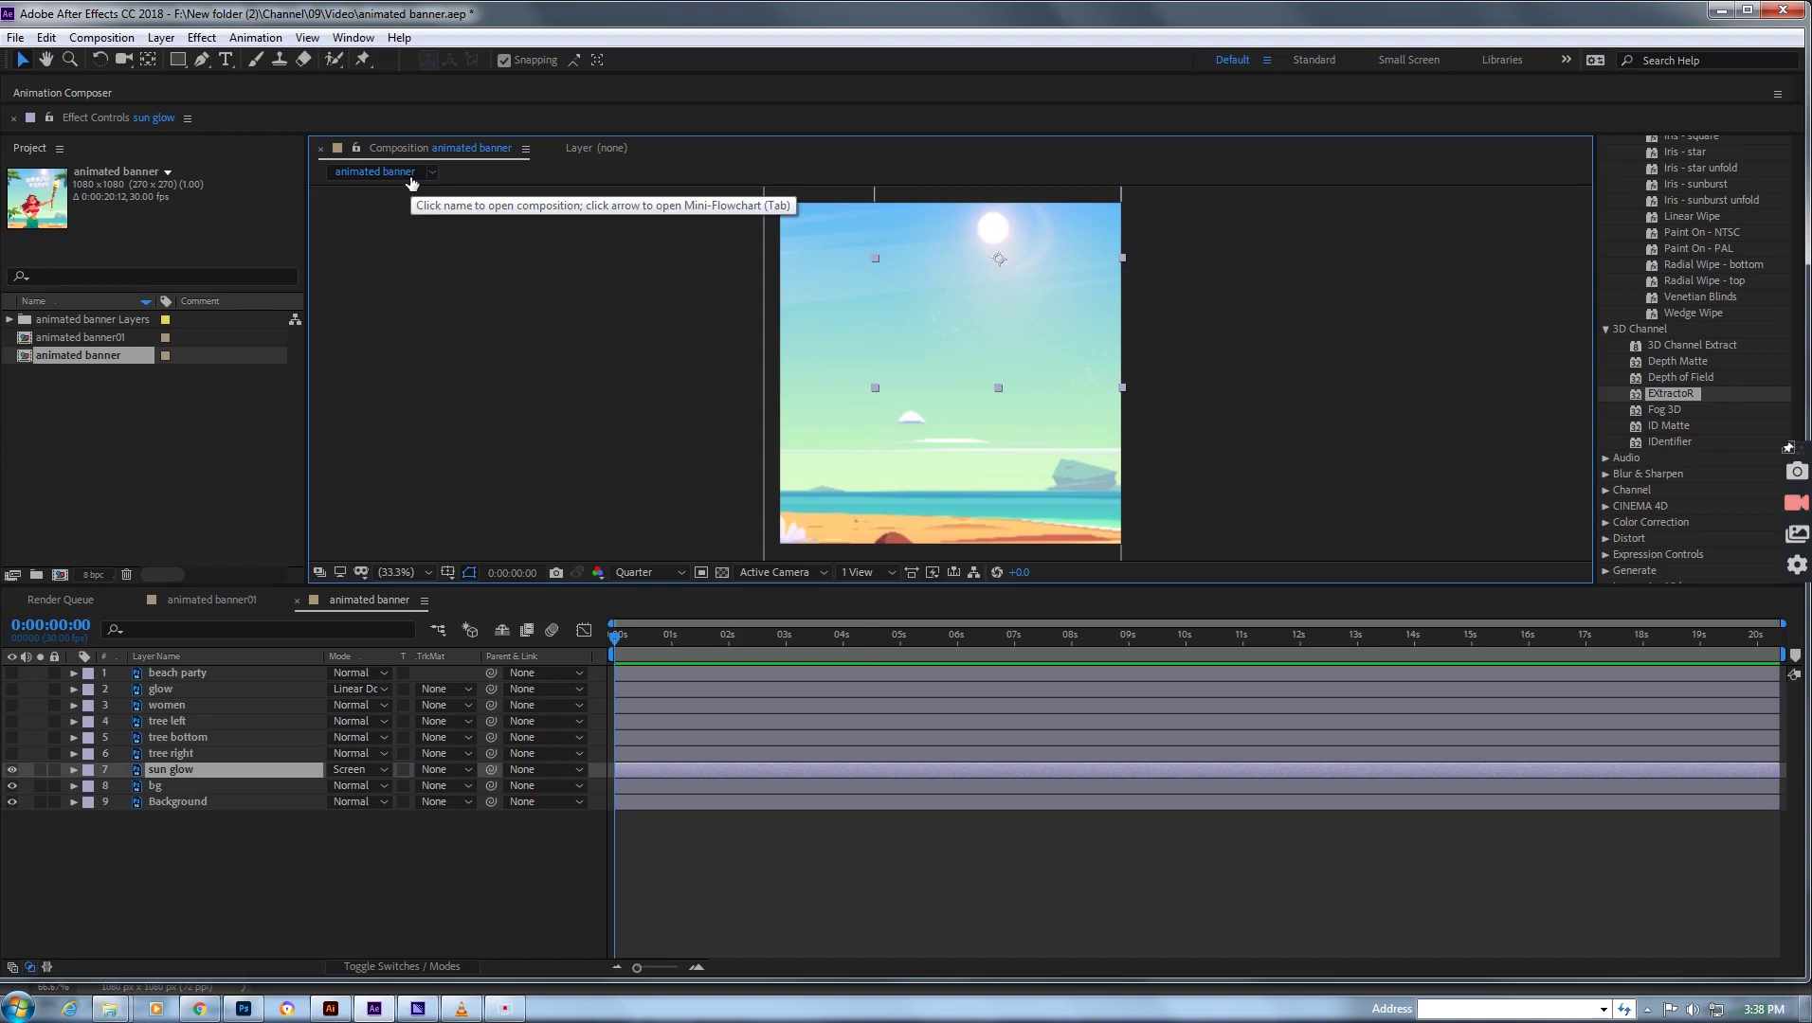
- Turn on sun glow Position and Scale keyframing and add keyframes at 1 second
{"action": "left_click", "coordinate": [74, 770]}
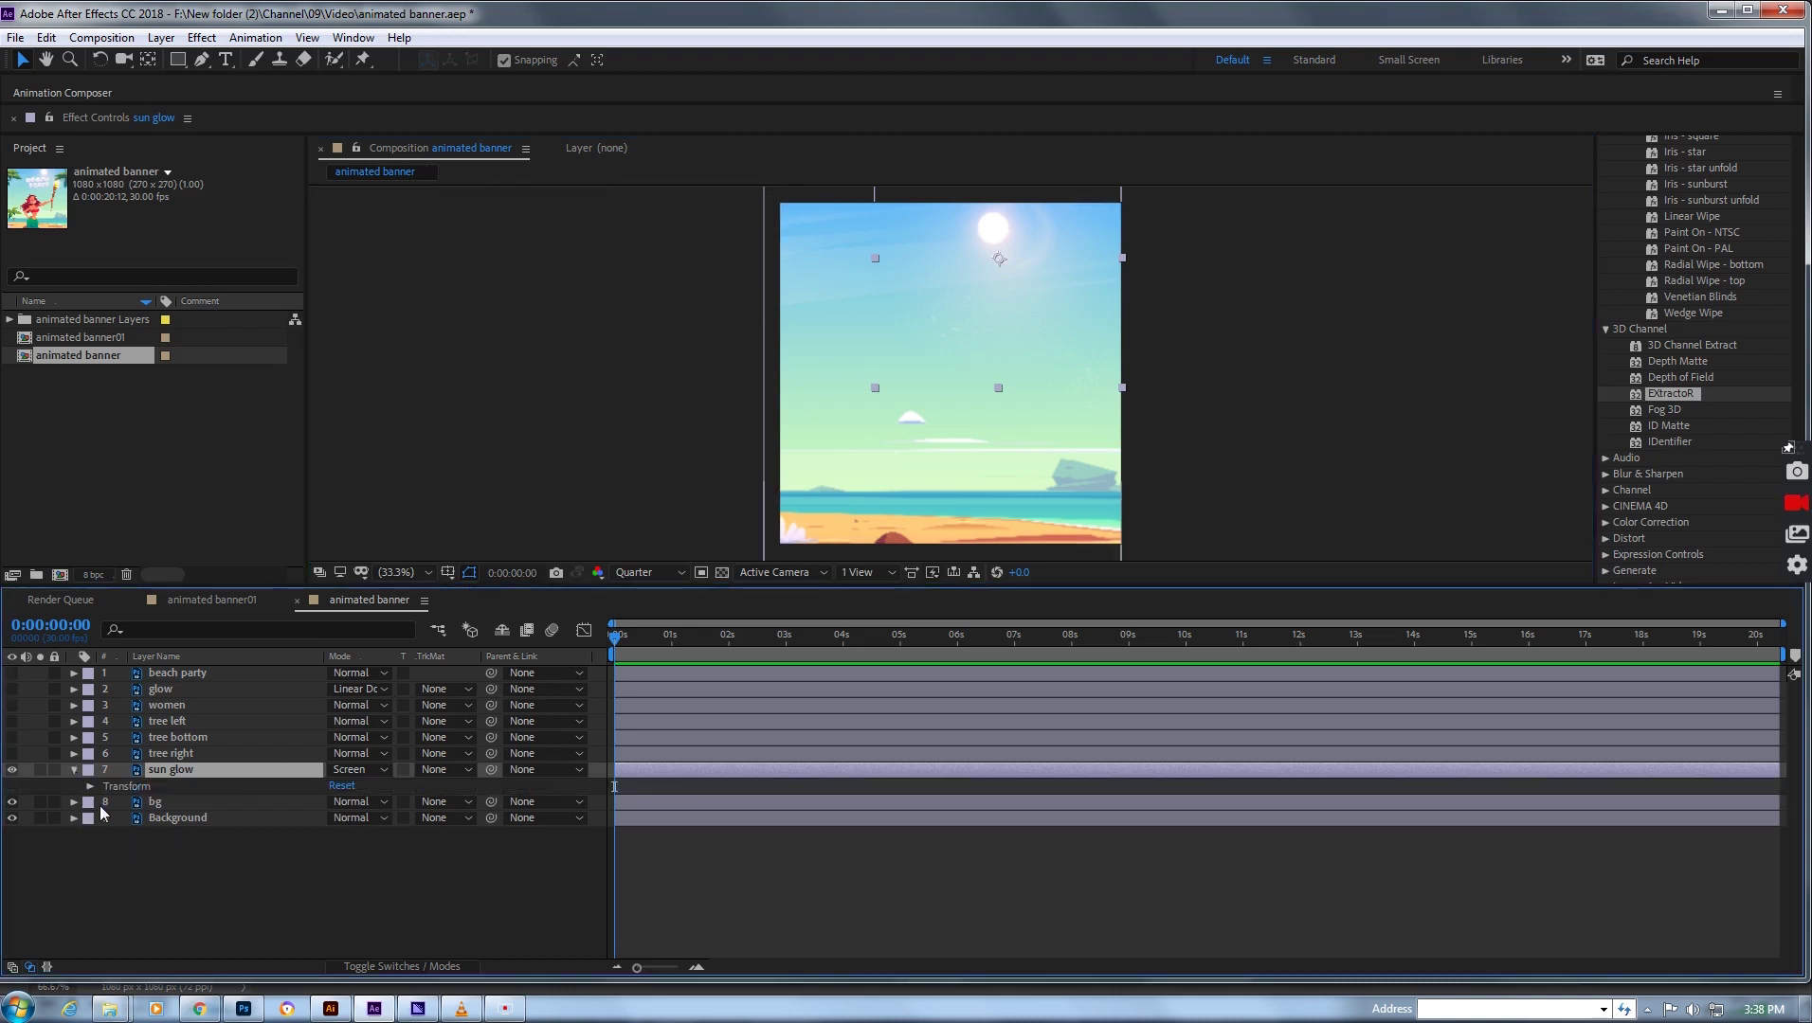
{"action": "left_click", "coordinate": [90, 787]}
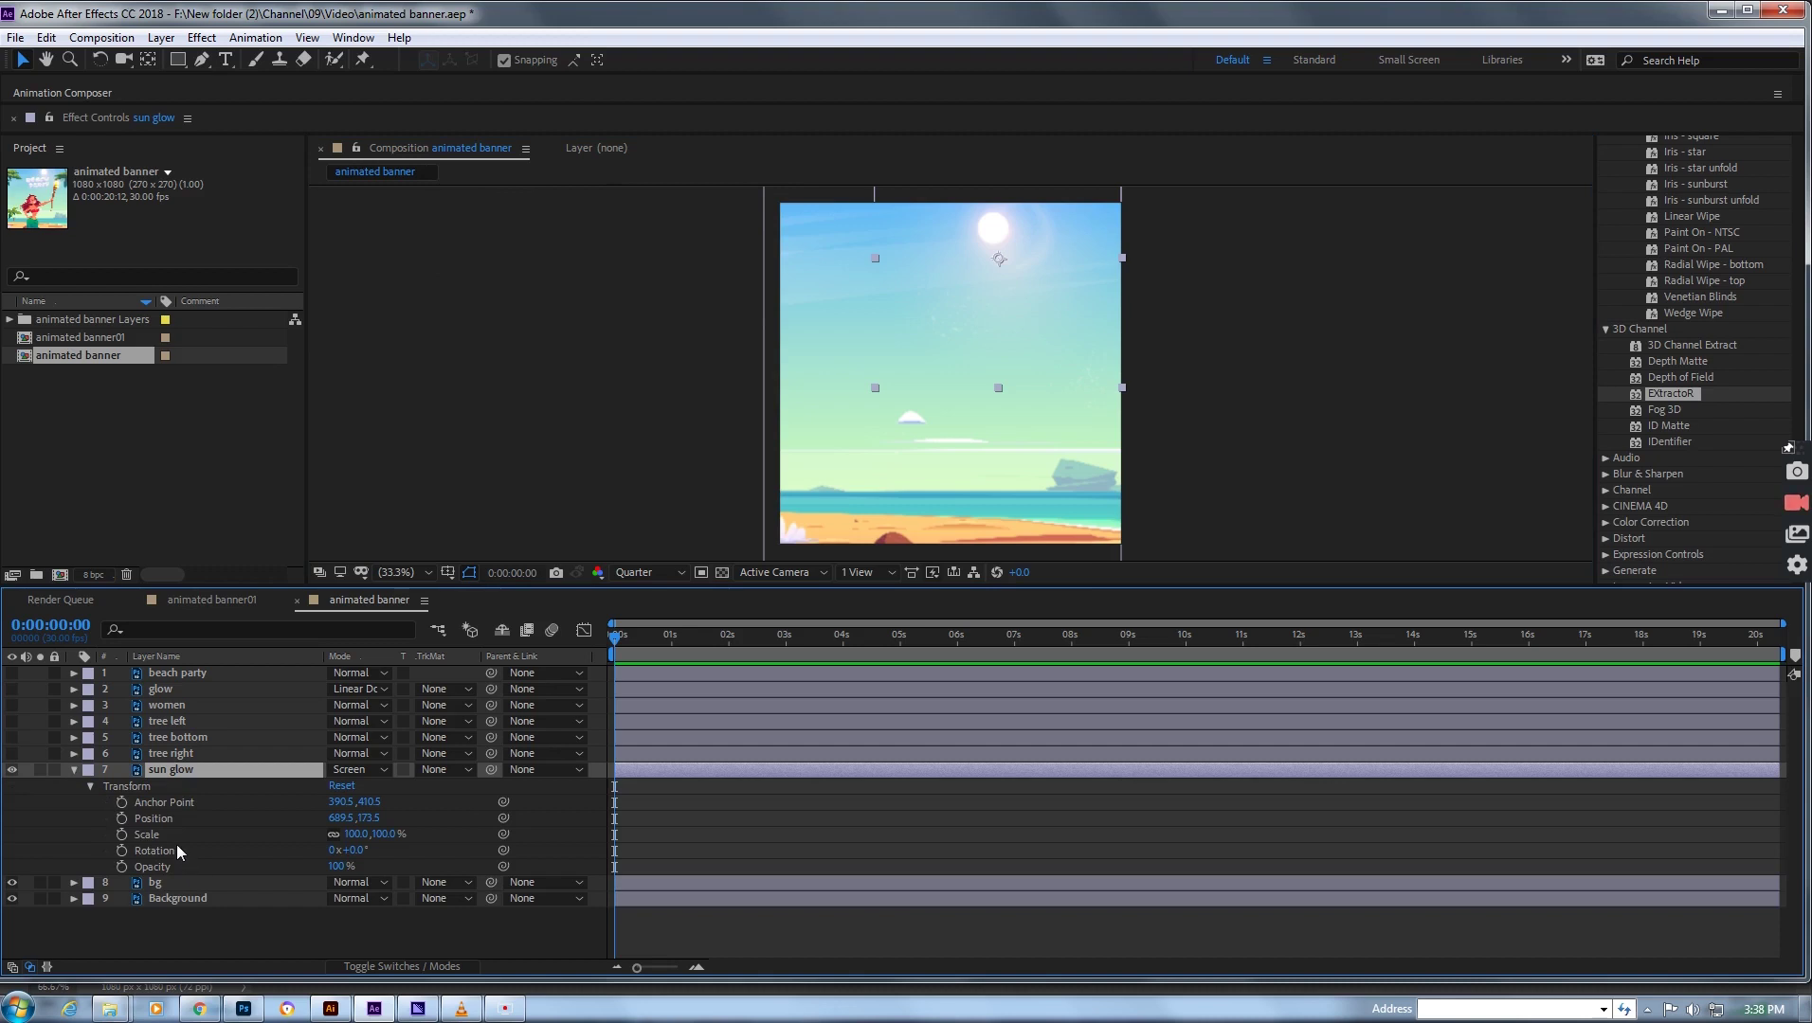
{"action": "left_click", "coordinate": [123, 836]}
{"action": "left_click", "coordinate": [123, 820]}
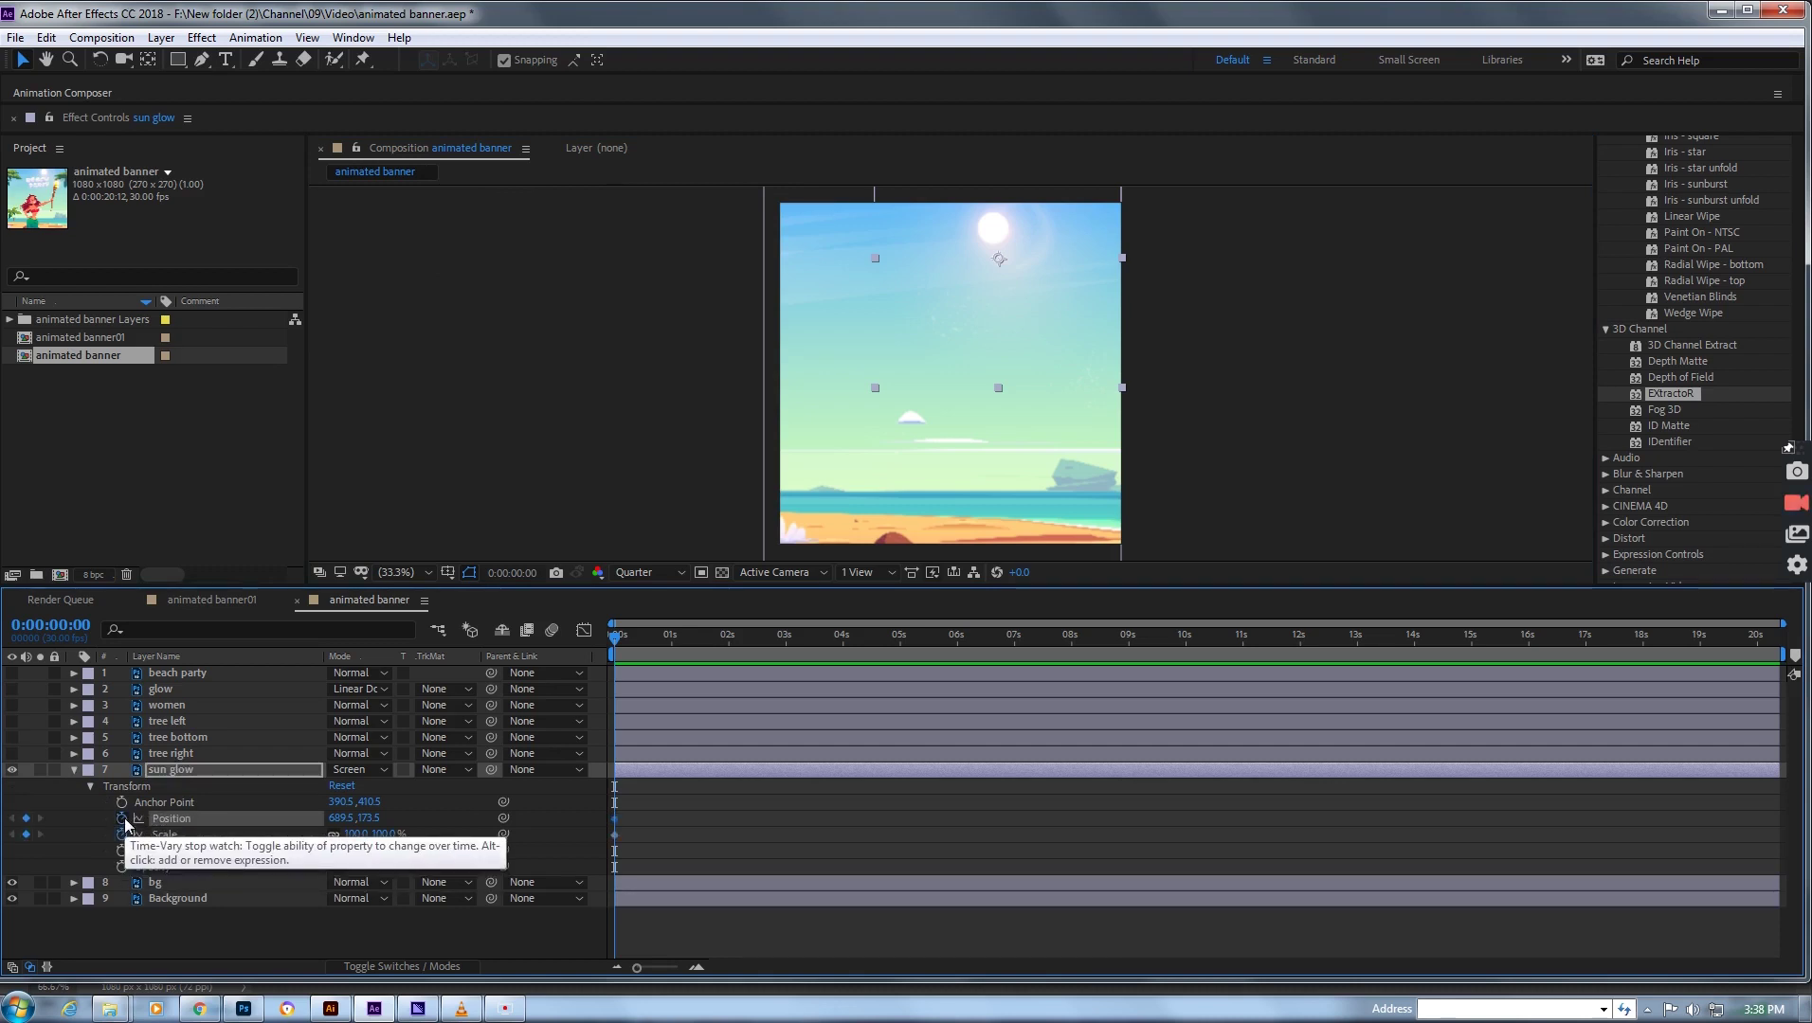
{"action": "left_click_drag", "start_coordinate": [616, 647], "coordinate": [671, 639]}
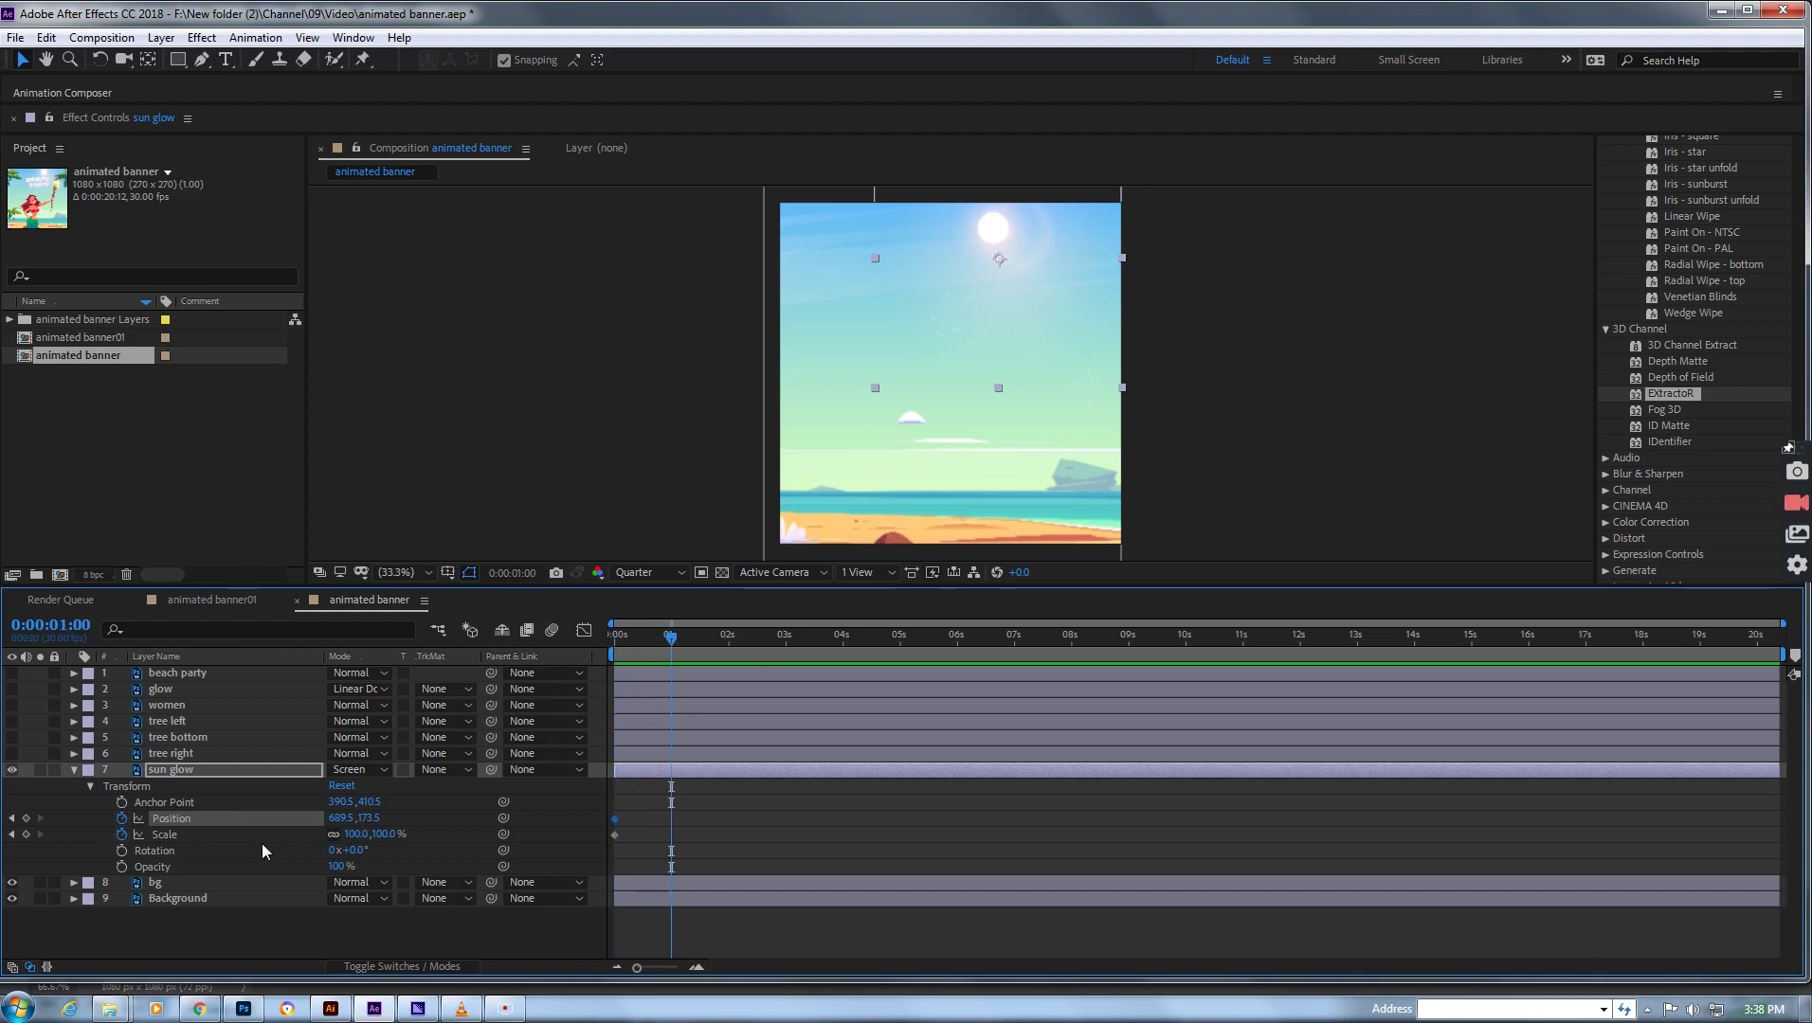
{"action": "left_click", "coordinate": [26, 819]}
{"action": "left_click", "coordinate": [26, 835]}
- At 0 seconds, set the sun glow's starting Position to 689.5, -26.5
{"action": "left_click_drag", "start_coordinate": [671, 644], "coordinate": [561, 647]}
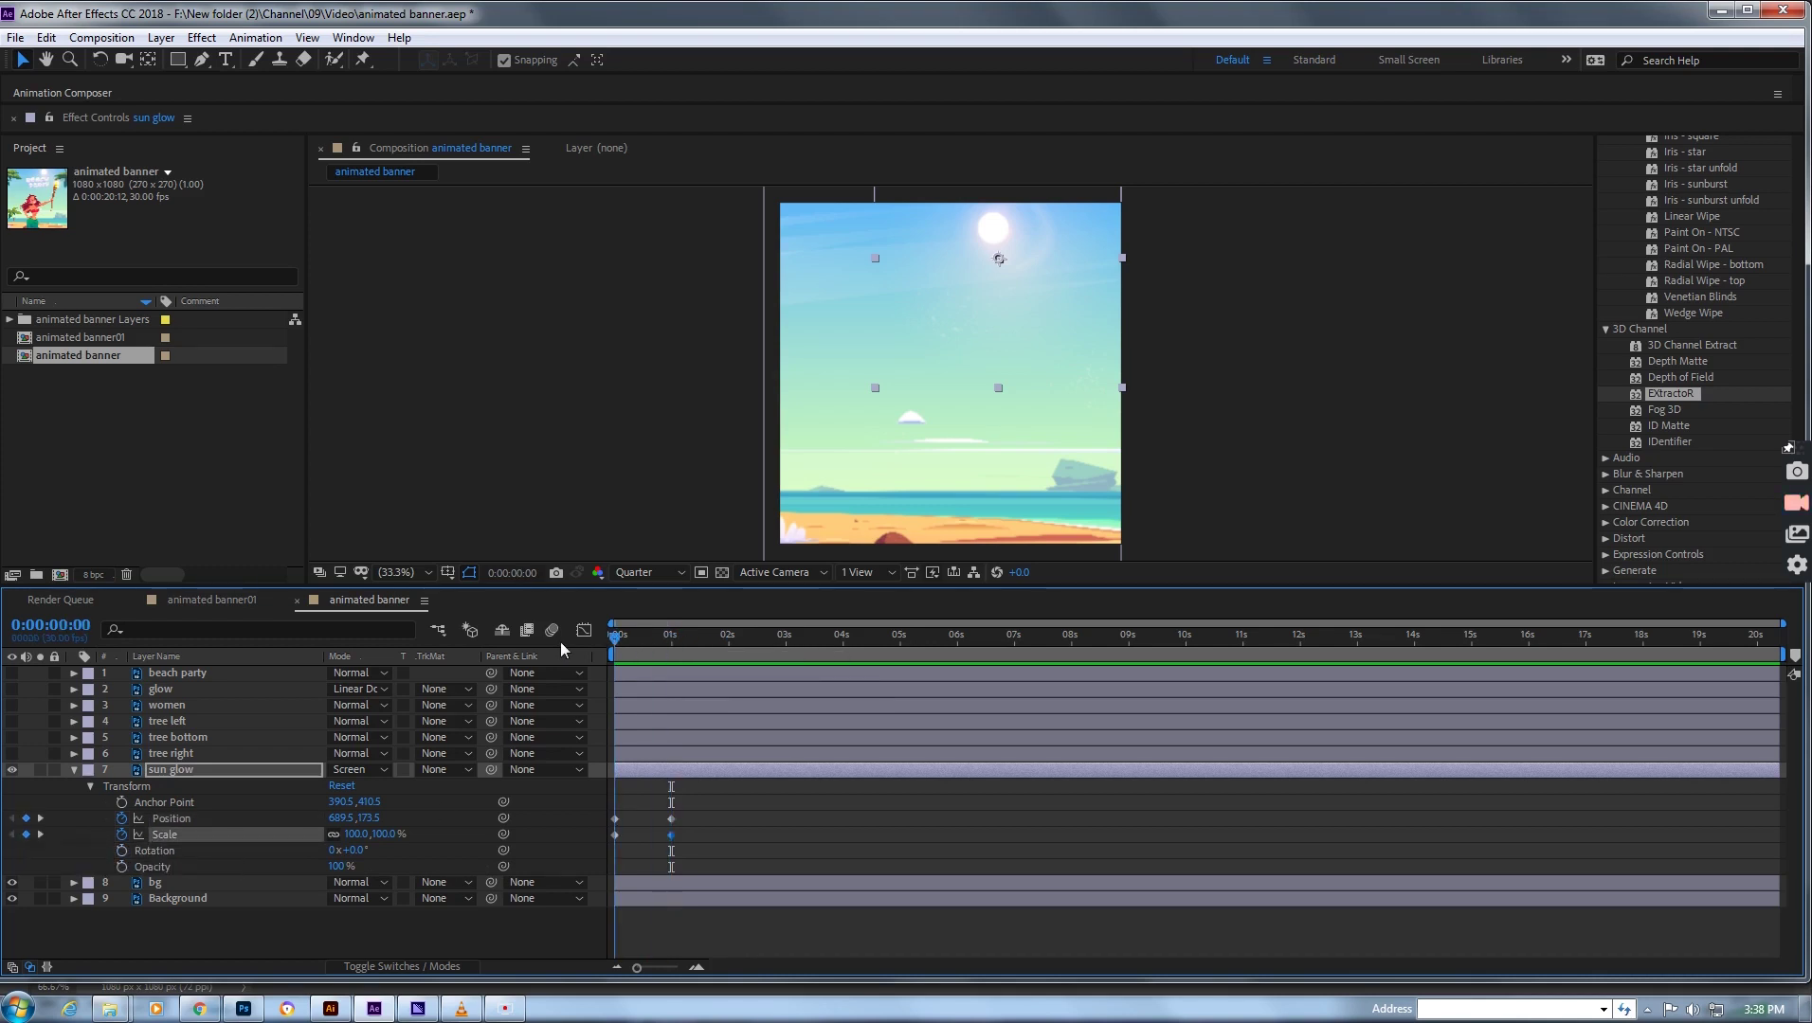
{"action": "left_click", "coordinate": [614, 820]}
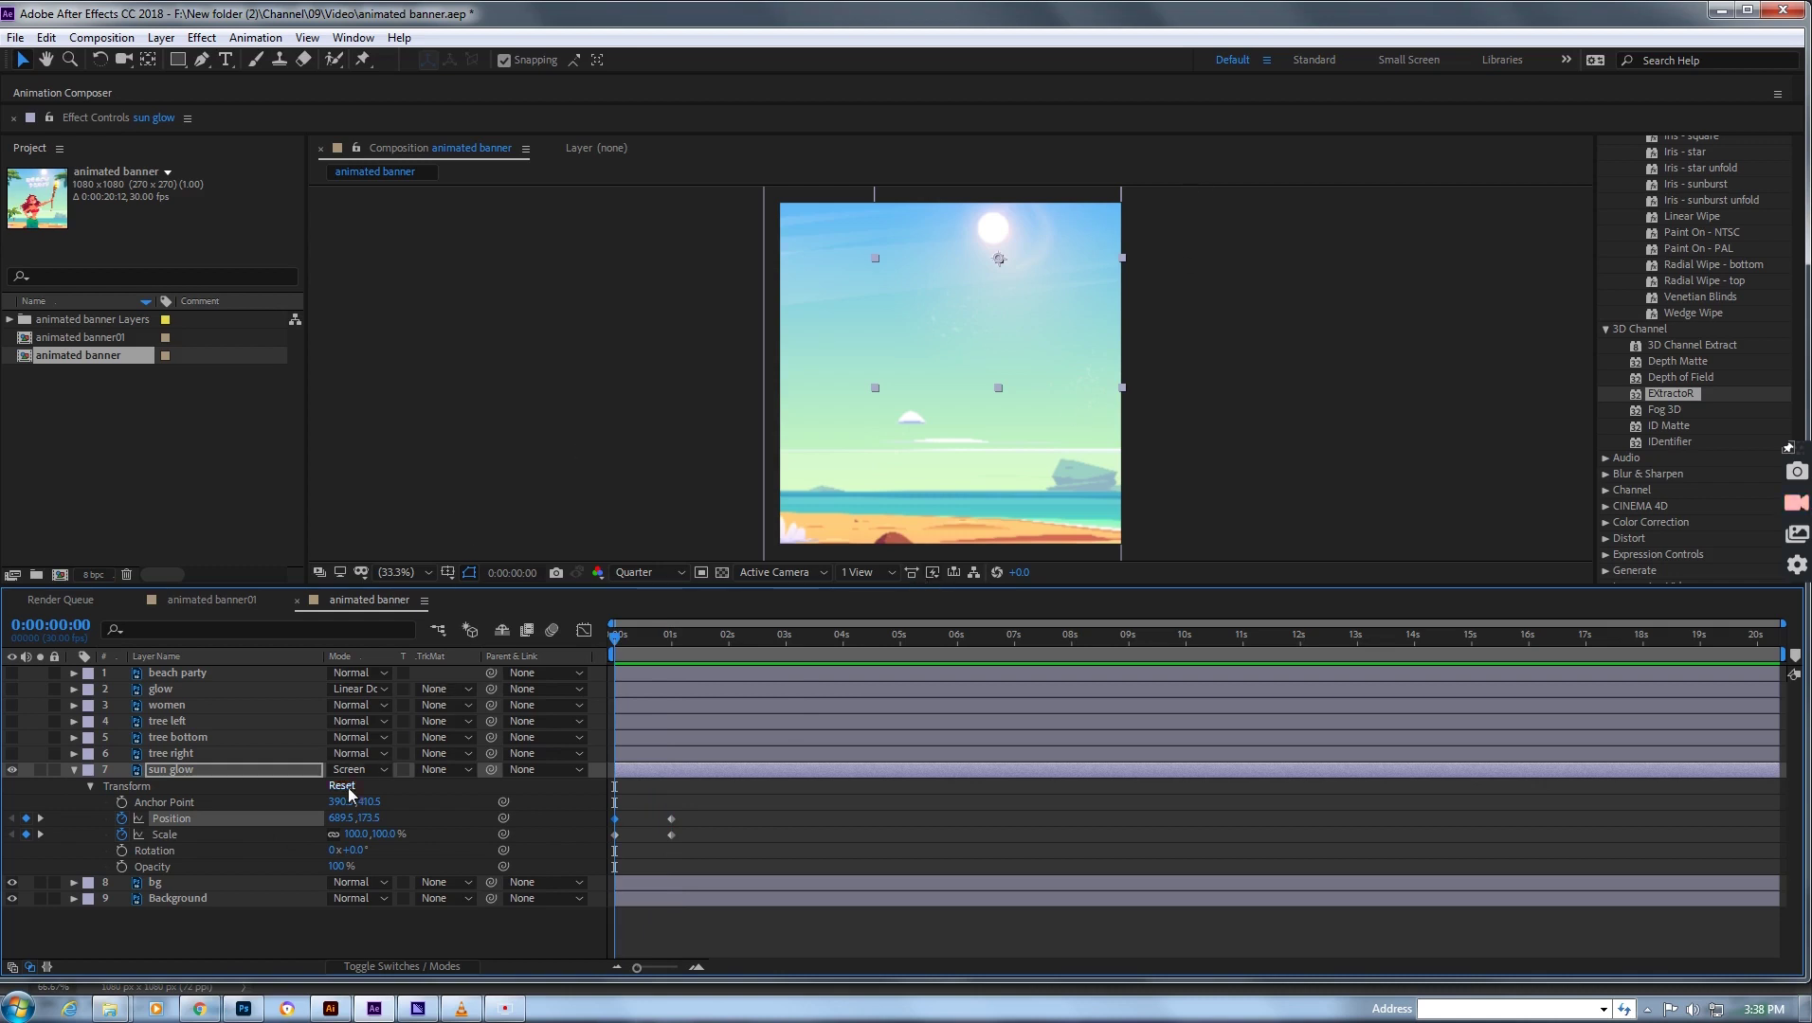
{"action": "left_click", "coordinate": [347, 819]}
{"action": "key", "text": "shift+Up"}
{"action": "key", "text": "shift+Down"}
{"action": "key", "text": "Tab"}
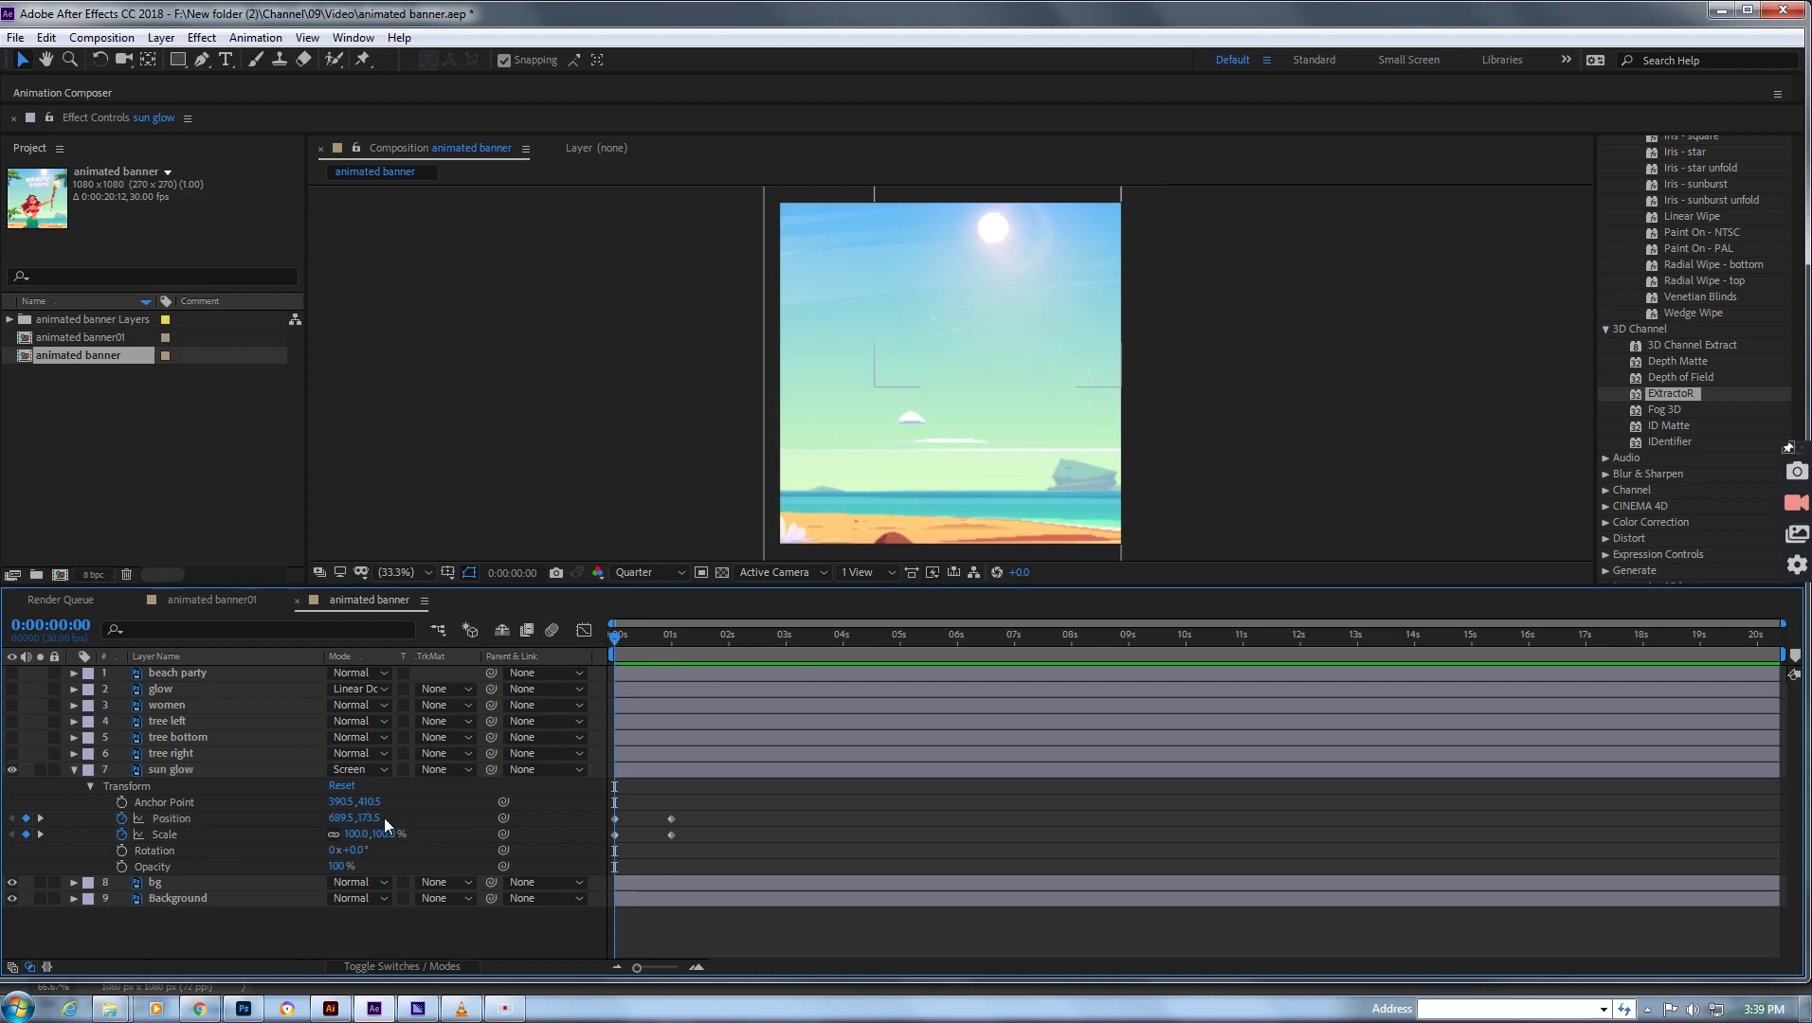
{"action": "key", "text": "shift+Down"}
{"action": "key", "text": "shift+Down"}
{"action": "key", "text": "shift+Down"}
{"action": "key", "text": "shift+Down"}
{"action": "key", "text": "shift+Down"}
{"action": "key", "text": "shift+Down"}
{"action": "key", "text": "shift+Down"}
{"action": "key", "text": "shift+Down"}
{"action": "key", "text": "shift+Down"}
{"action": "key", "text": "shift+Down"}
{"action": "key", "text": "shift+Down"}
{"action": "key", "text": "shift+Down"}
{"action": "key", "text": "shift+Down"}
{"action": "key", "text": "shift+Down"}
{"action": "key", "text": "shift+Down"}
{"action": "key", "text": "shift+Down"}
{"action": "key", "text": "shift+Down"}
{"action": "key", "text": "shift+Down"}
{"action": "key", "text": "shift+Down"}
{"action": "key", "text": "shift+Down"}
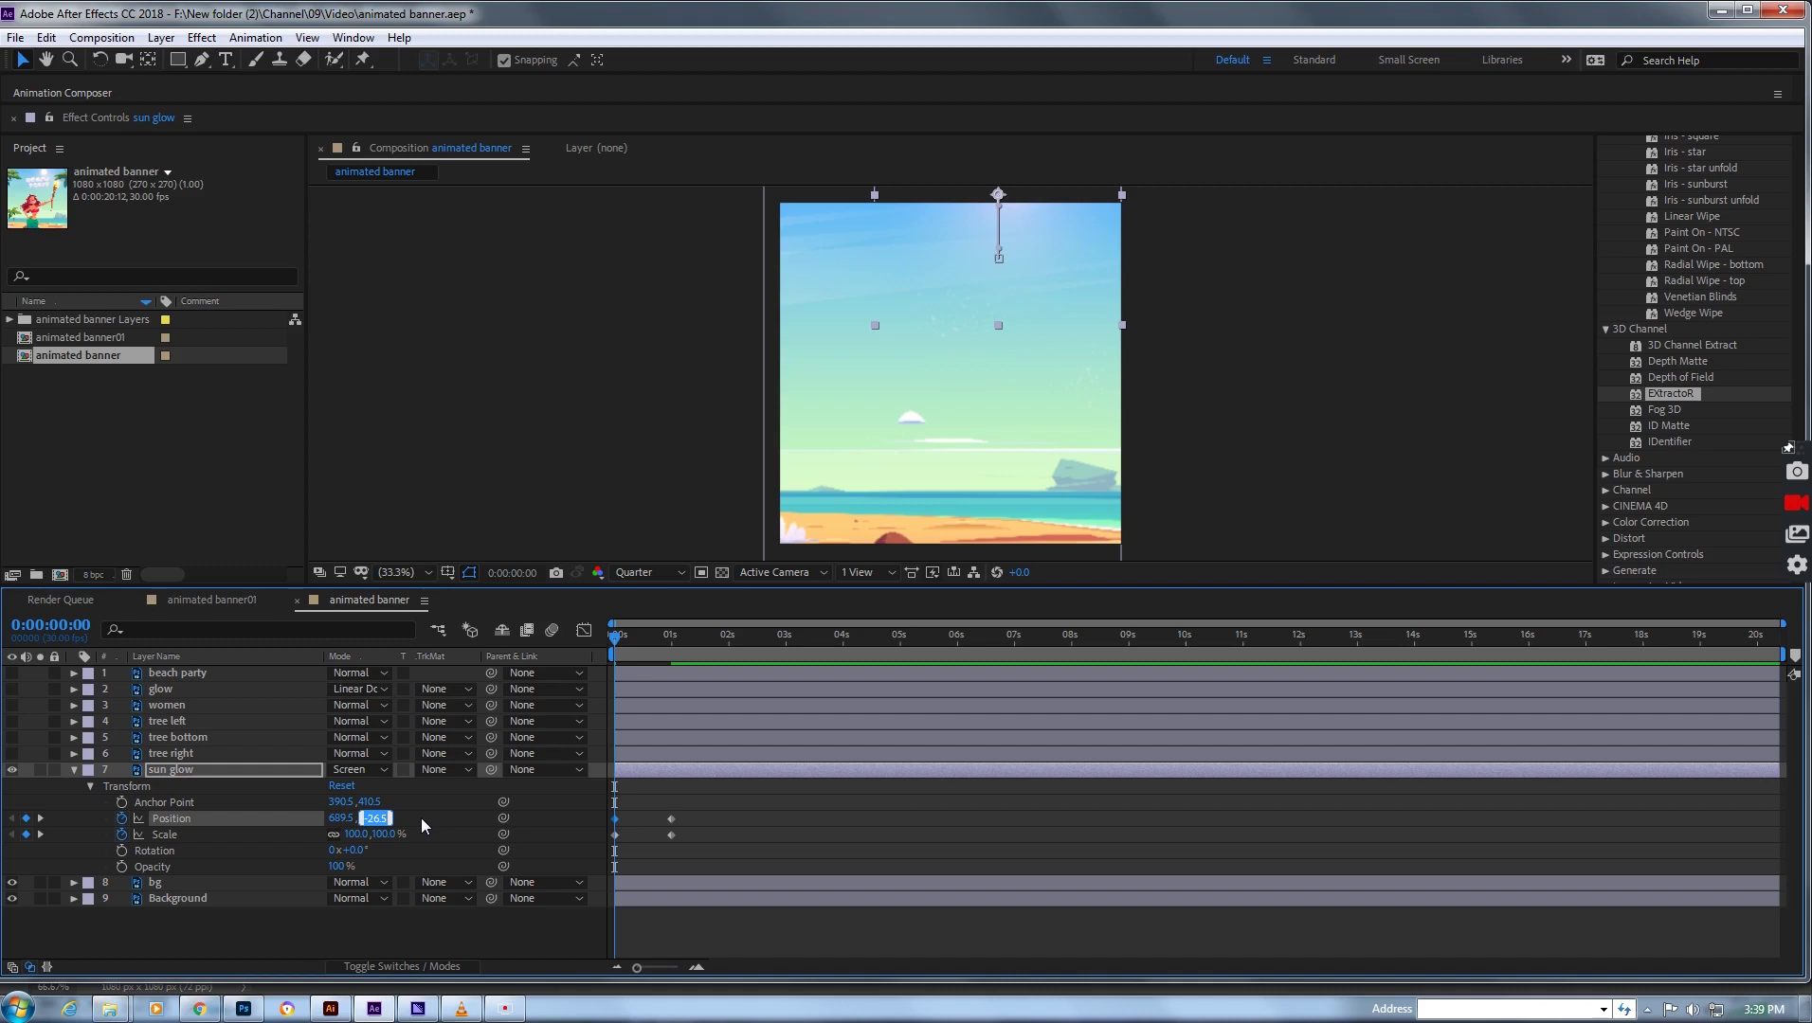
{"action": "left_click", "coordinate": [422, 818]}
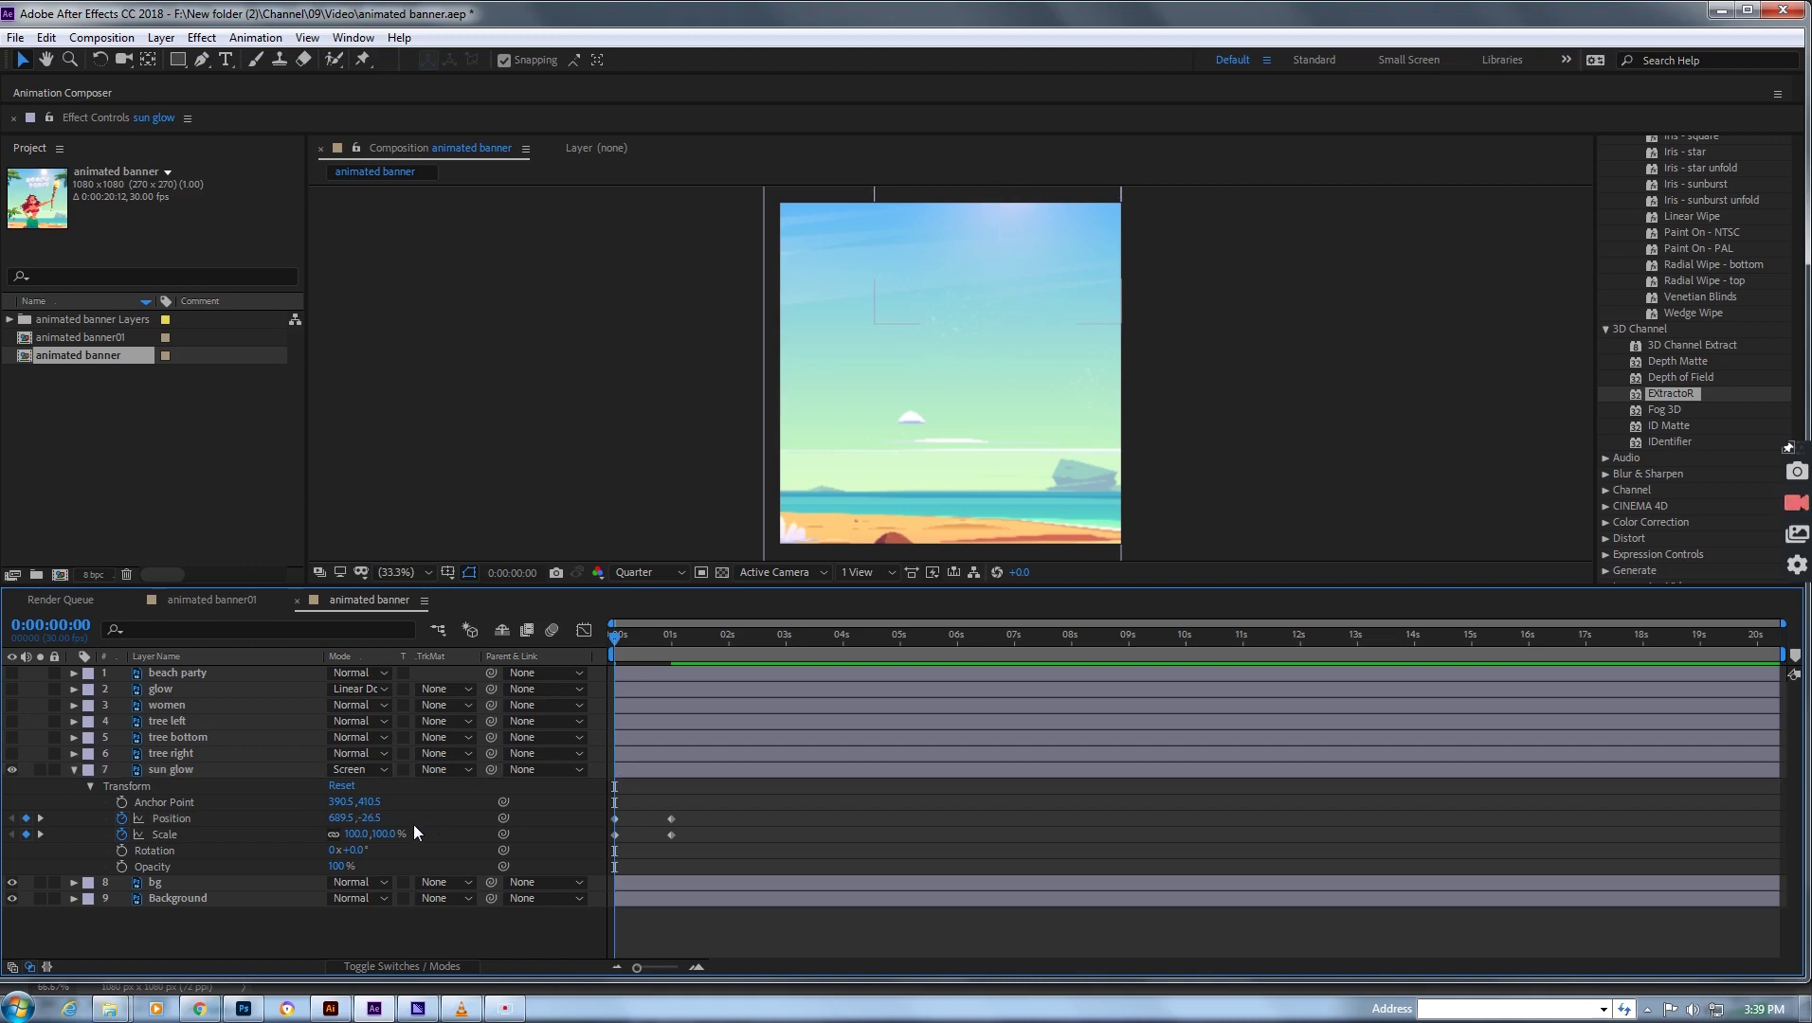
- Set the sun glow's starting Scale to 0% and preview it growing in
{"action": "left_click", "coordinate": [358, 835]}
{"action": "type", "text": "0"}
{"action": "key", "text": "Return"}
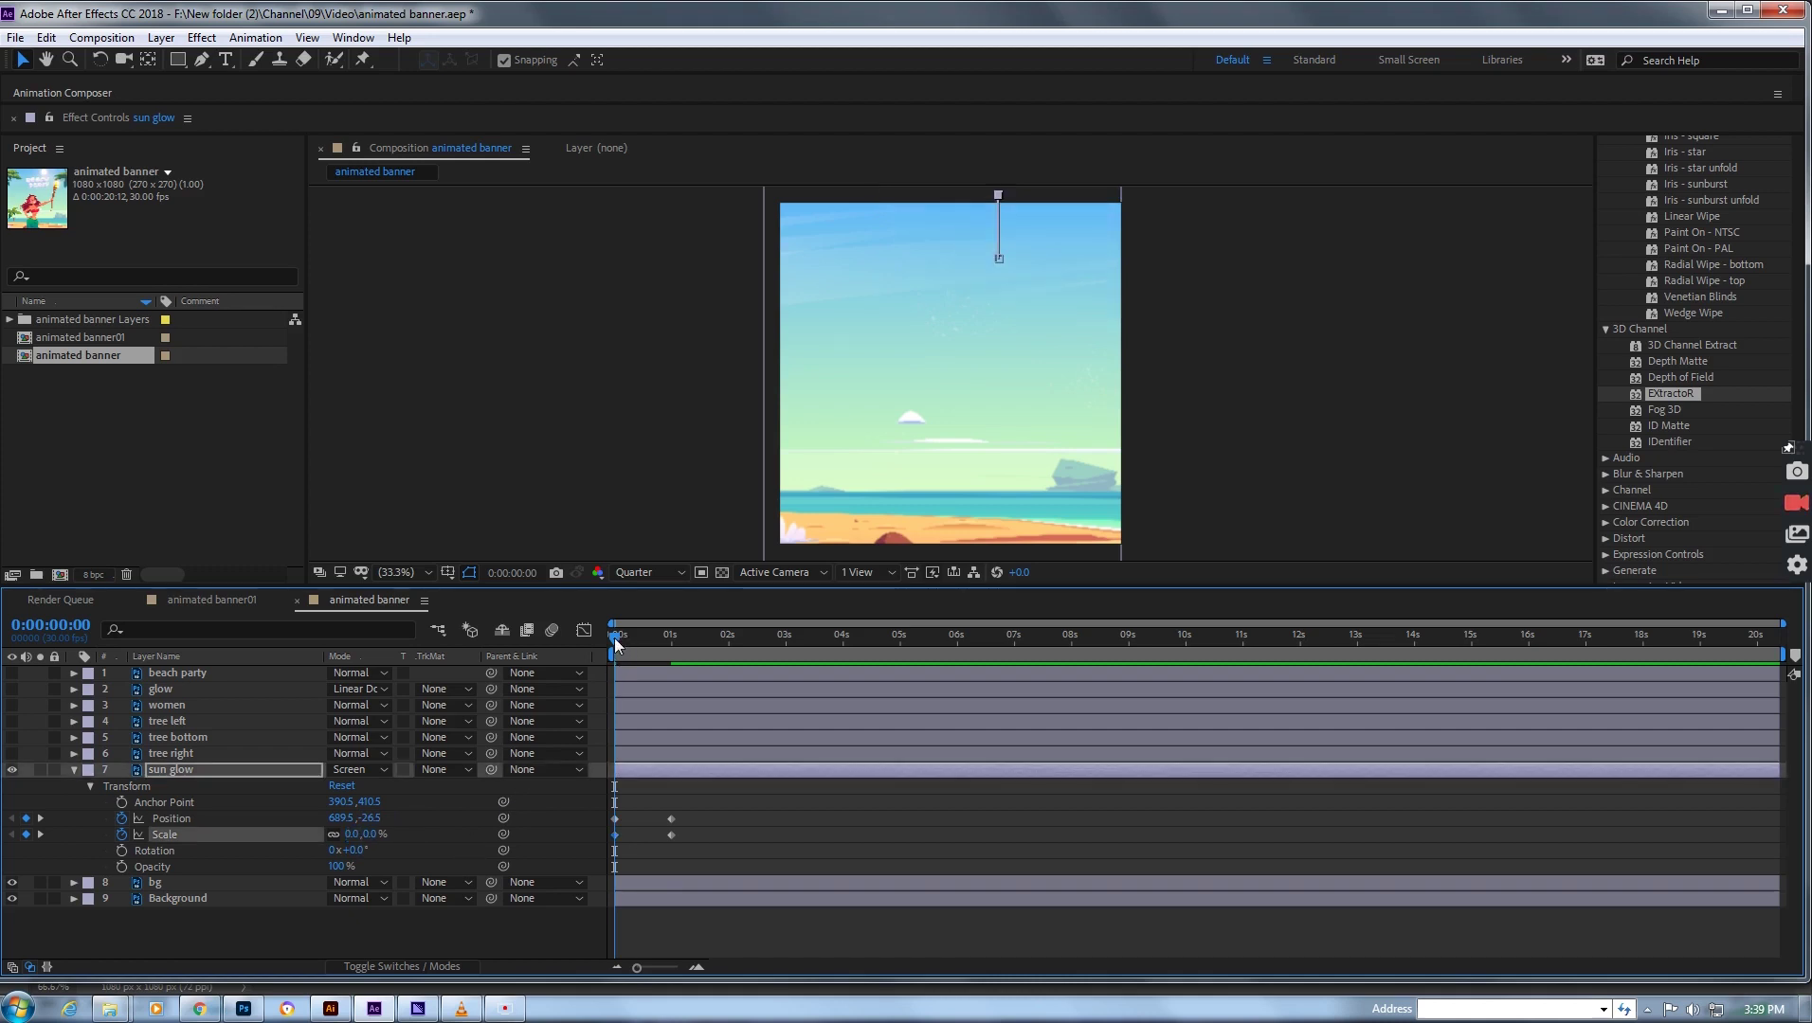
{"action": "left_click_drag", "start_coordinate": [615, 644], "coordinate": [675, 638]}
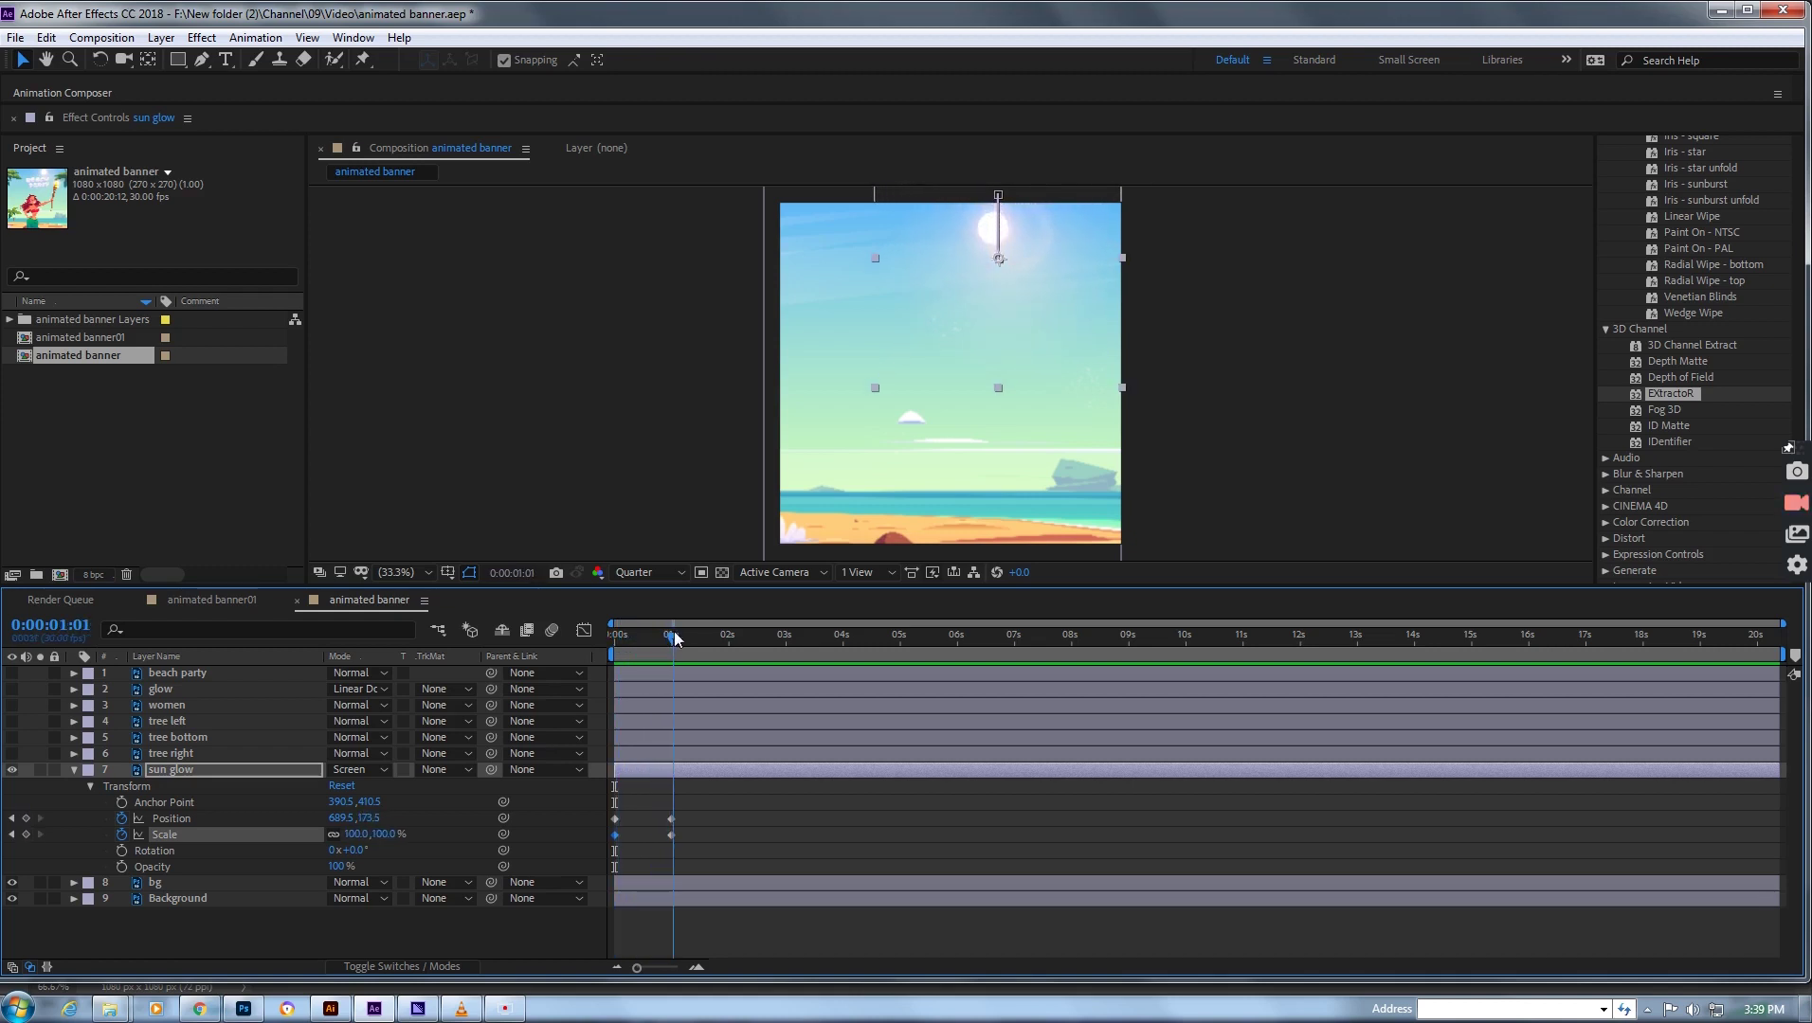
{"action": "left_click", "coordinate": [671, 835]}
{"action": "left_click_drag", "start_coordinate": [675, 638], "coordinate": [593, 645]}
{"action": "key", "text": "space"}
{"action": "key", "text": "space"}
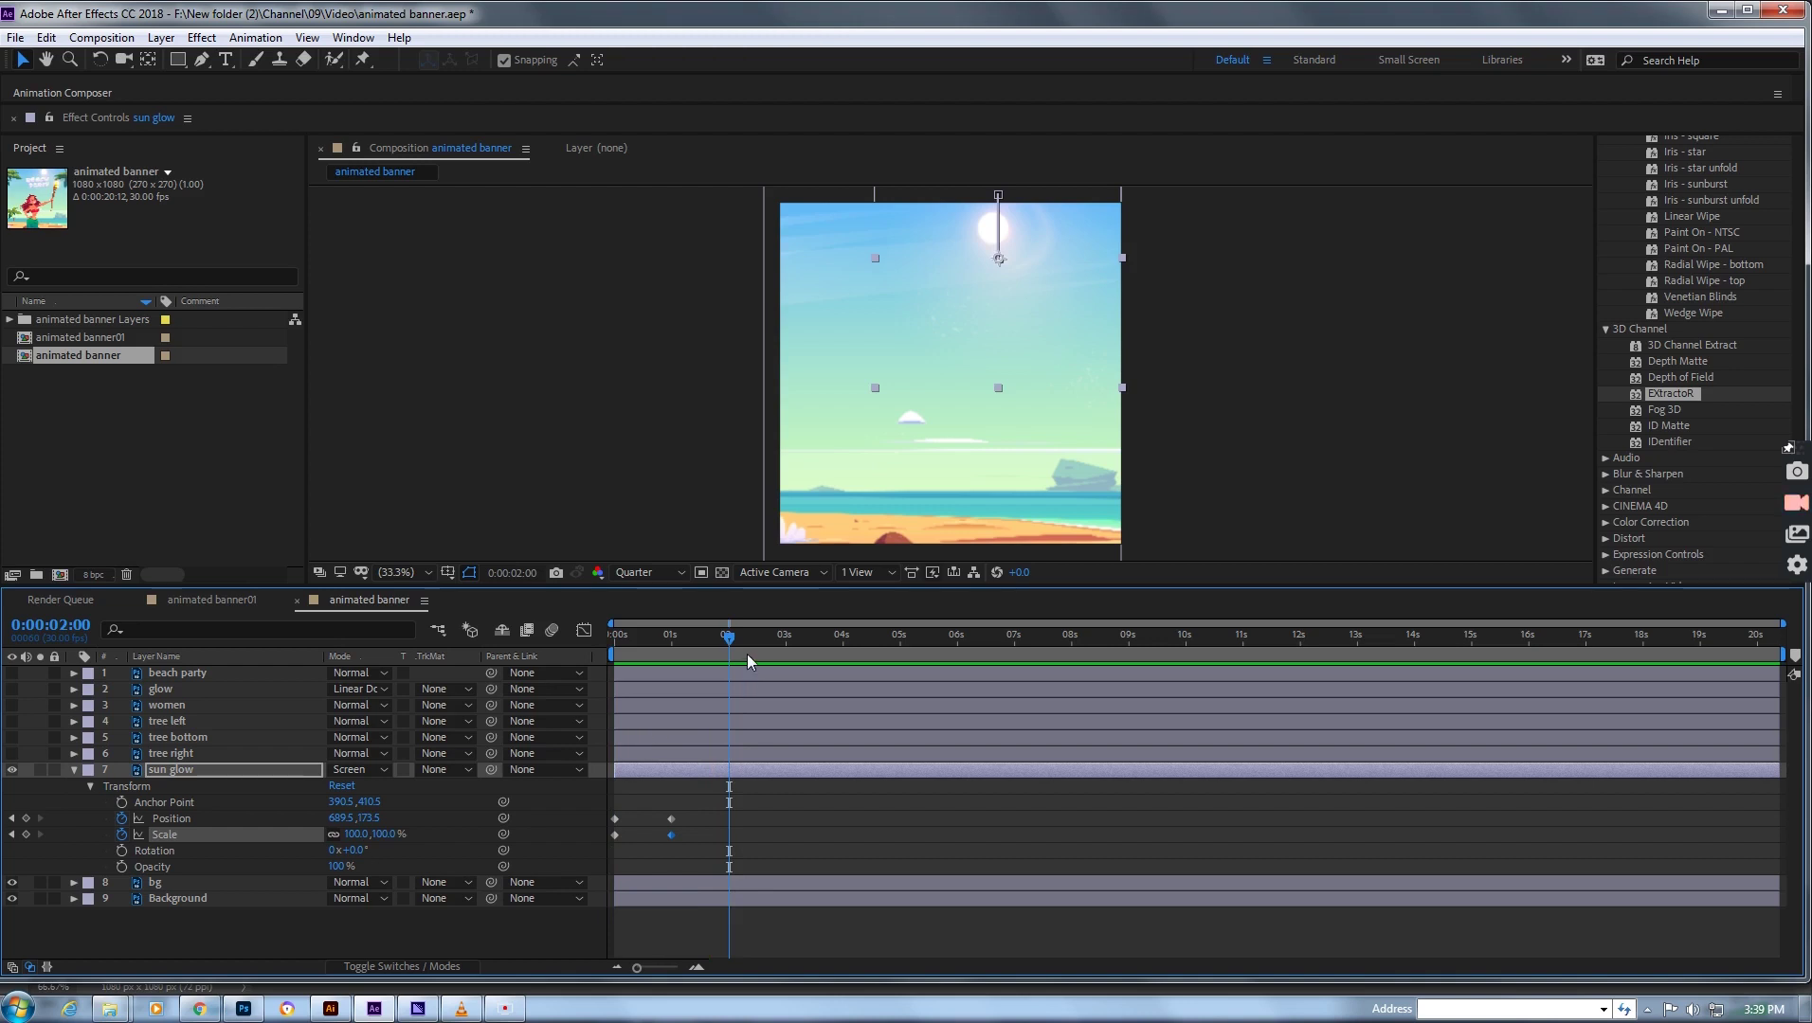
{"action": "left_click_drag", "start_coordinate": [729, 637], "coordinate": [553, 645]}
{"action": "key", "text": "space"}
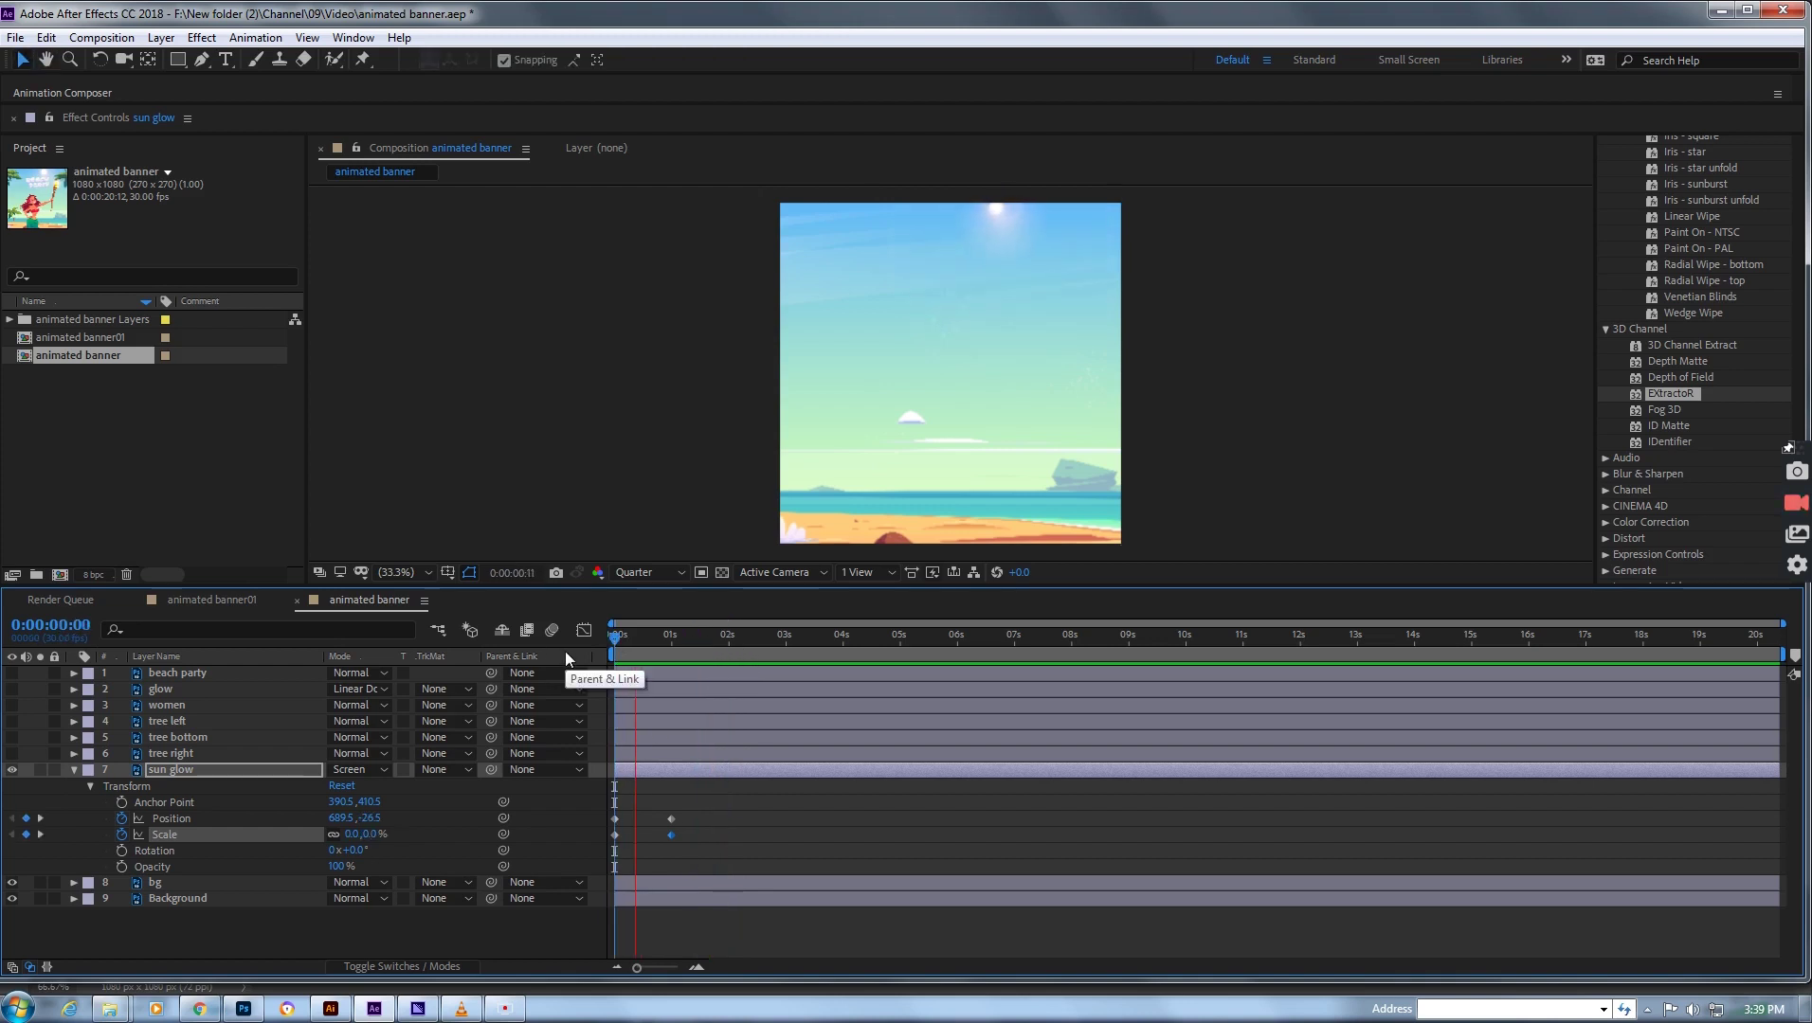
{"action": "key", "text": "space"}
- Apply Easy Ease to the Position and Scale keyframes and display them in the Graph Editor
{"action": "left_click", "coordinate": [715, 825]}
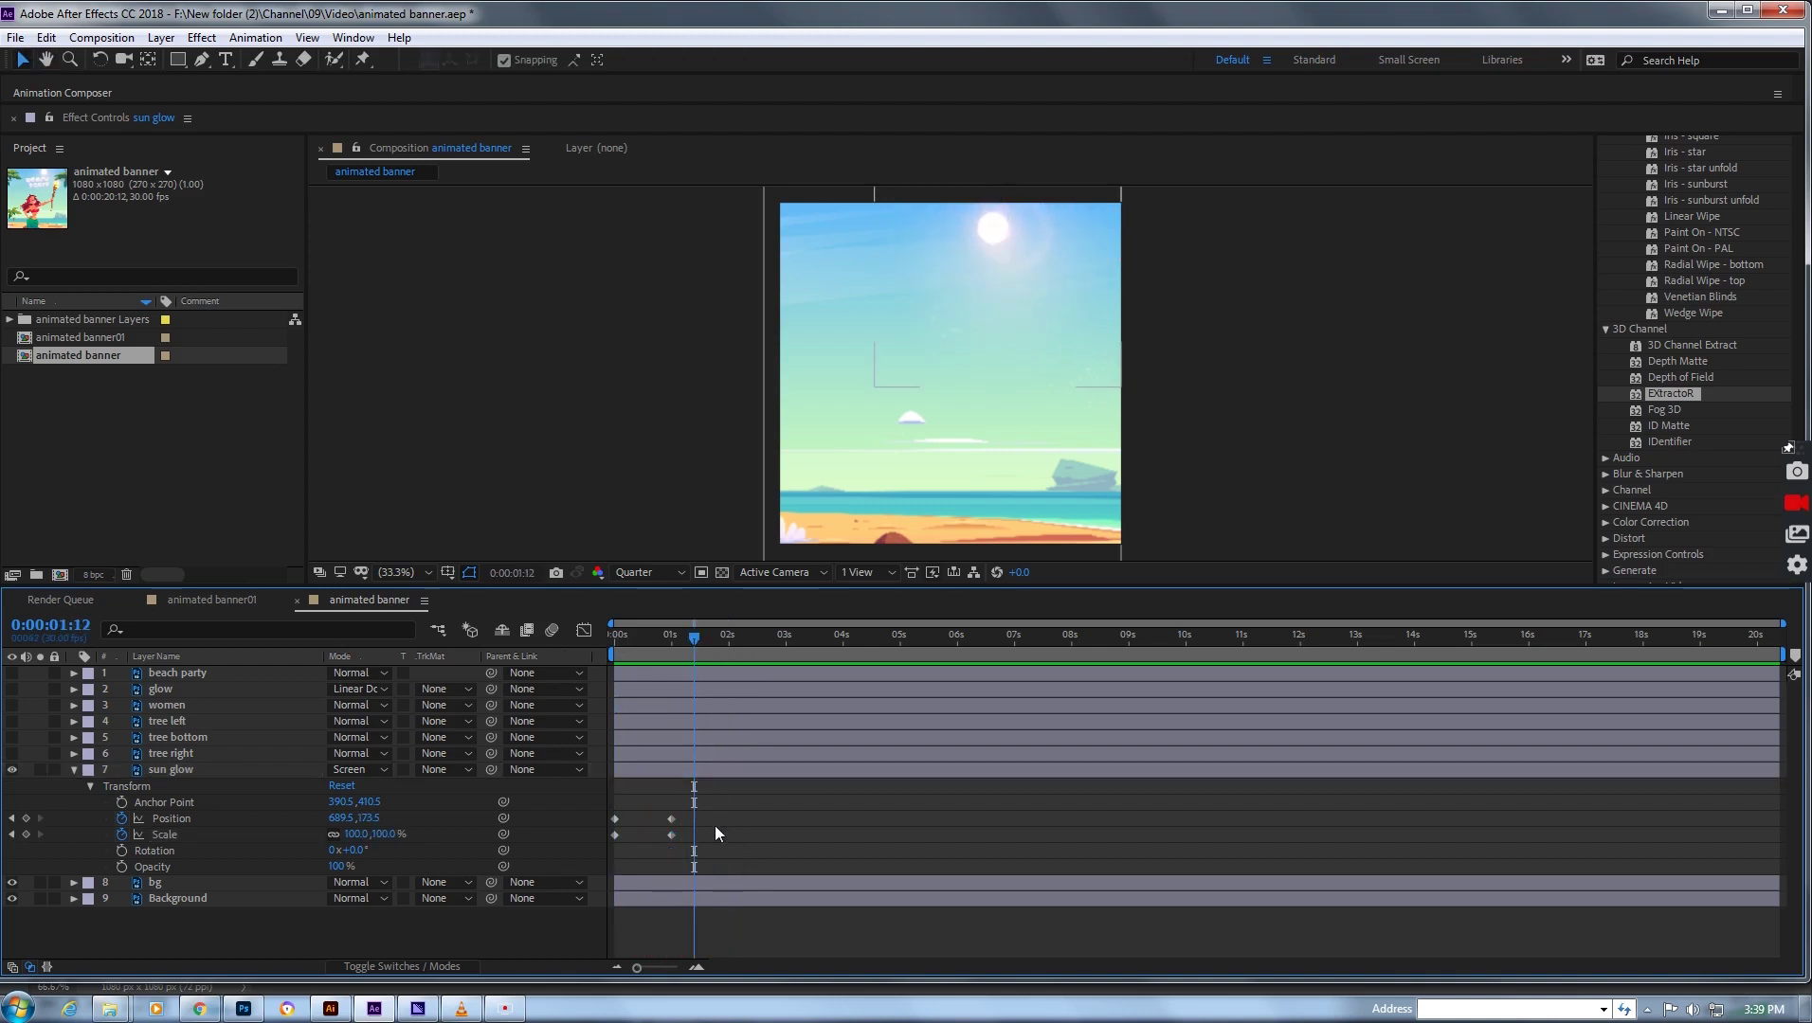
{"action": "left_click_drag", "start_coordinate": [696, 811], "coordinate": [601, 844]}
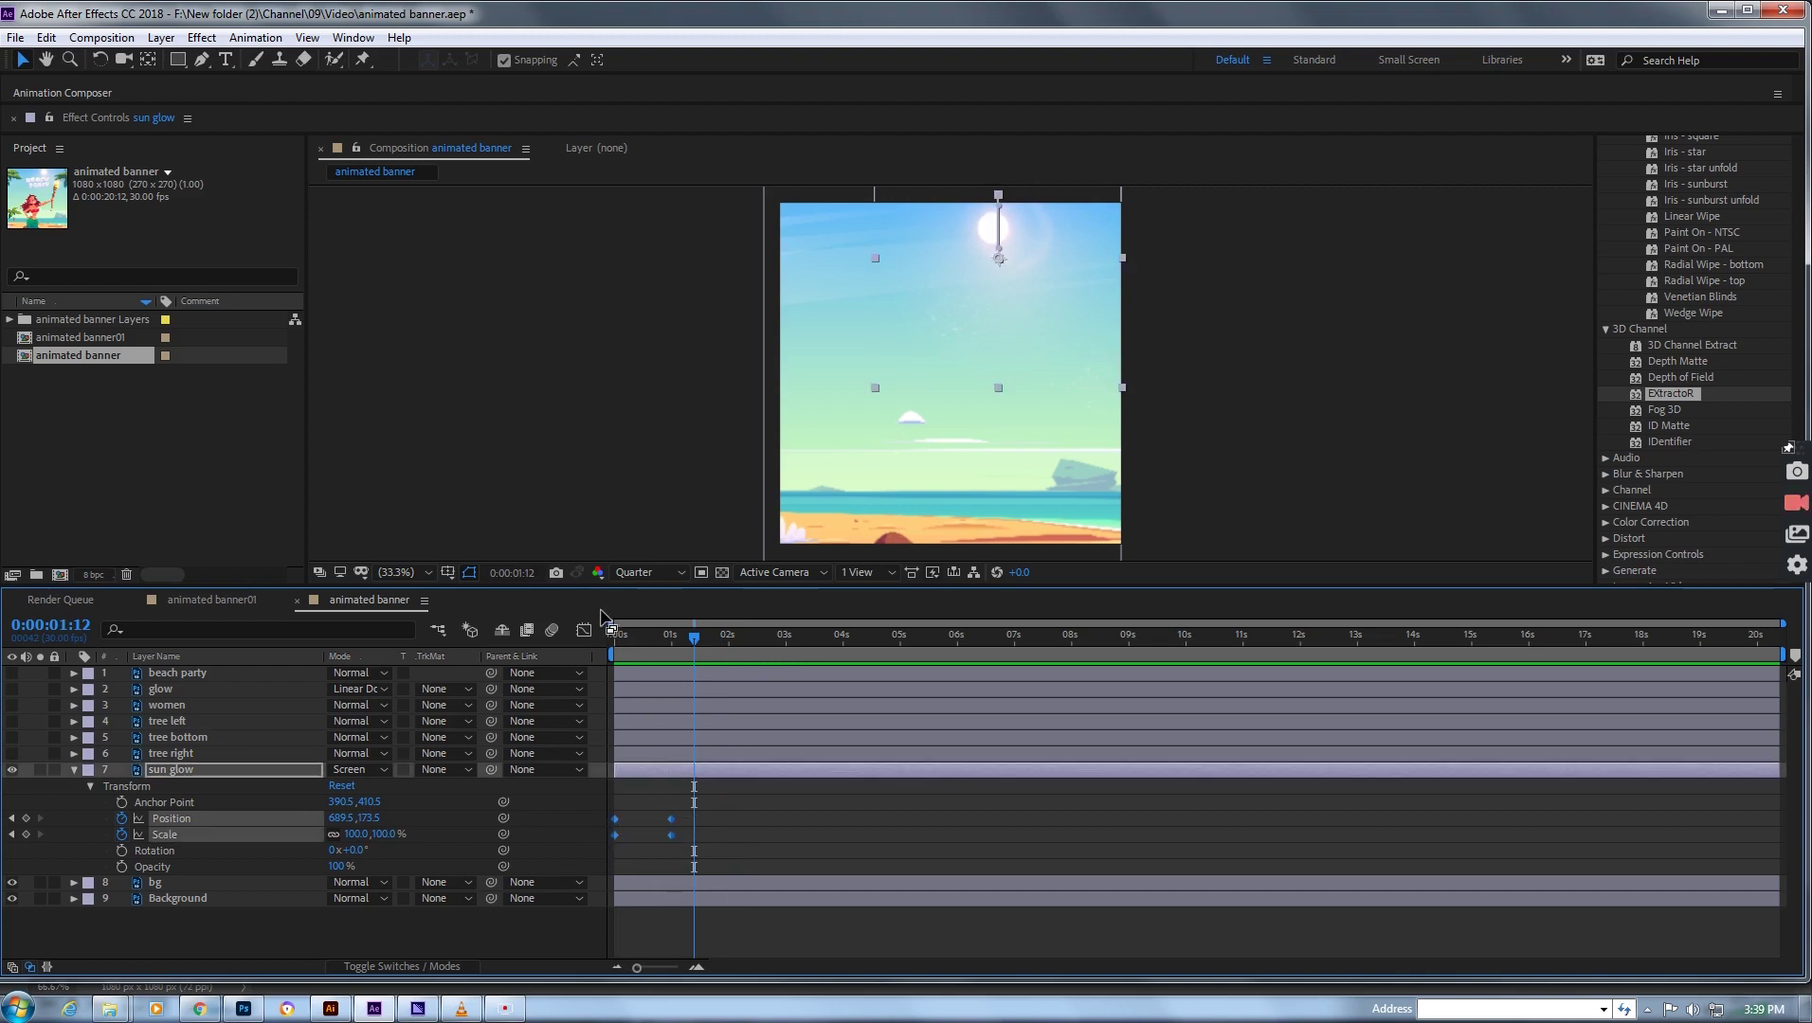
{"action": "key", "text": "F9"}
{"action": "left_click", "coordinate": [712, 814]}
{"action": "left_click_drag", "start_coordinate": [689, 837], "coordinate": [622, 711]}
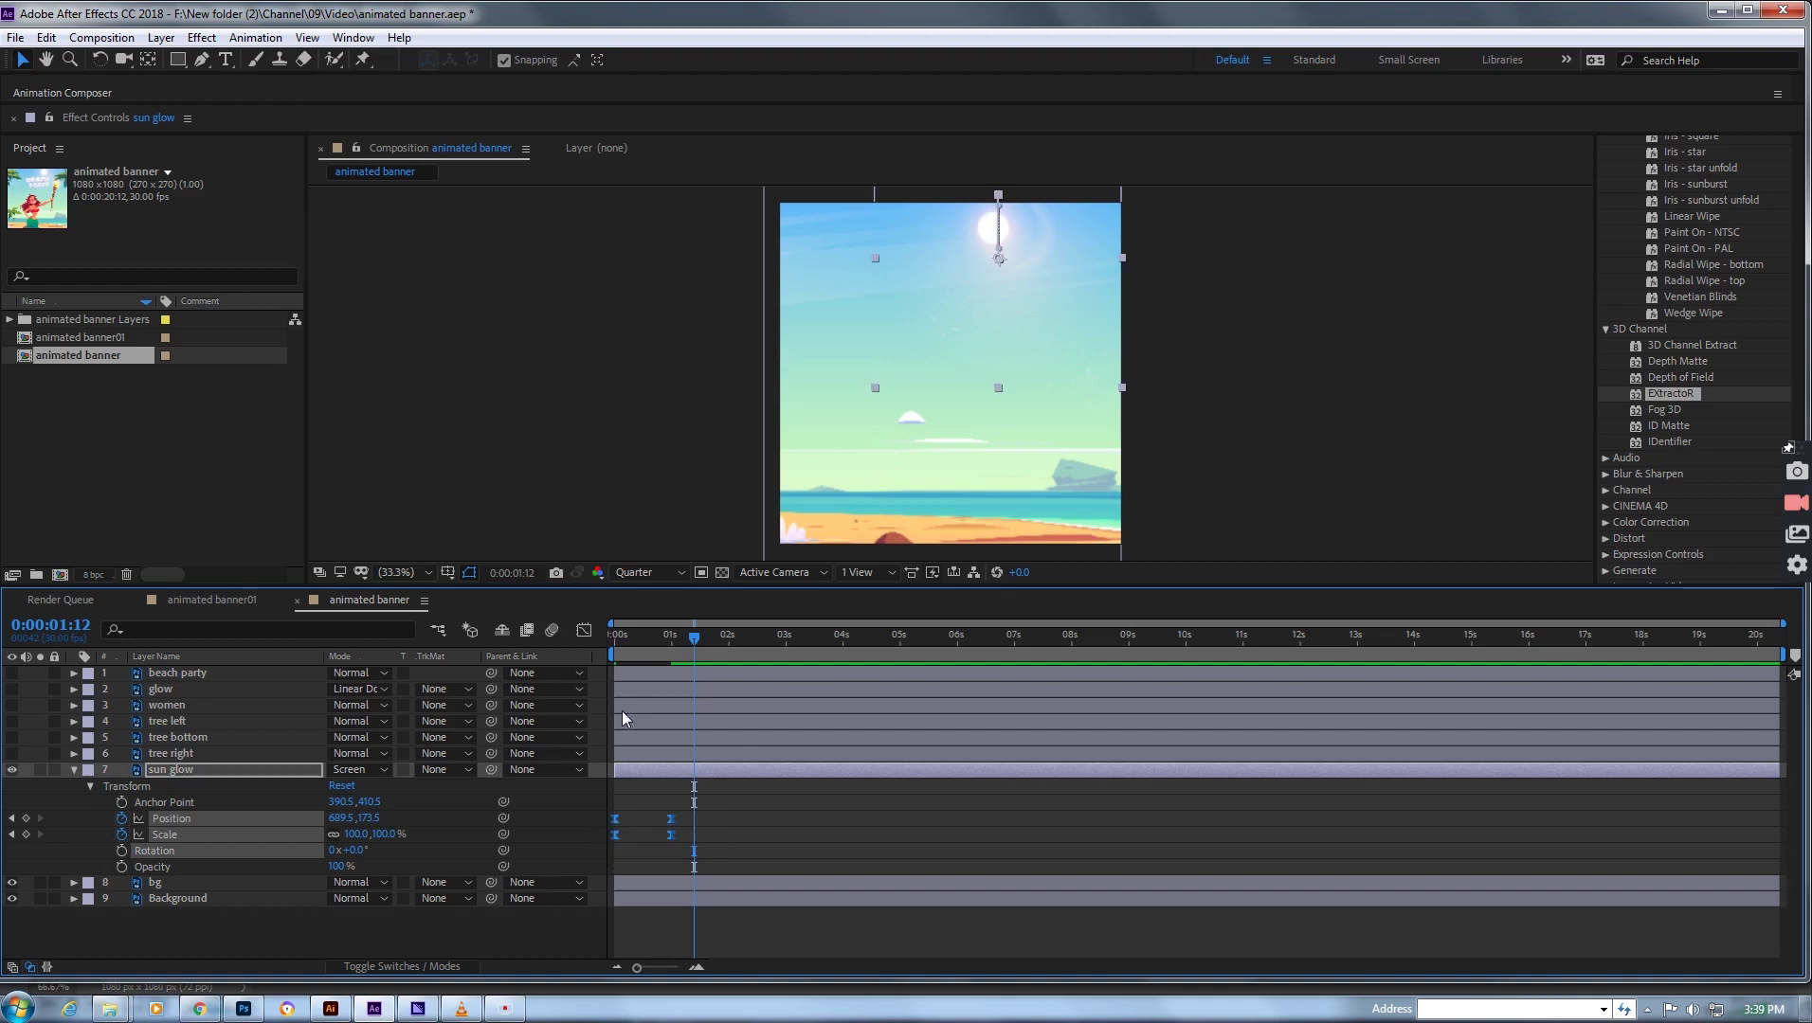
{"action": "left_click", "coordinate": [584, 630]}
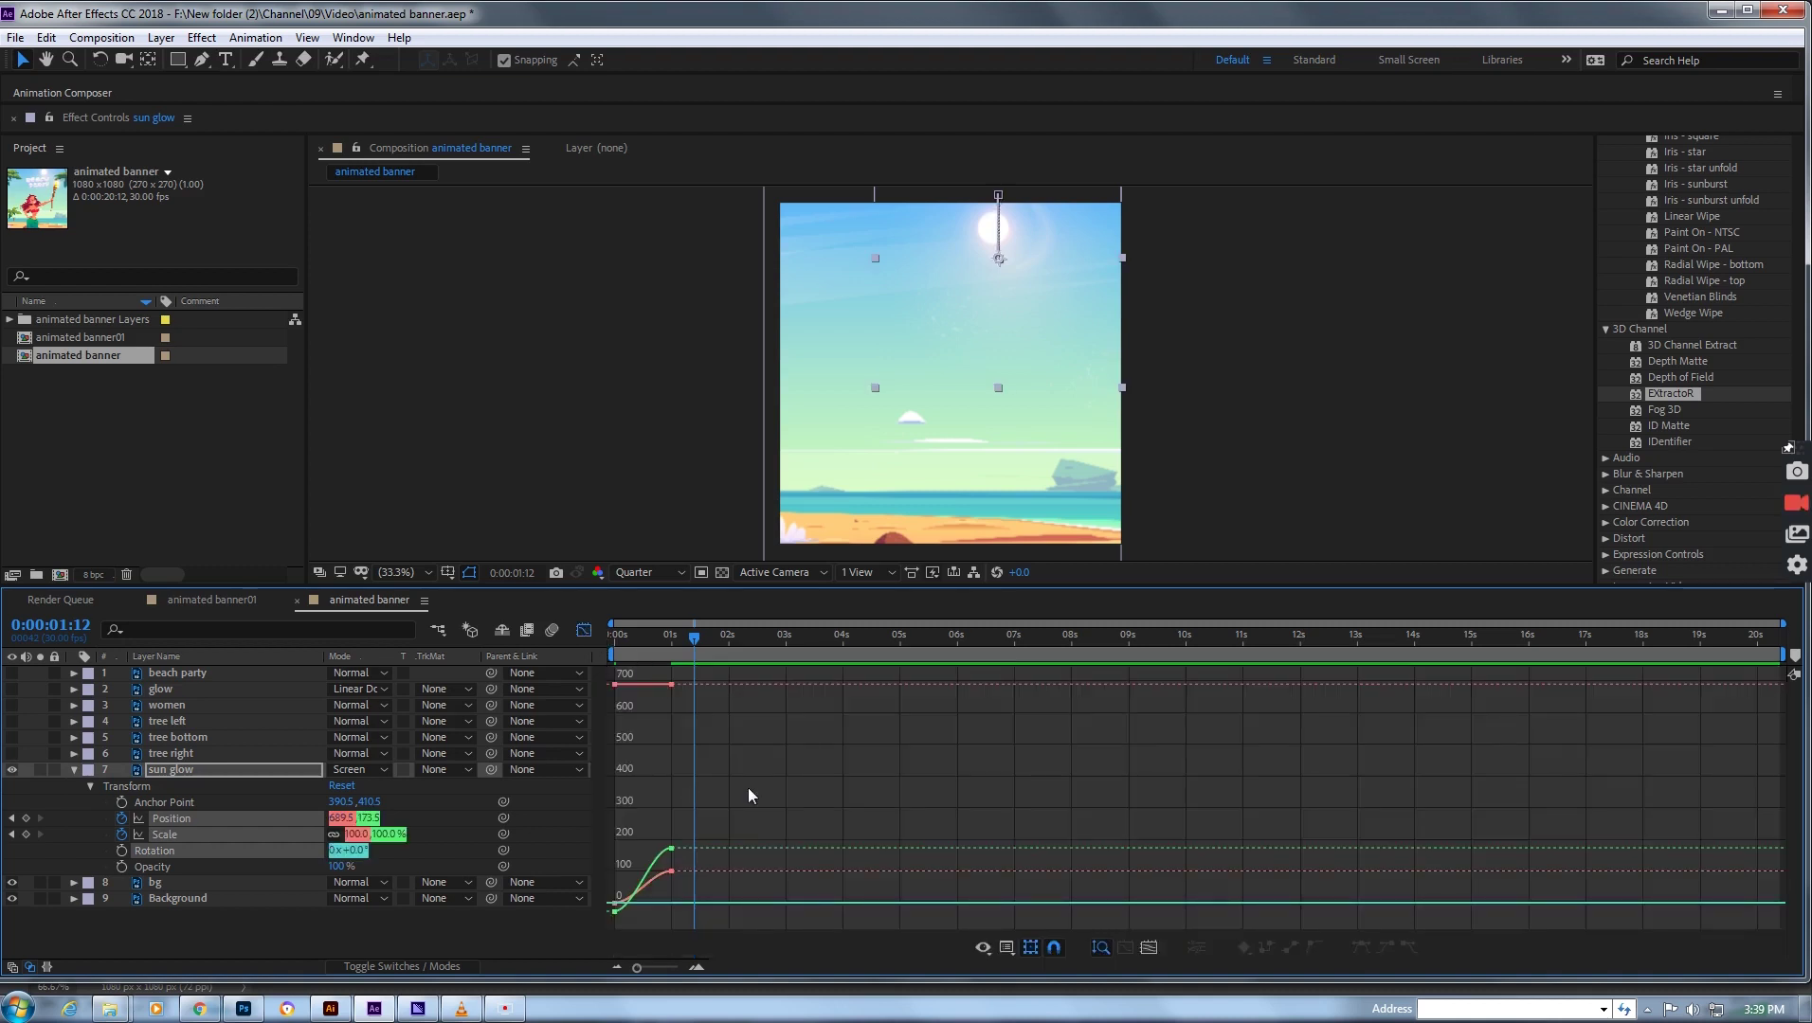
- Adjust the scale curve's easing, preview the sun glow from 0 s, and collapse the layer
{"action": "left_click", "coordinate": [671, 871]}
{"action": "left_click_drag", "start_coordinate": [654, 873], "coordinate": [629, 874]}
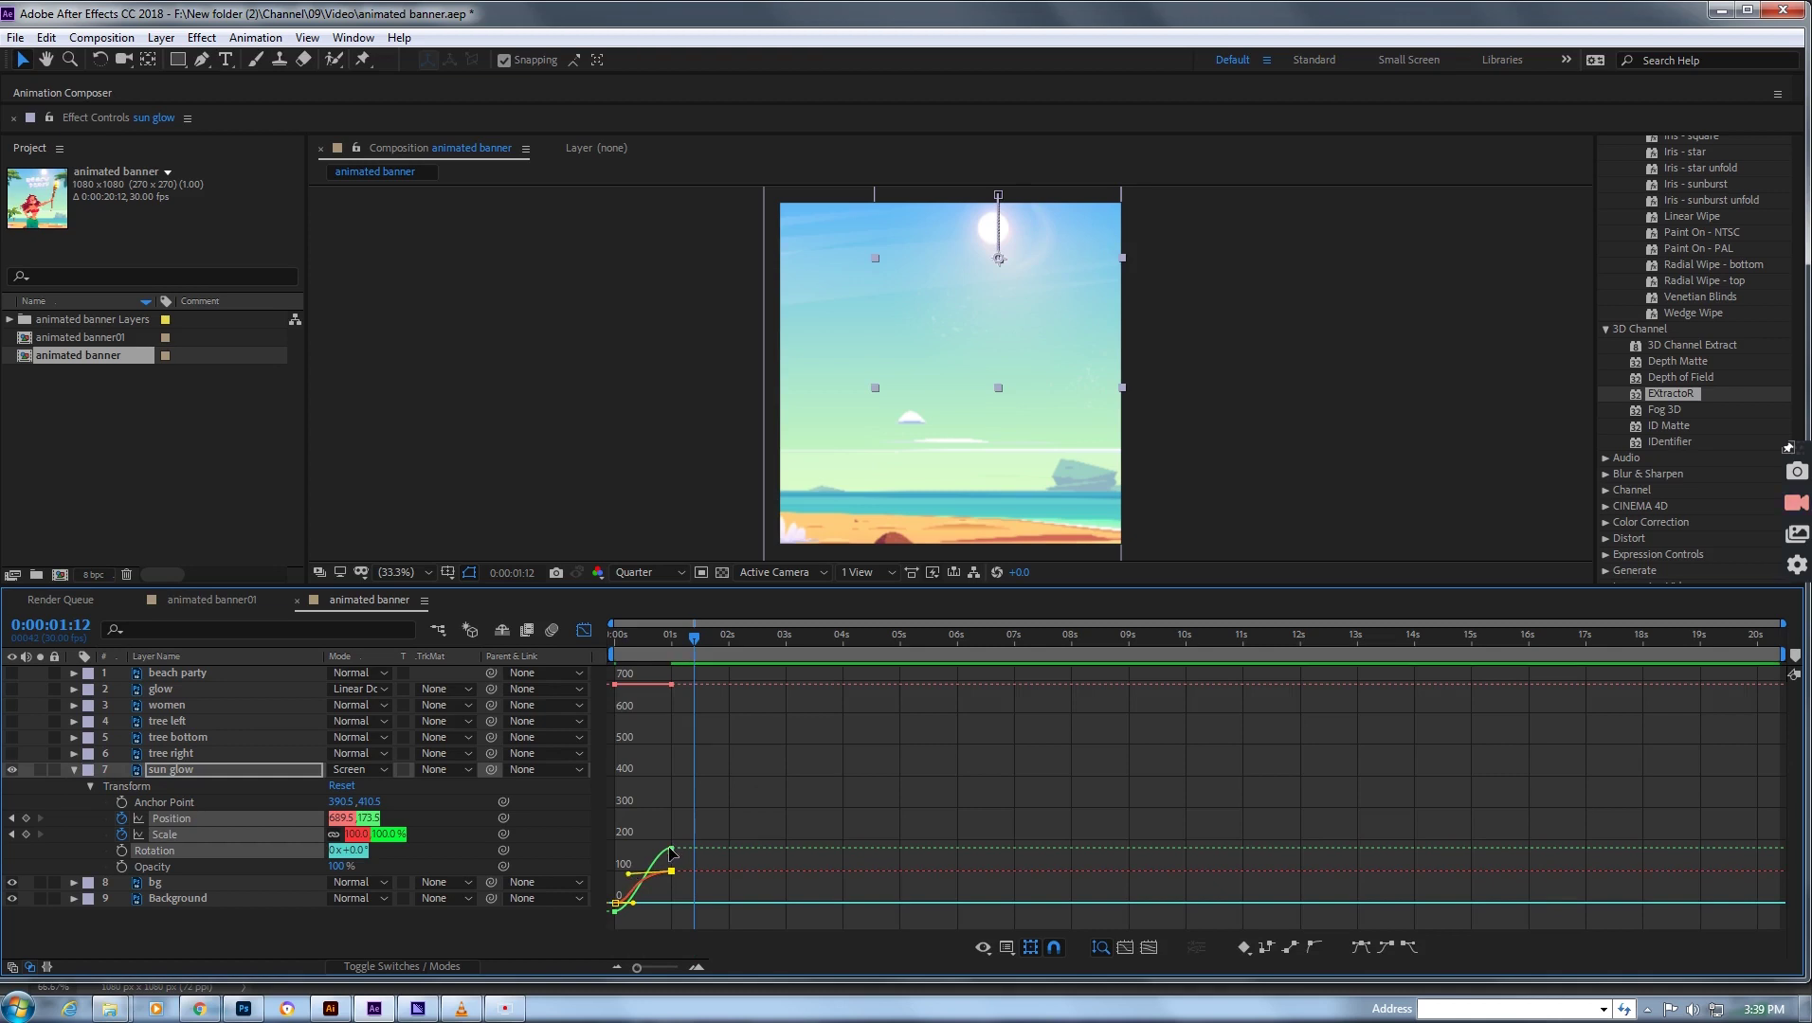
{"action": "left_click", "coordinate": [671, 849]}
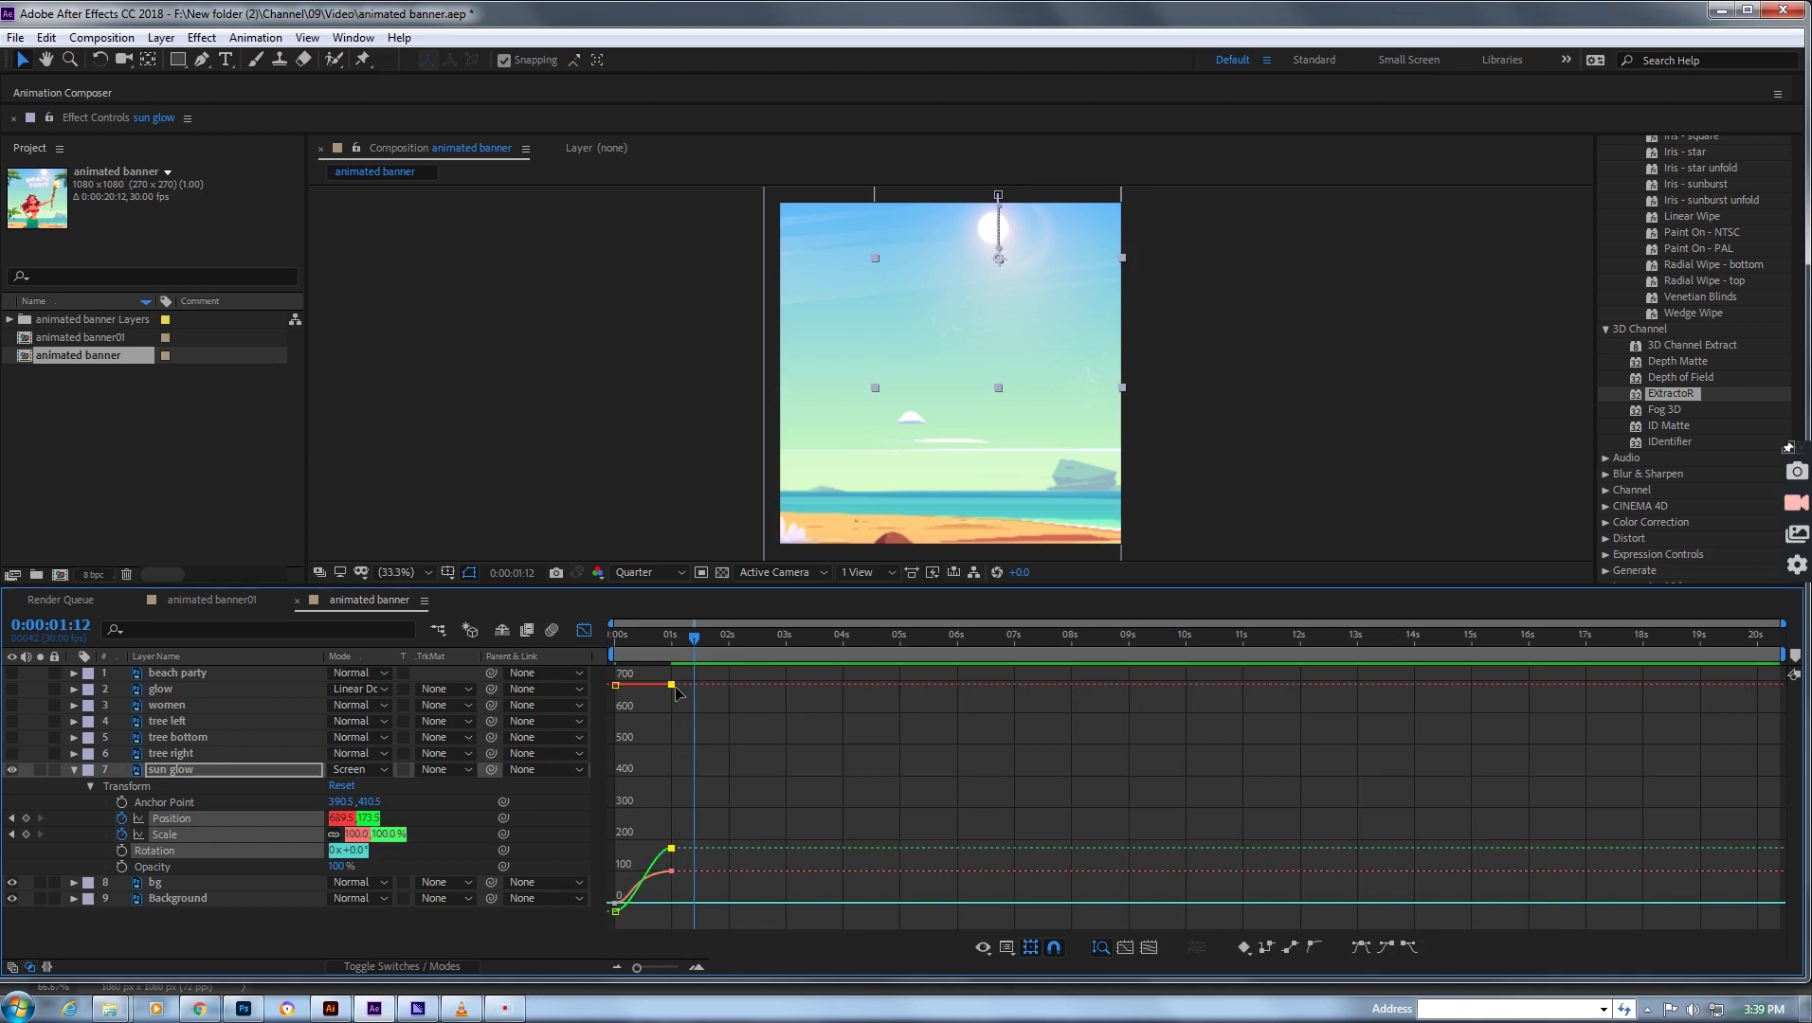
{"action": "left_click", "coordinate": [584, 630]}
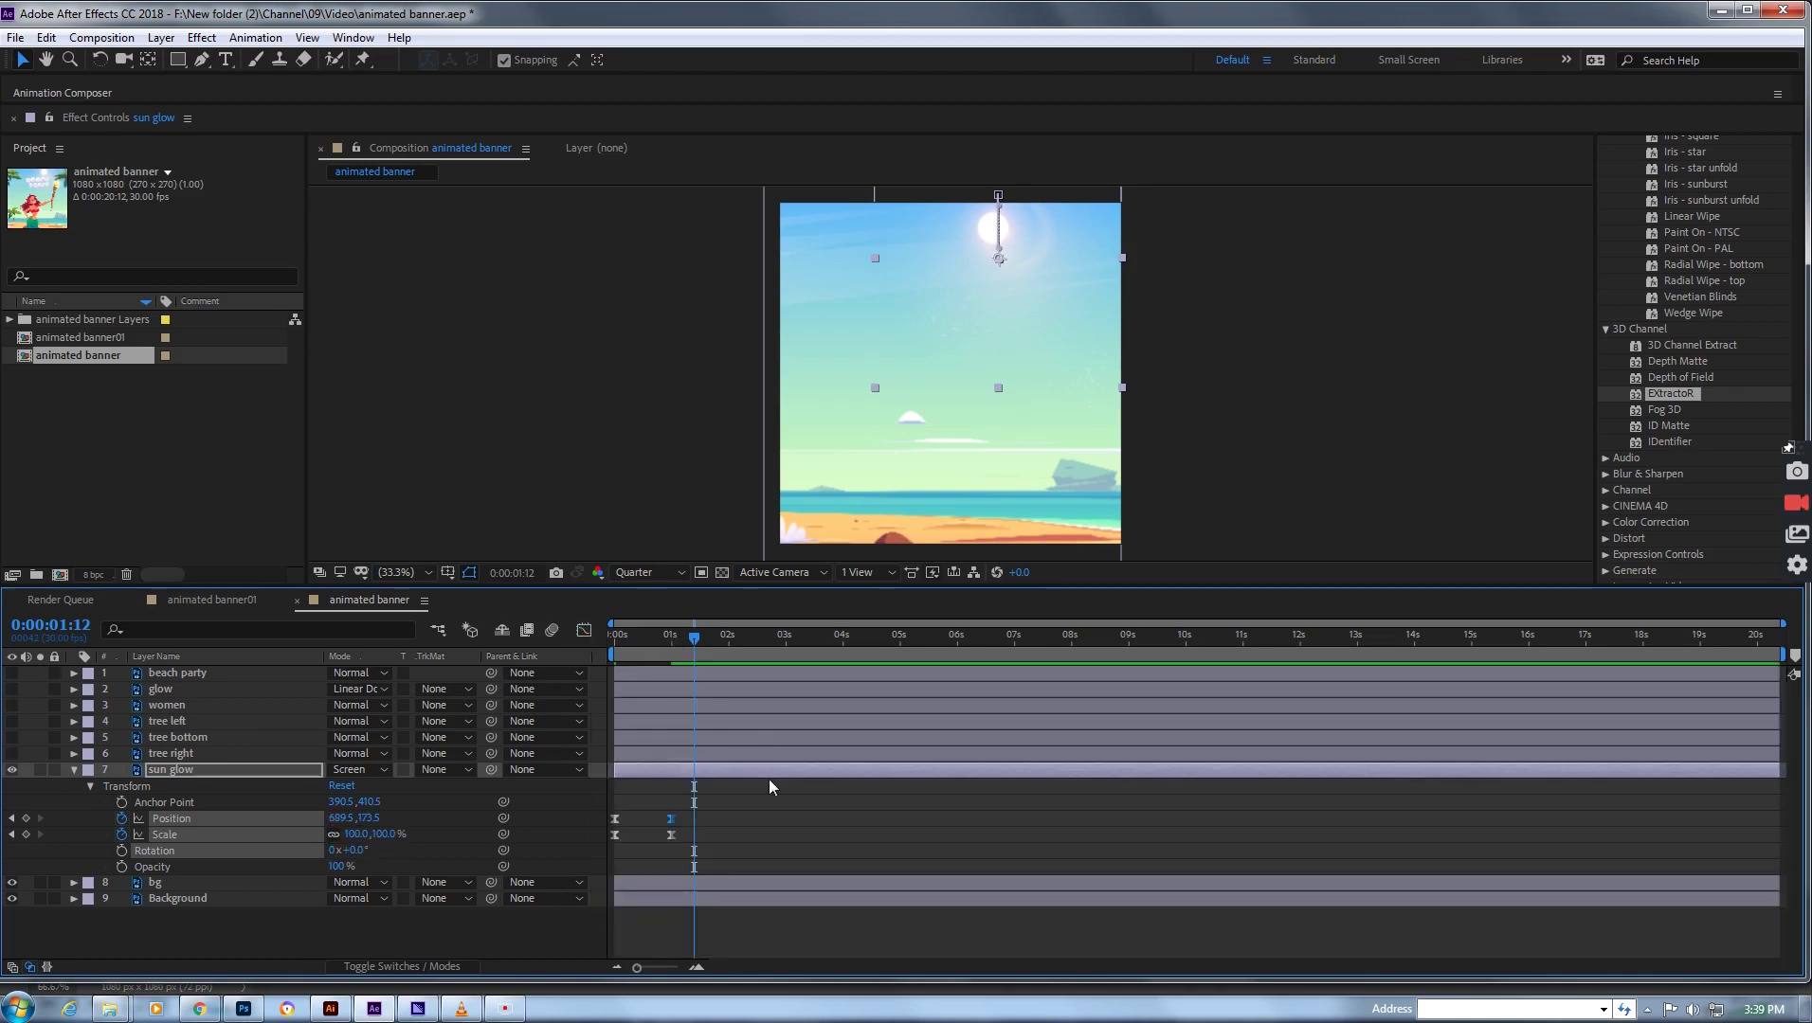
{"action": "key", "text": "Home"}
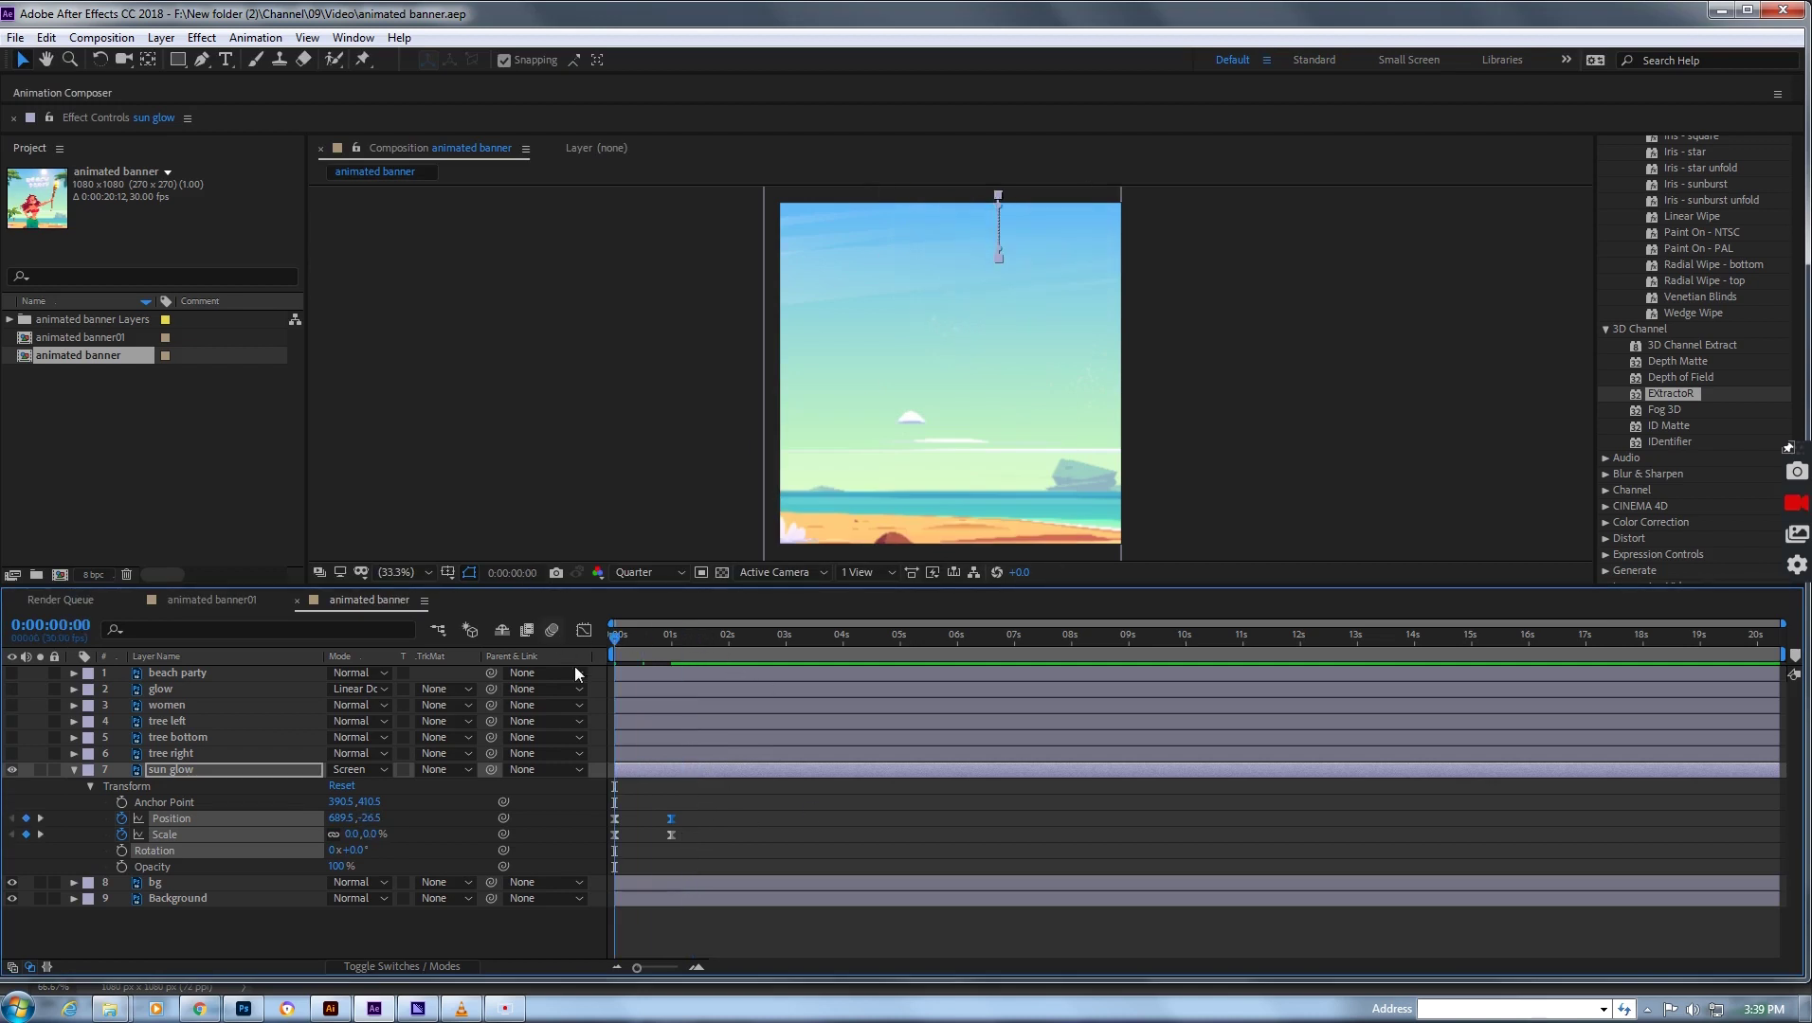
{"action": "key", "text": "space"}
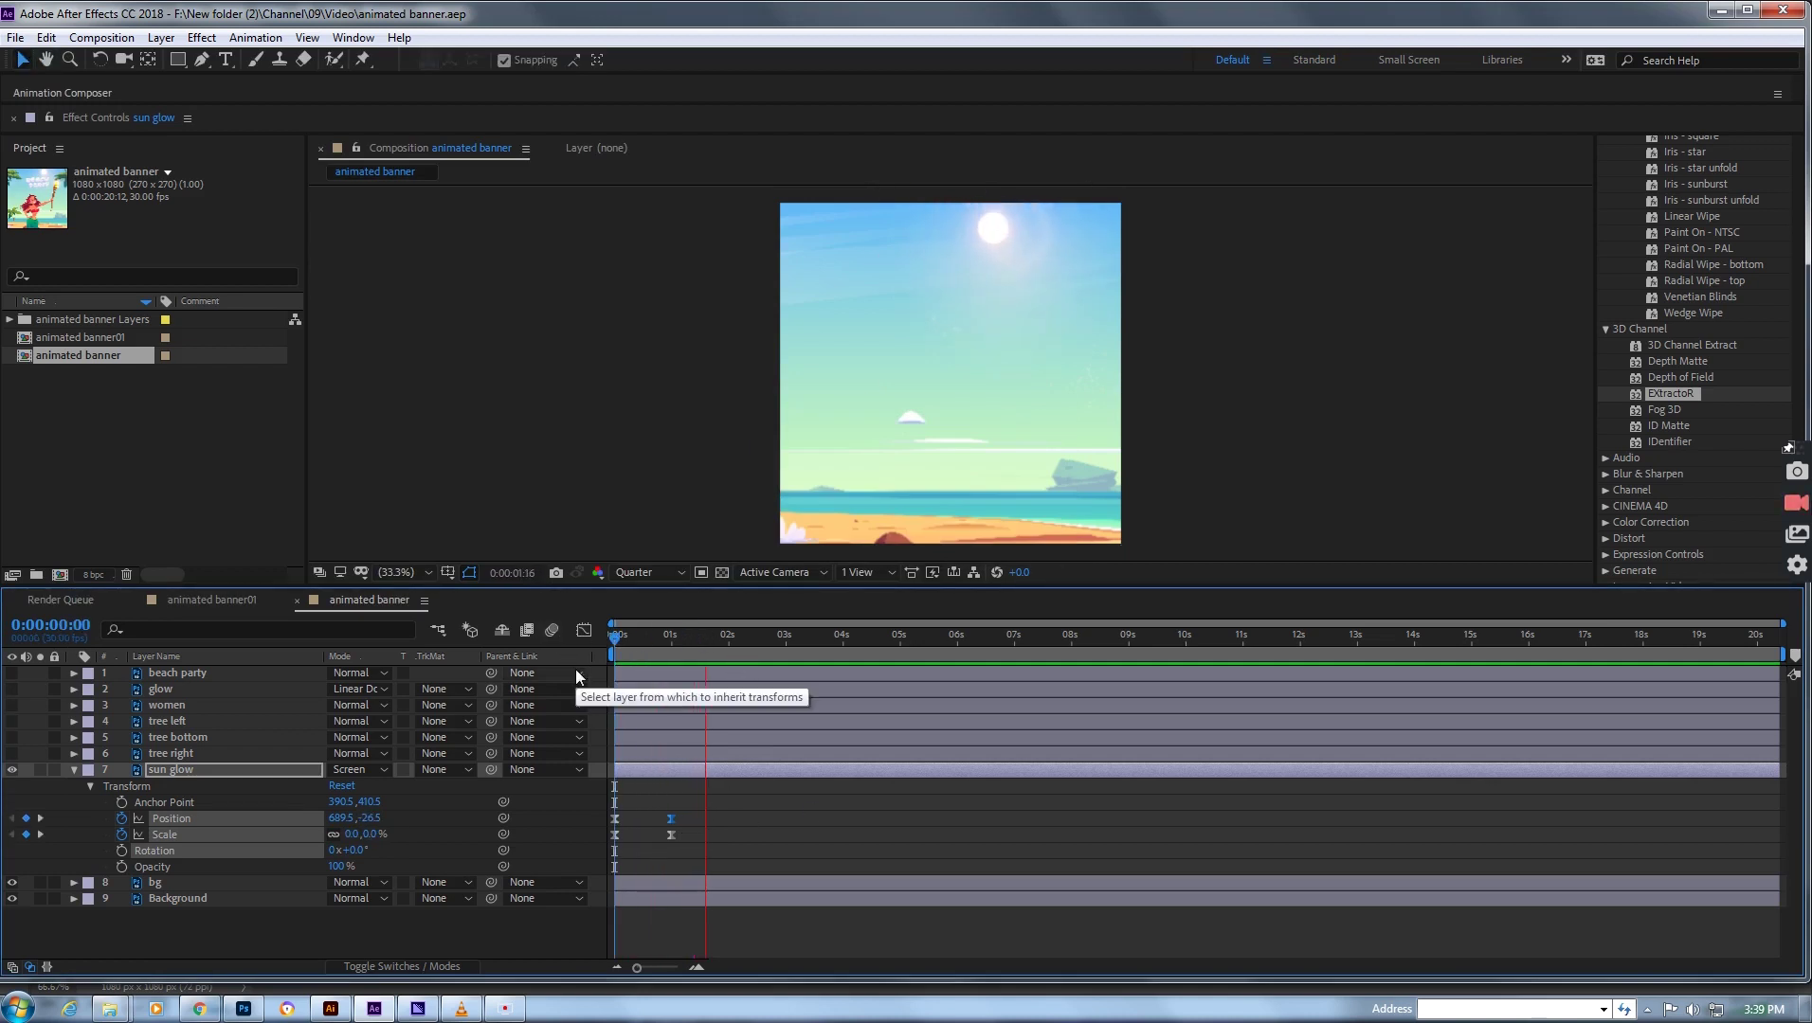
{"action": "left_click", "coordinate": [722, 637]}
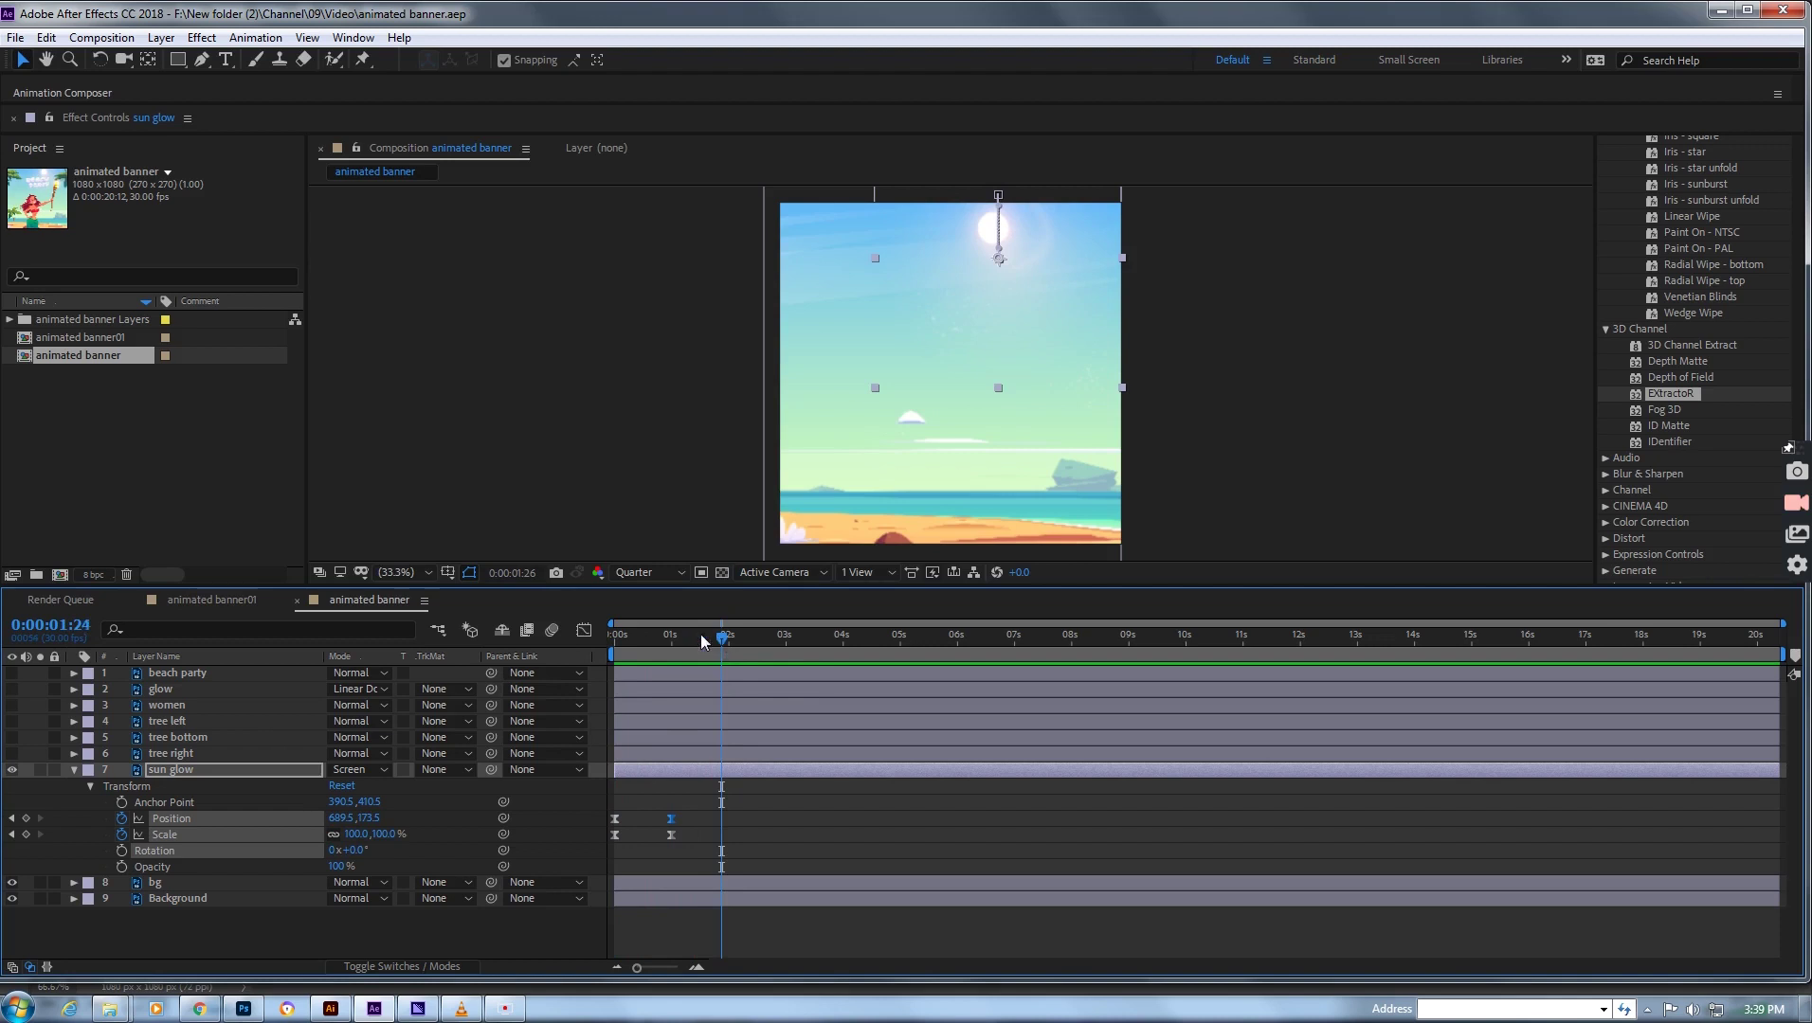
{"action": "left_click_drag", "start_coordinate": [722, 639], "coordinate": [590, 640]}
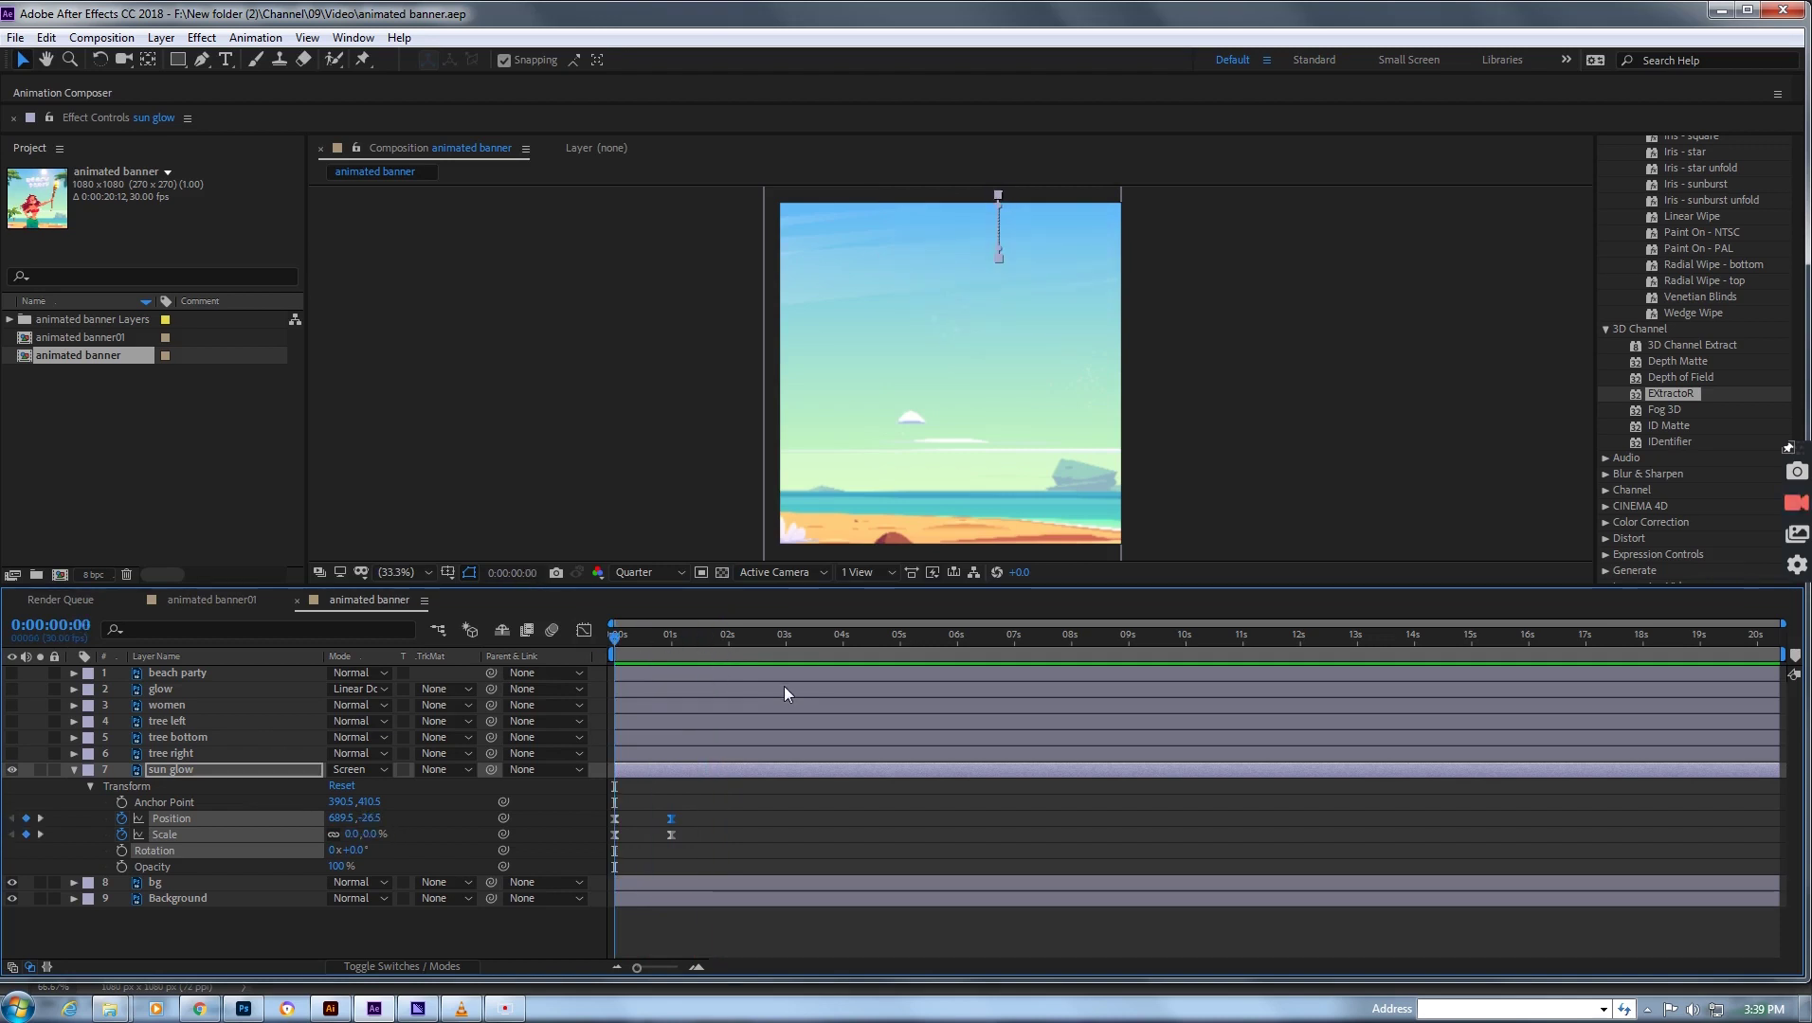
{"action": "left_click", "coordinate": [70, 771]}
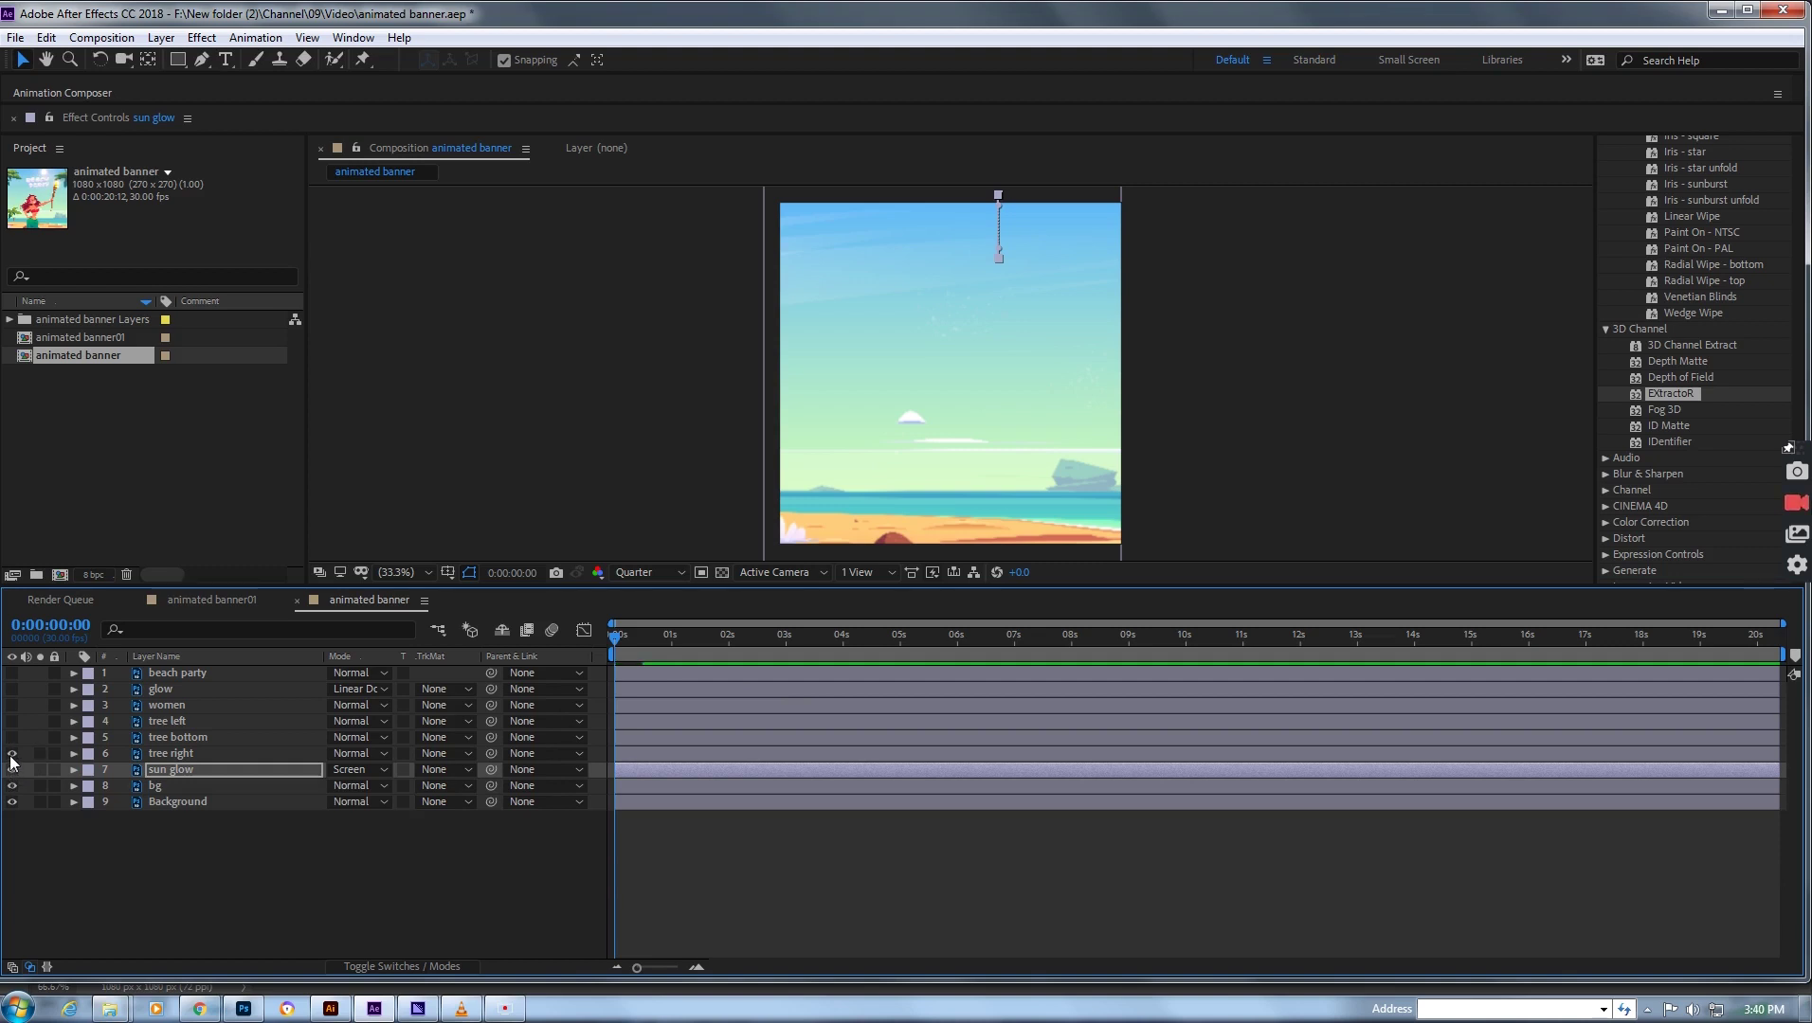
- Show the tree right layer and add a Position keyframe at 0 seconds
{"action": "left_click", "coordinate": [12, 755]}
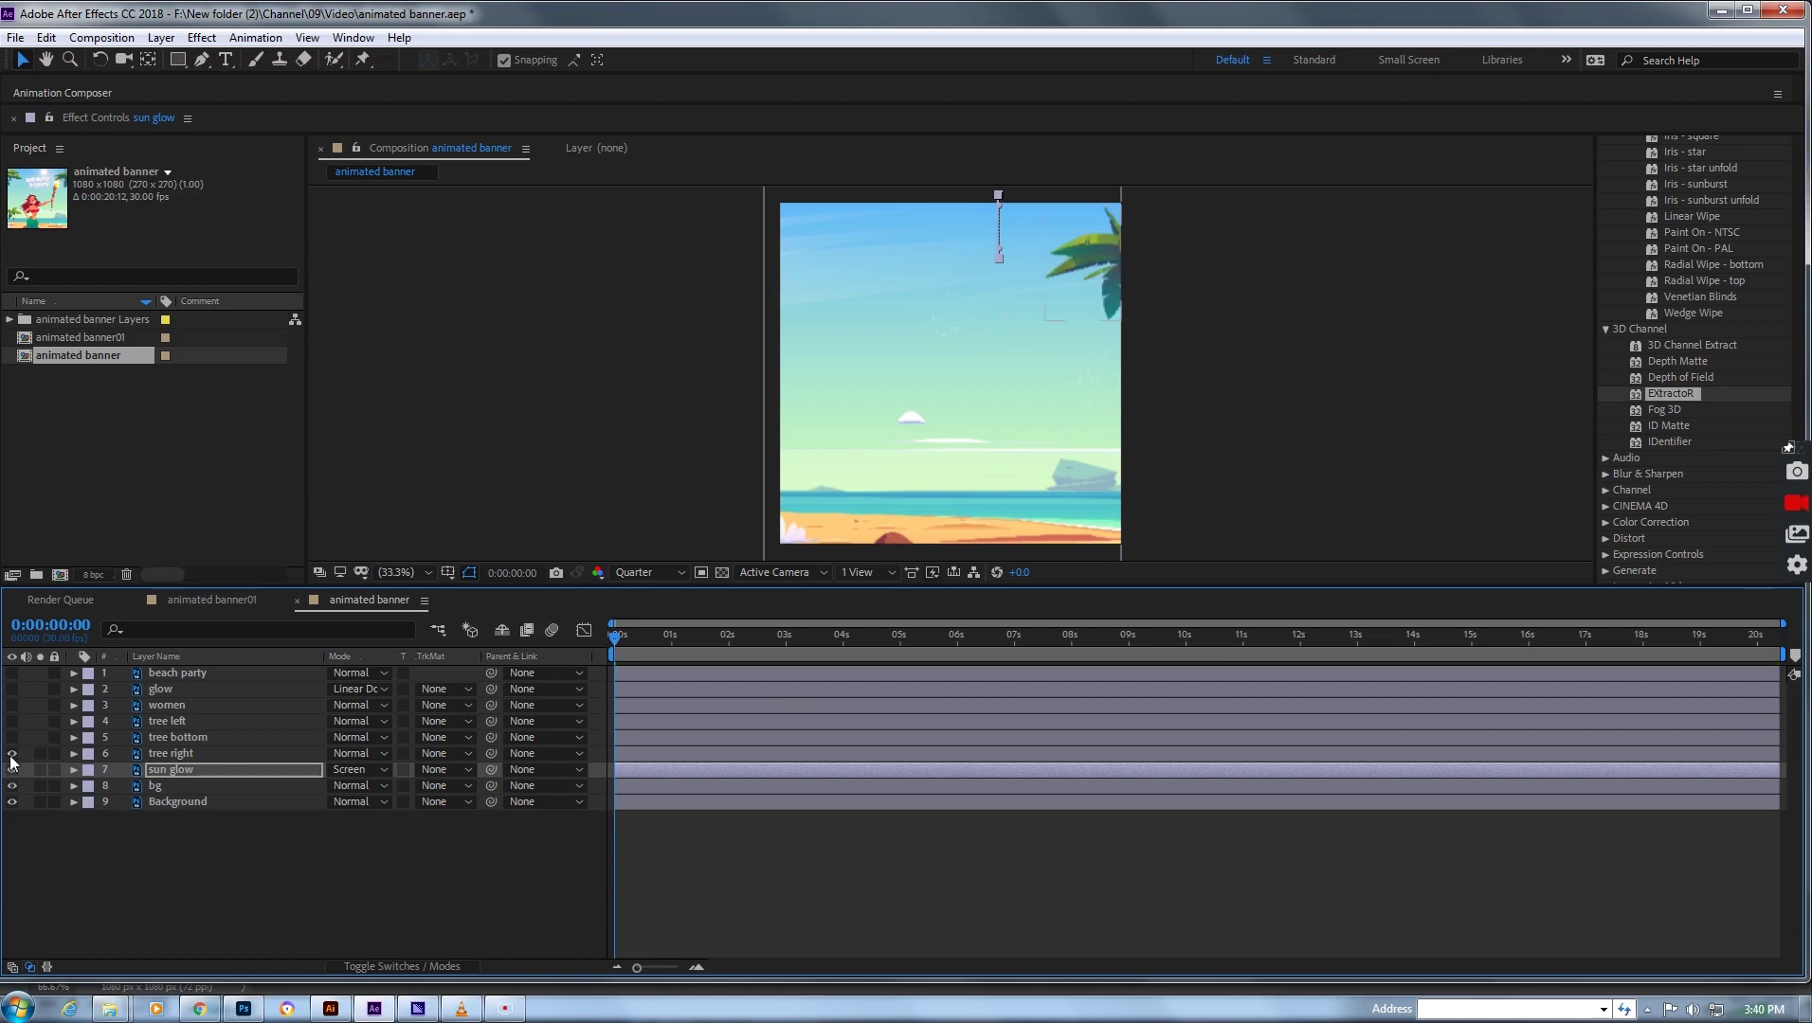
{"action": "left_click", "coordinate": [211, 757]}
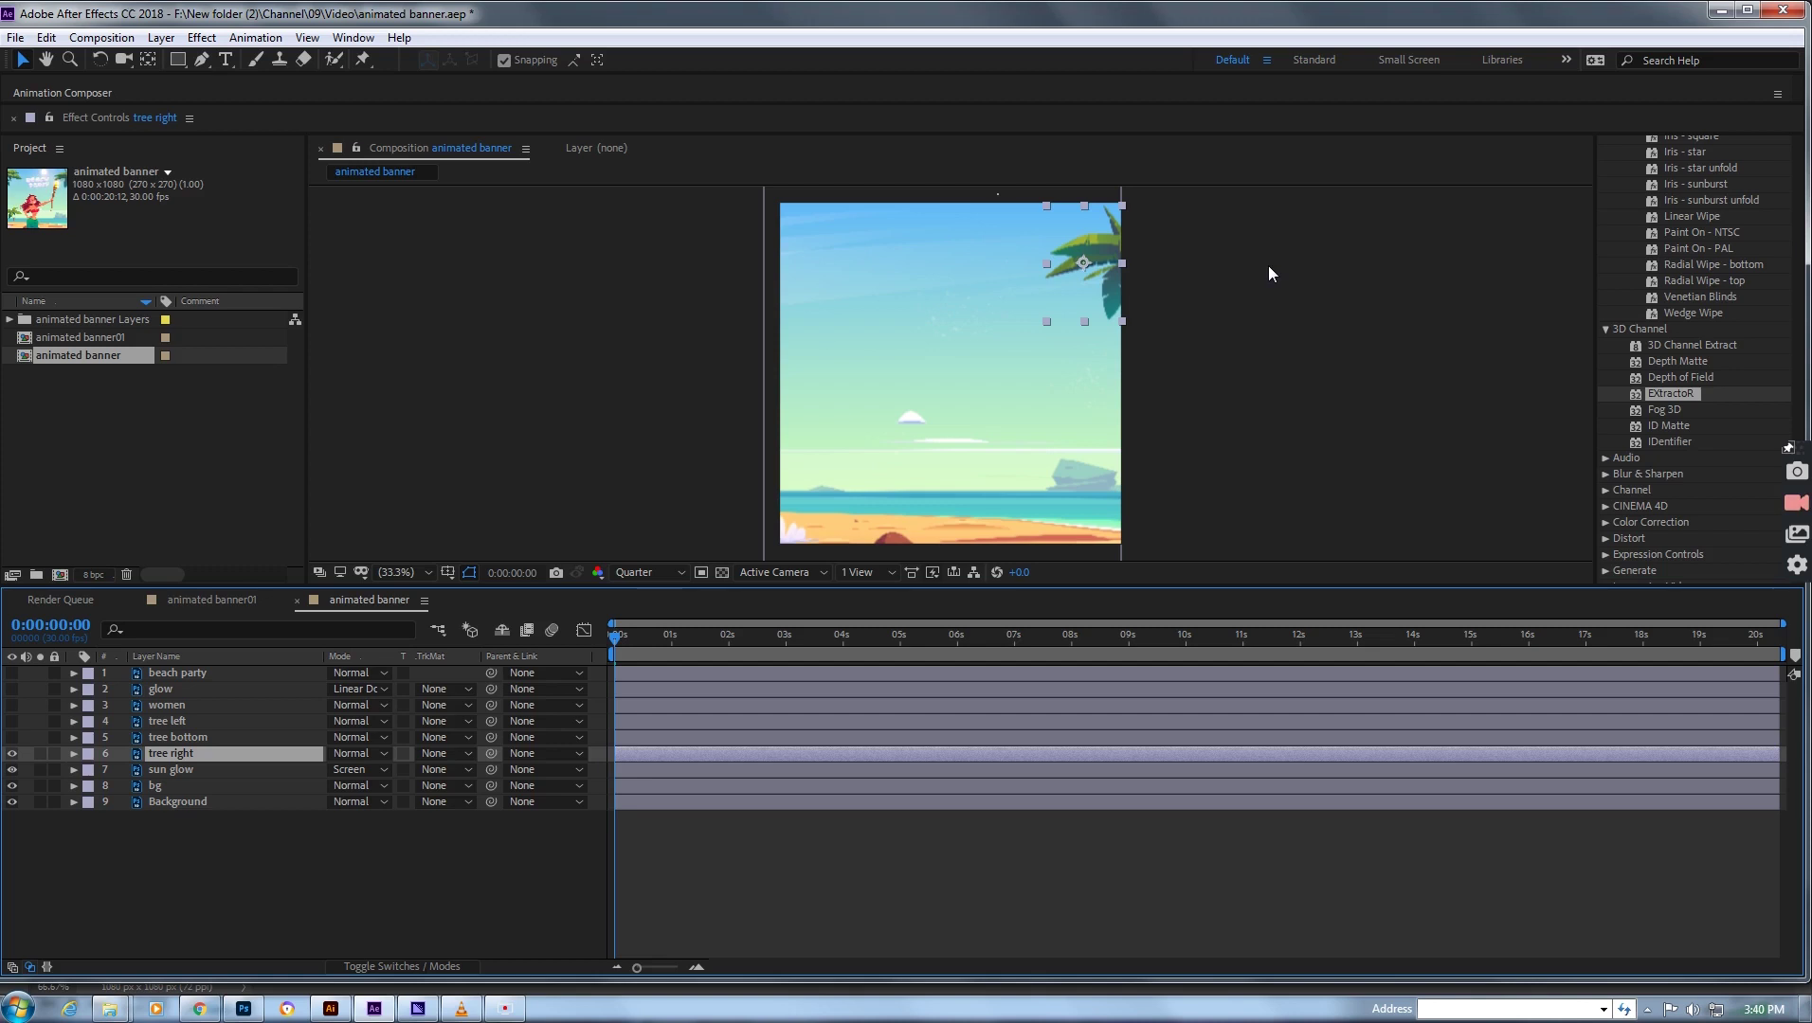
{"action": "left_click", "coordinate": [74, 755]}
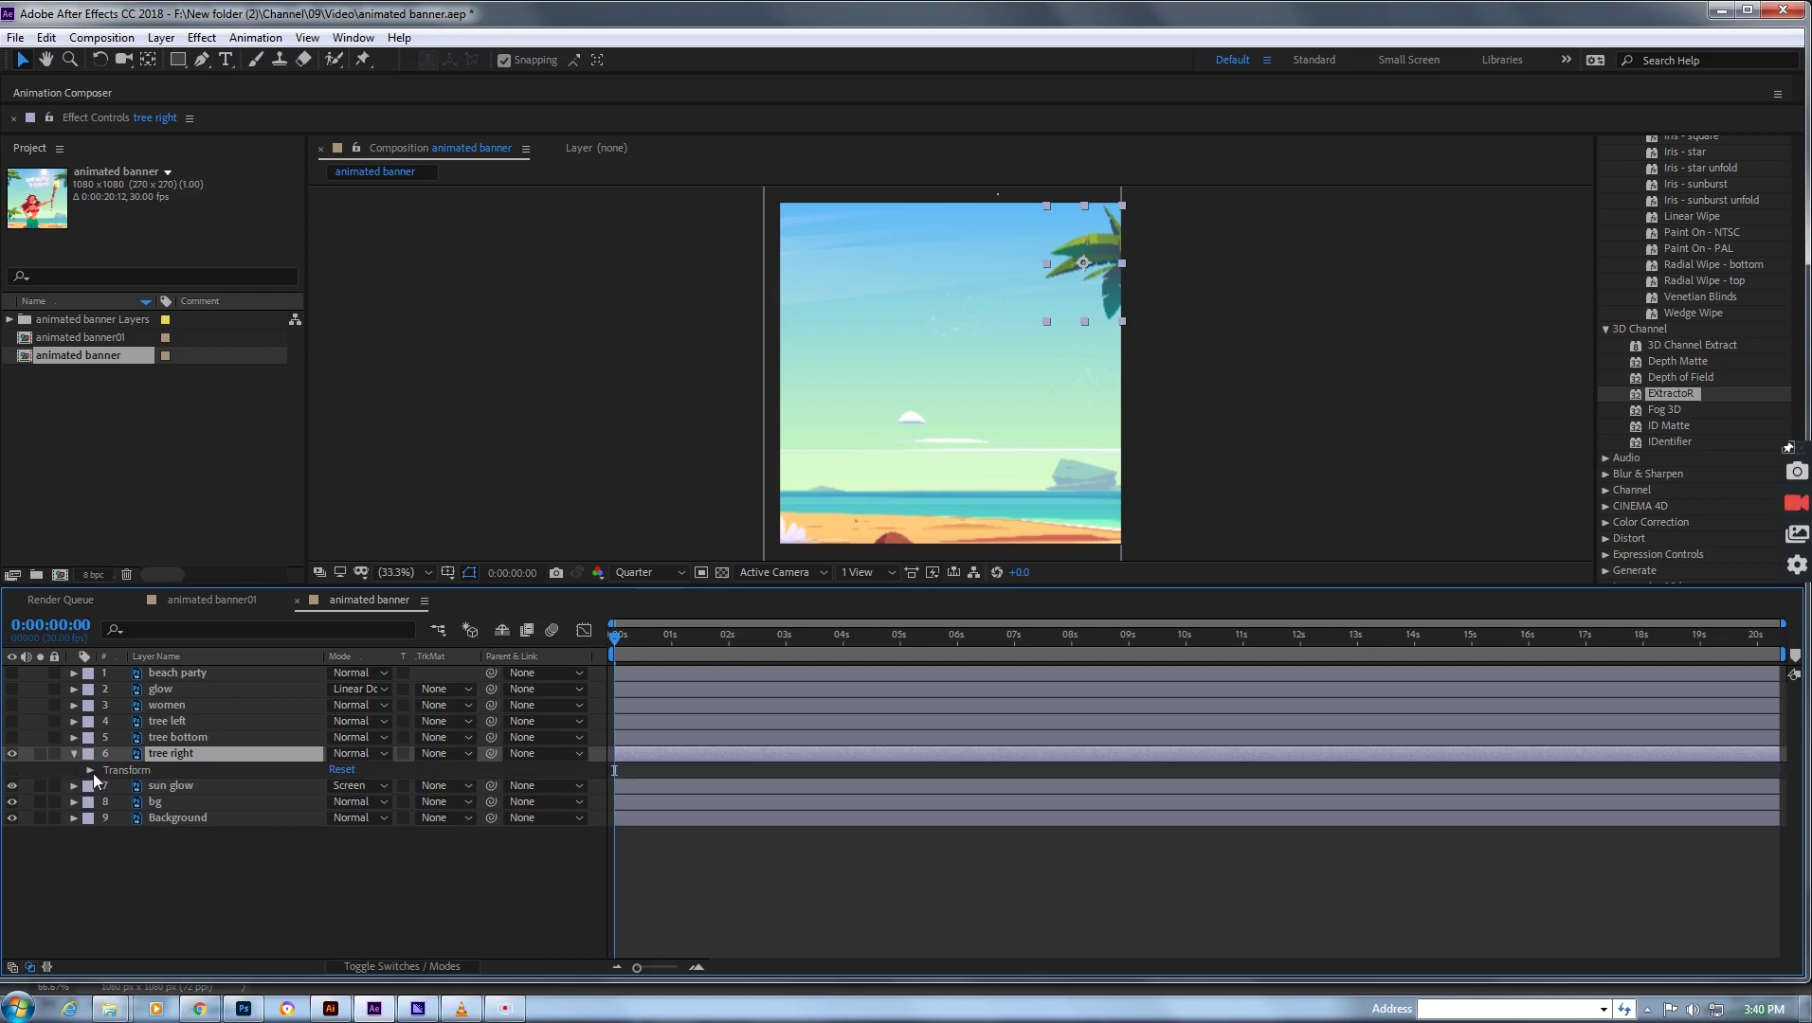
{"action": "left_click", "coordinate": [91, 772]}
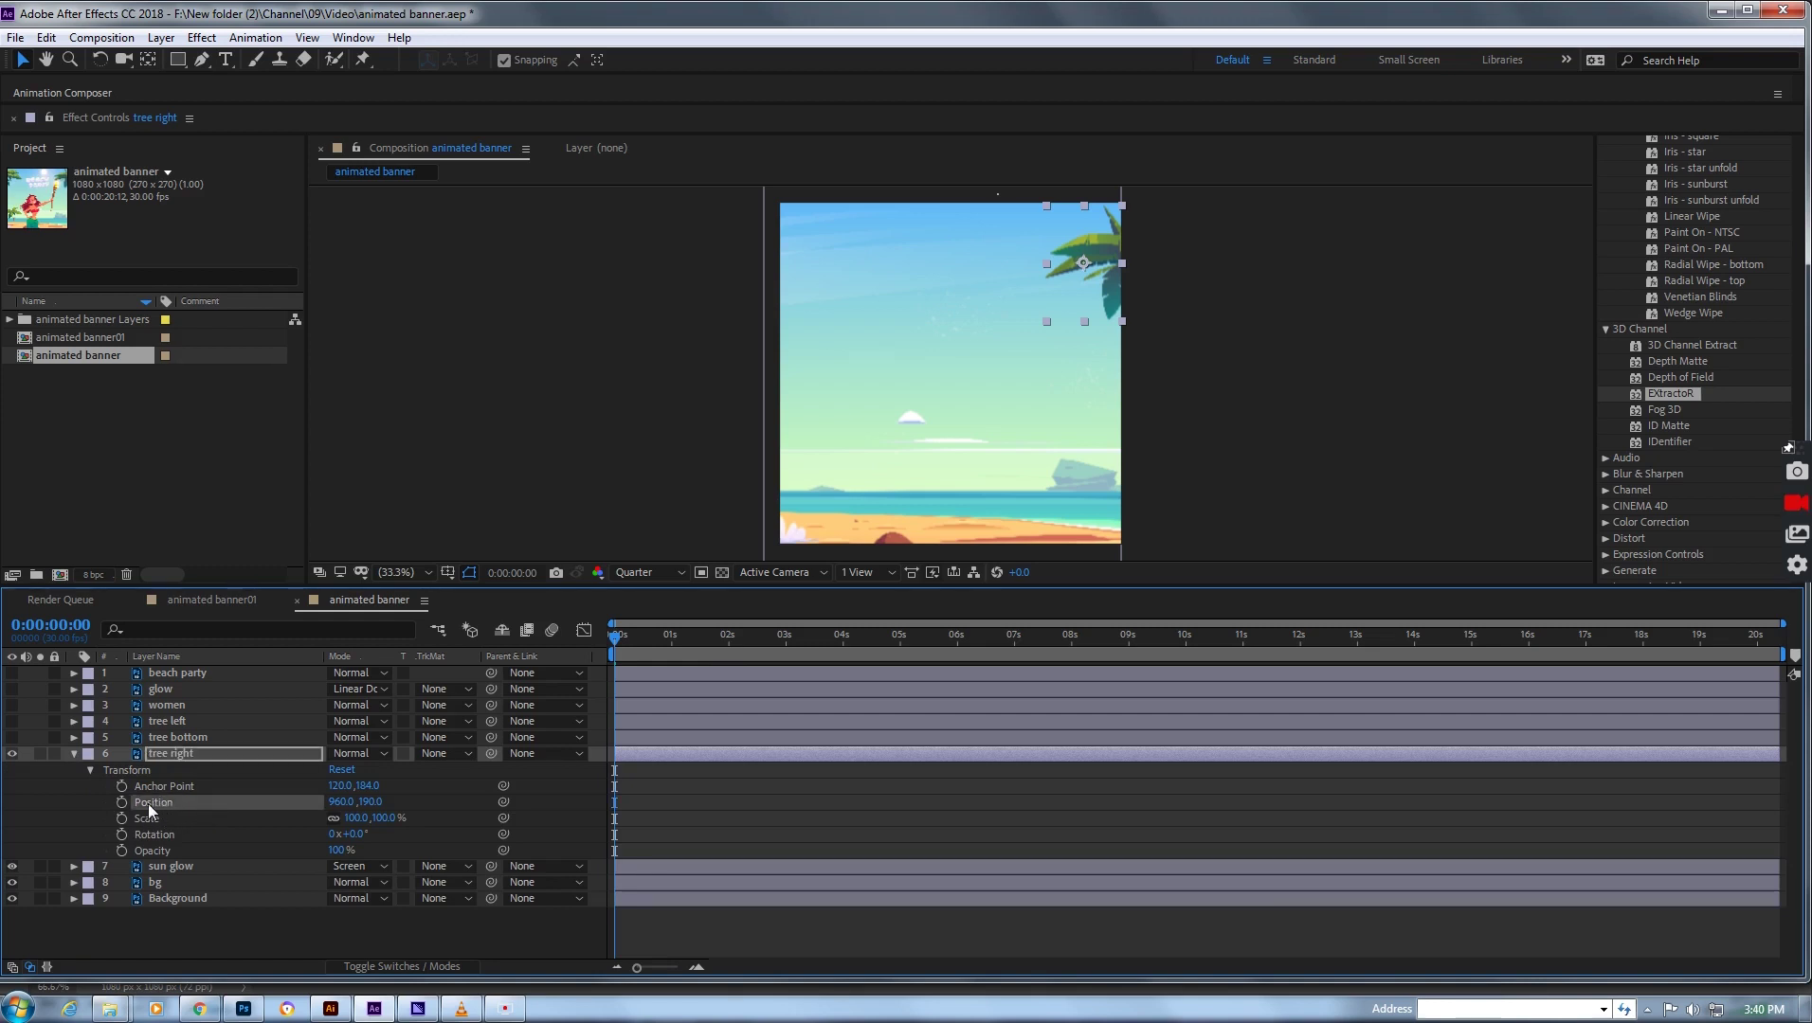
{"action": "left_click", "coordinate": [121, 804]}
- Add a second tree right Position keyframe at 0:00:00:29 and begin editing Position X at 0 s
{"action": "left_click_drag", "start_coordinate": [616, 645], "coordinate": [669, 637]}
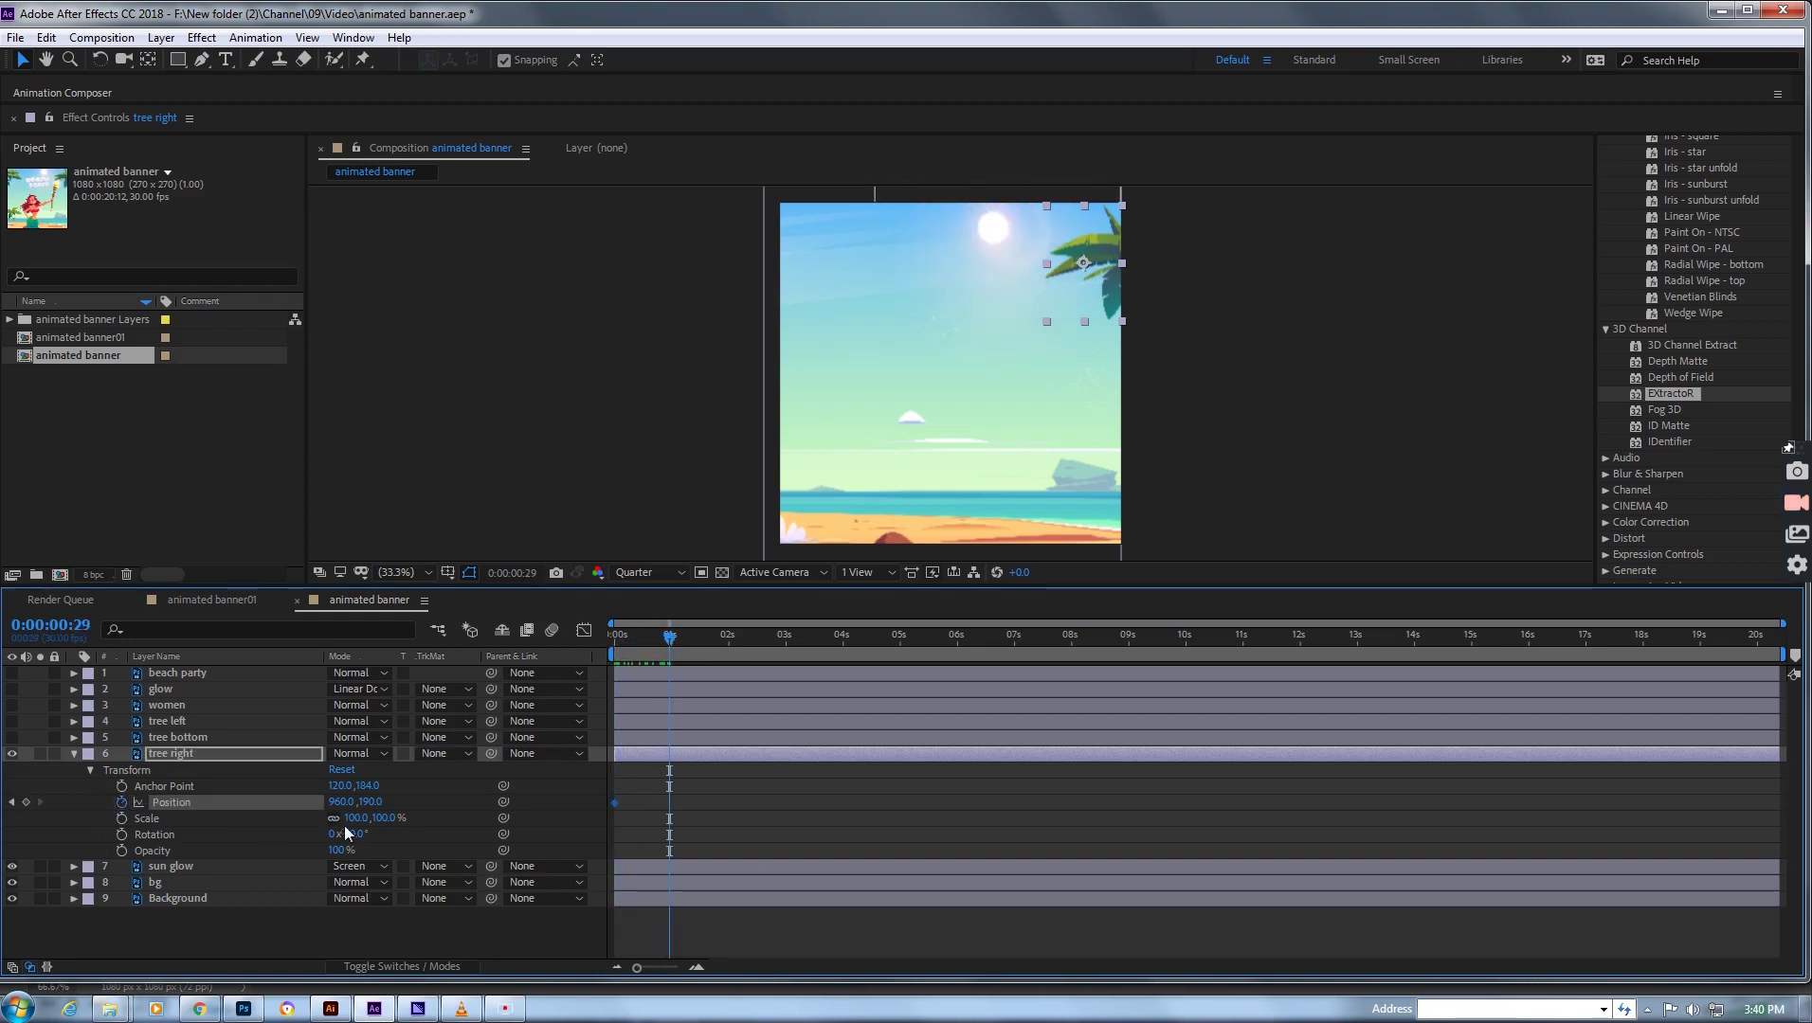
{"action": "left_click", "coordinate": [27, 802]}
{"action": "left_click_drag", "start_coordinate": [670, 637], "coordinate": [614, 639]}
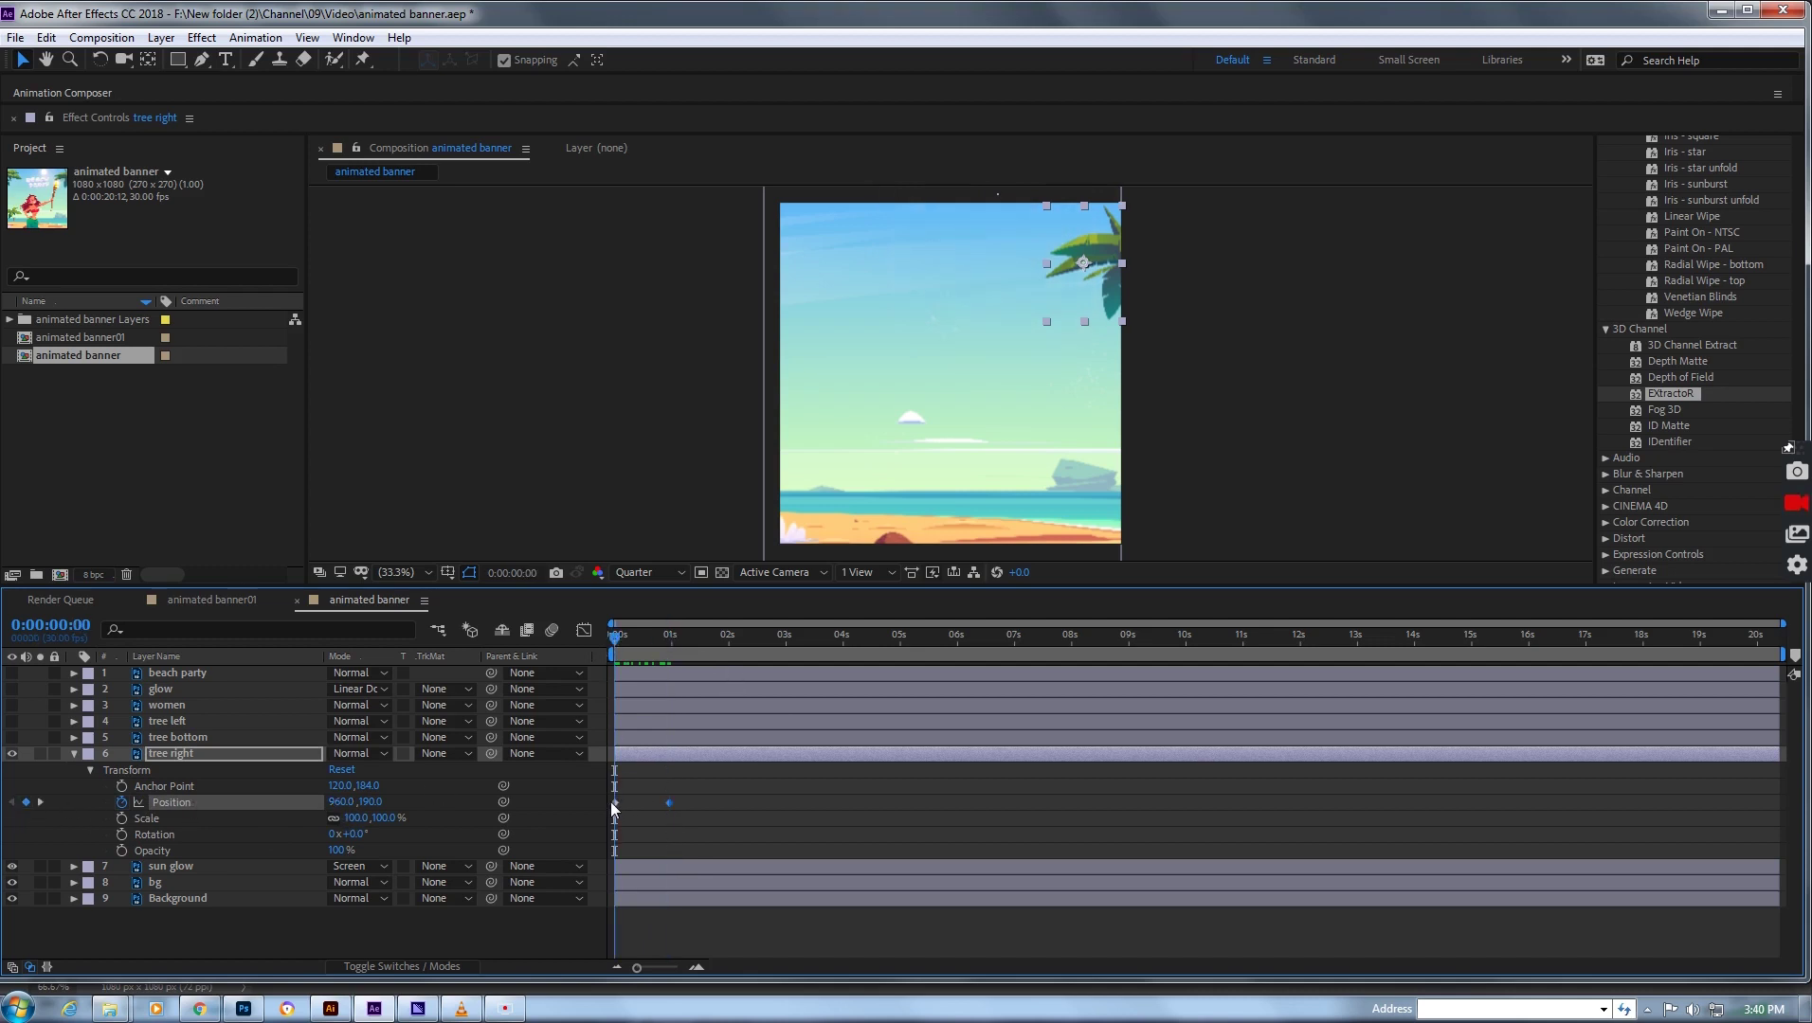
{"action": "left_click", "coordinate": [369, 803]}
{"action": "key", "text": "shift+Tab"}
- Set the palm tree's starting Position X to 1220, off the right edge, and preview the slide-in
{"action": "key", "text": "shift+Up"}
{"action": "key", "text": "shift+Up"}
{"action": "key", "text": "shift+Up"}
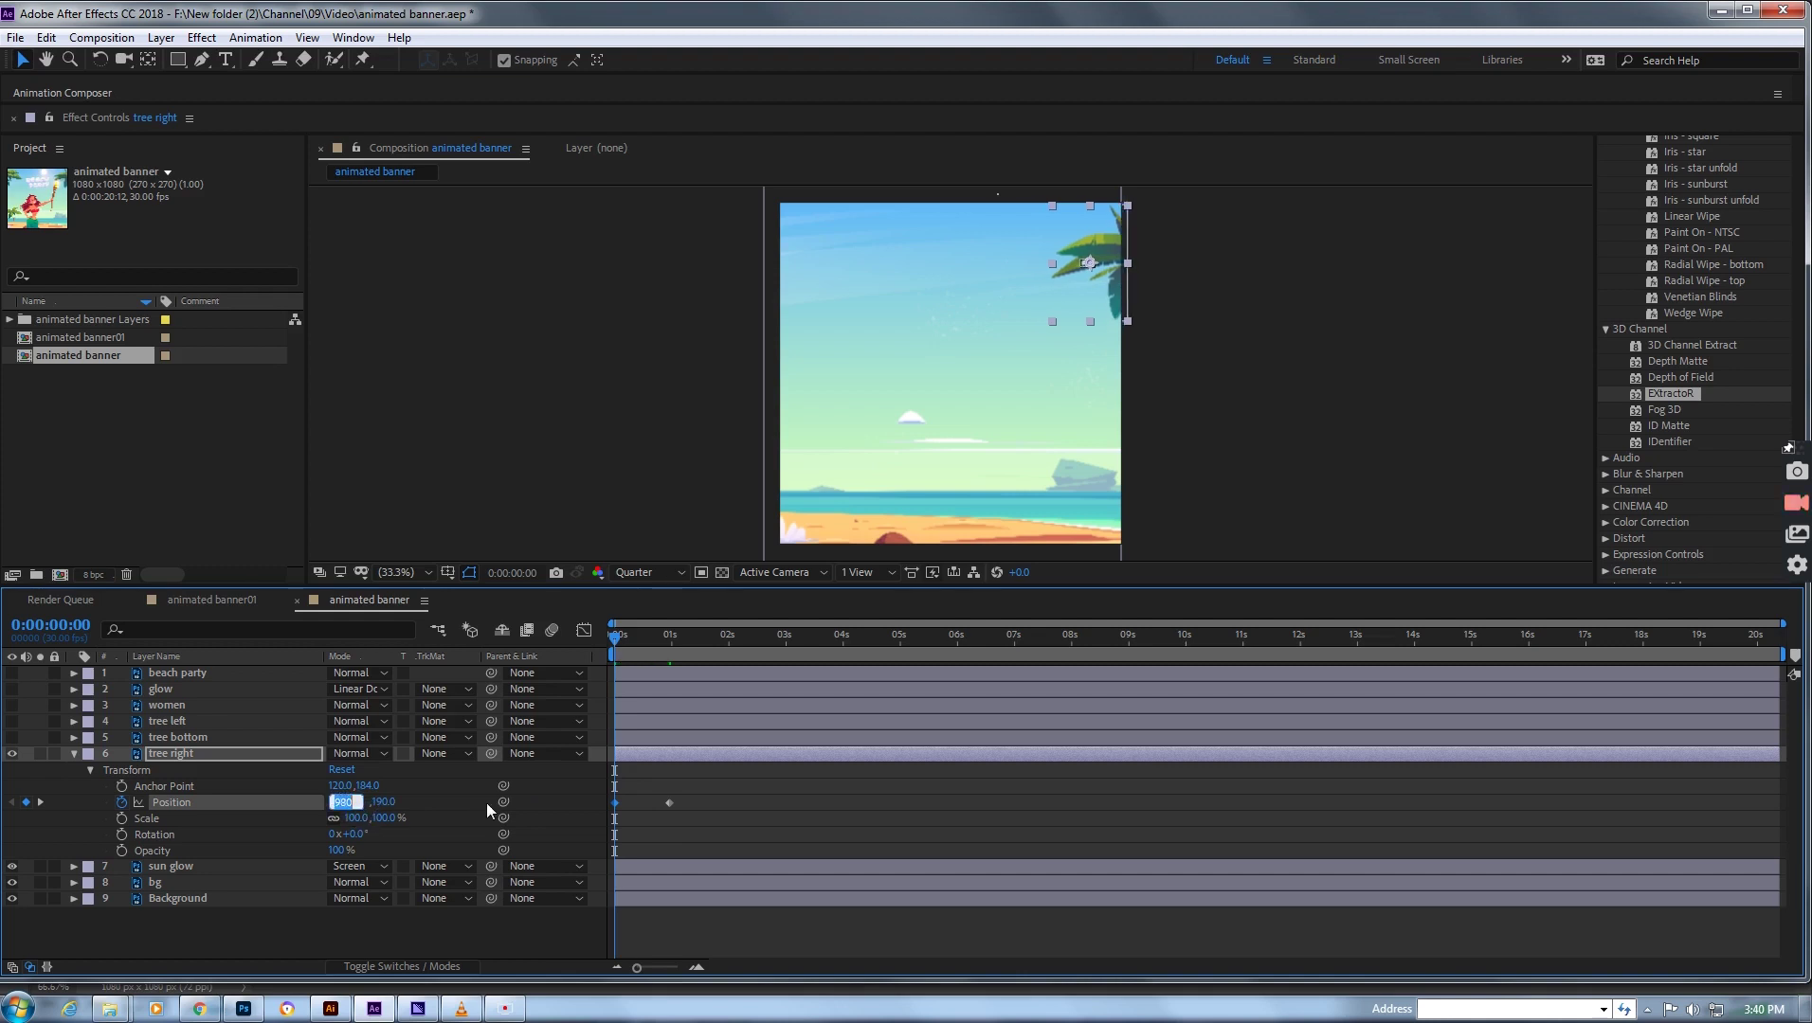
{"action": "key", "text": "shift+Up"}
{"action": "key", "text": "shift+Up"}
{"action": "key", "text": "shift+Up"}
{"action": "key", "text": "shift+Up"}
{"action": "key", "text": "shift+Up"}
{"action": "key", "text": "shift+Up"}
{"action": "key", "text": "shift+Up"}
{"action": "key", "text": "shift+Up"}
{"action": "key", "text": "shift+Up"}
{"action": "key", "text": "shift+Up"}
{"action": "key", "text": "shift+Up"}
{"action": "key", "text": "shift+Up"}
{"action": "key", "text": "shift+Up"}
{"action": "key", "text": "shift+Up"}
{"action": "key", "text": "Return"}
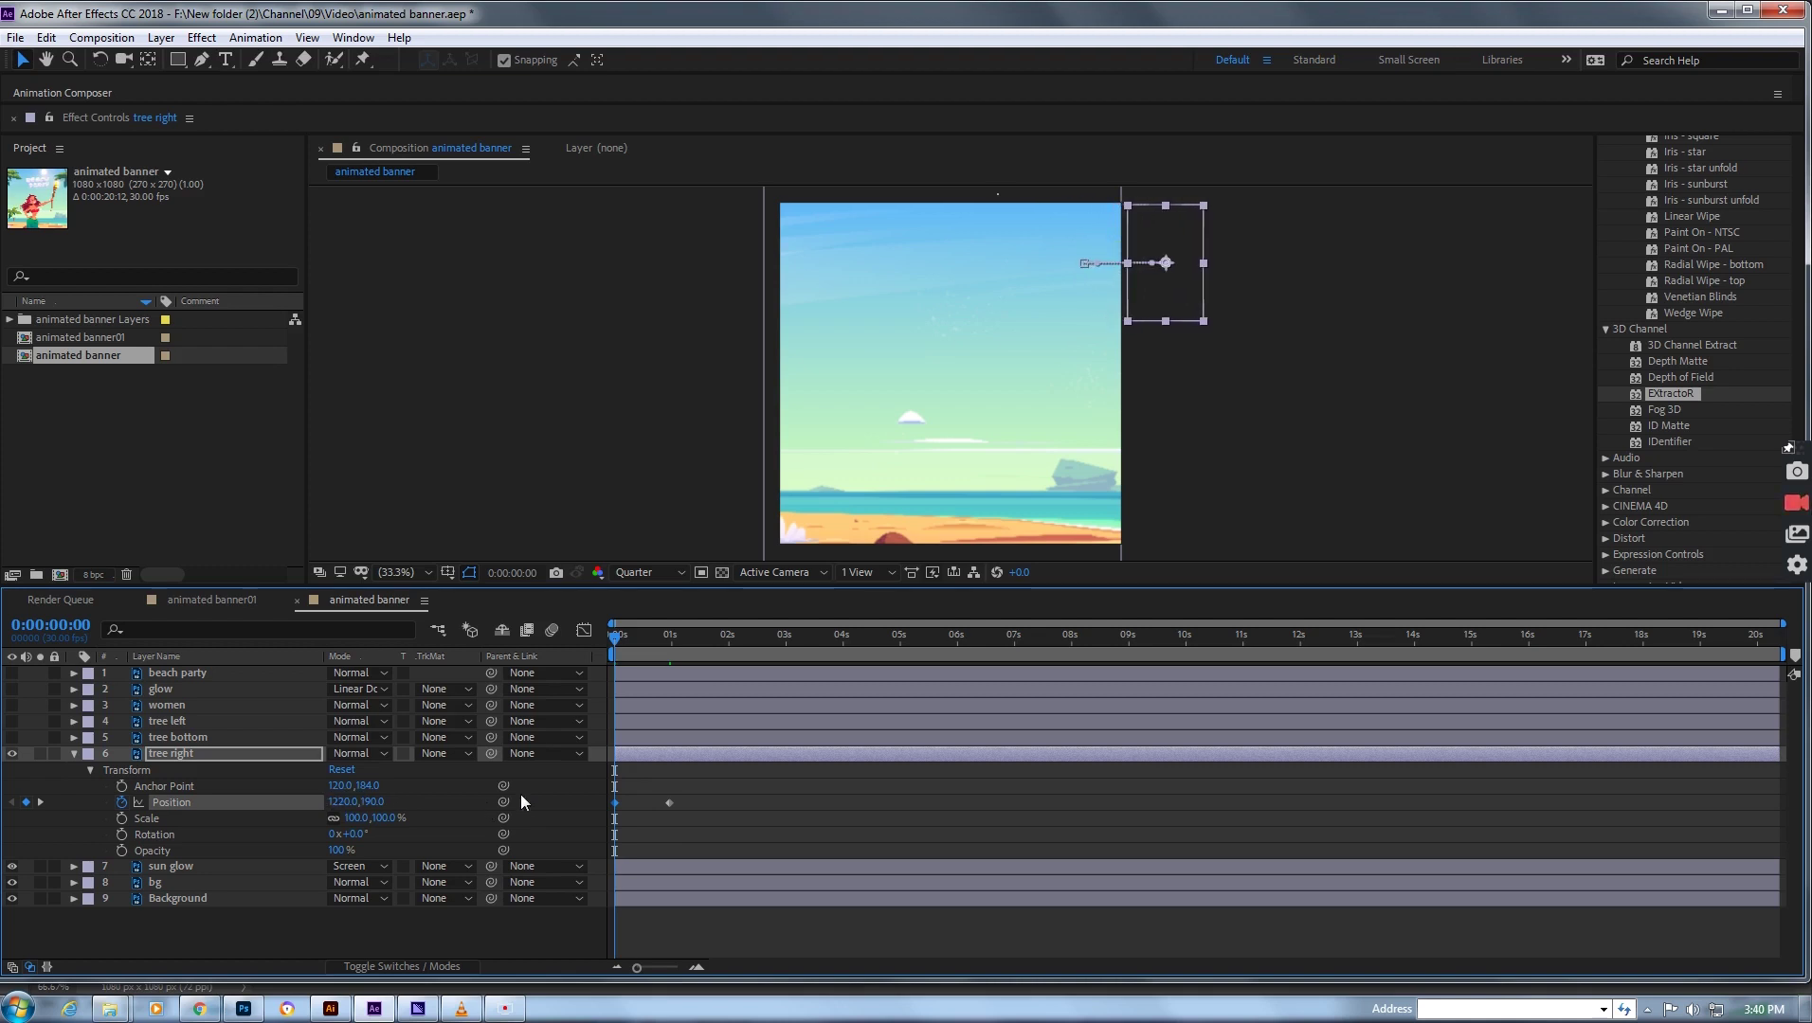
{"action": "key", "text": "space"}
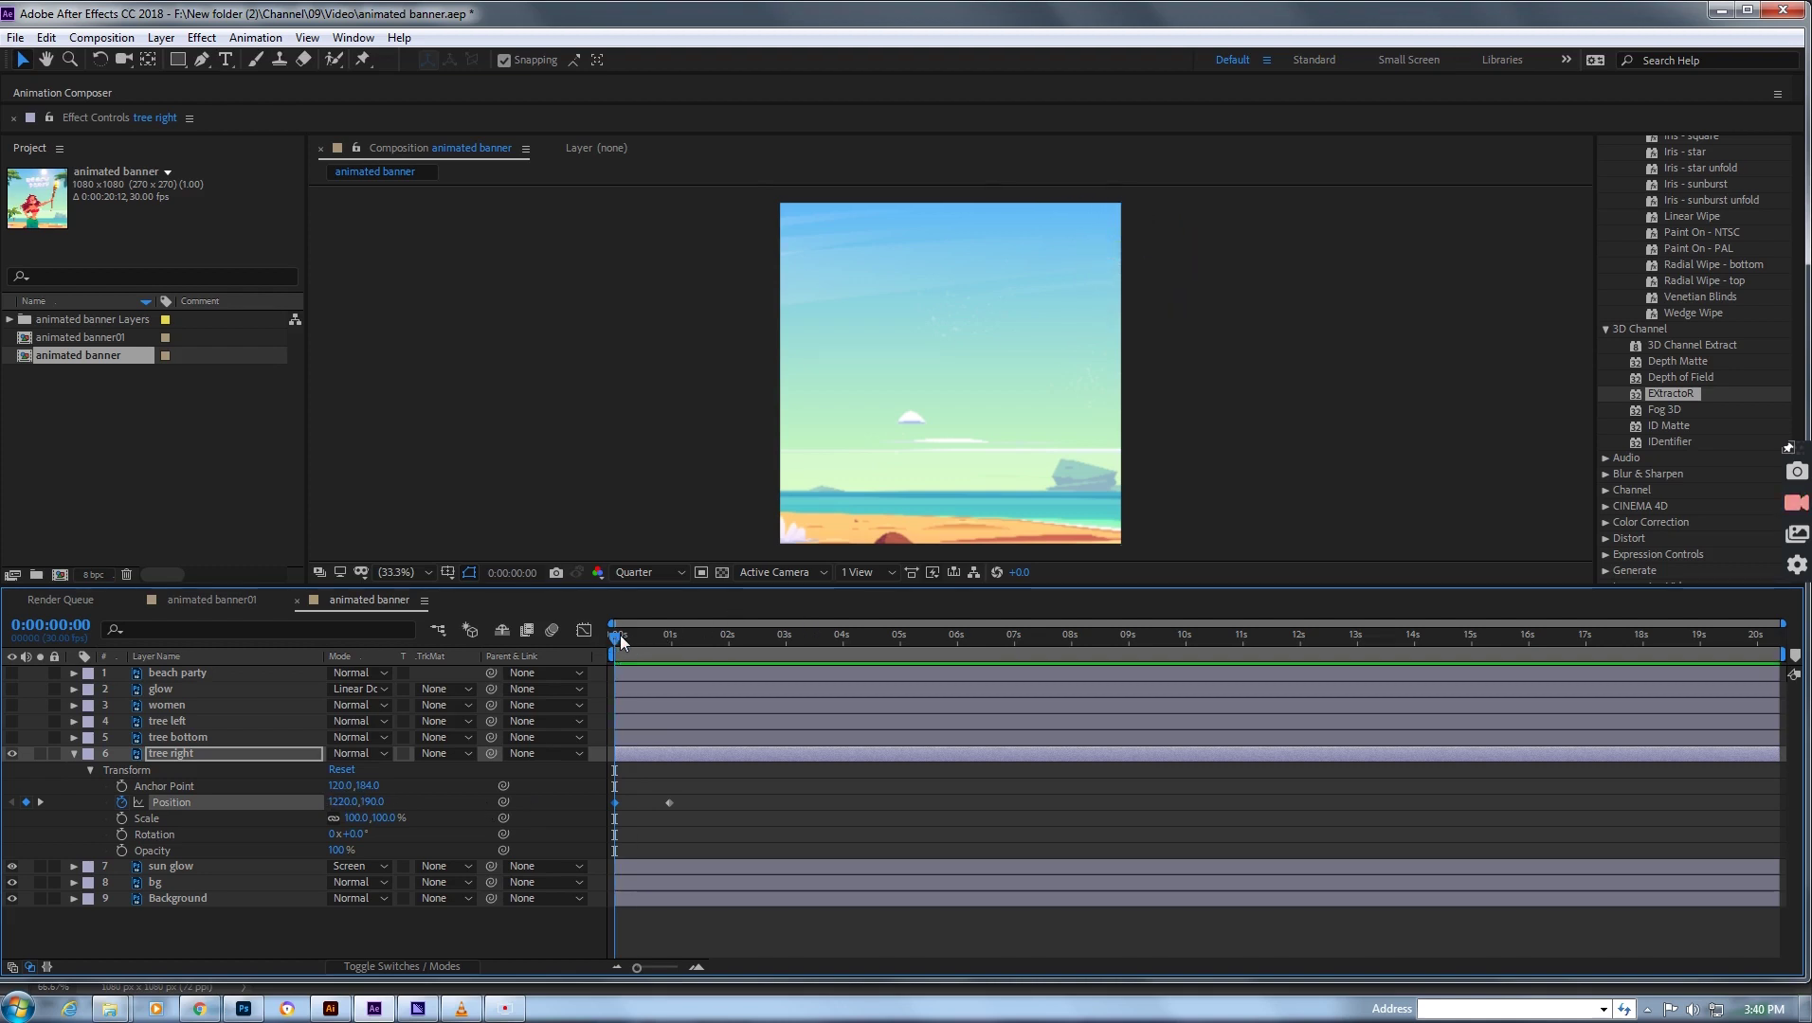
{"action": "key", "text": "space"}
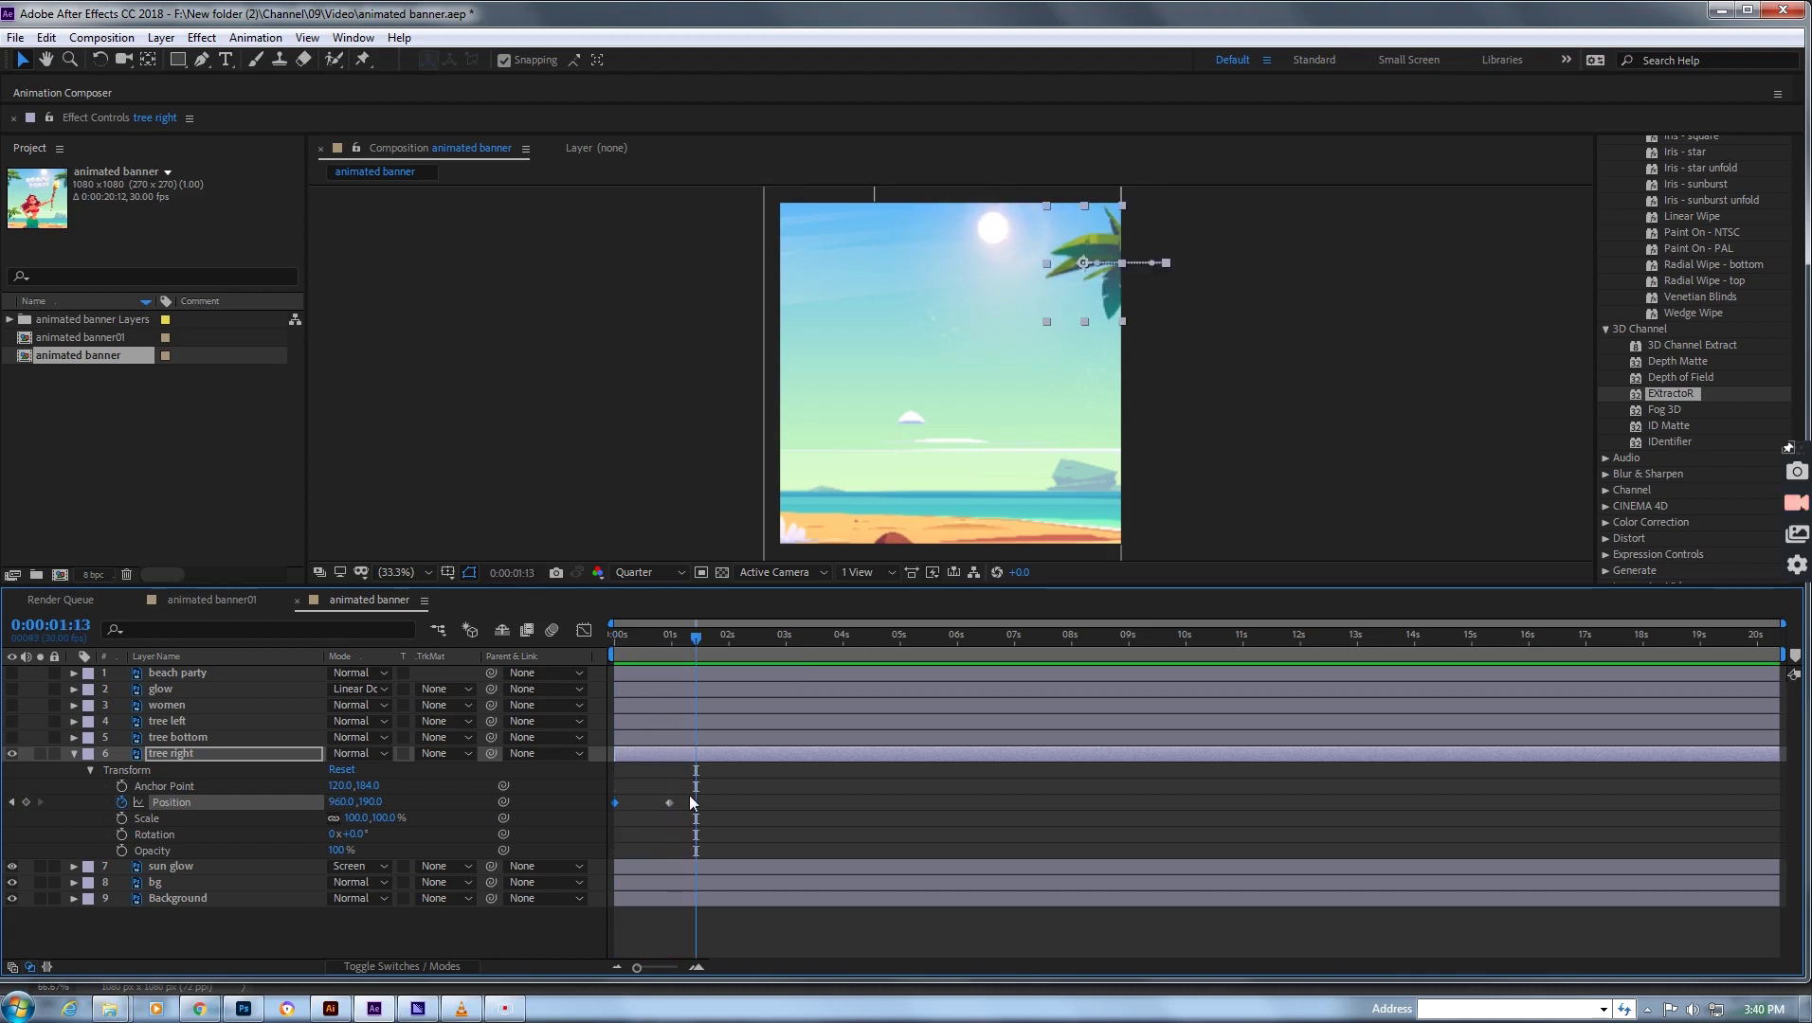
- Shift both palm tree Position keyframes to about 1 s and 2 s, preview, and save
{"action": "left_click", "coordinate": [648, 758]}
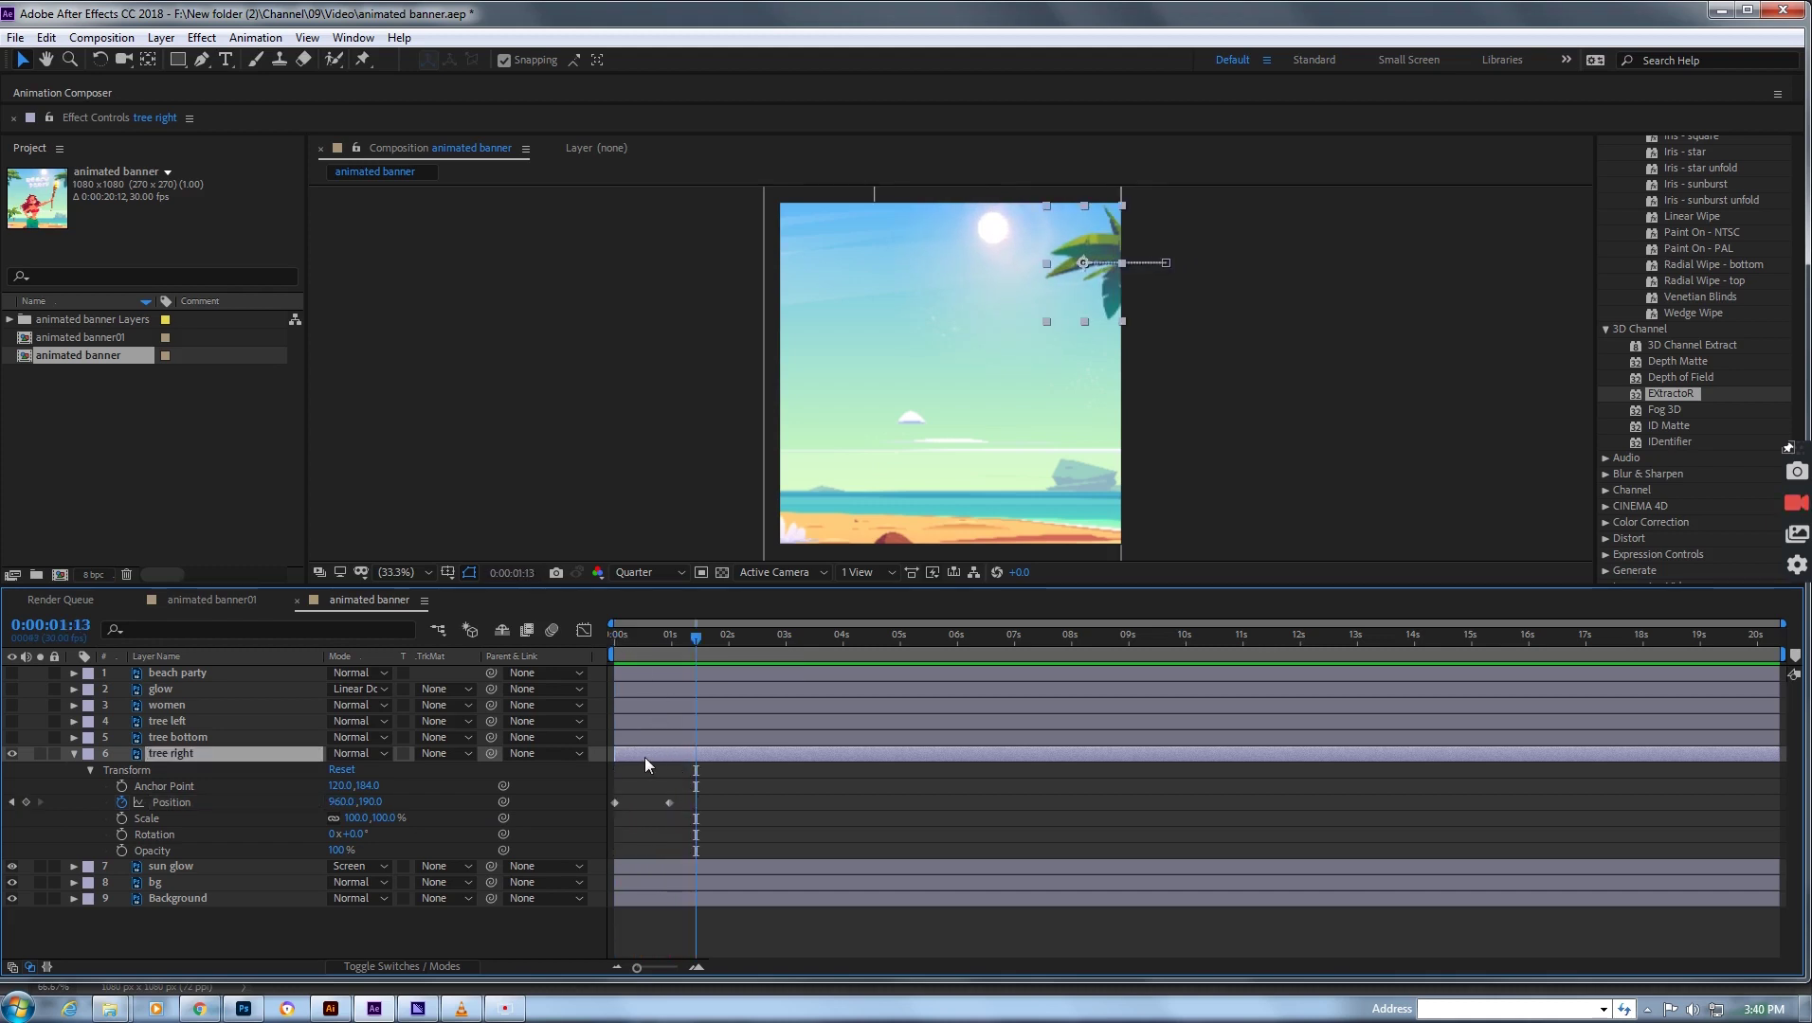
{"action": "left_click", "coordinate": [616, 803]}
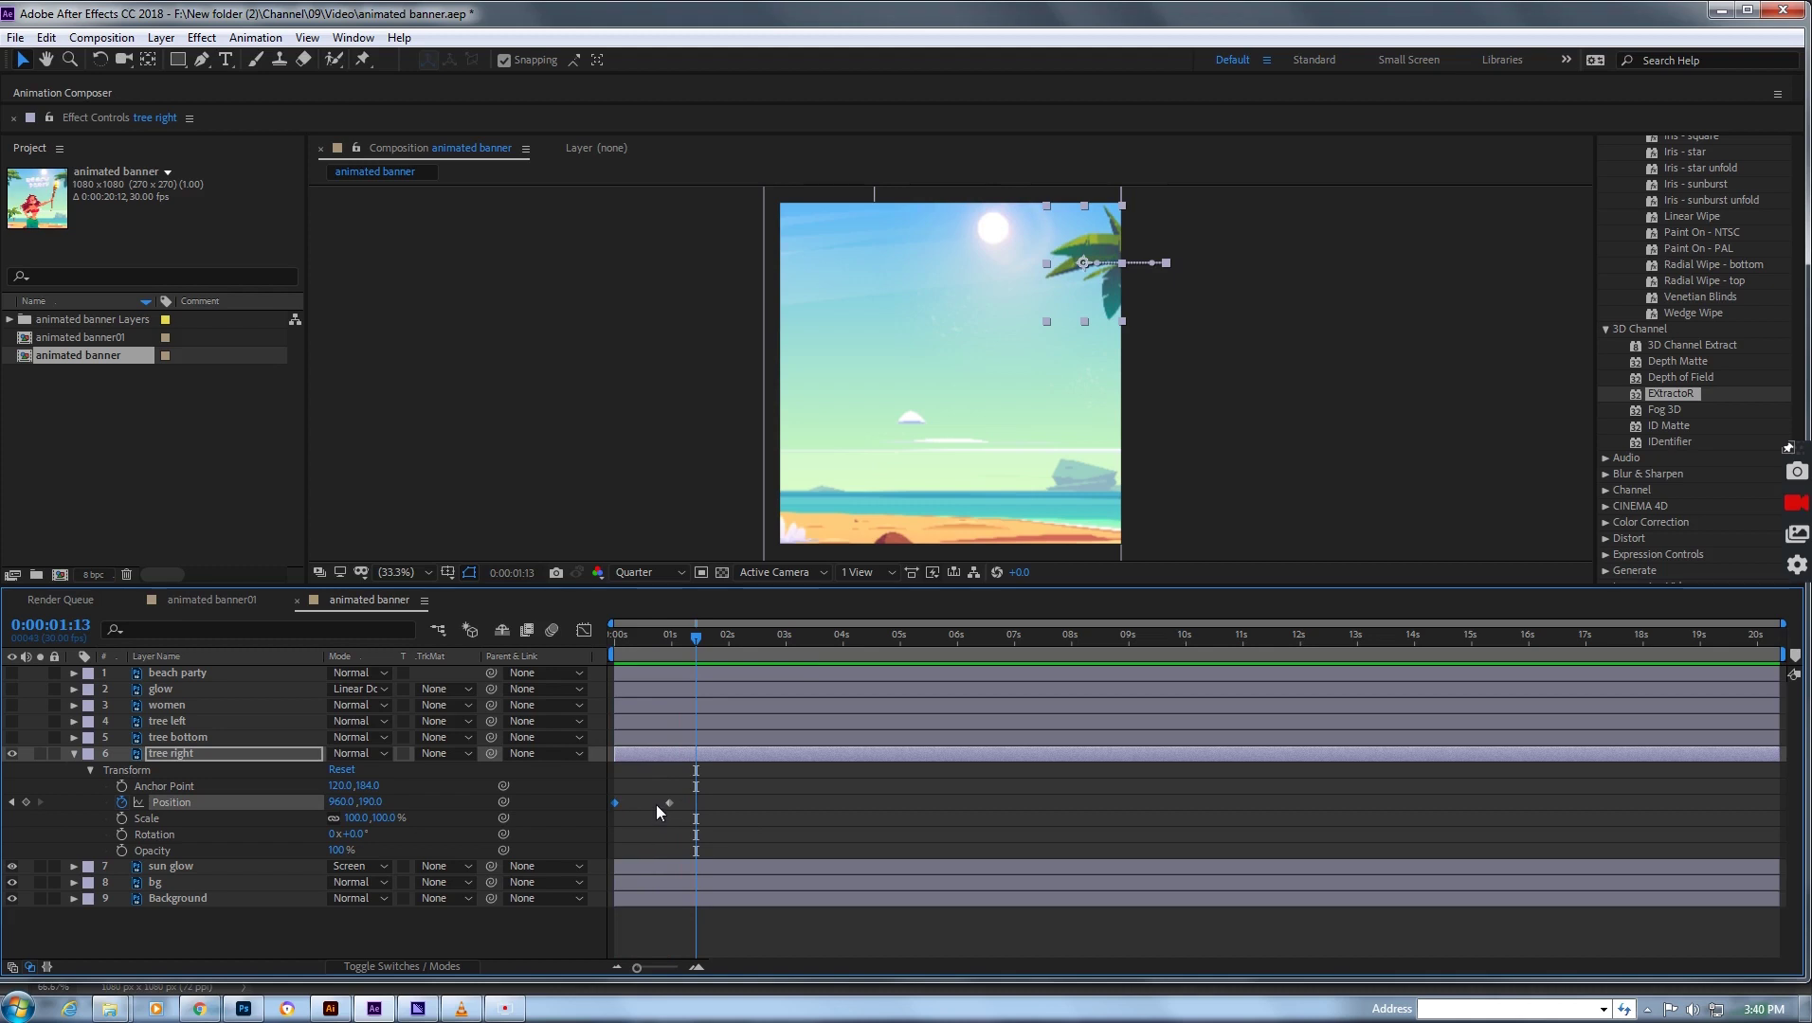
{"action": "left_click_drag", "start_coordinate": [669, 803], "coordinate": [702, 807]}
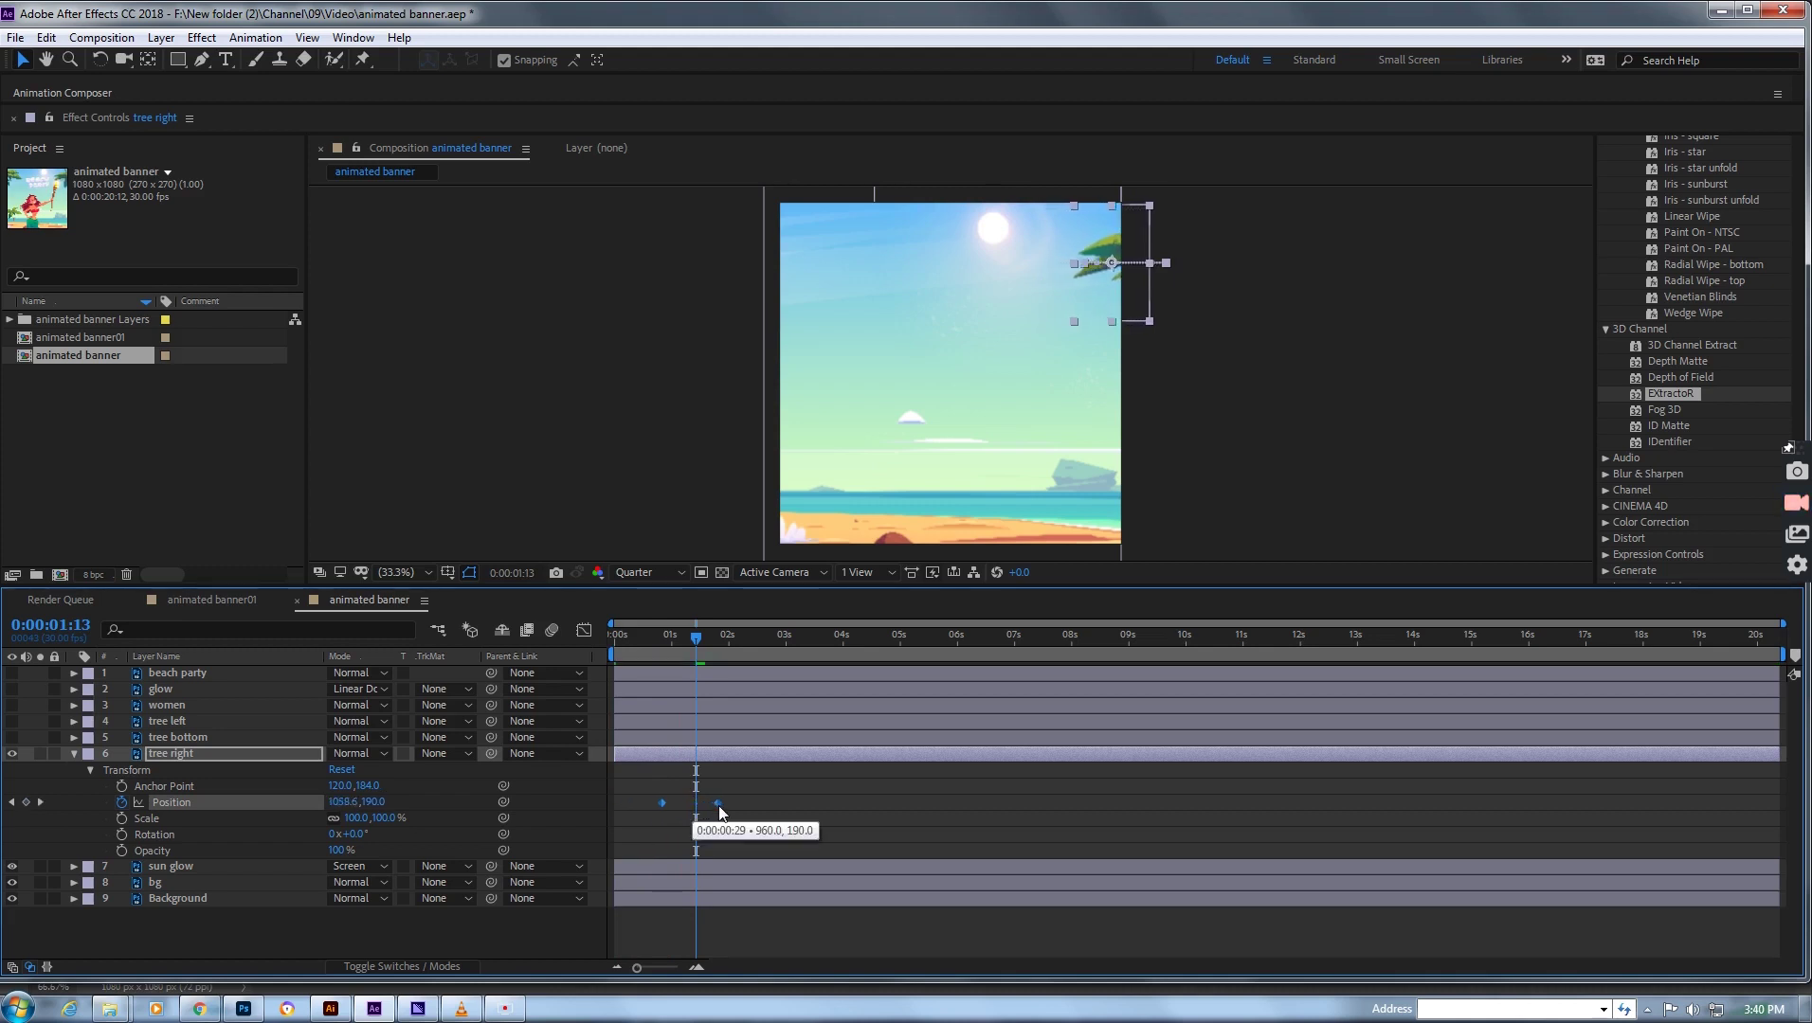
{"action": "left_click_drag", "start_coordinate": [703, 806], "coordinate": [728, 807]}
{"action": "left_click_drag", "start_coordinate": [694, 639], "coordinate": [669, 640]}
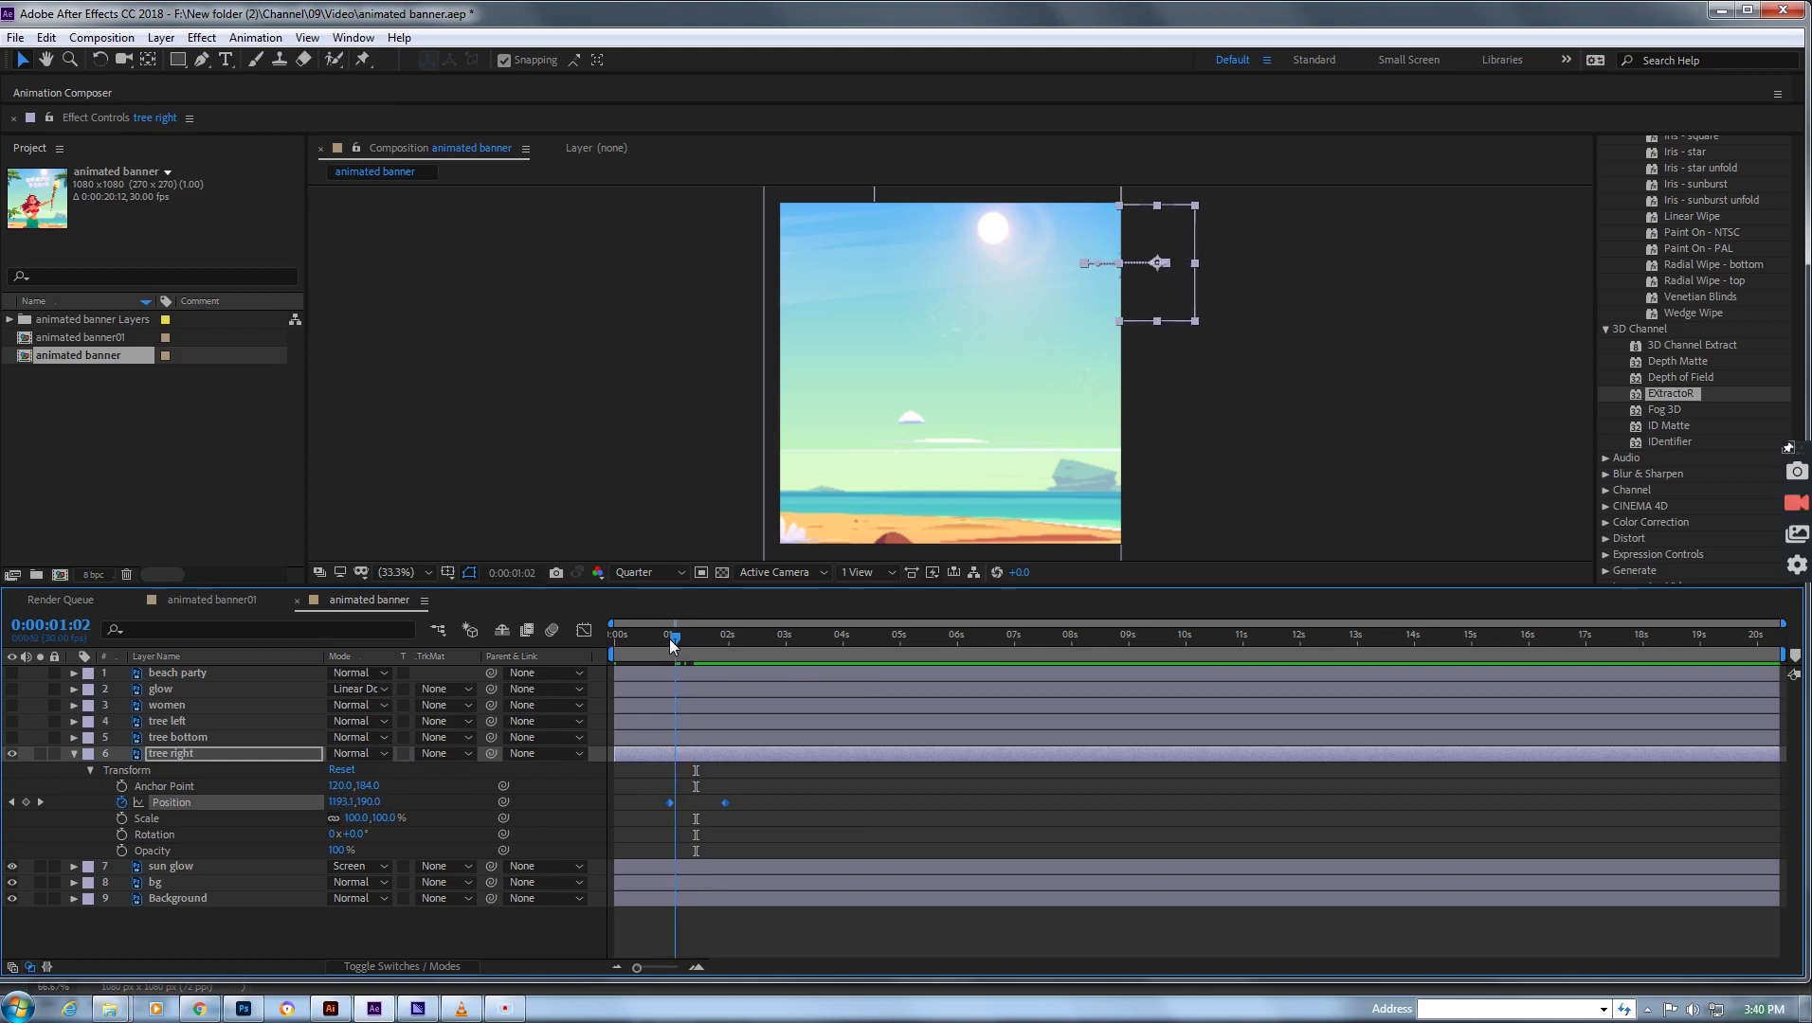
{"action": "left_click", "coordinate": [619, 627]}
{"action": "key", "text": "space"}
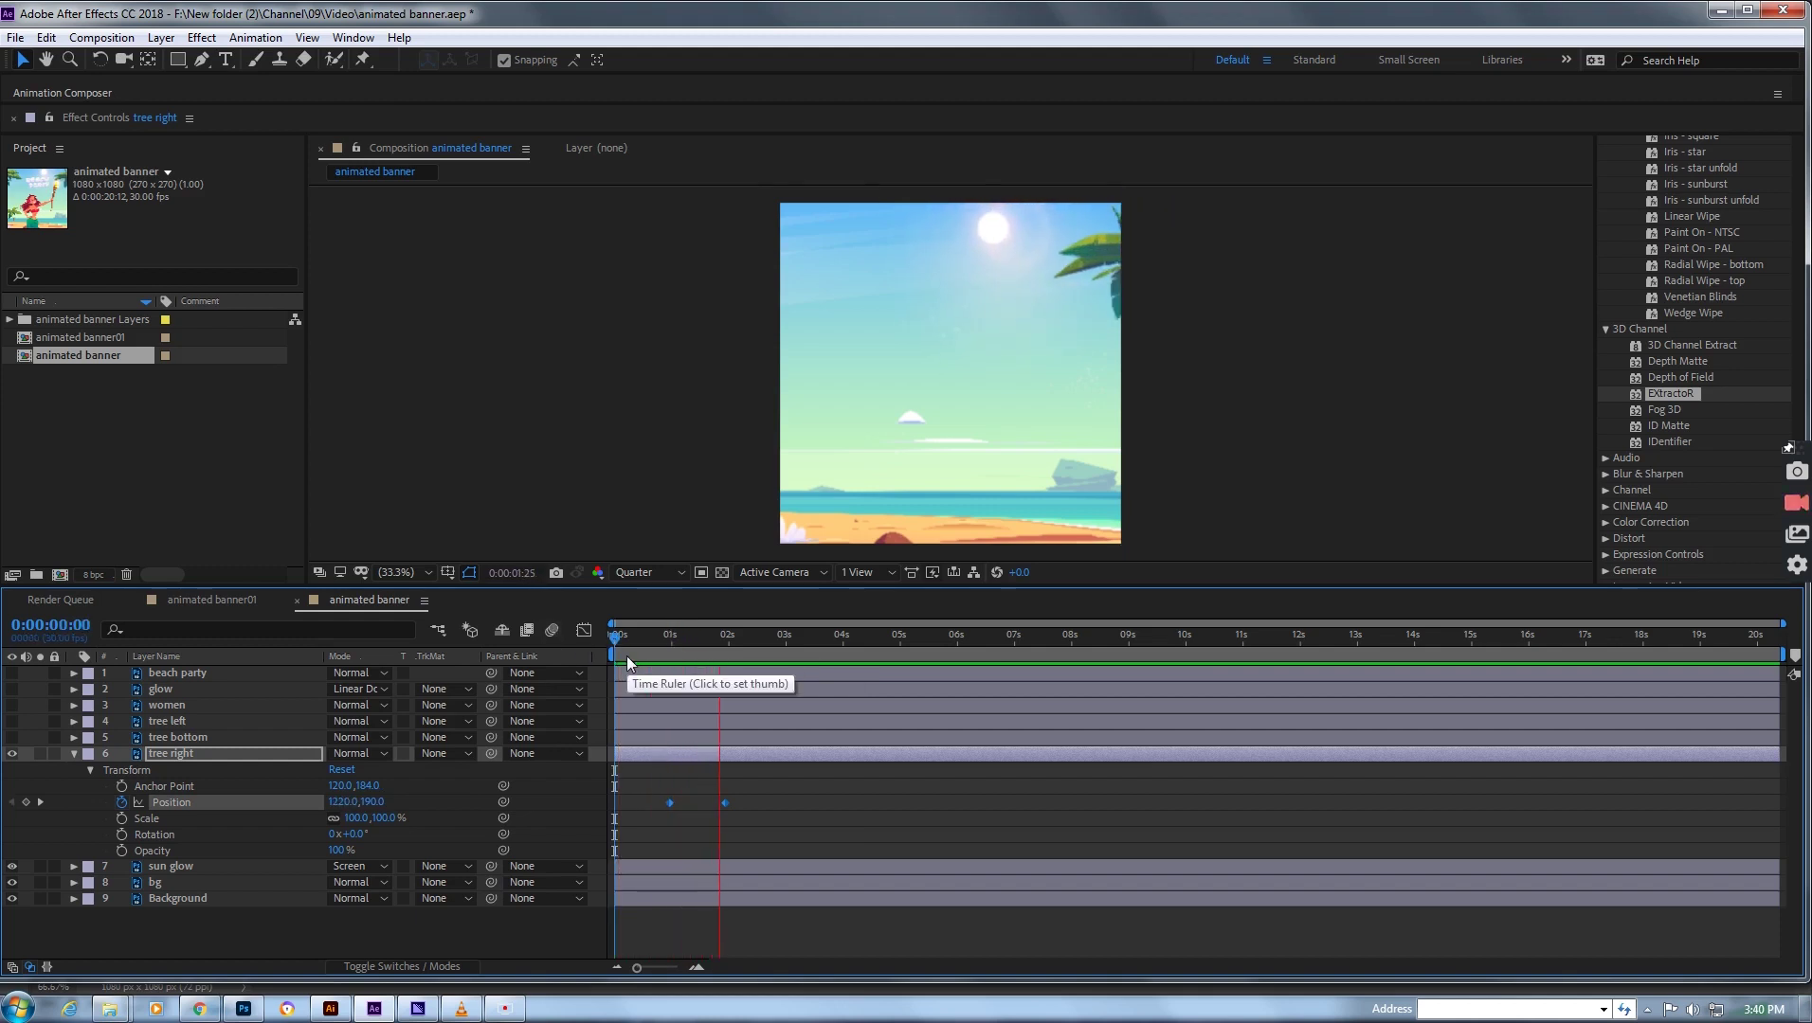
{"action": "key", "text": "space"}
{"action": "key", "text": "ctrl+s"}
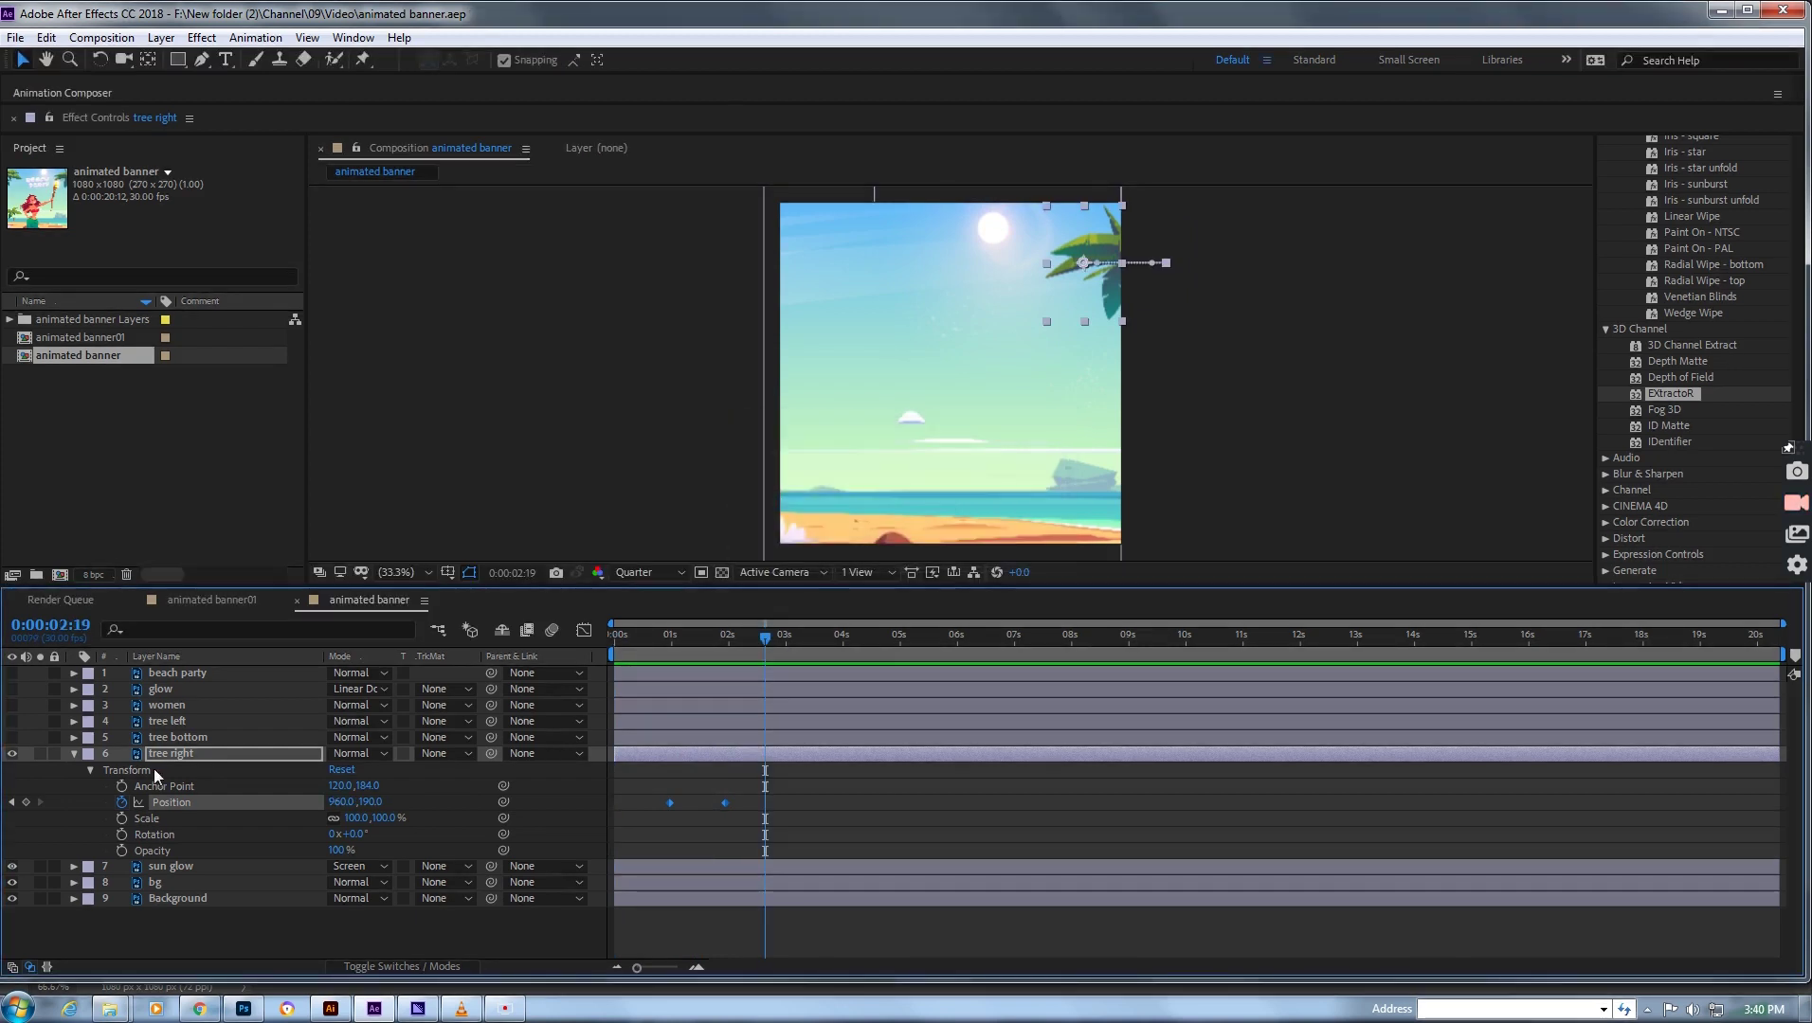
{"action": "left_click", "coordinate": [74, 753]}
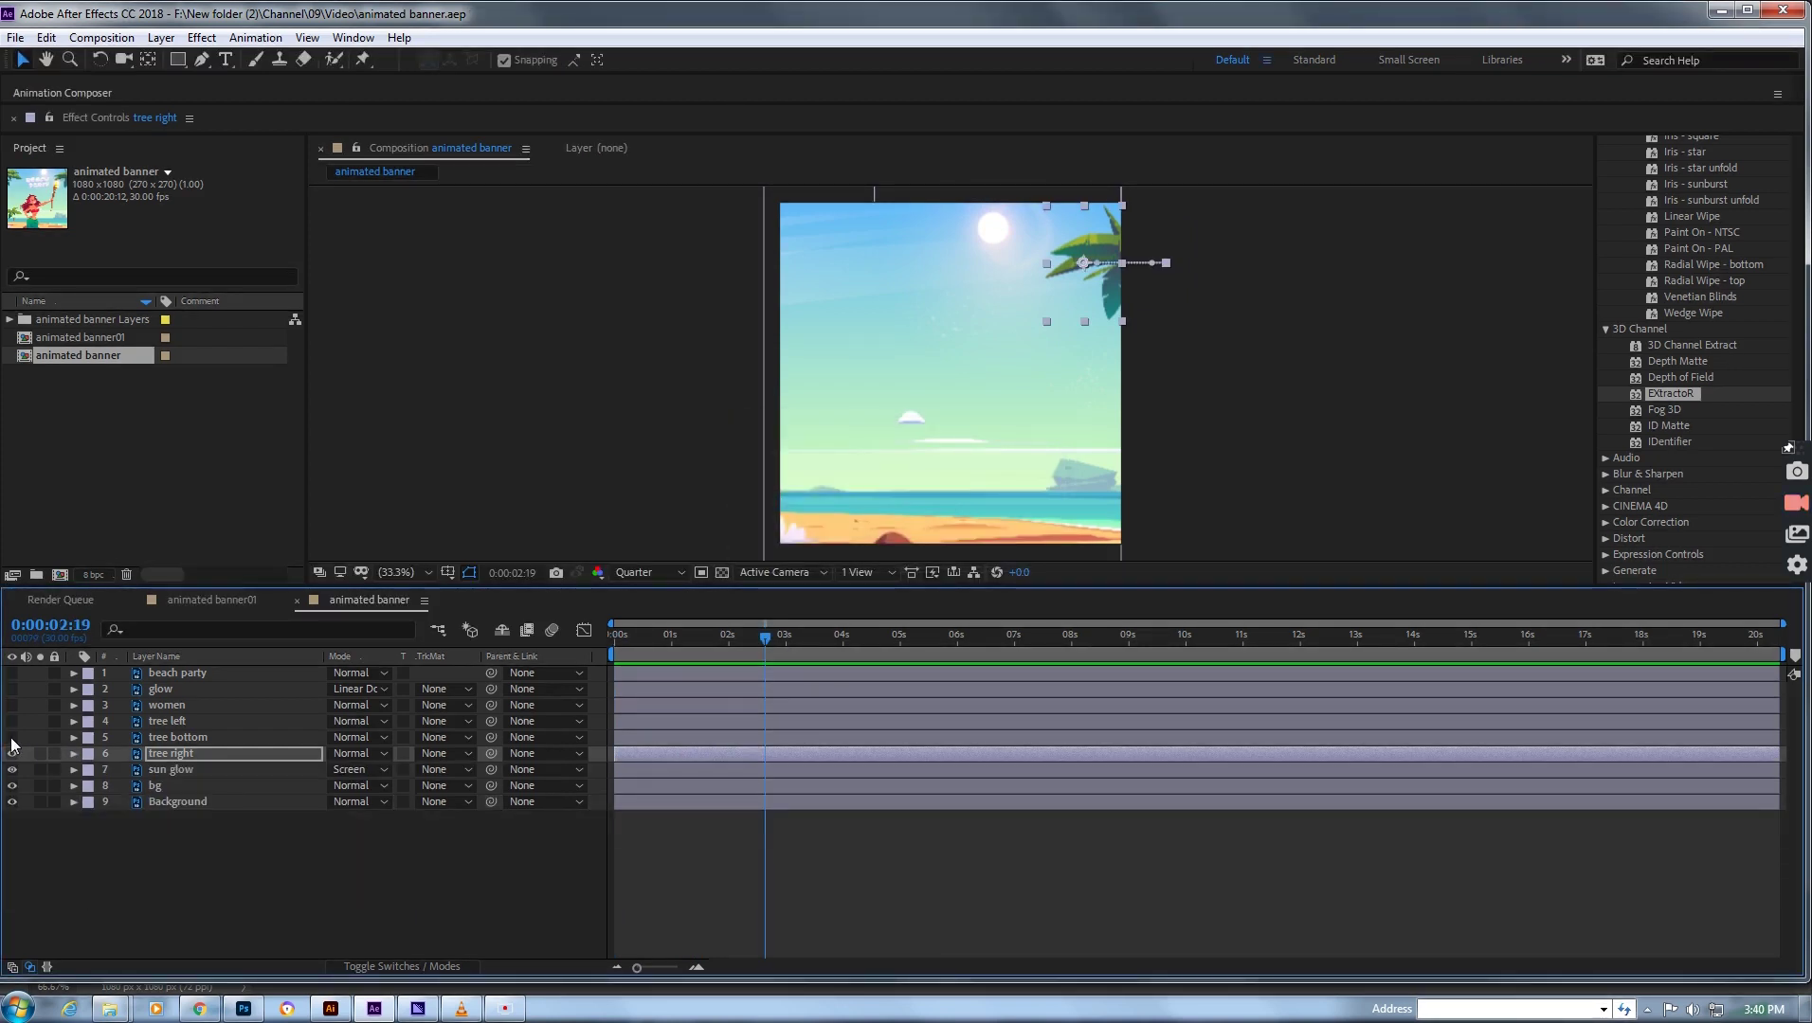
- Make the tree left palm visible, select it and open its Transform properties
{"action": "left_click", "coordinate": [11, 737]}
{"action": "left_click", "coordinate": [11, 737]}
{"action": "left_click", "coordinate": [11, 721]}
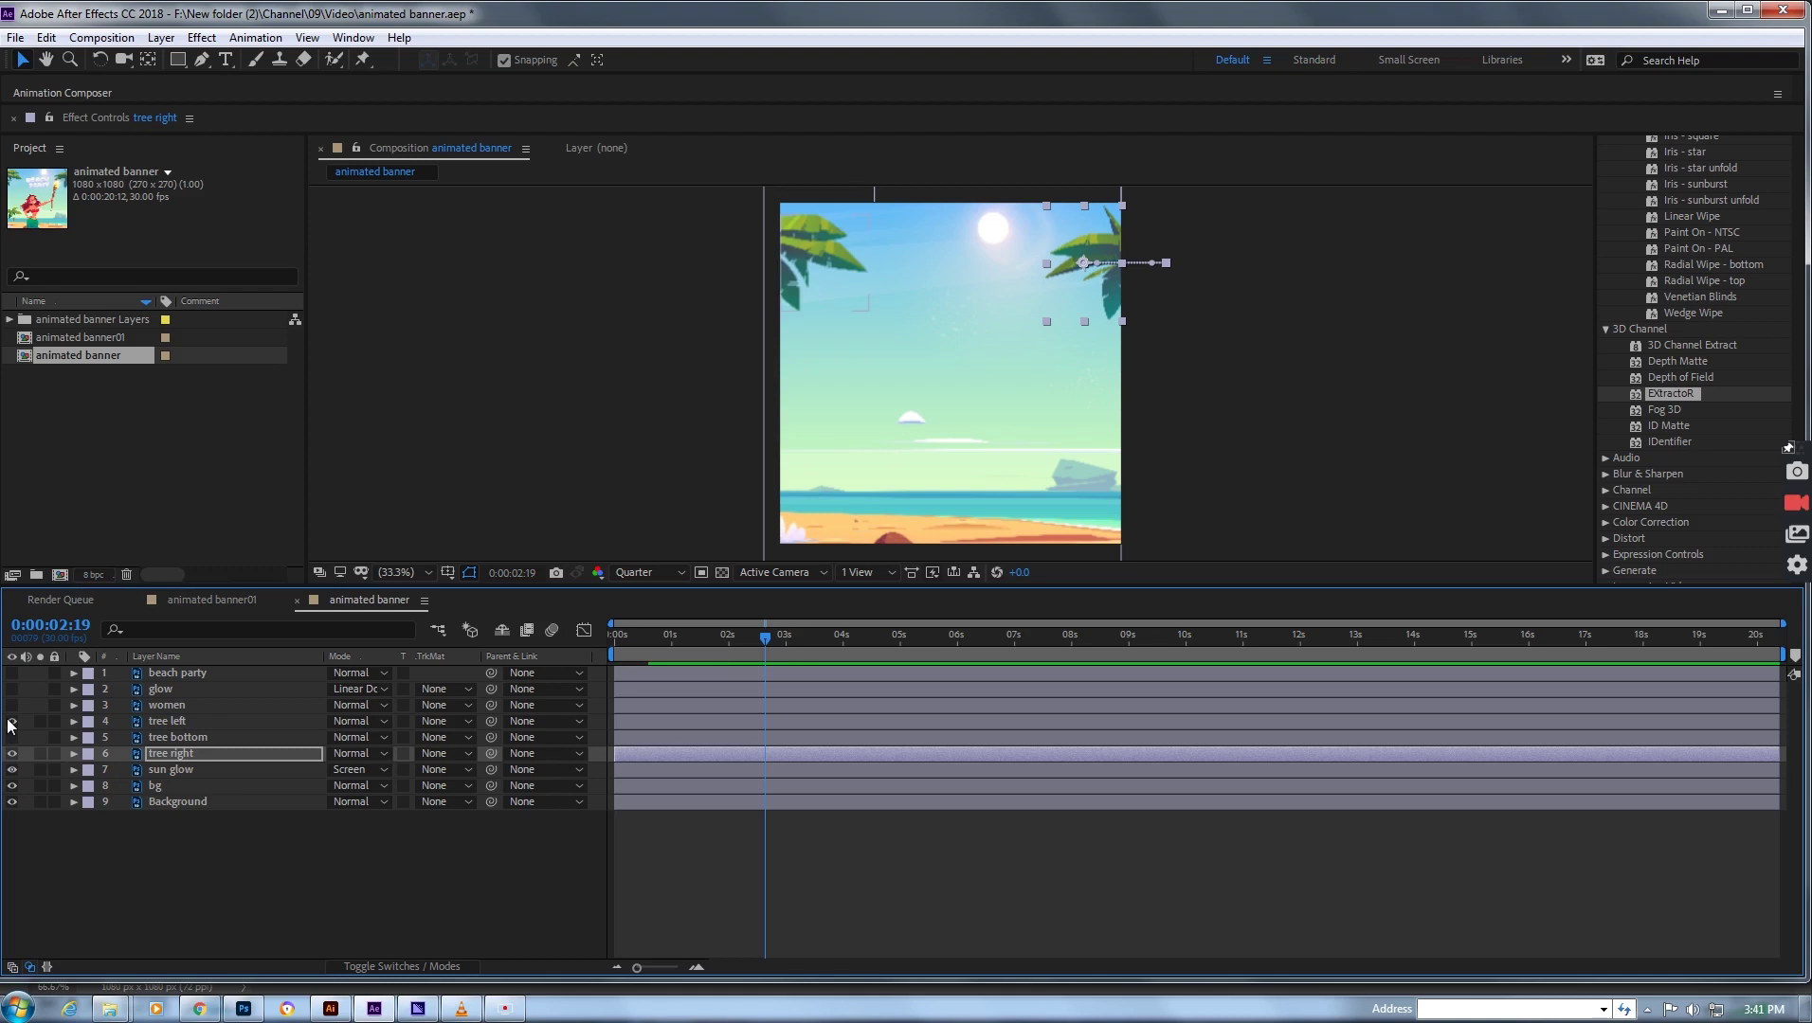
{"action": "left_click", "coordinate": [217, 715]}
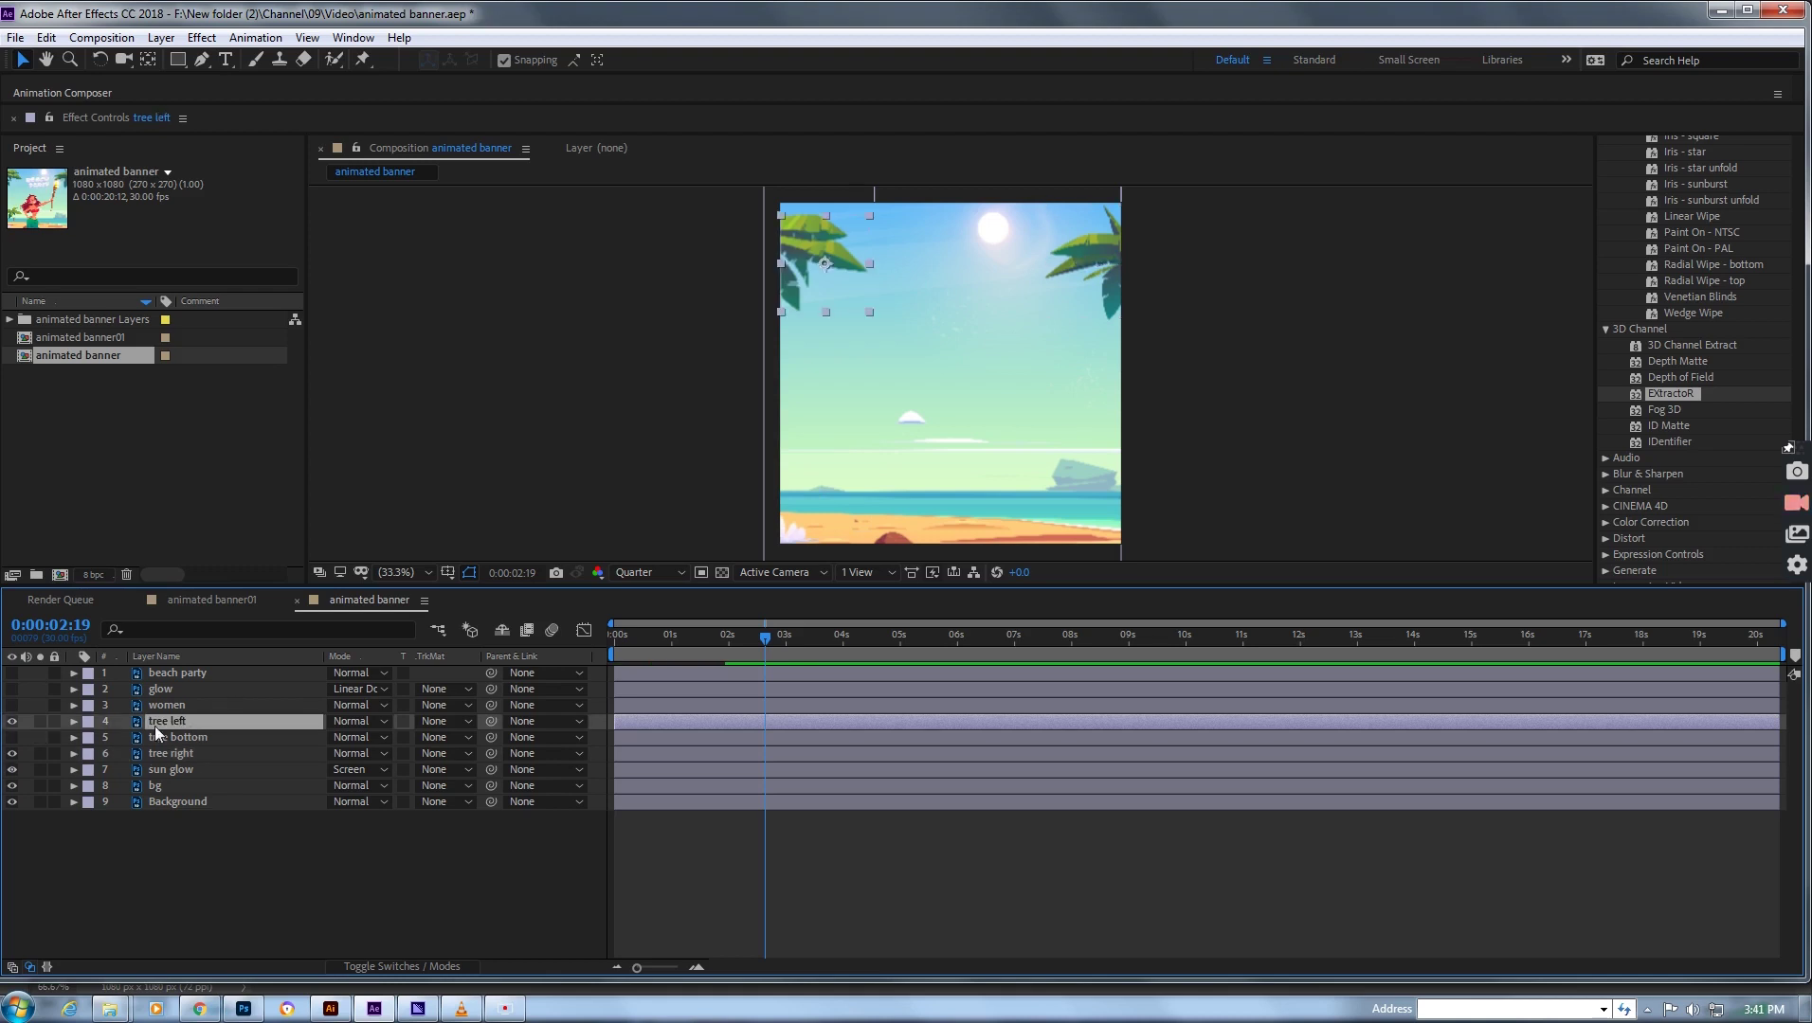
{"action": "left_click", "coordinate": [74, 723]}
{"action": "left_click", "coordinate": [89, 738]}
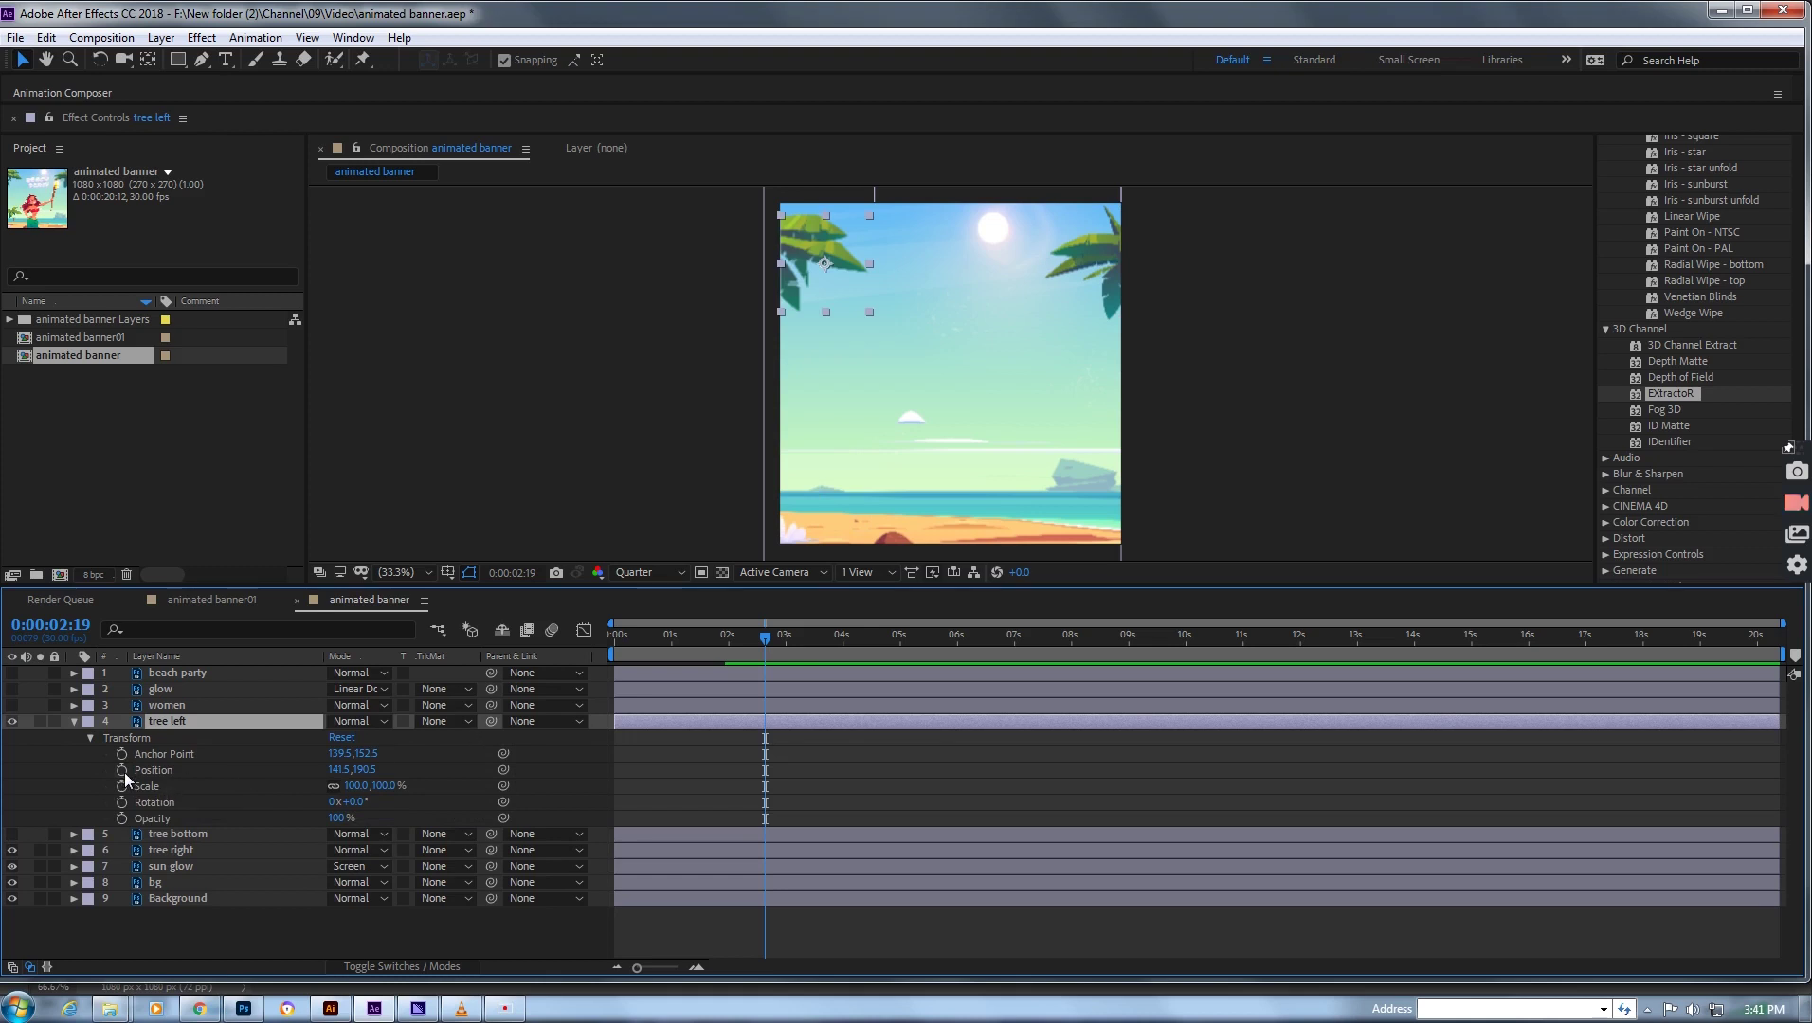
- Keyframe tree left's Position at 2:19 and 3:16, starting off the left edge
{"action": "left_click", "coordinate": [122, 771]}
{"action": "left_click_drag", "start_coordinate": [763, 640], "coordinate": [816, 644]}
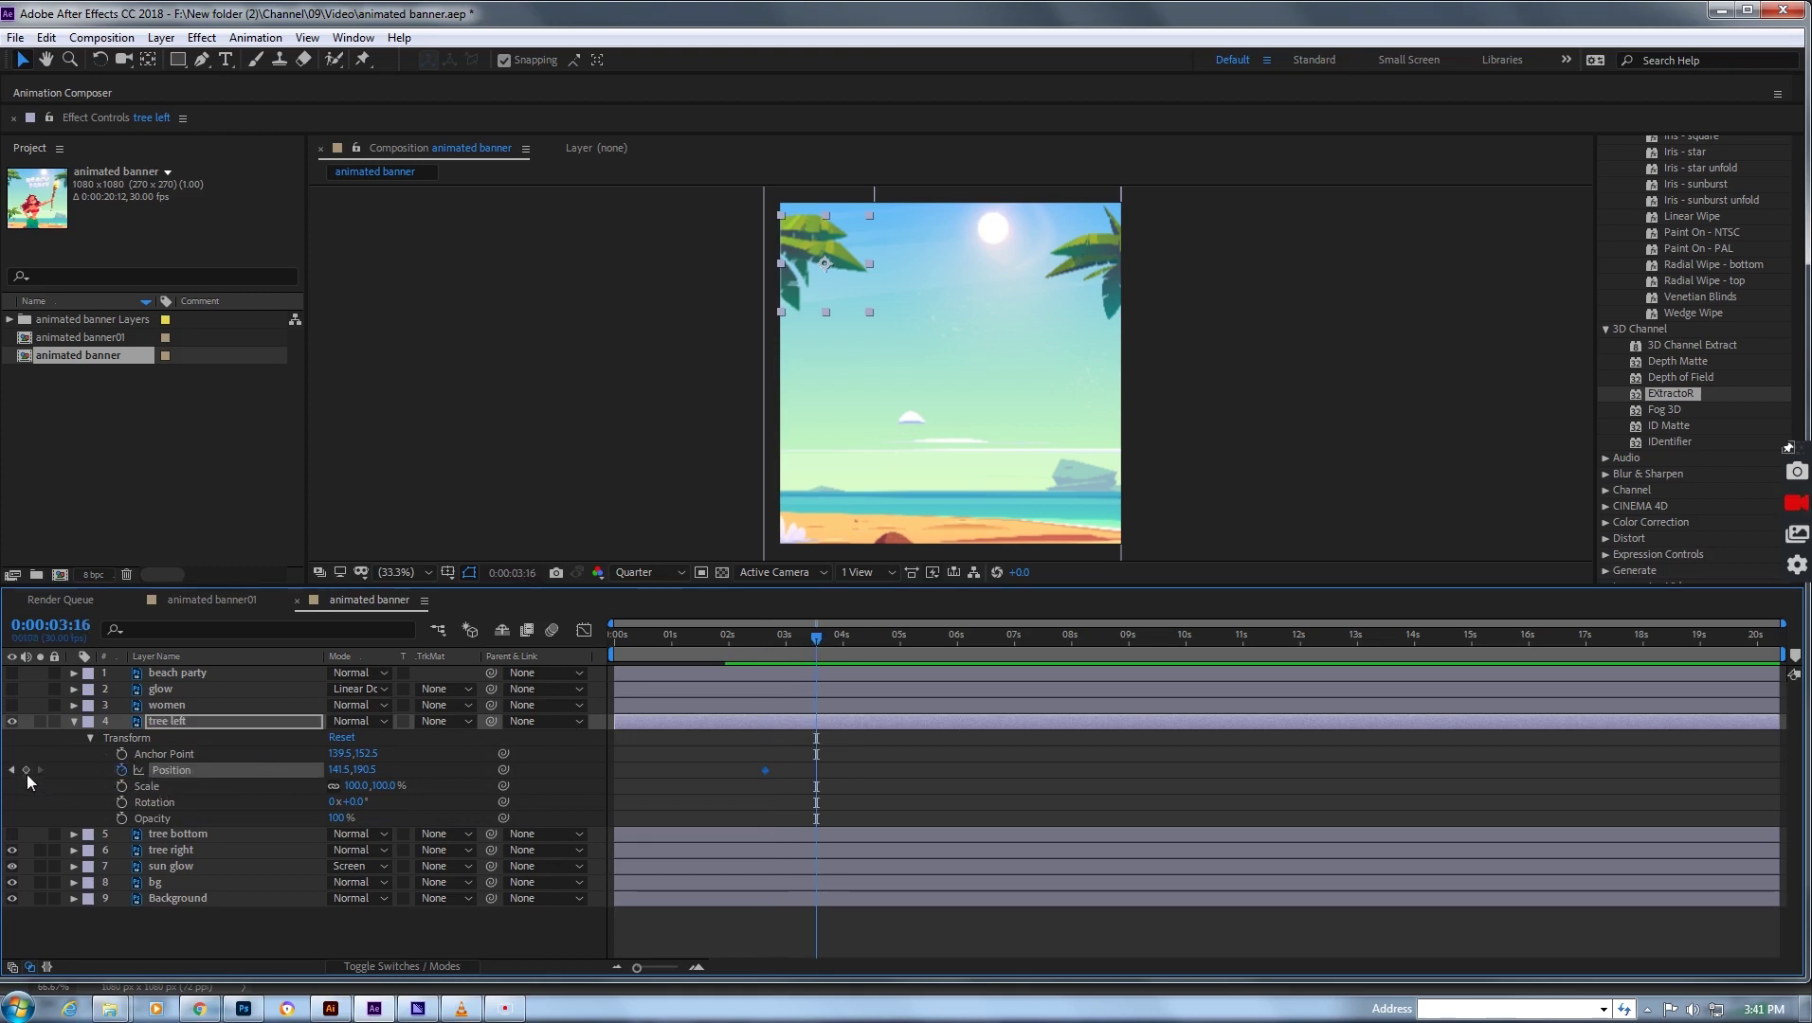
{"action": "left_click", "coordinate": [26, 770]}
{"action": "left_click_drag", "start_coordinate": [811, 642], "coordinate": [762, 645]}
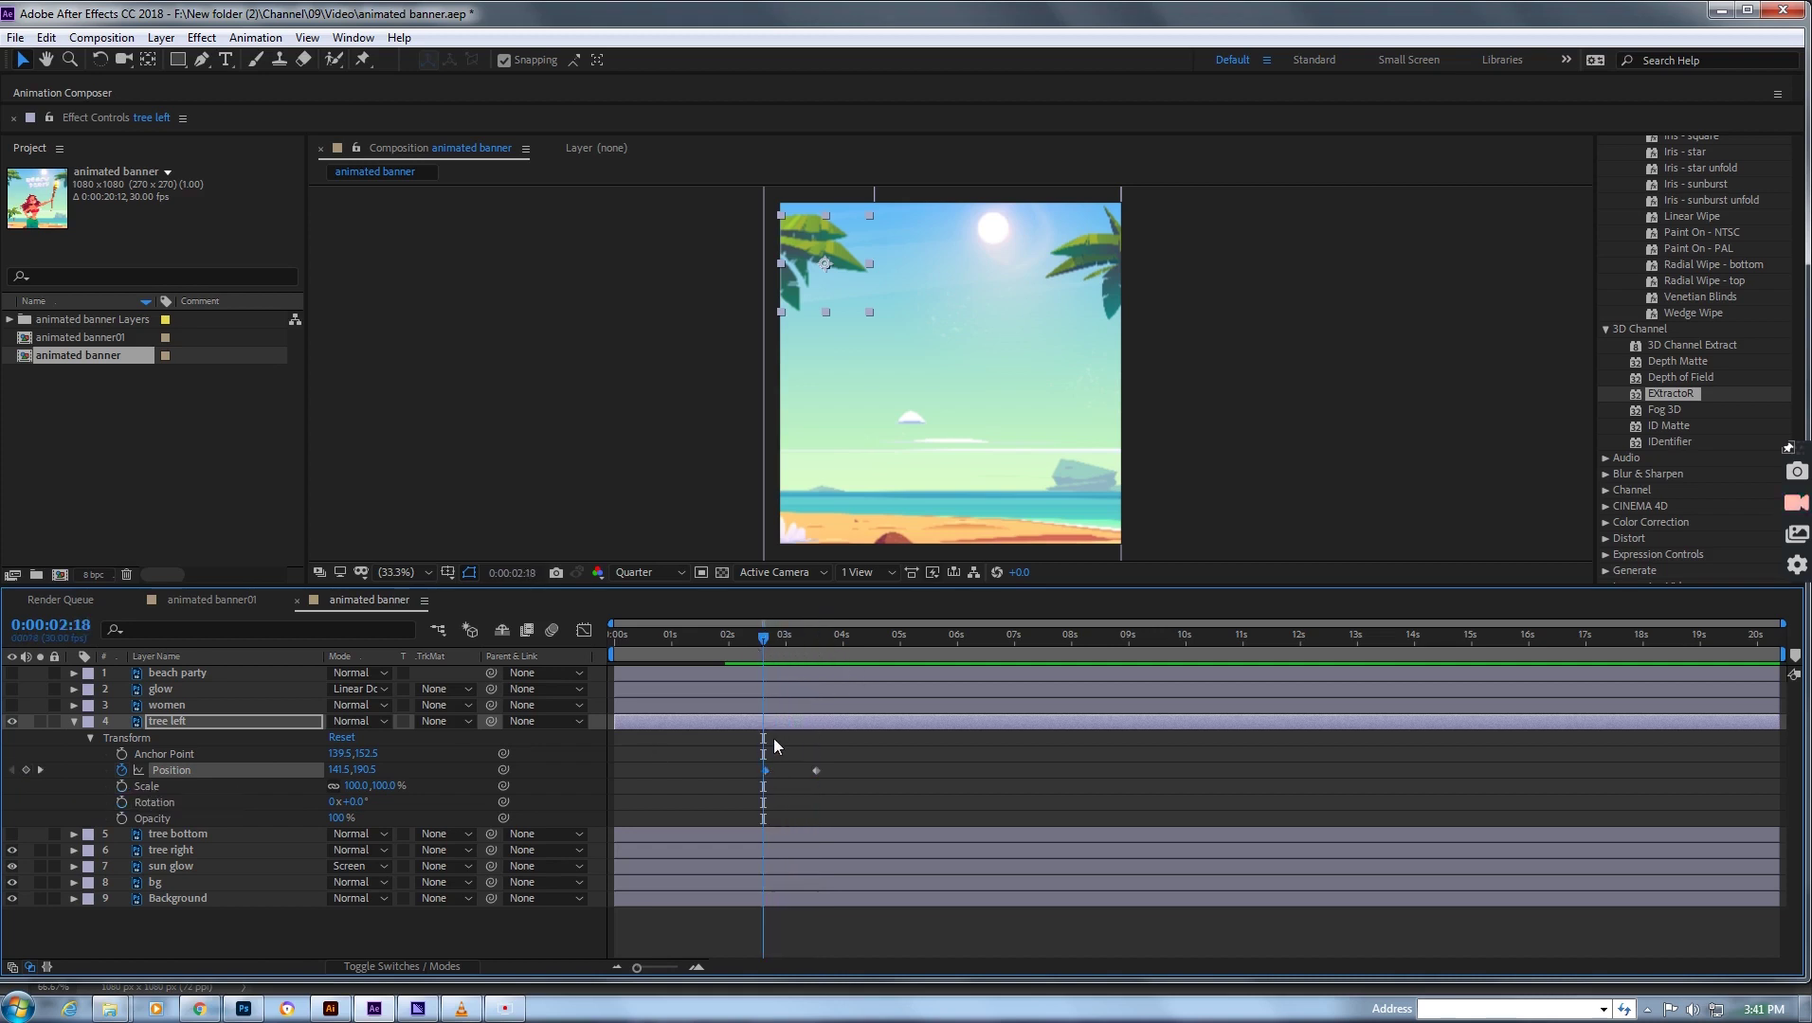
{"action": "left_click", "coordinate": [765, 642]}
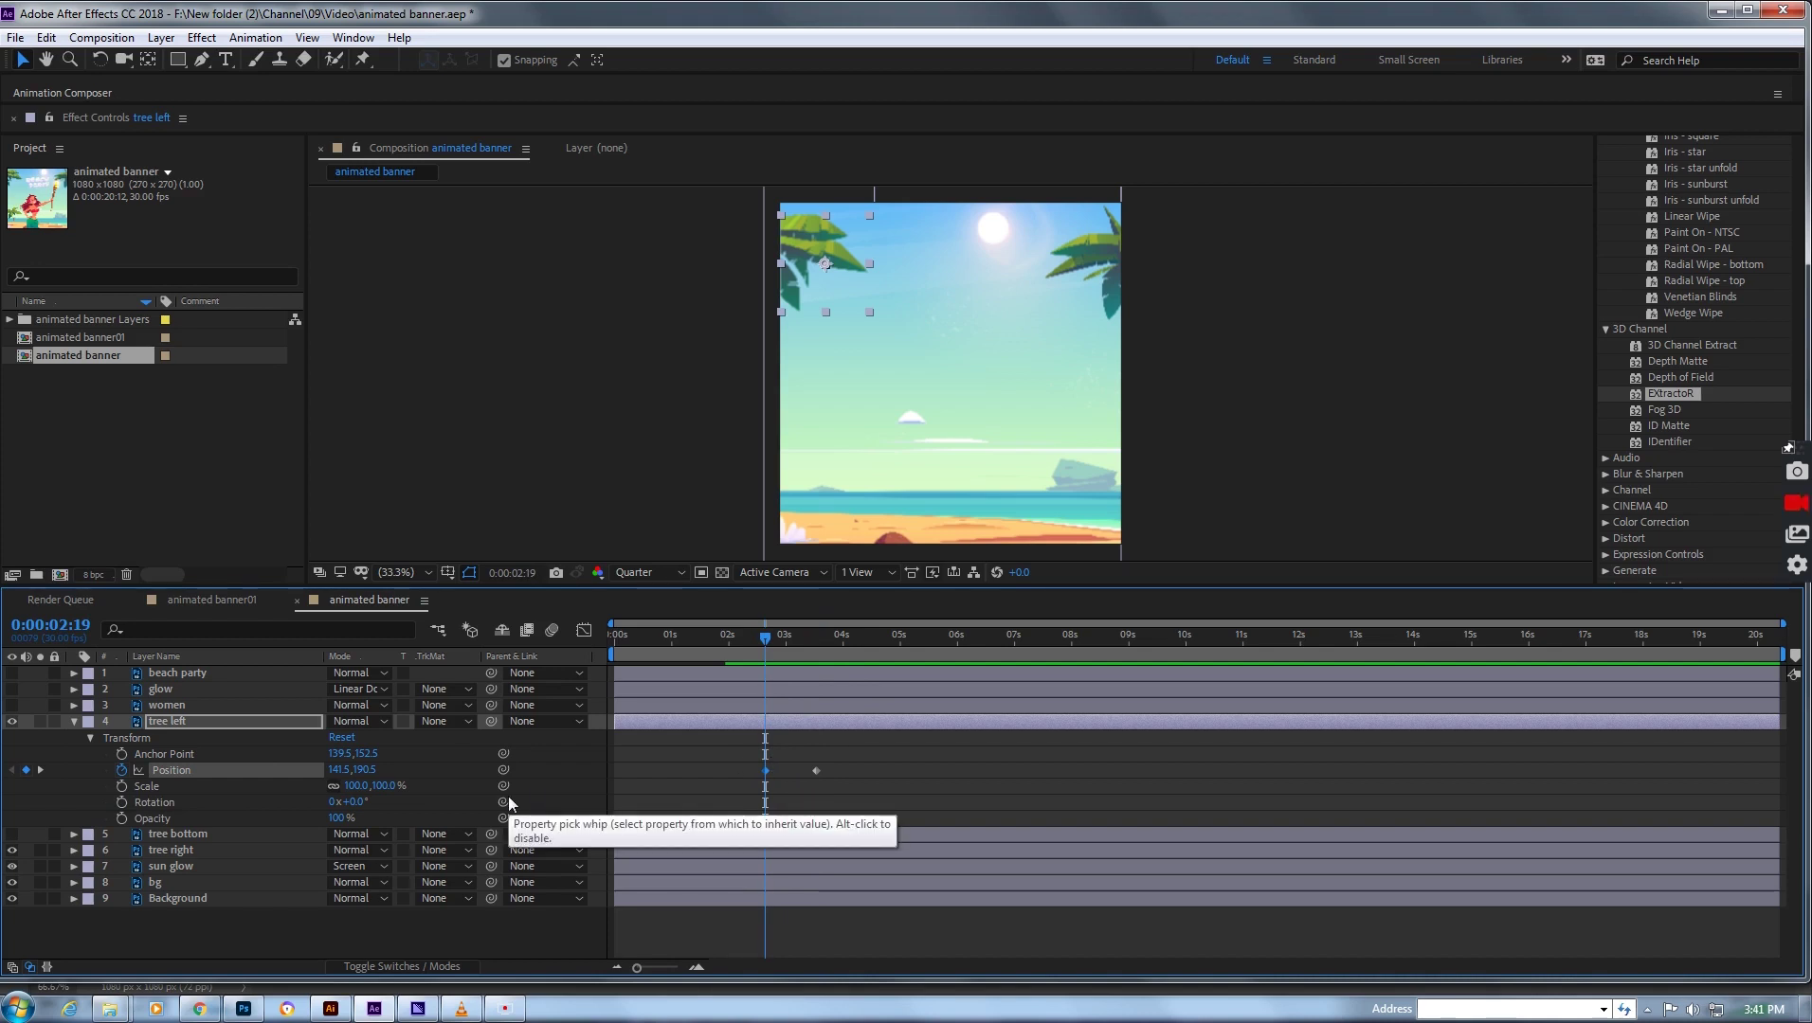
{"action": "key", "text": "shift+Left"}
{"action": "key", "text": "shift+Left"}
{"action": "key", "text": "shift+Left"}
{"action": "key", "text": "shift+Left"}
{"action": "key", "text": "shift+Left"}
{"action": "key", "text": "shift+Left"}
{"action": "key", "text": "shift+Left"}
{"action": "key", "text": "shift+Left"}
{"action": "key", "text": "shift+Left"}
{"action": "key", "text": "shift+Left"}
{"action": "key", "text": "shift+Left"}
{"action": "key", "text": "shift+Left"}
{"action": "key", "text": "shift+Left"}
{"action": "key", "text": "shift+Left"}
{"action": "key", "text": "shift+Left"}
{"action": "key", "text": "shift+Left"}
{"action": "key", "text": "shift+Left"}
{"action": "key", "text": "shift+Left"}
{"action": "key", "text": "shift+Left"}
{"action": "key", "text": "shift+Left"}
{"action": "key", "text": "shift+Left"}
{"action": "key", "text": "shift+Left"}
{"action": "key", "text": "shift+Left"}
{"action": "key", "text": "shift+Left"}
{"action": "key", "text": "shift+Left"}
- Preview the slide-in from 0, apply Easy Ease to the Position keyframes, and collapse the layer
{"action": "key", "text": "KP_Enter"}
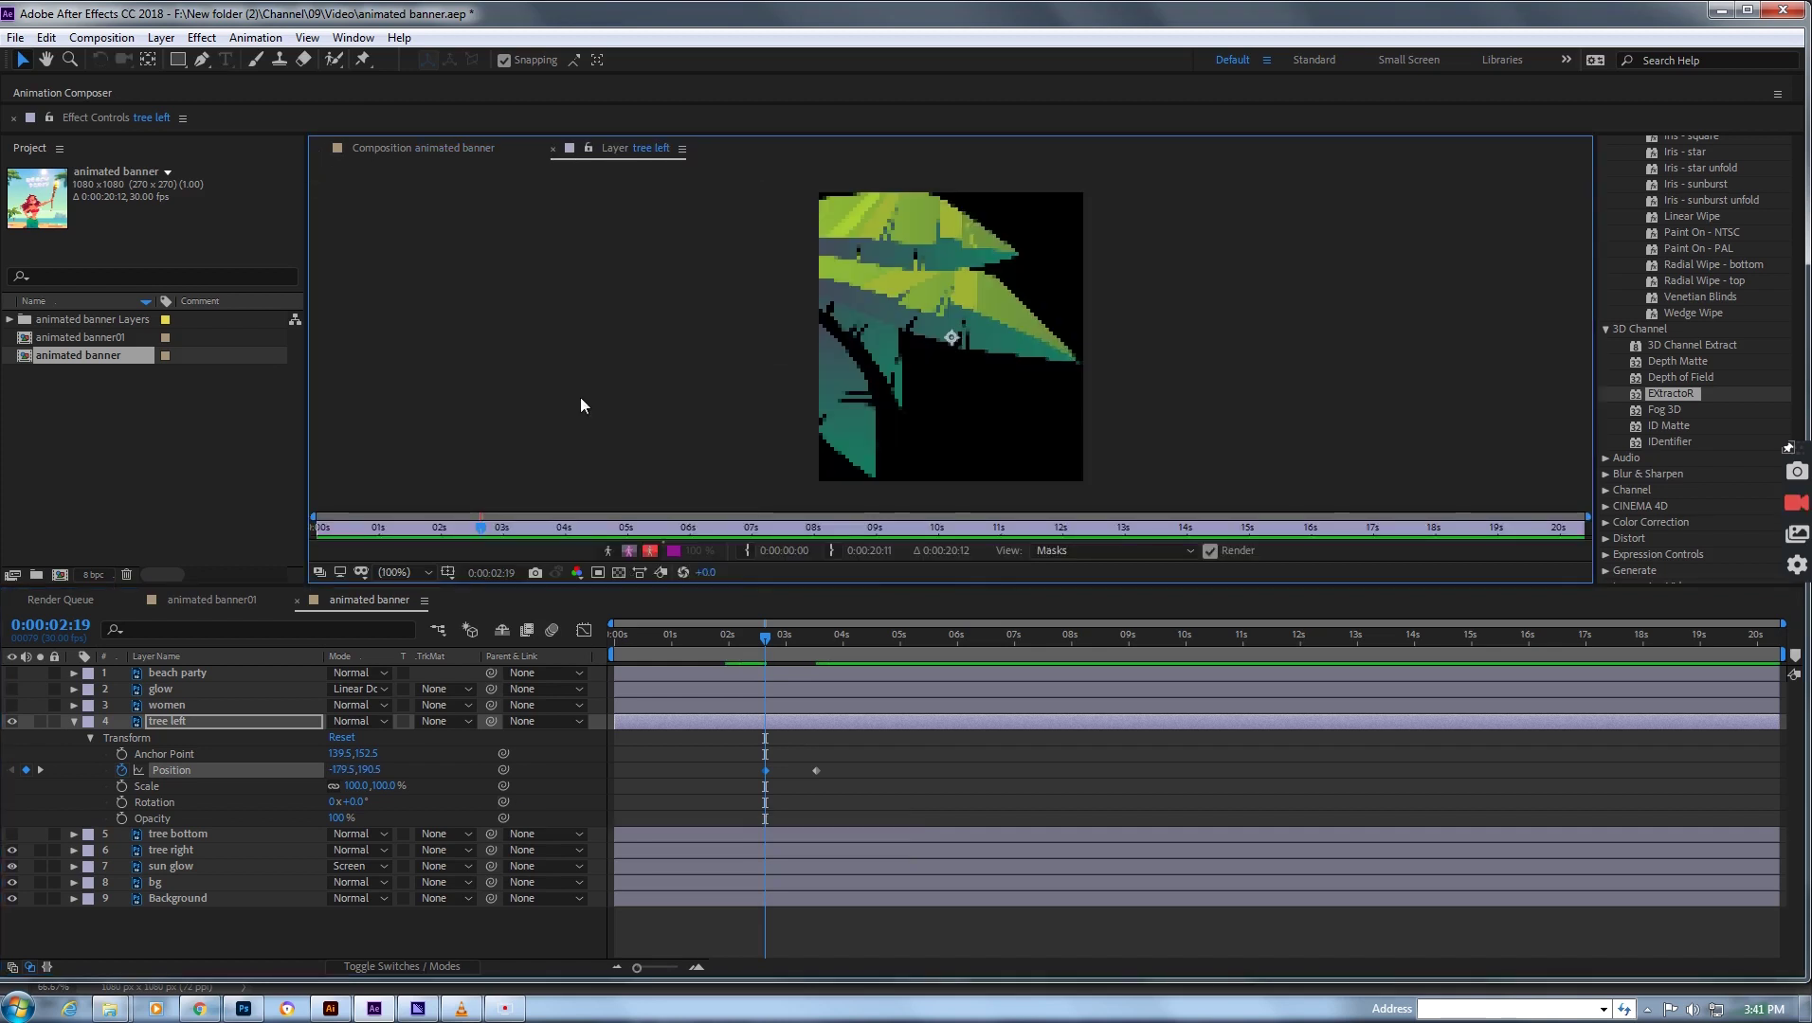
{"action": "left_click", "coordinate": [553, 148]}
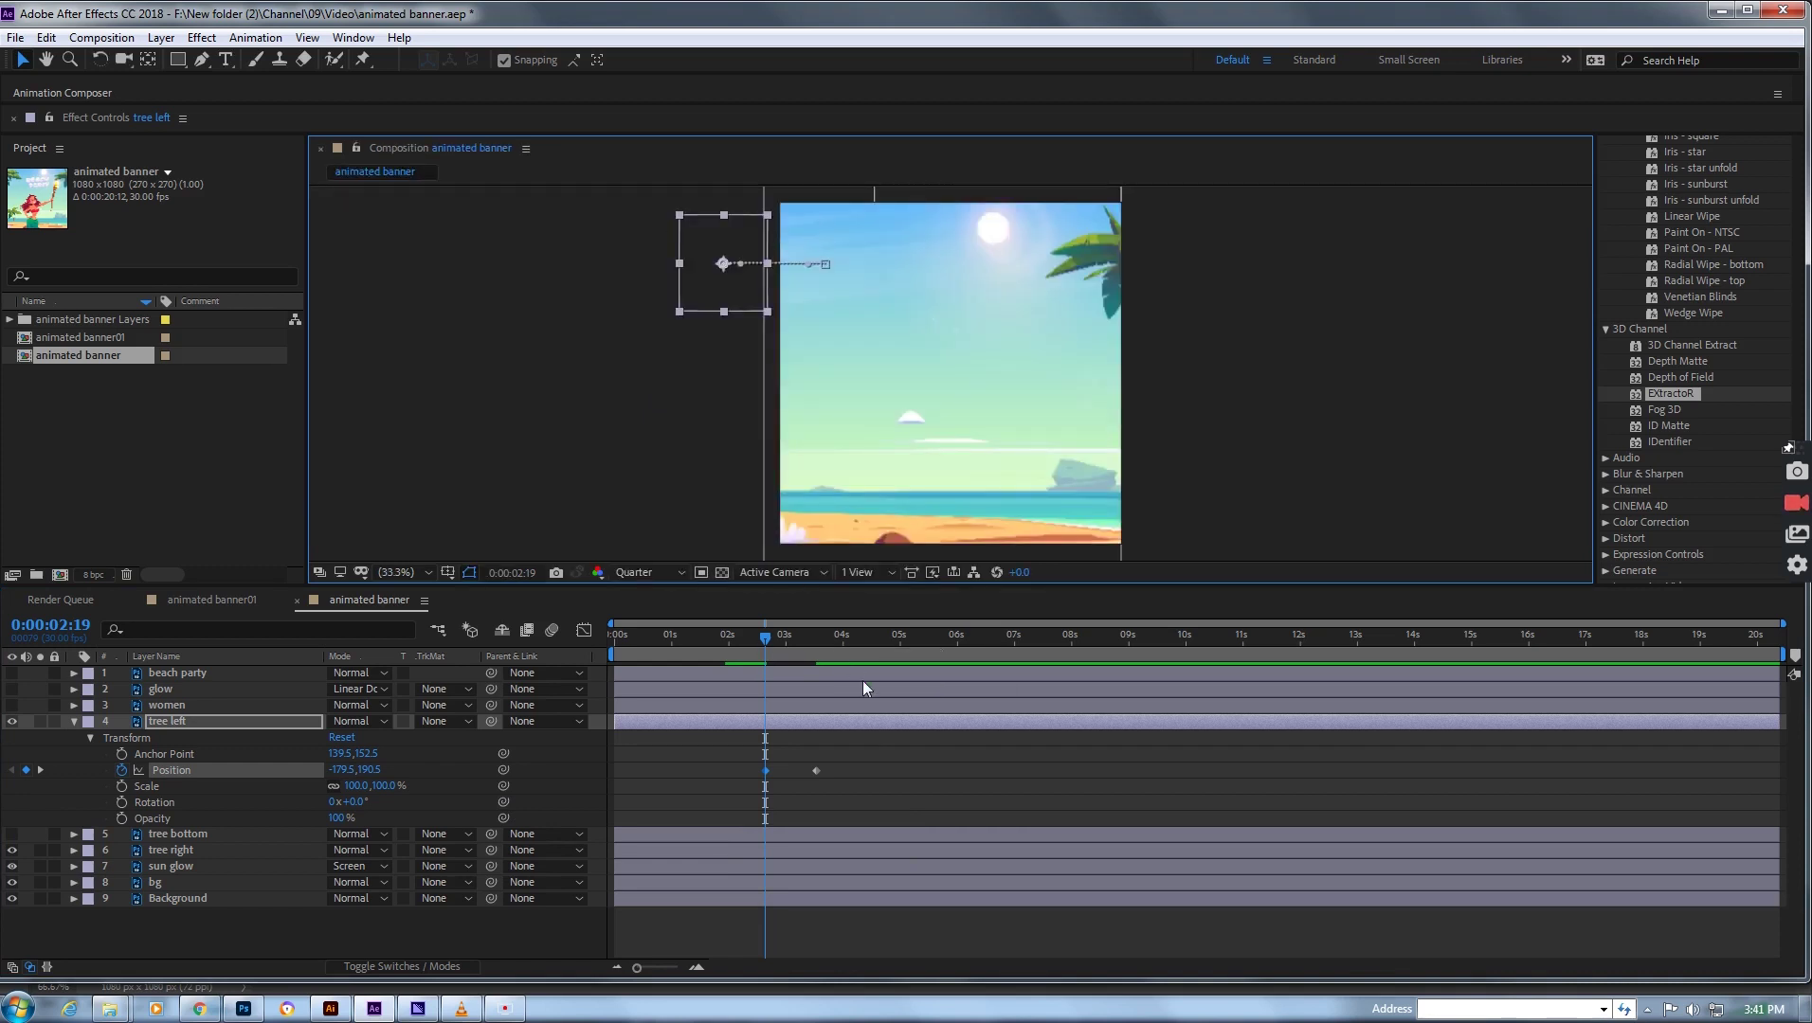
{"action": "left_click_drag", "start_coordinate": [740, 651], "coordinate": [592, 642]}
{"action": "key", "text": "space"}
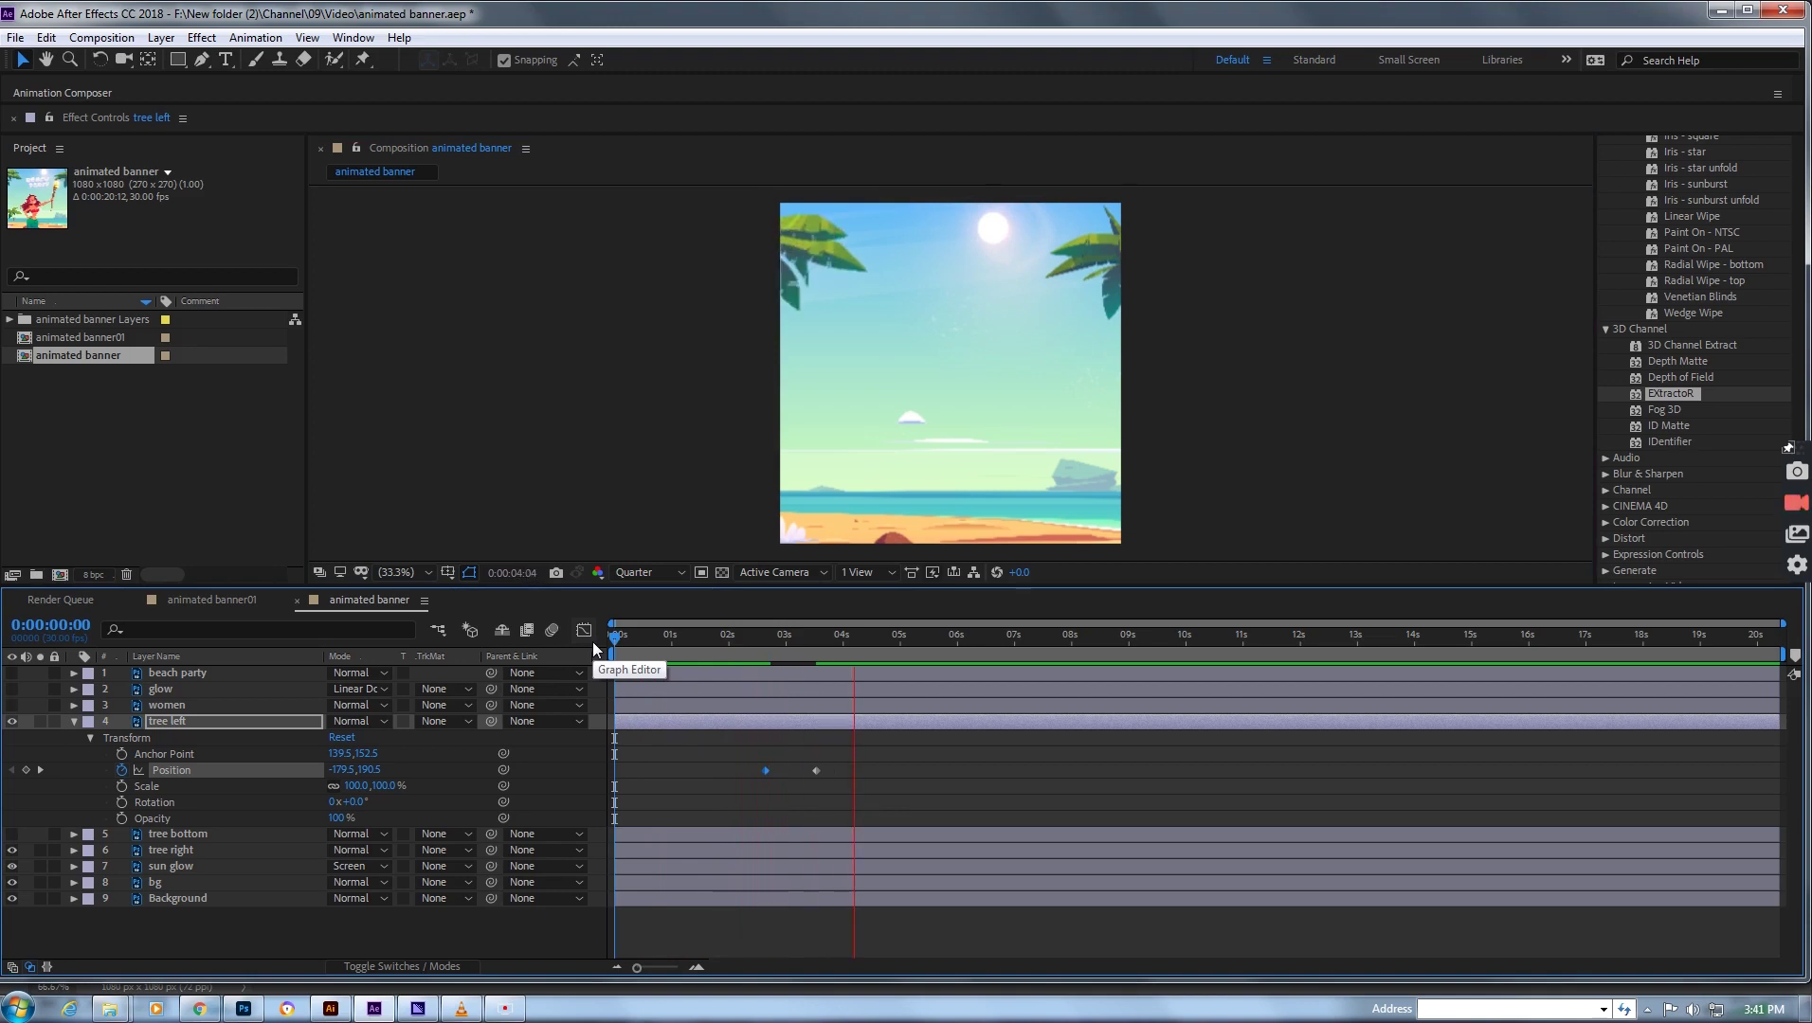
{"action": "key", "text": "space"}
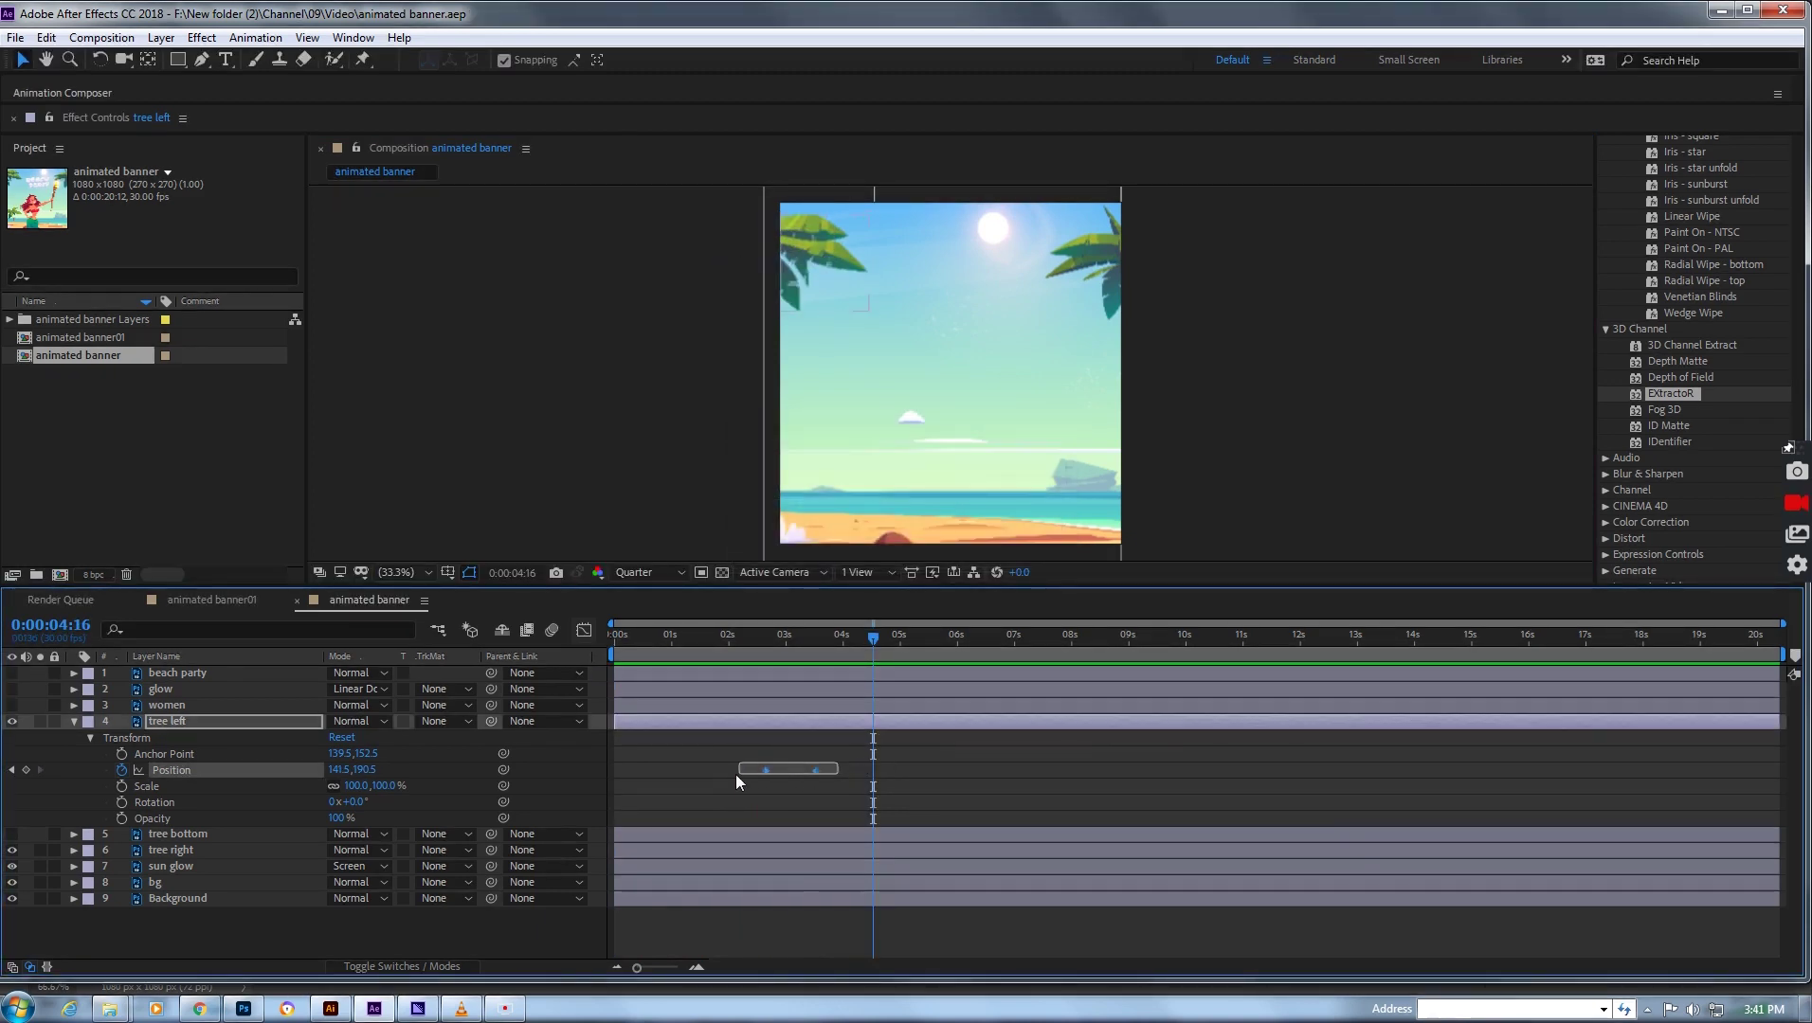
{"action": "key", "text": "F9"}
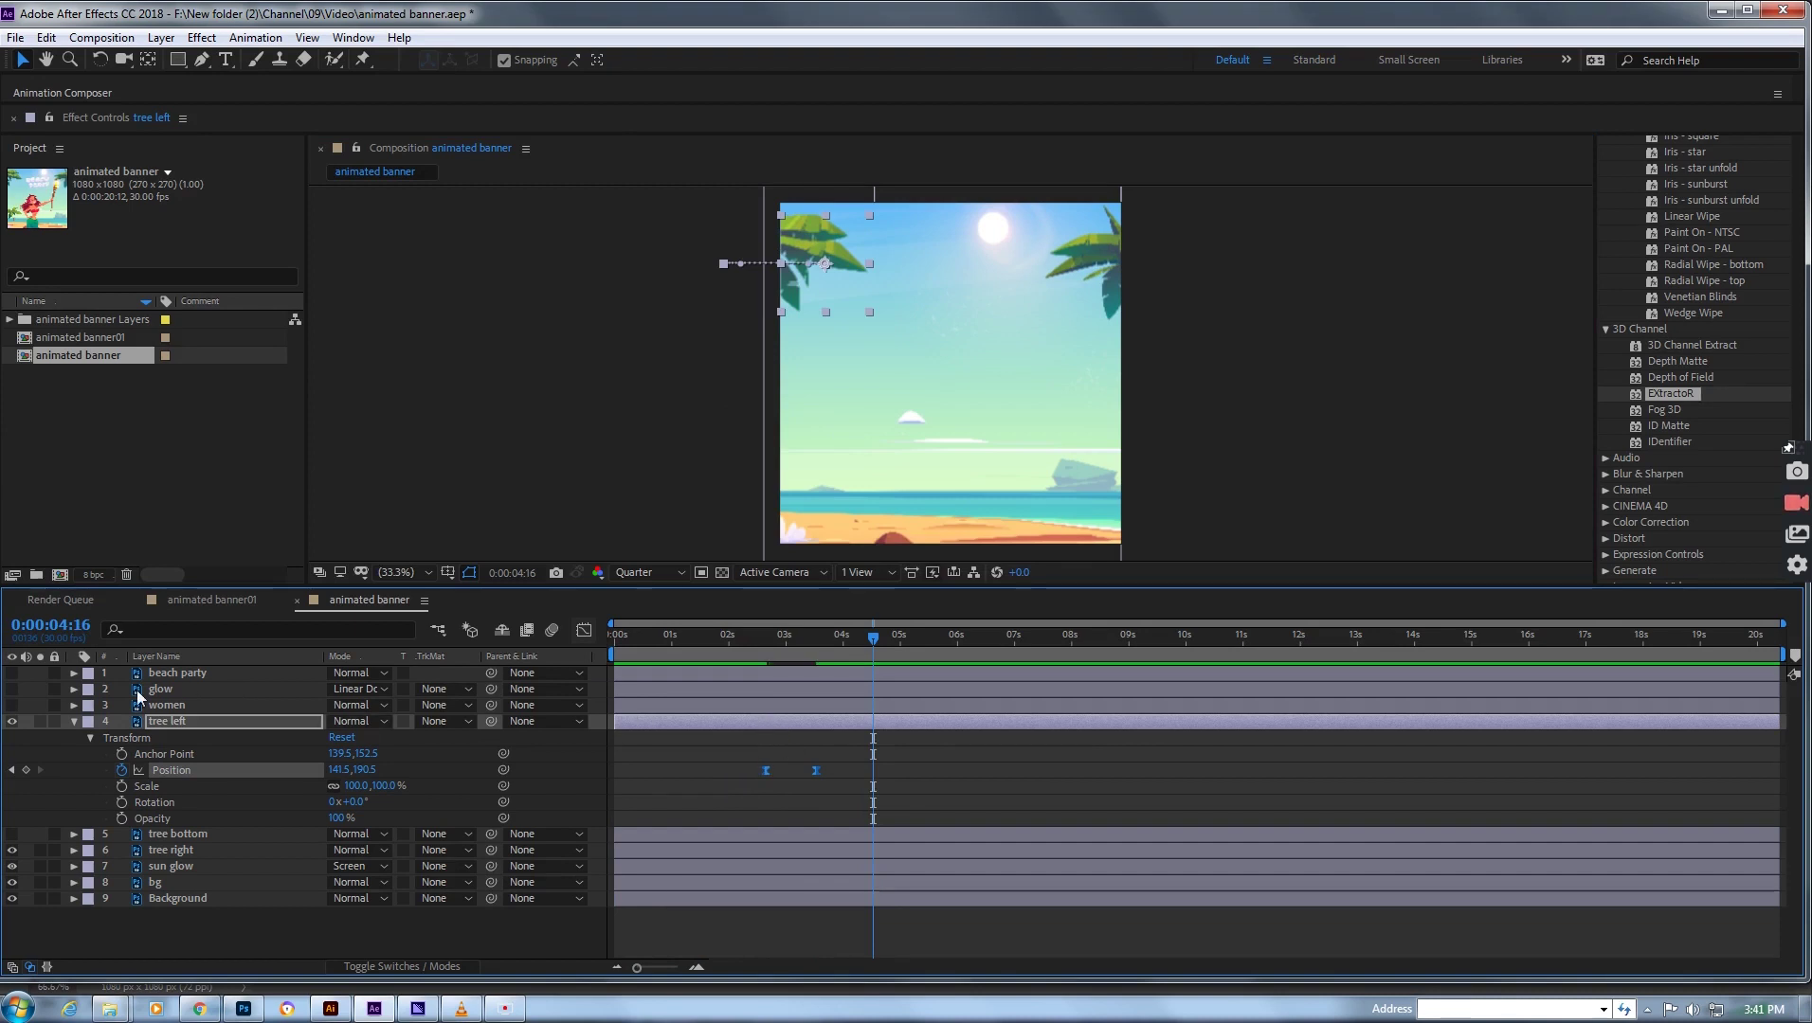
{"action": "left_click", "coordinate": [76, 720]}
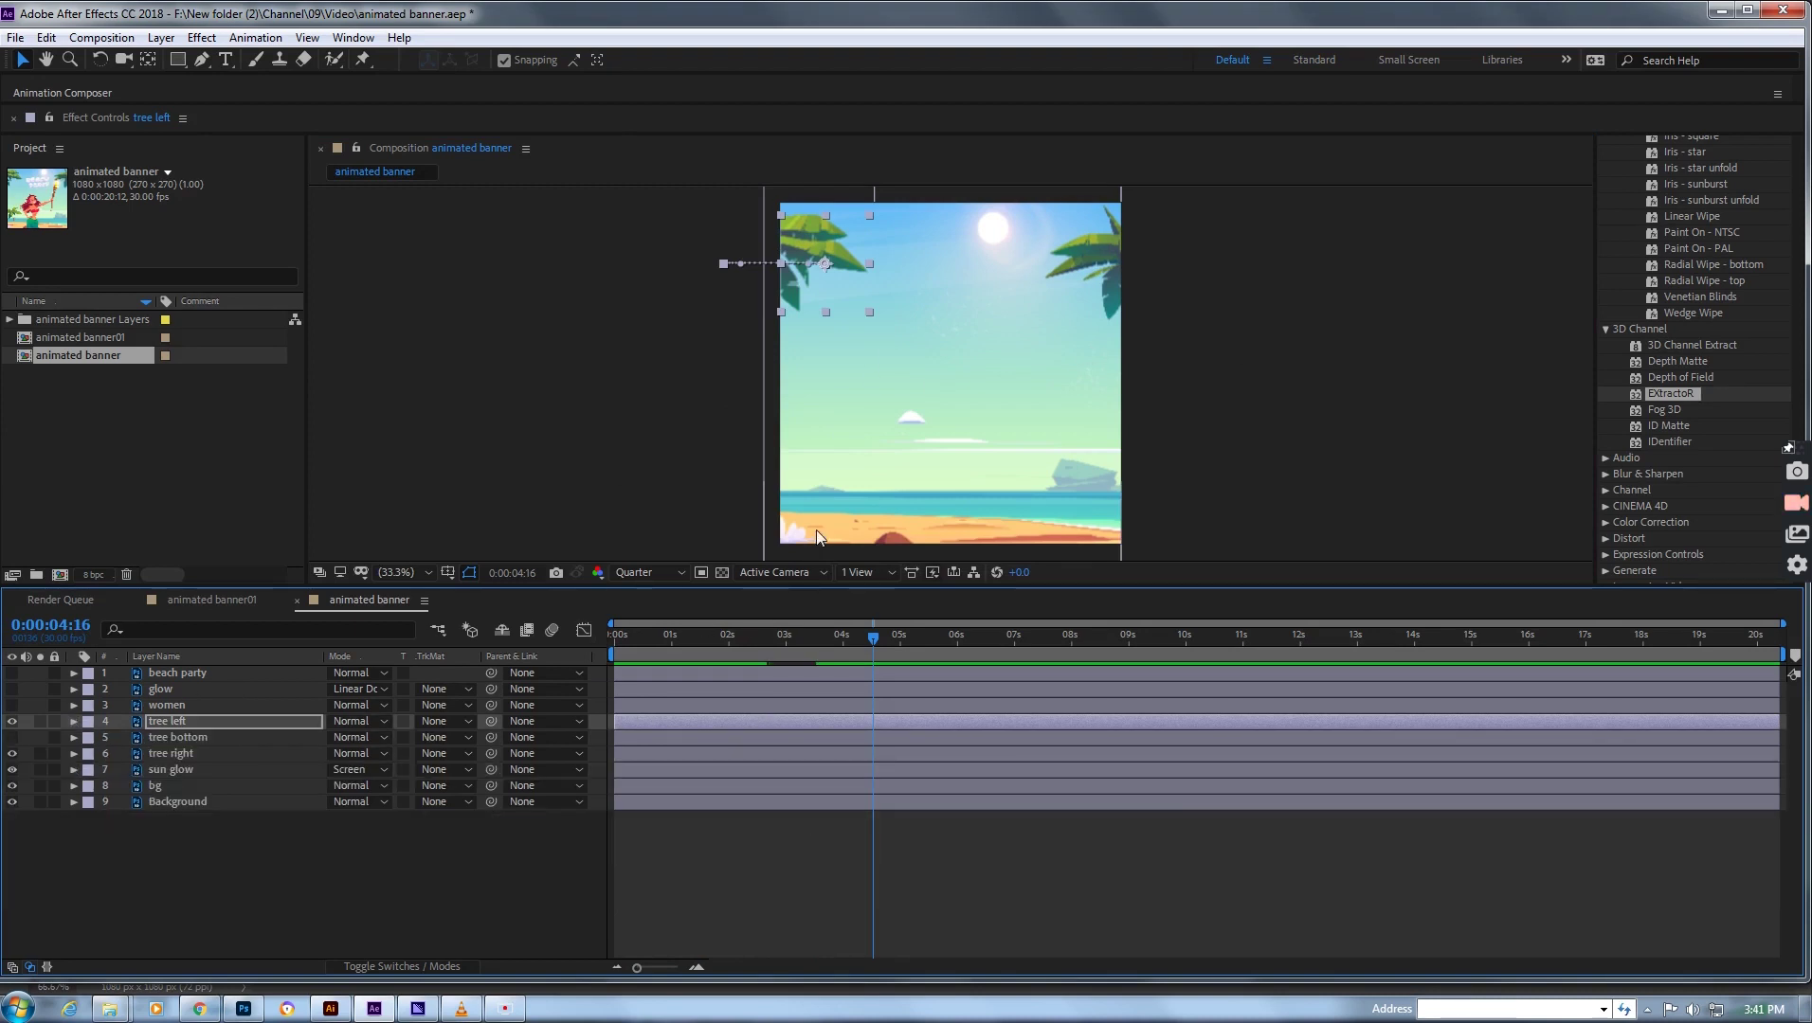
- Make the tree bottom palm visible, select it and reveal its Transform properties
{"action": "left_click", "coordinate": [13, 738]}
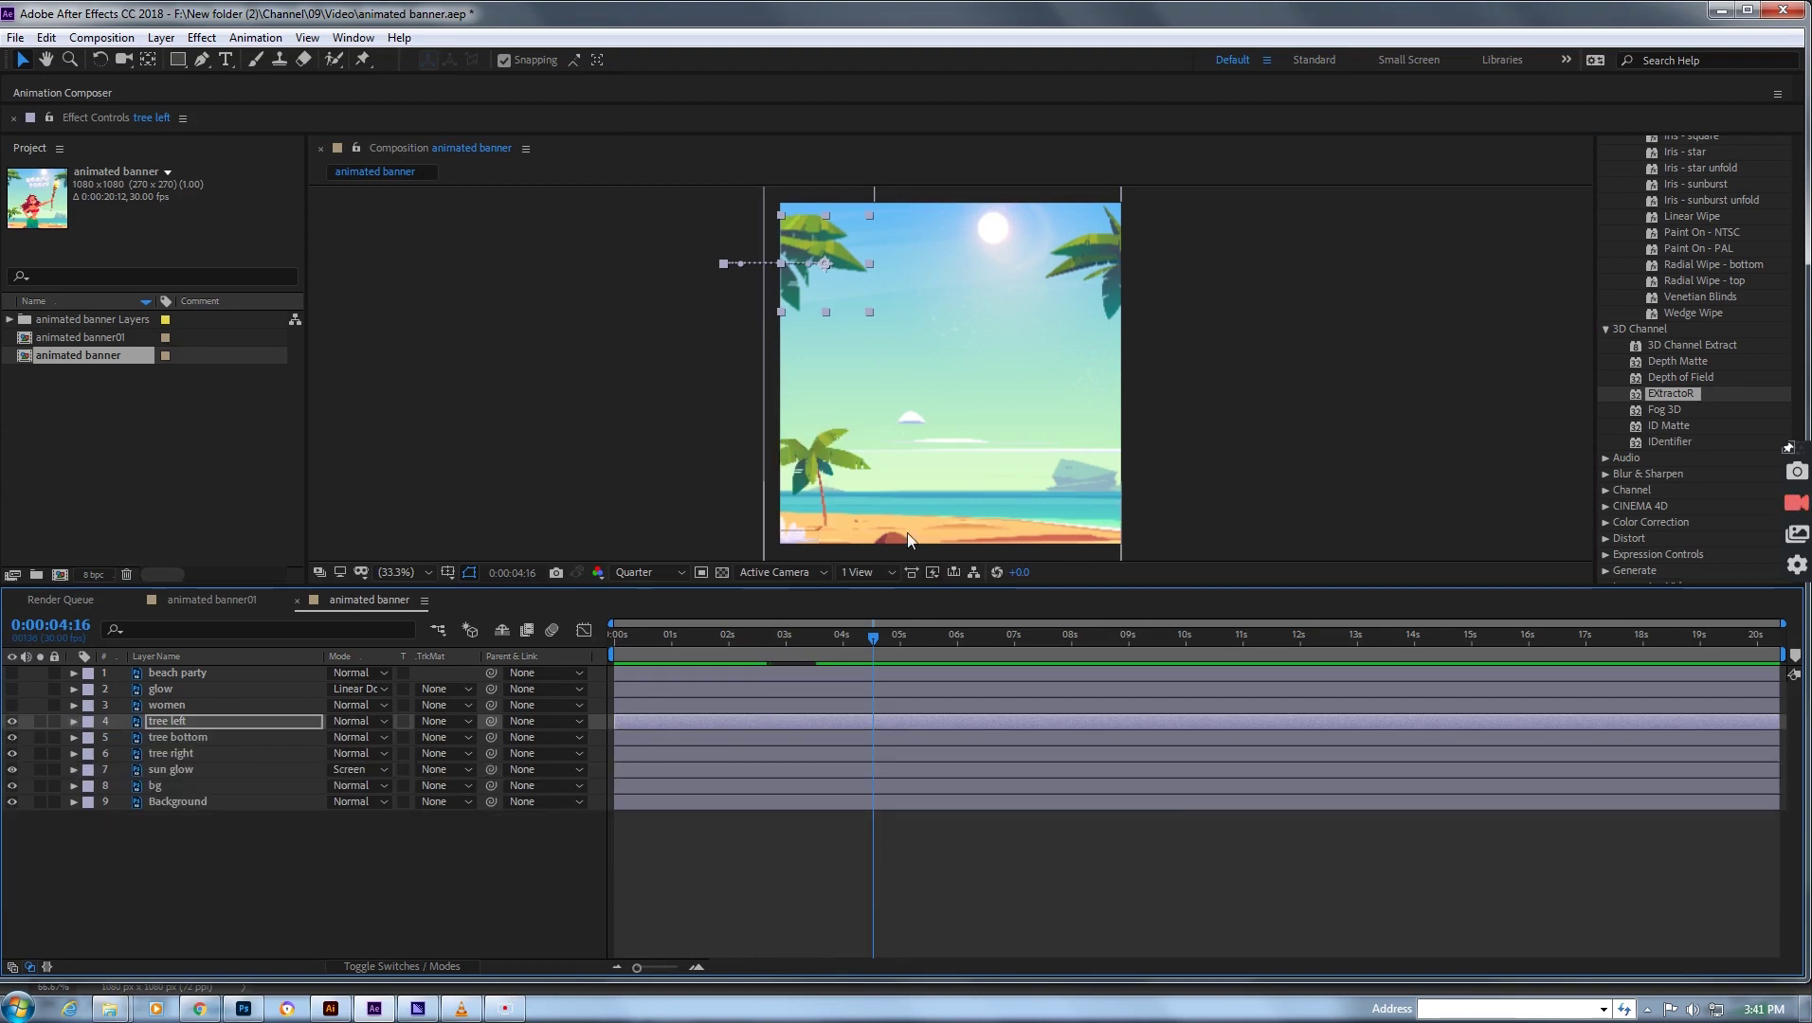
{"action": "left_click", "coordinate": [212, 737]}
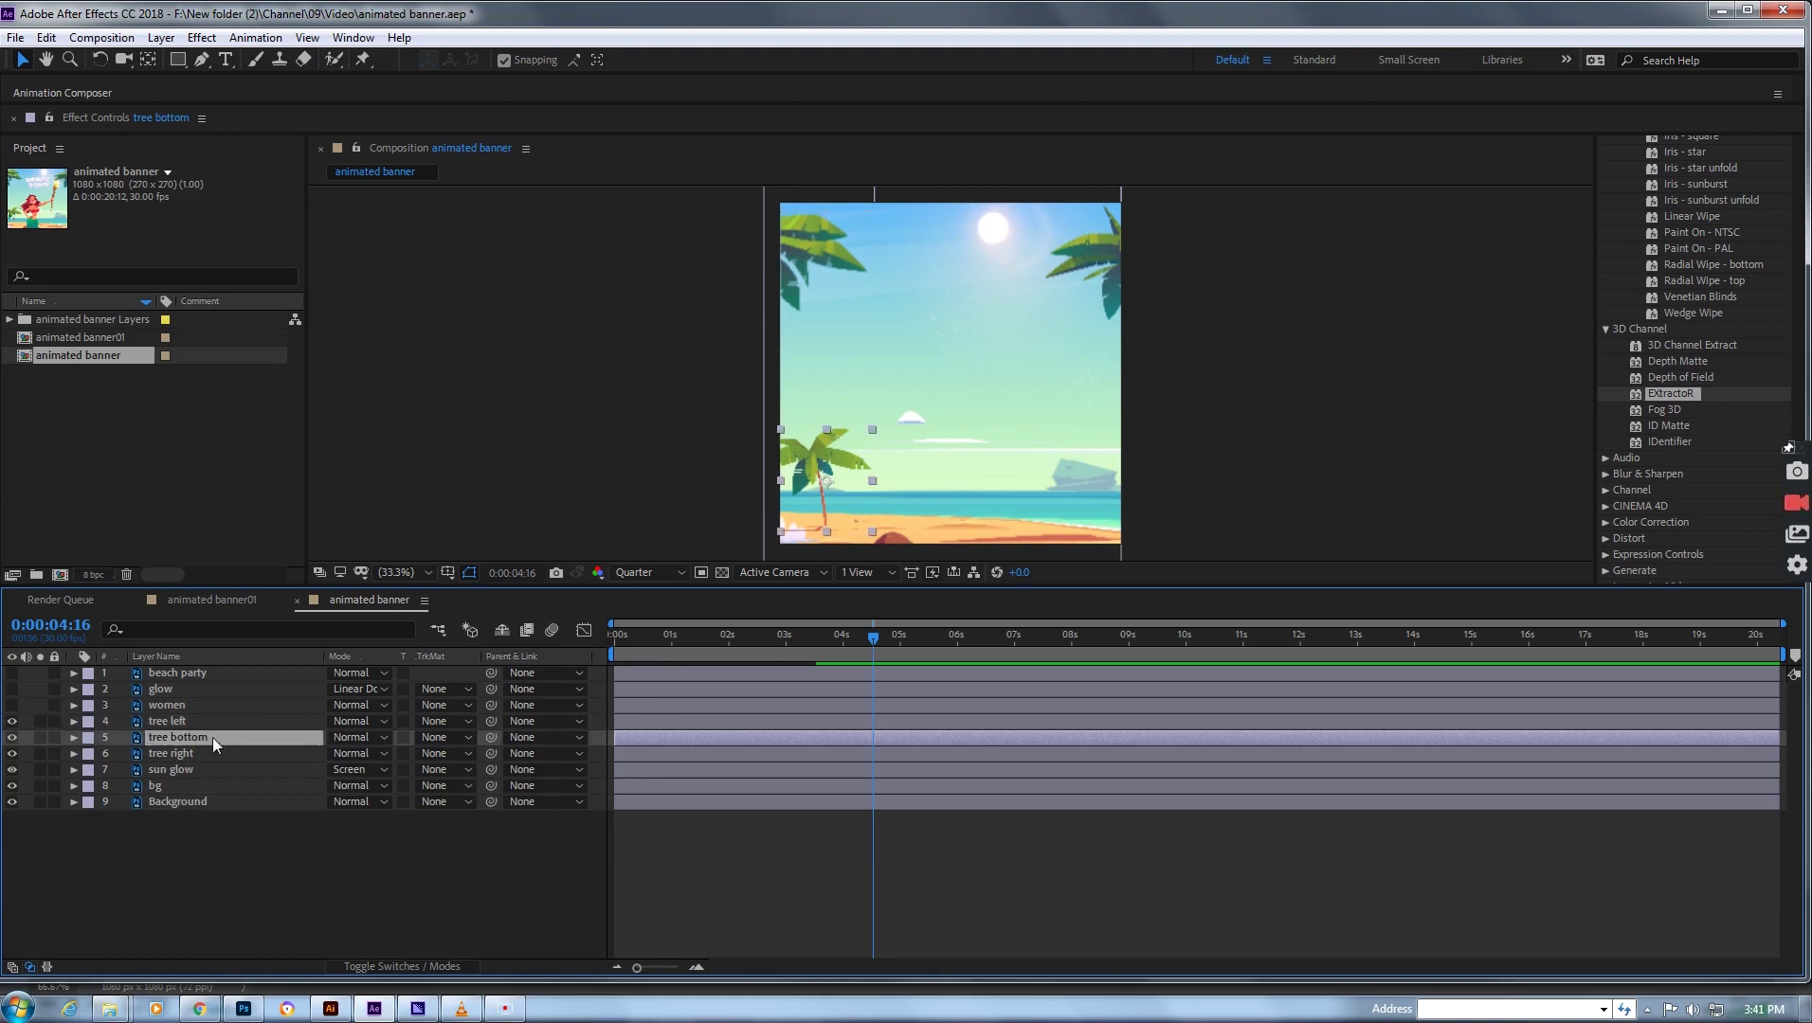
{"action": "left_click", "coordinate": [73, 737]}
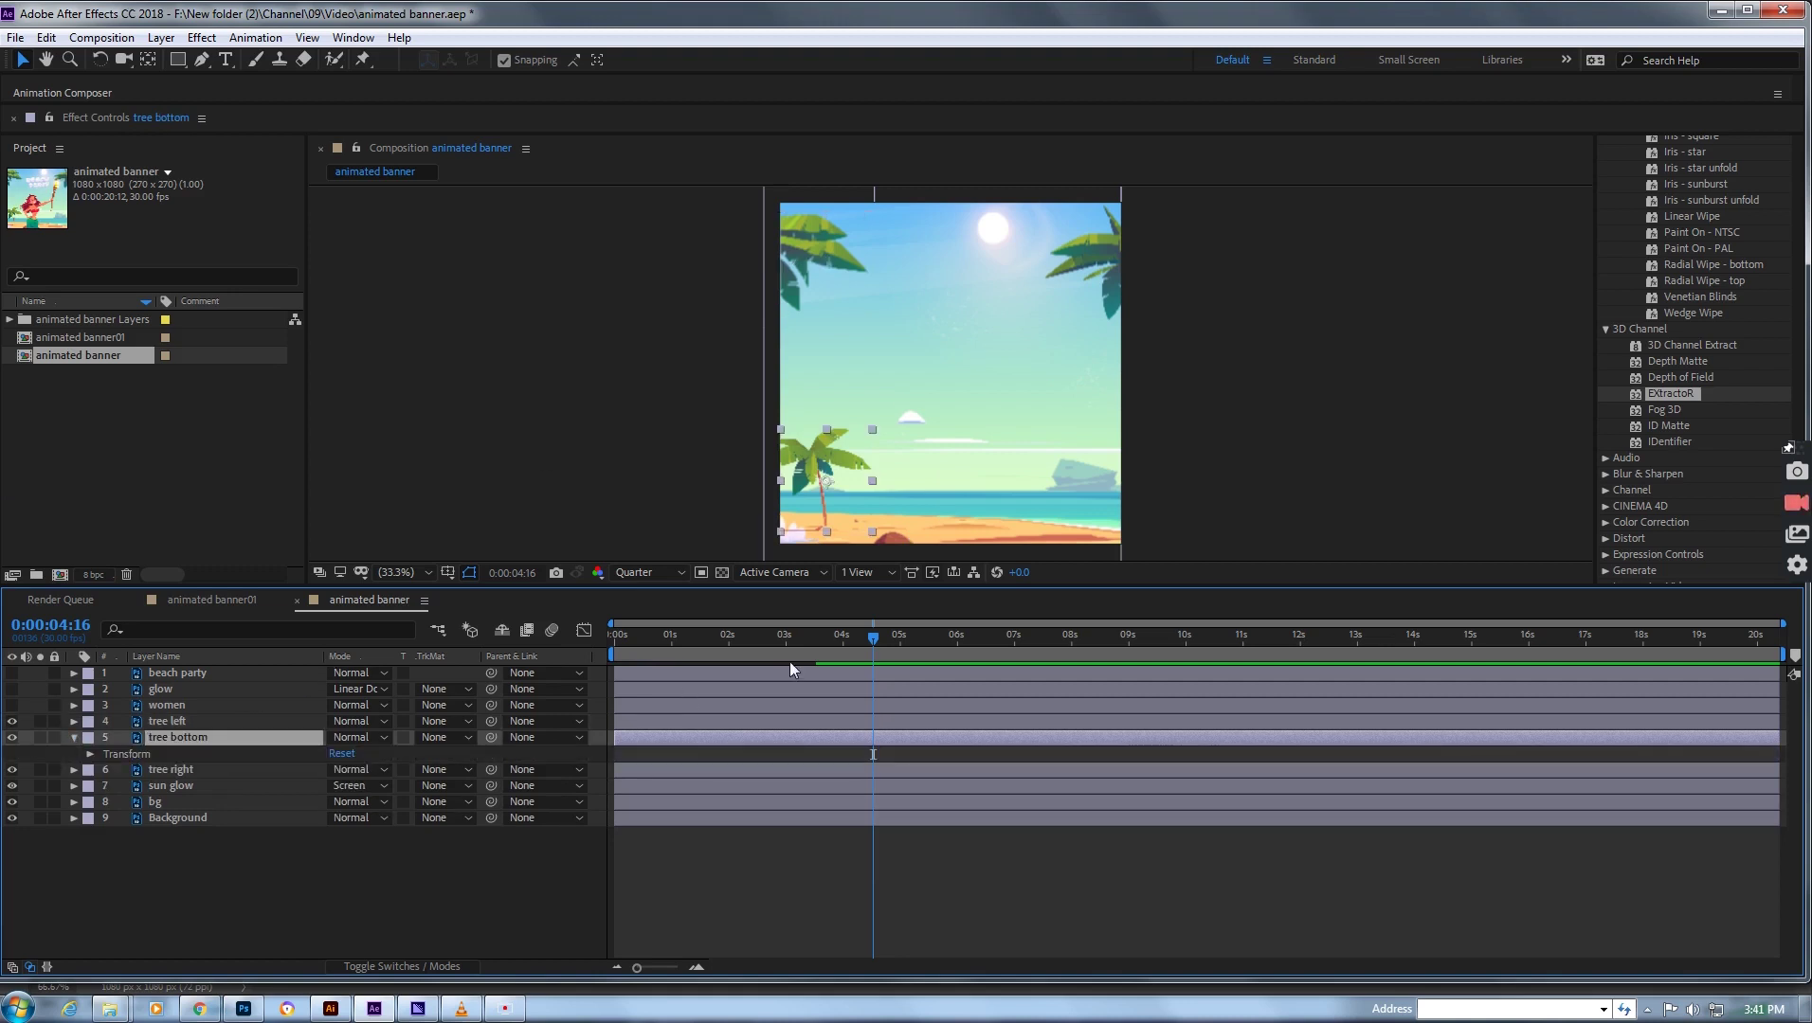
{"action": "mouse_move", "coordinate": [870, 643]}
{"action": "left_mouse_down"}
{"action": "mouse_move", "coordinate": [808, 639]}
{"action": "mouse_move", "coordinate": [840, 645]}
{"action": "left_mouse_up"}
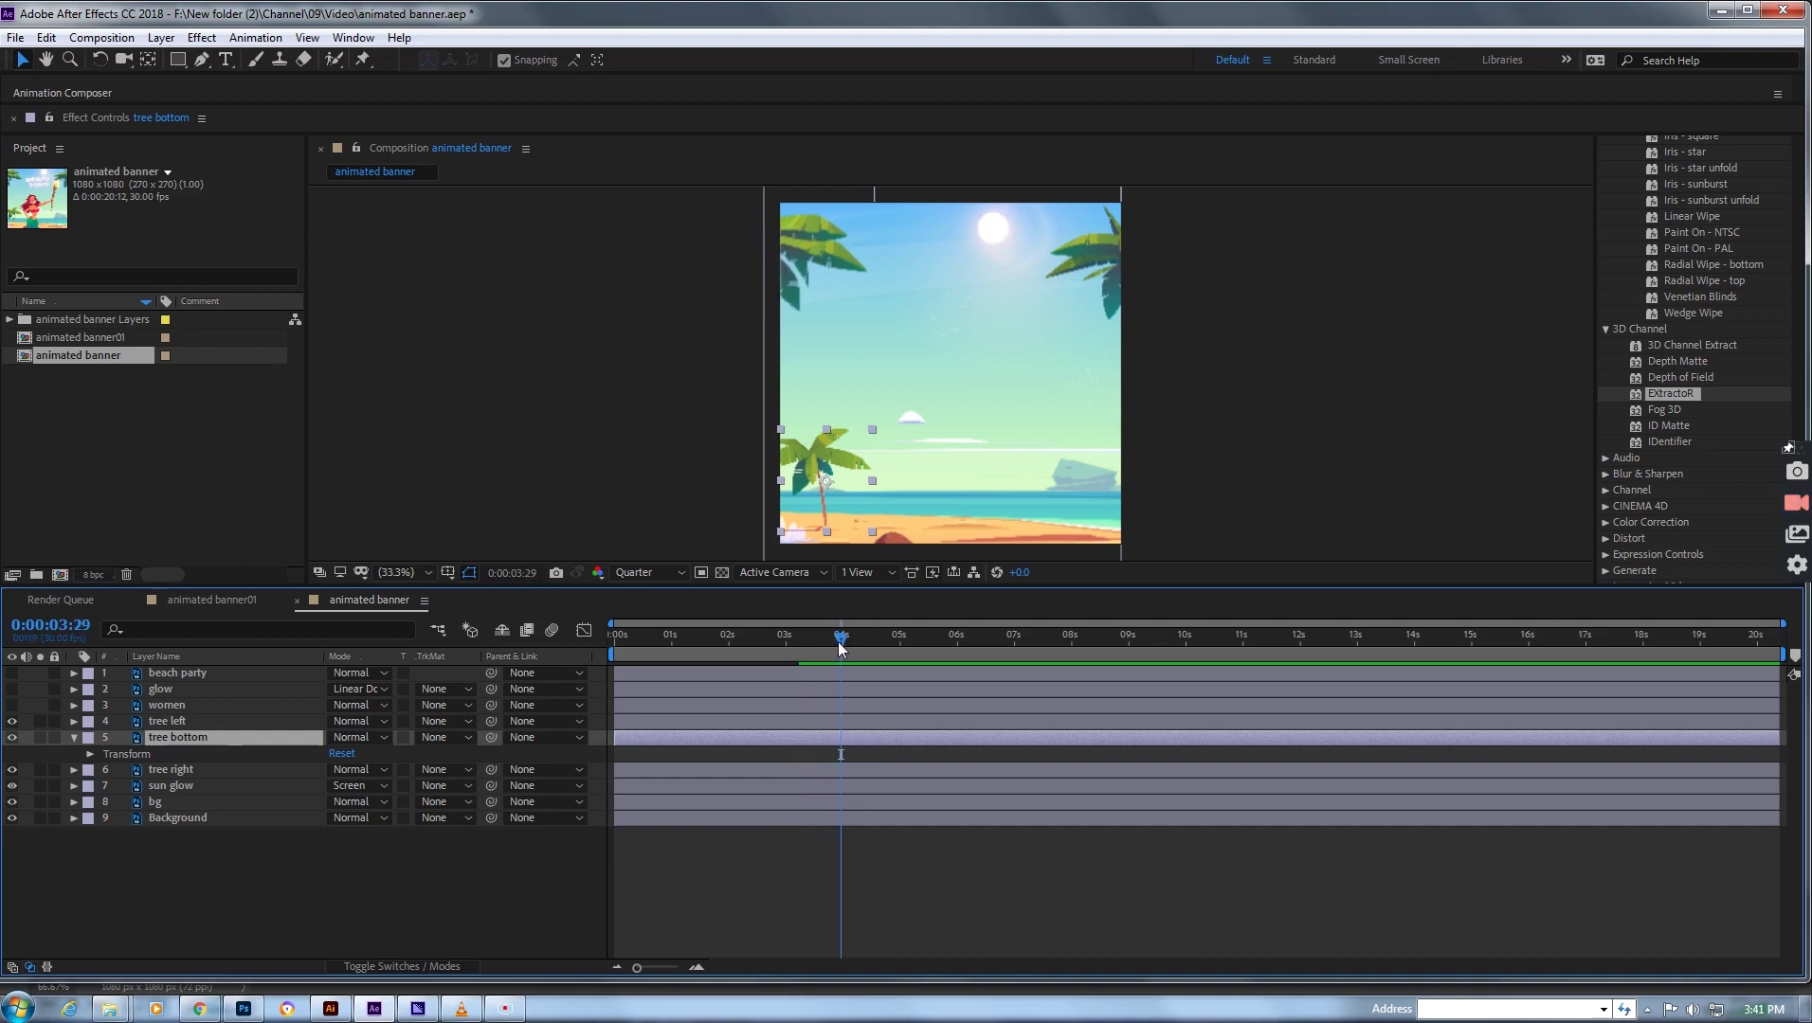
{"action": "left_click", "coordinate": [90, 755]}
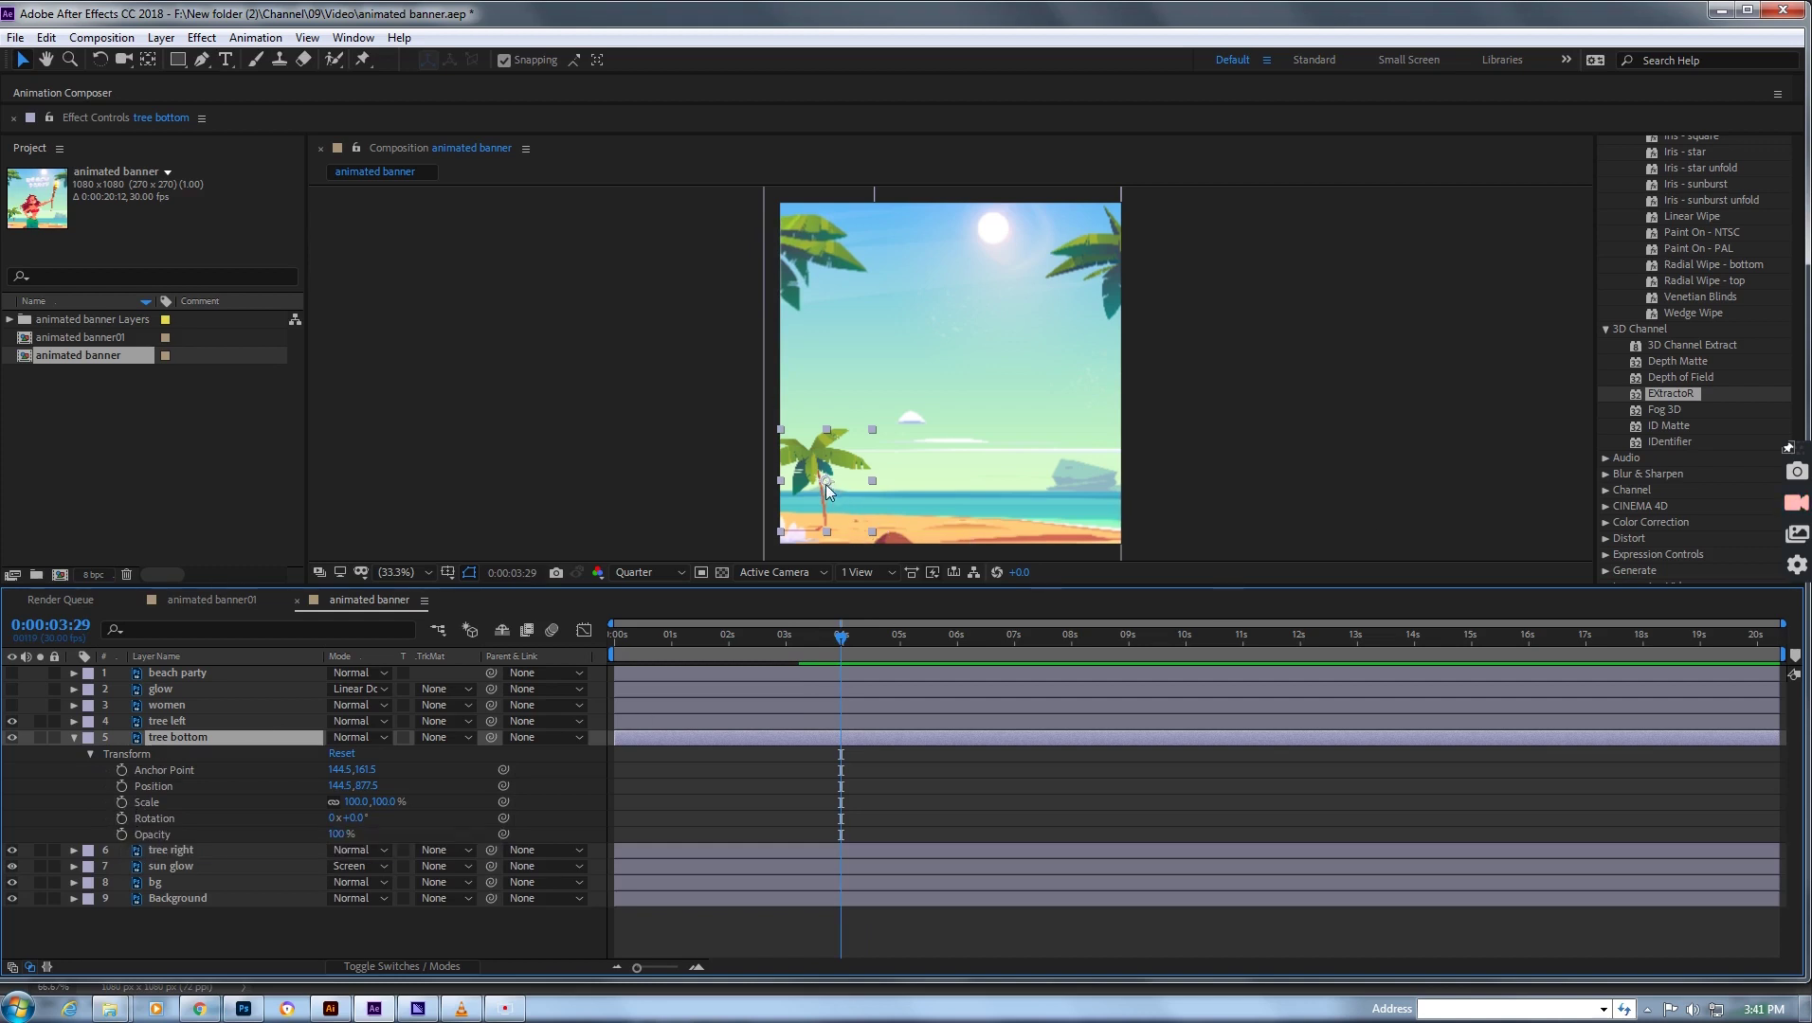
- With Pan Behind, move tree bottom's anchor point down to its base at 144.5,323.0
{"action": "left_click", "coordinate": [148, 63]}
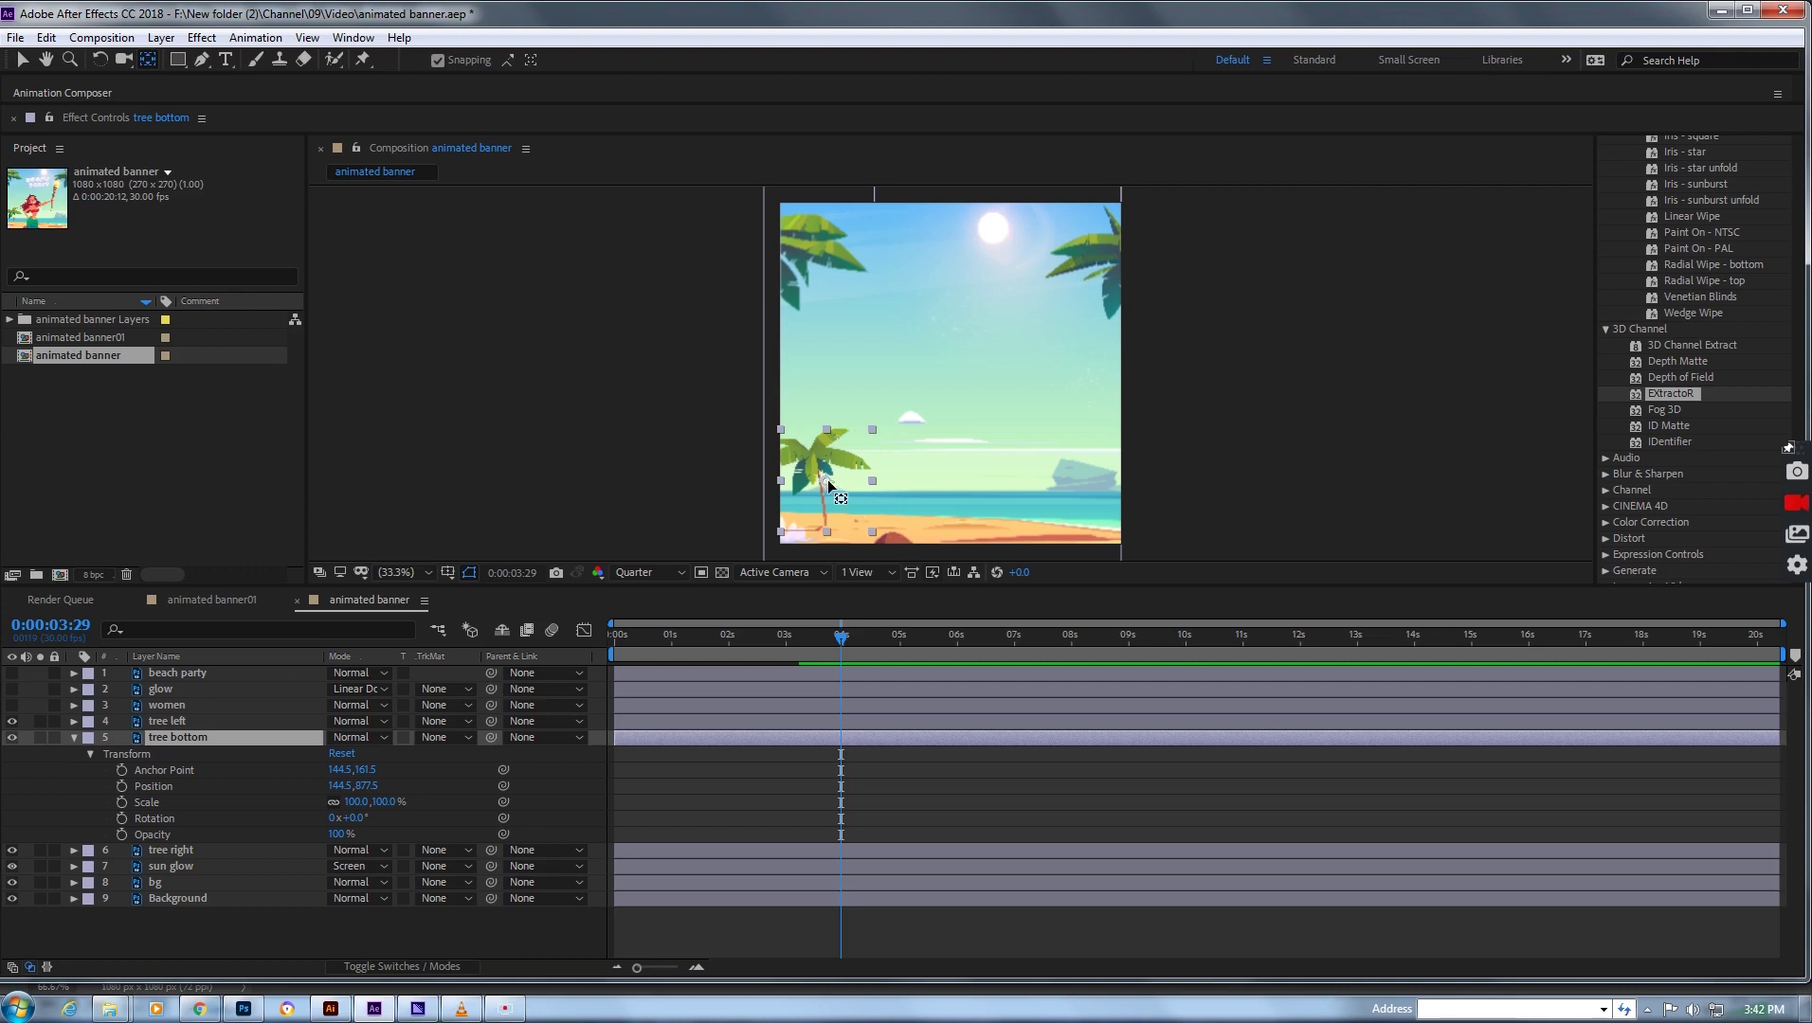
{"action": "left_click_drag", "start_coordinate": [827, 483], "coordinate": [826, 516]}
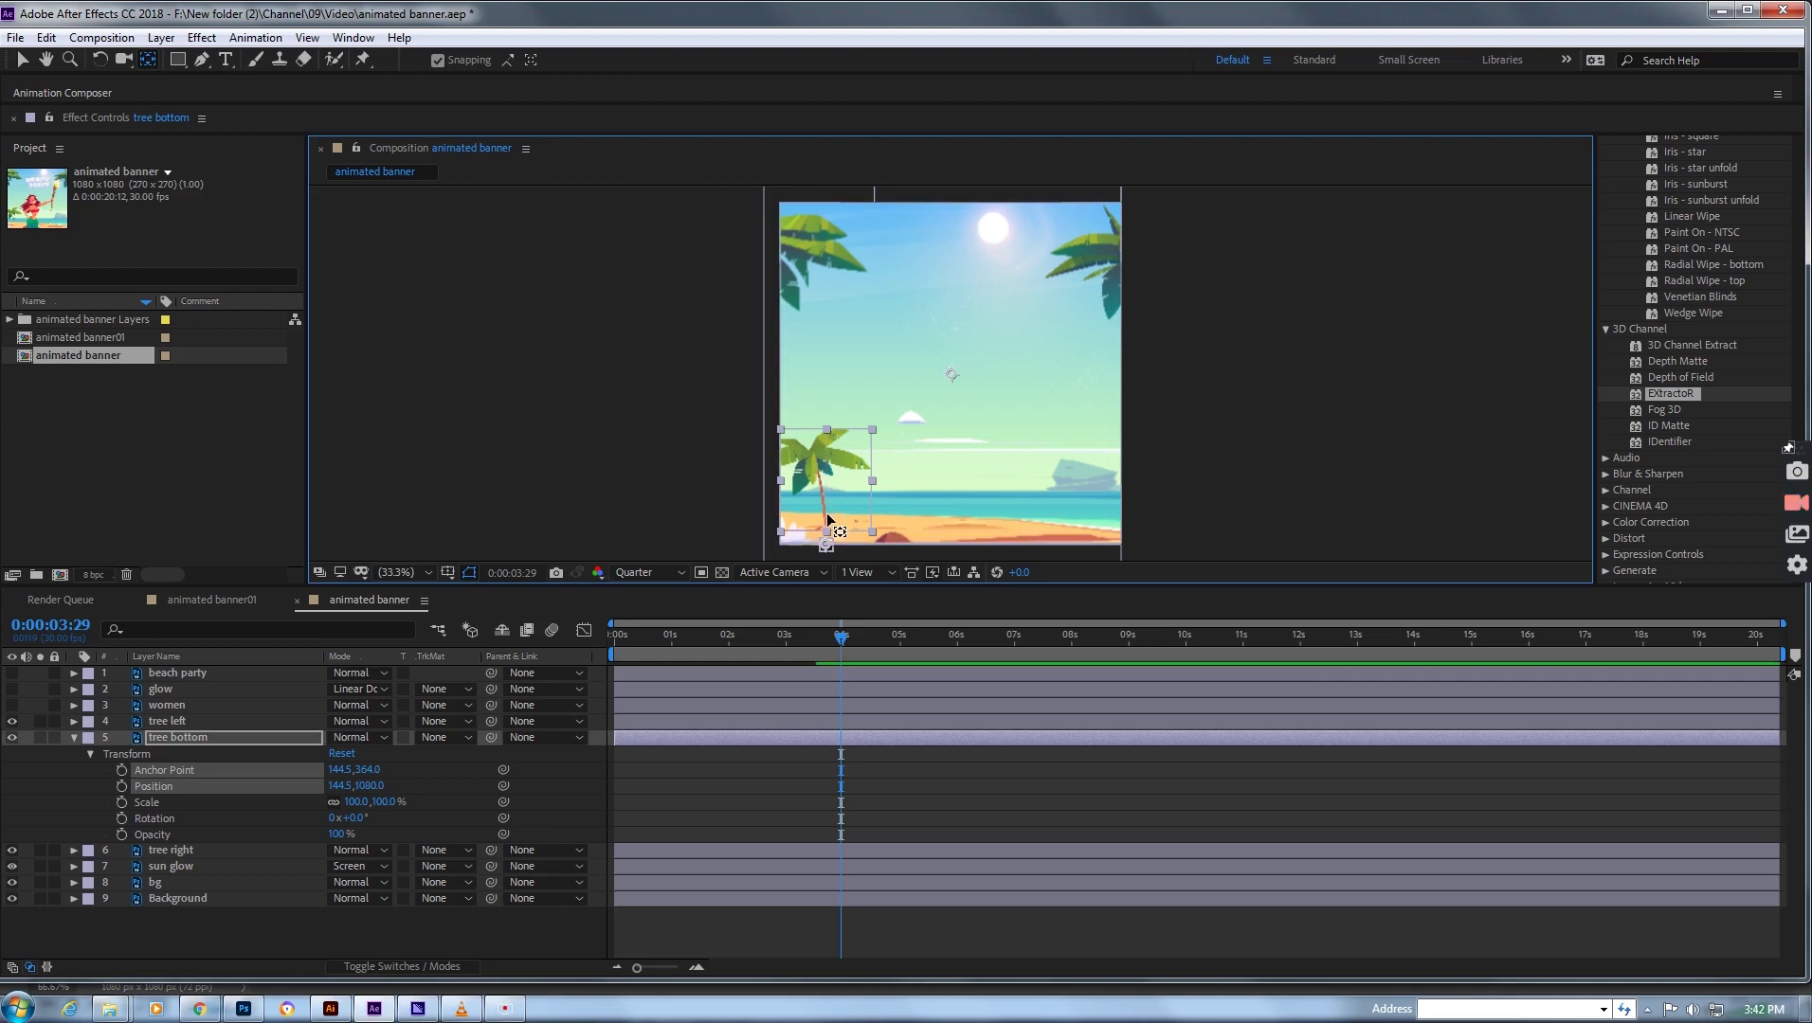
{"action": "left_click_drag", "start_coordinate": [827, 544], "coordinate": [827, 530]}
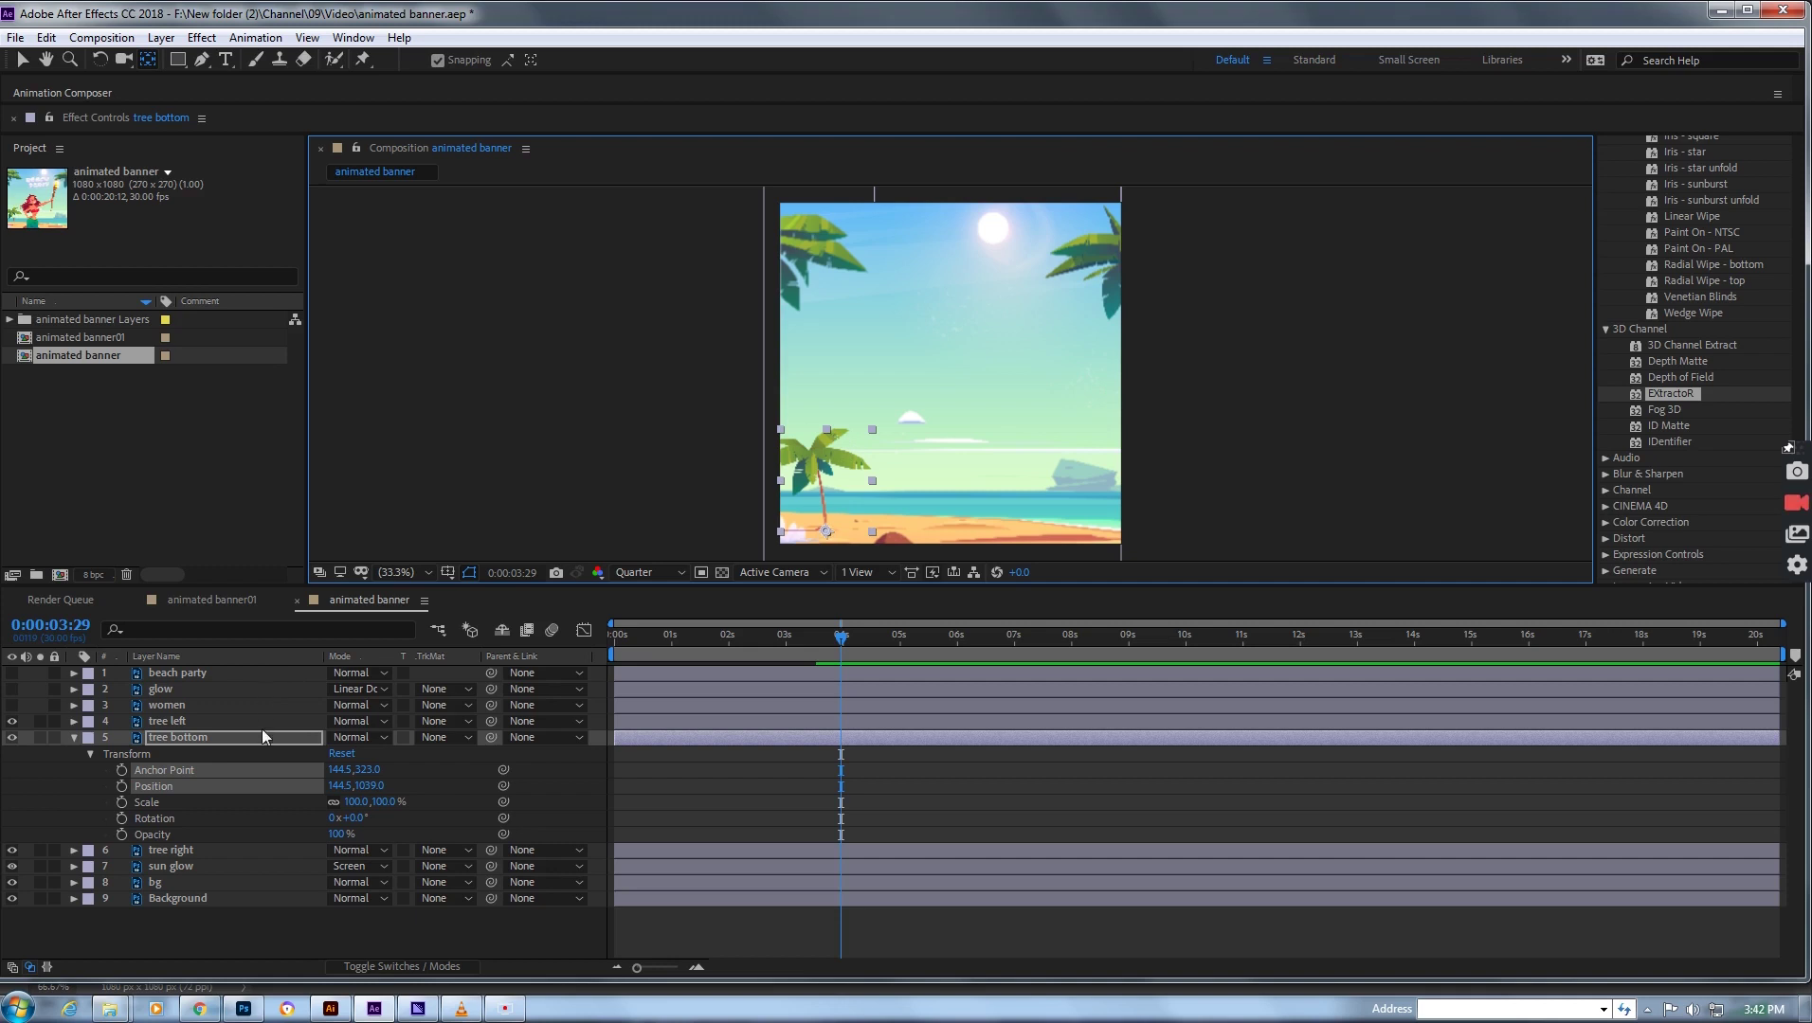
{"action": "left_click", "coordinate": [180, 802]}
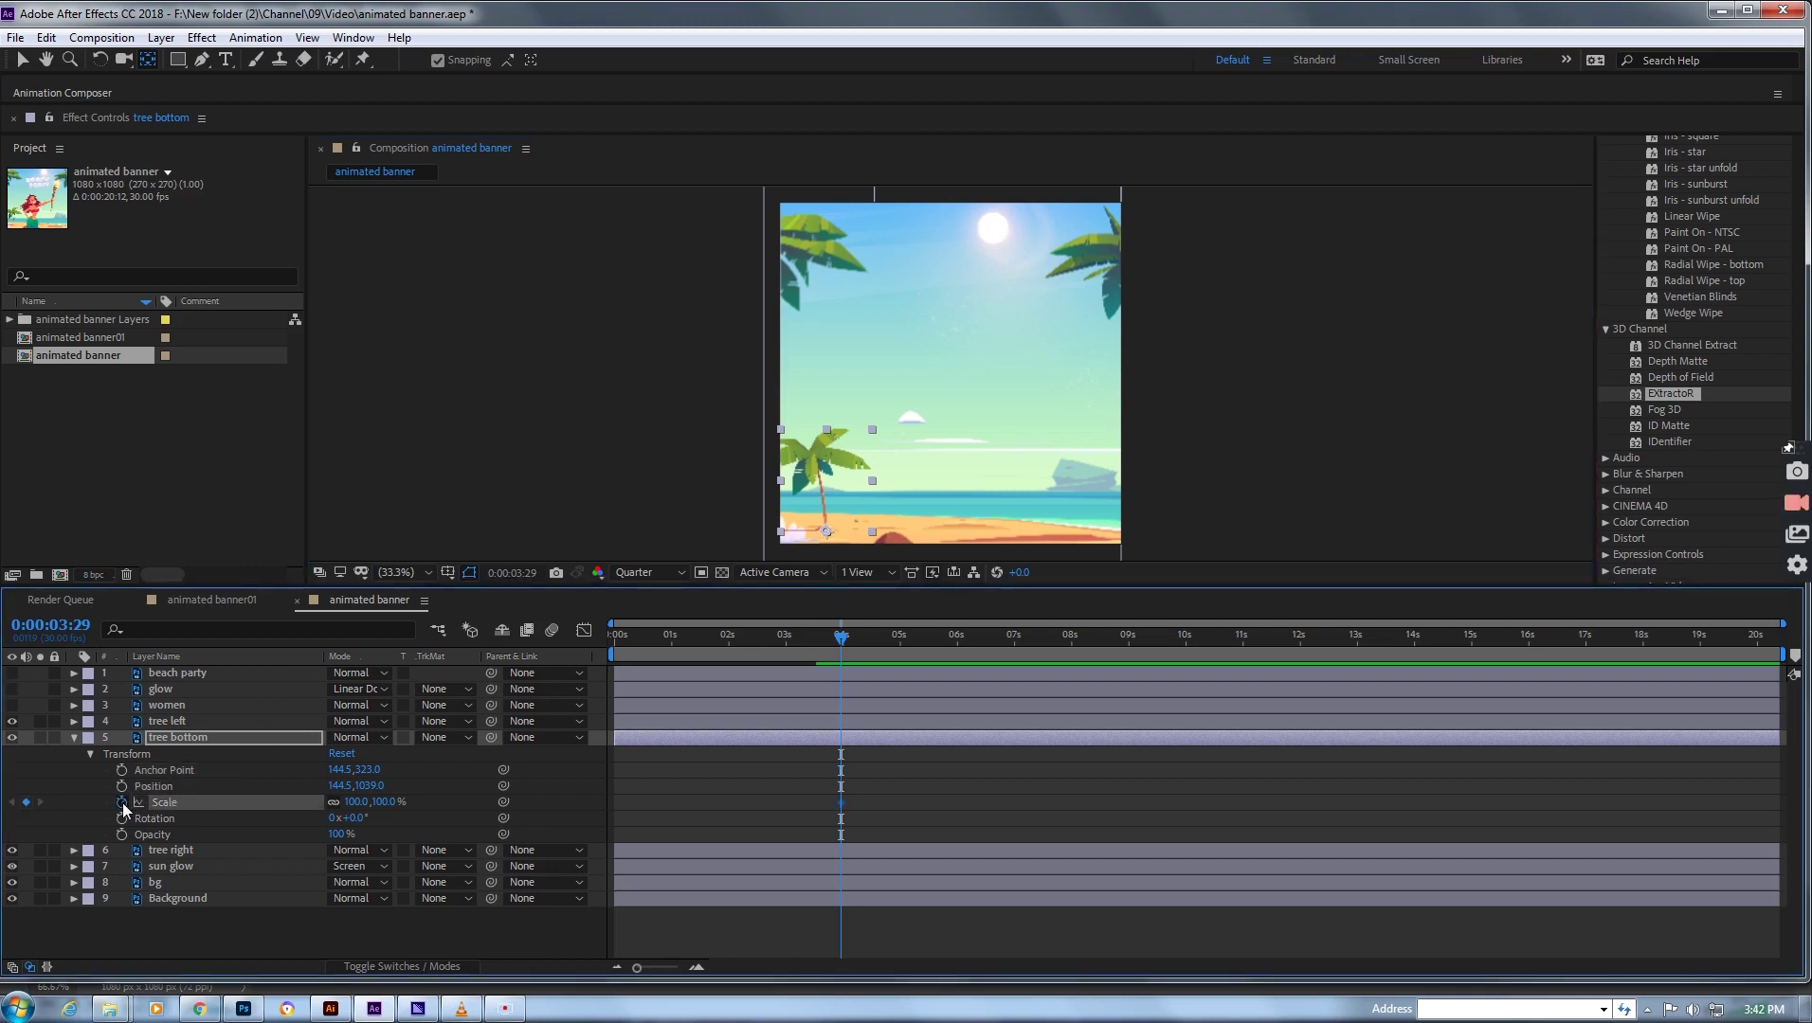
- Set tree bottom's Scale to 0% at 3:28
{"action": "left_click_drag", "start_coordinate": [841, 637], "coordinate": [902, 651]}
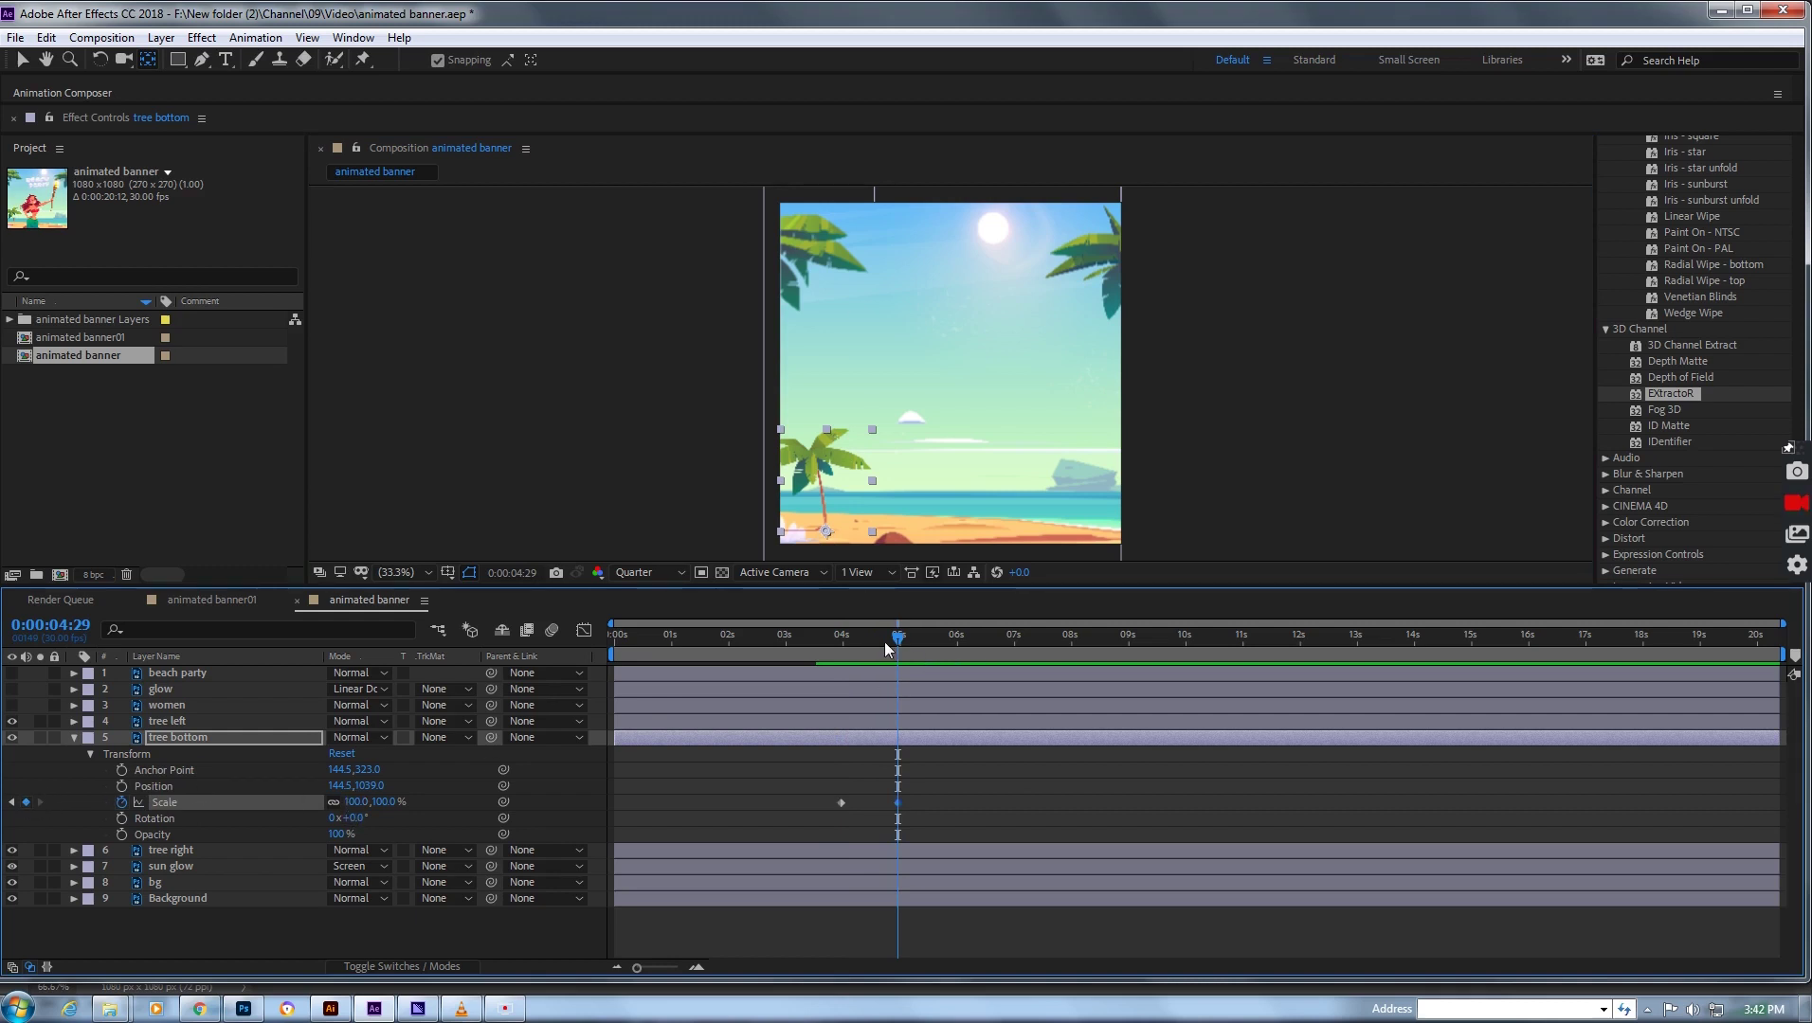
{"action": "left_click_drag", "start_coordinate": [886, 644], "coordinate": [840, 645]}
{"action": "left_click", "coordinate": [841, 804]}
{"action": "left_click", "coordinate": [356, 801]}
{"action": "type", "text": "0"}
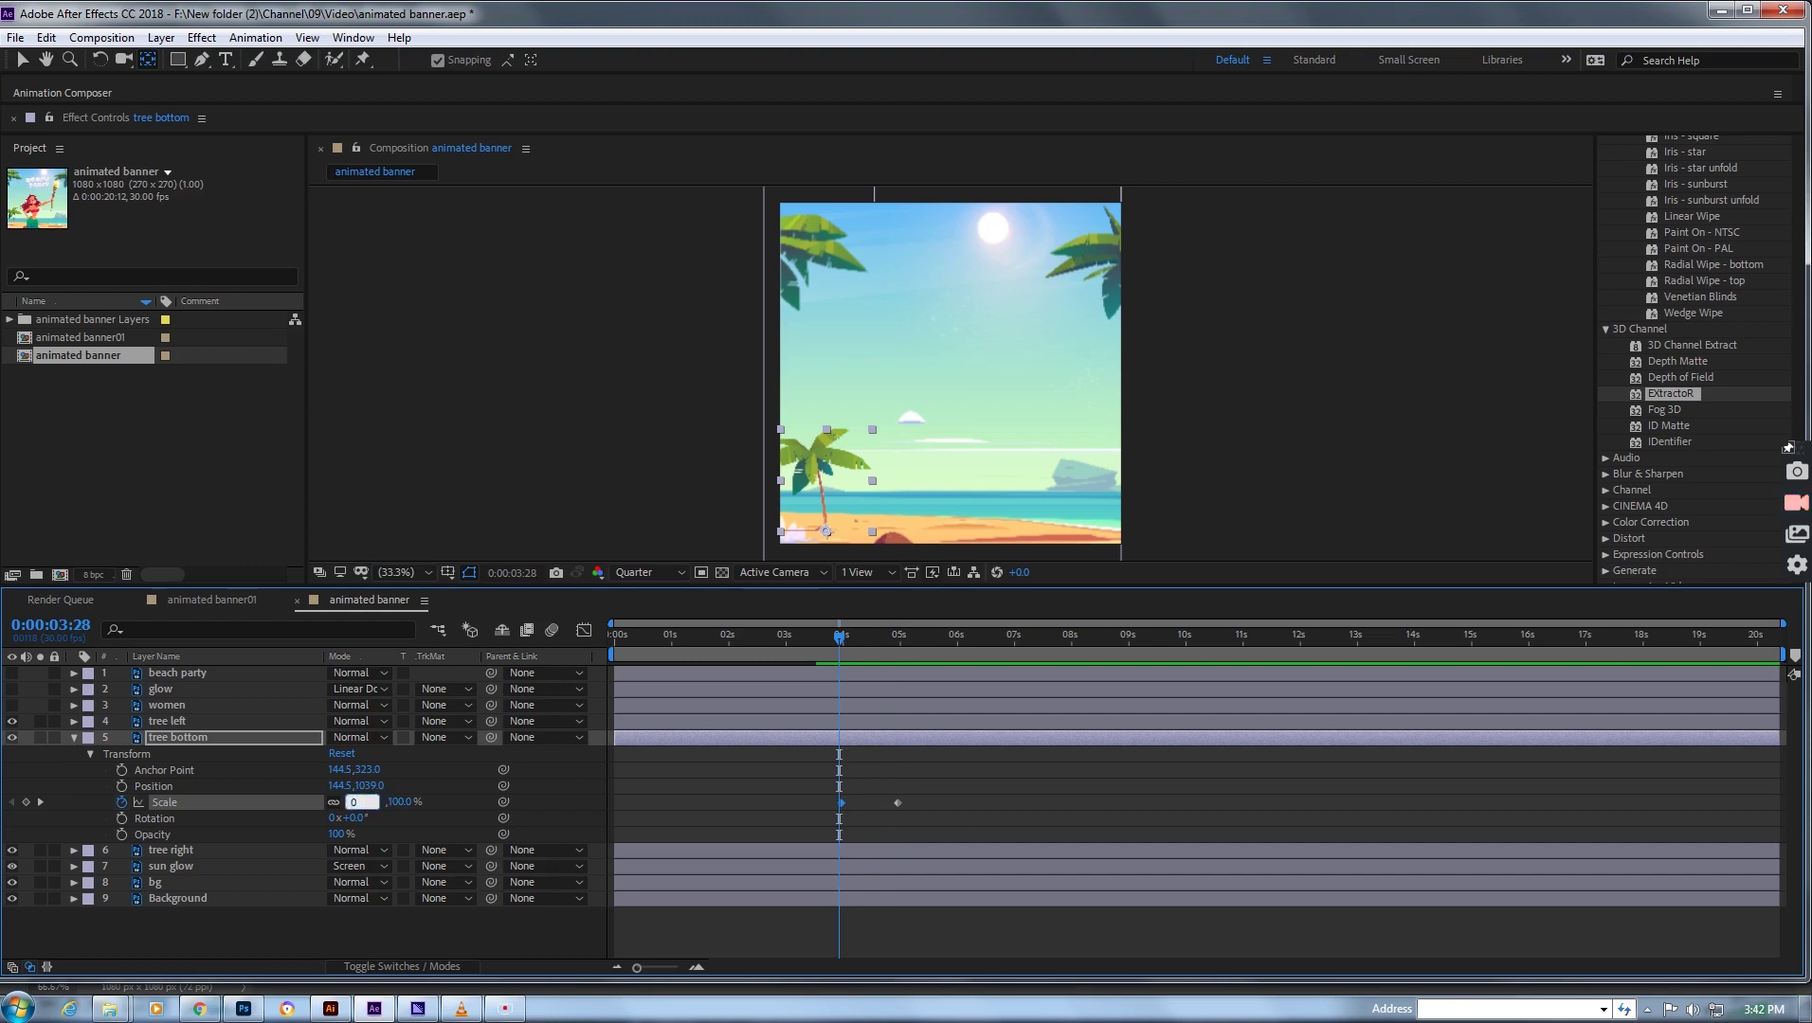
{"action": "key", "text": "Return"}
- Scrub and preview the palm's growth, then reset the first Scale keyframe to 0%
{"action": "mouse_move", "coordinate": [847, 645]}
{"action": "left_mouse_down"}
{"action": "mouse_move", "coordinate": [866, 647]}
{"action": "mouse_move", "coordinate": [821, 644]}
{"action": "left_mouse_up"}
{"action": "left_click", "coordinate": [871, 637]}
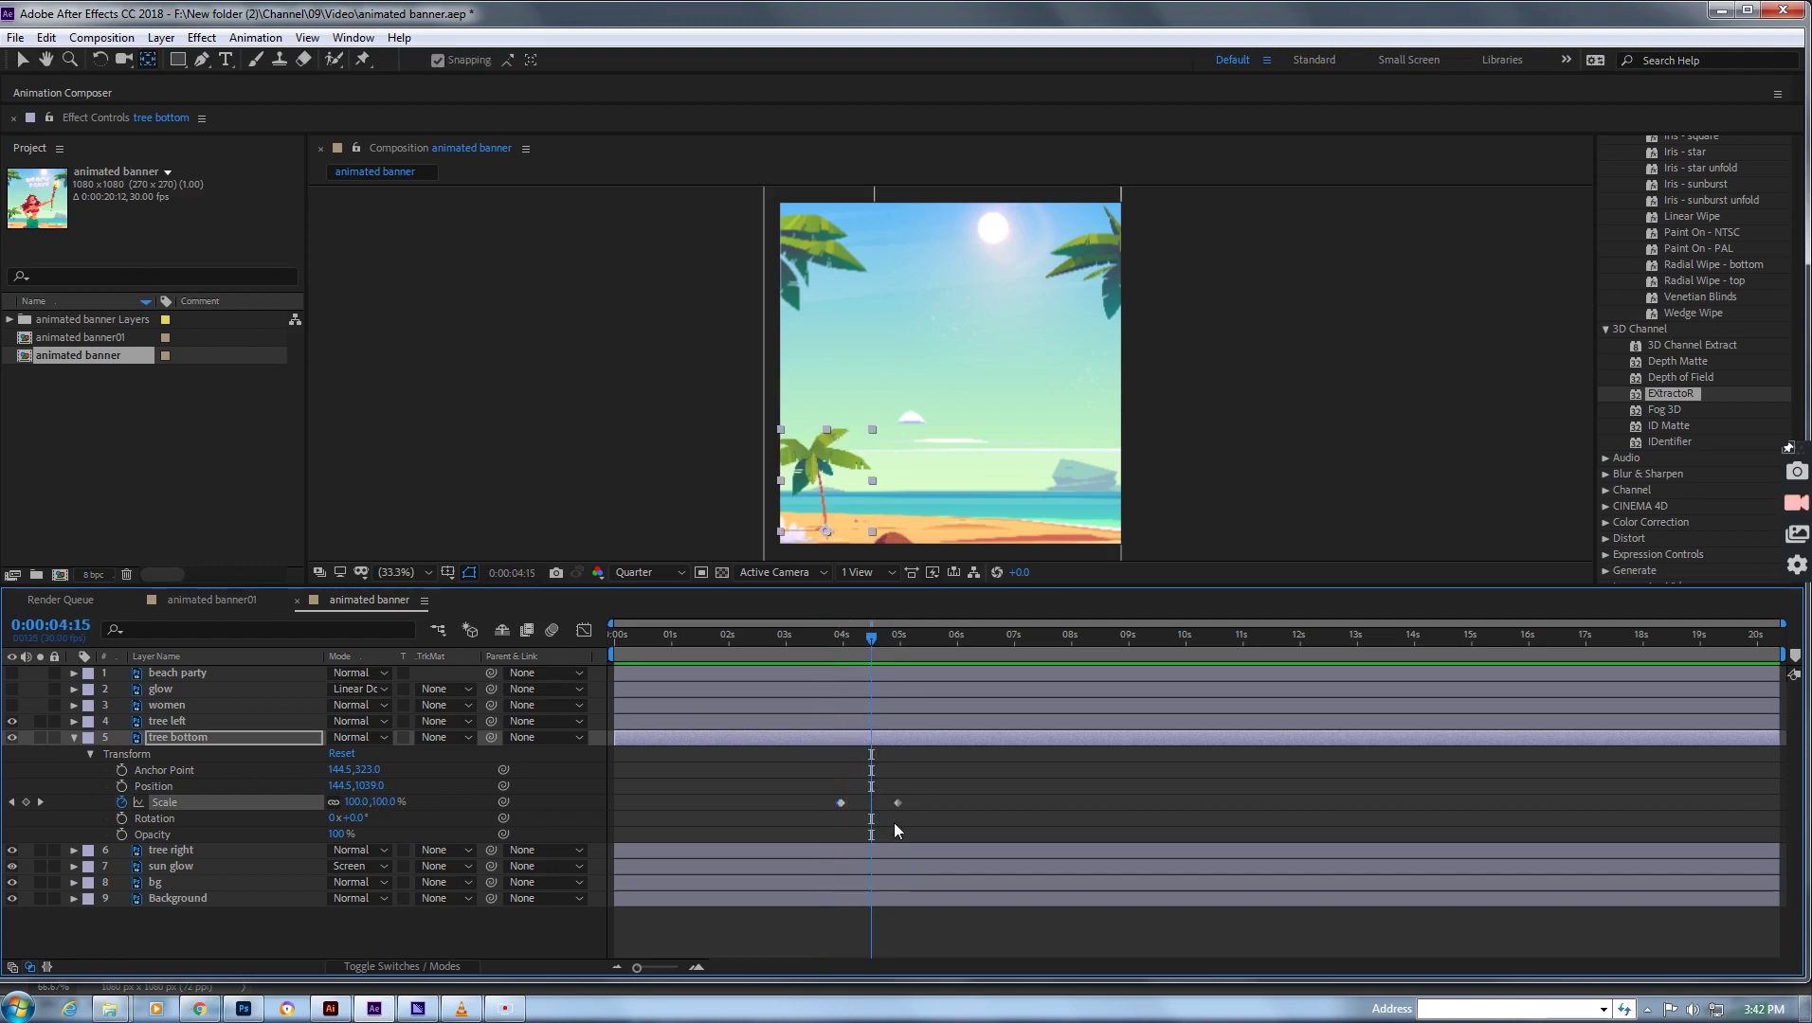
{"action": "left_click_drag", "start_coordinate": [874, 646], "coordinate": [840, 654]}
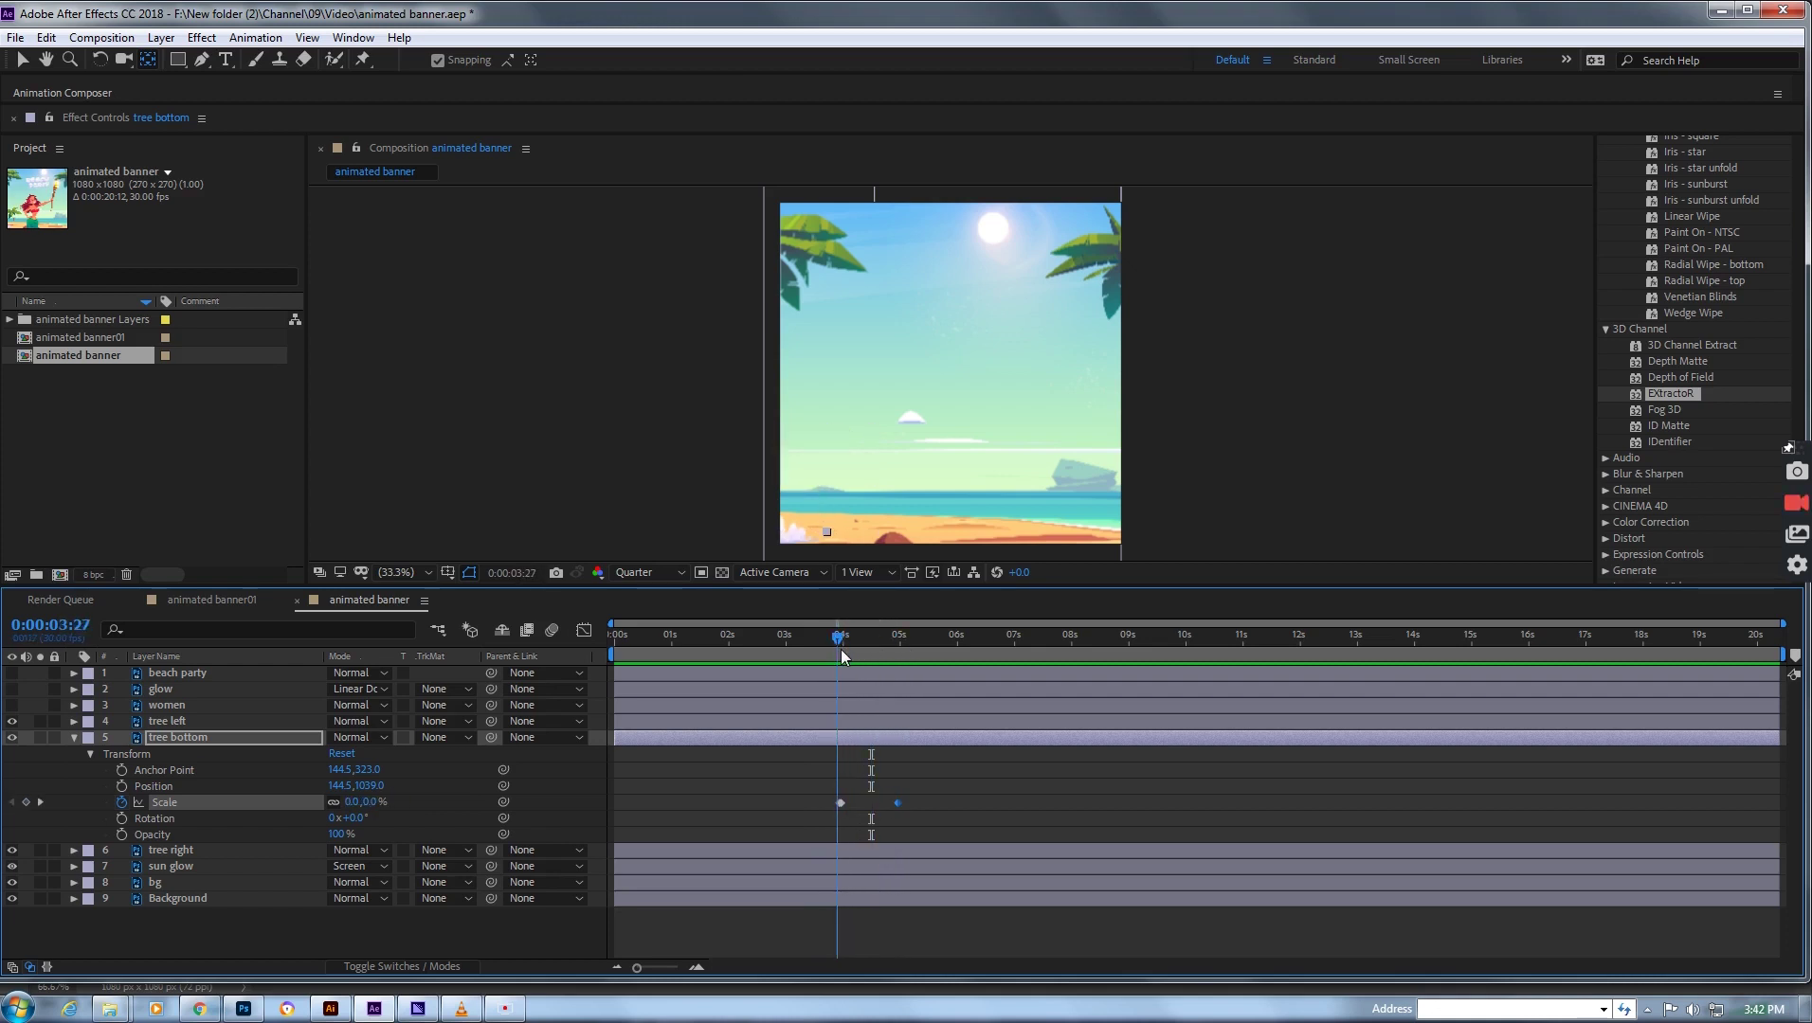
{"action": "key", "text": "space"}
{"action": "key", "text": "space"}
{"action": "key", "text": "k"}
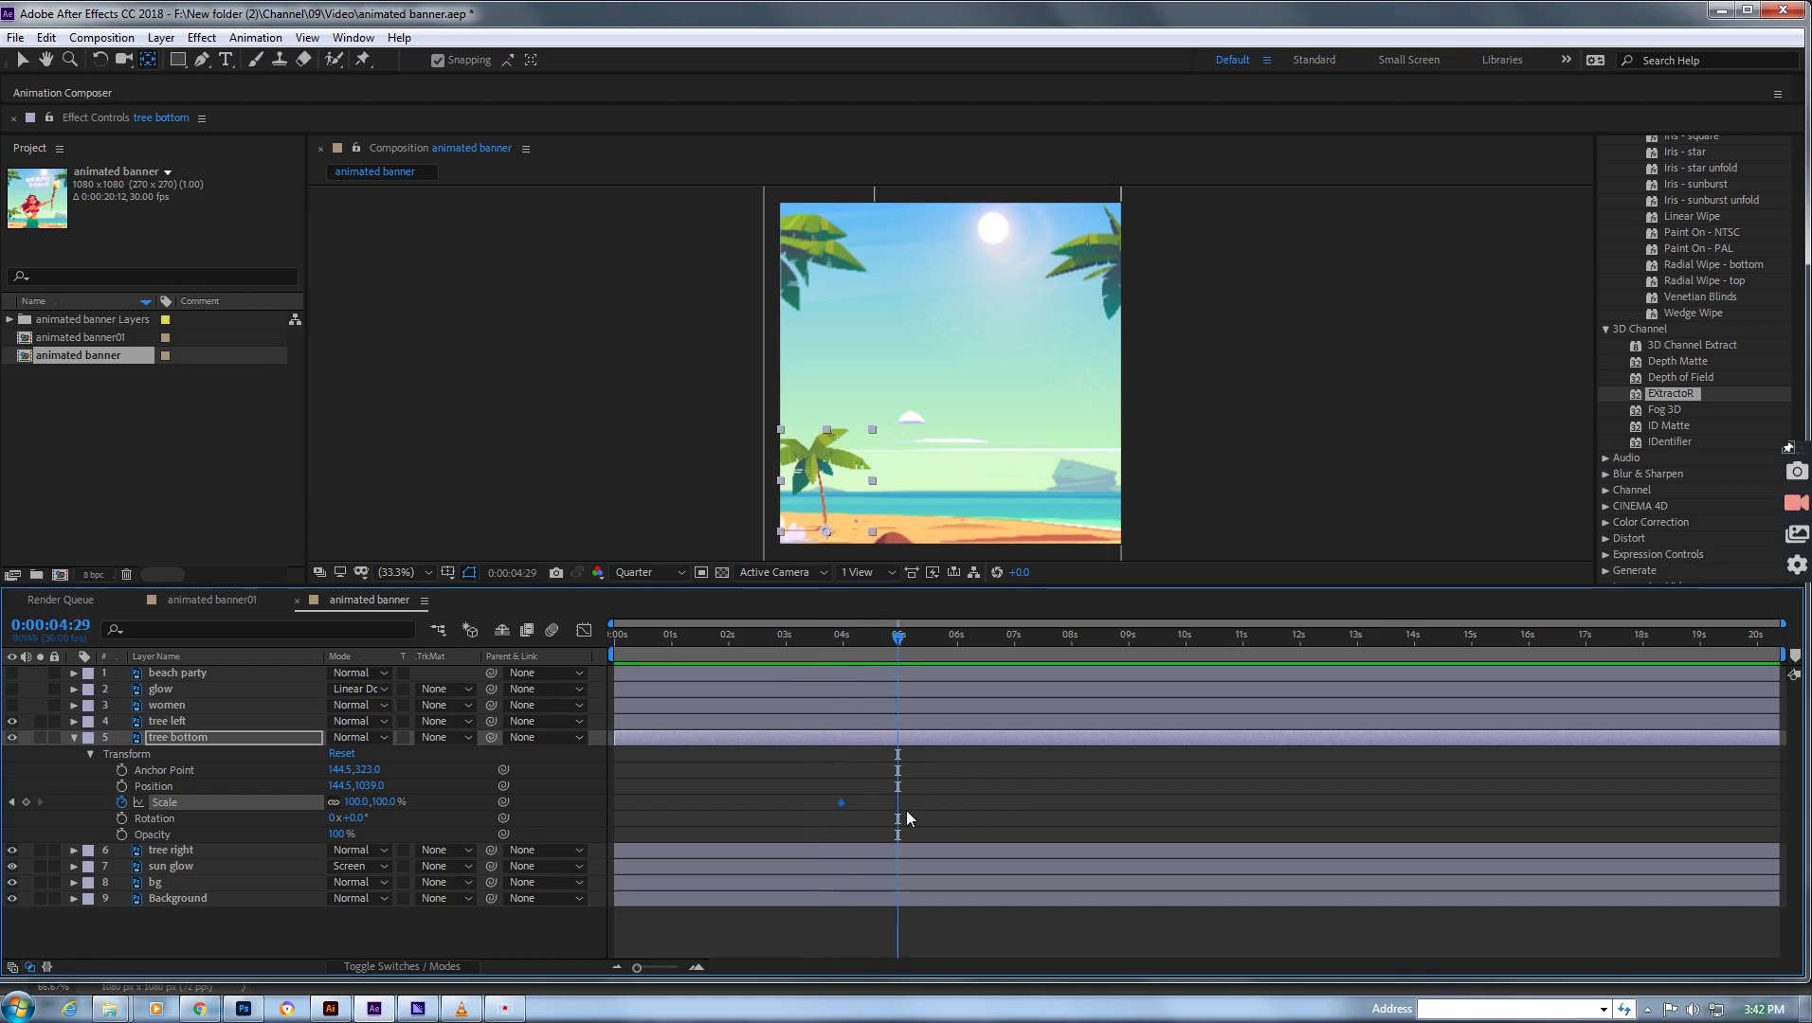
{"action": "left_click_drag", "start_coordinate": [861, 637], "coordinate": [840, 637]}
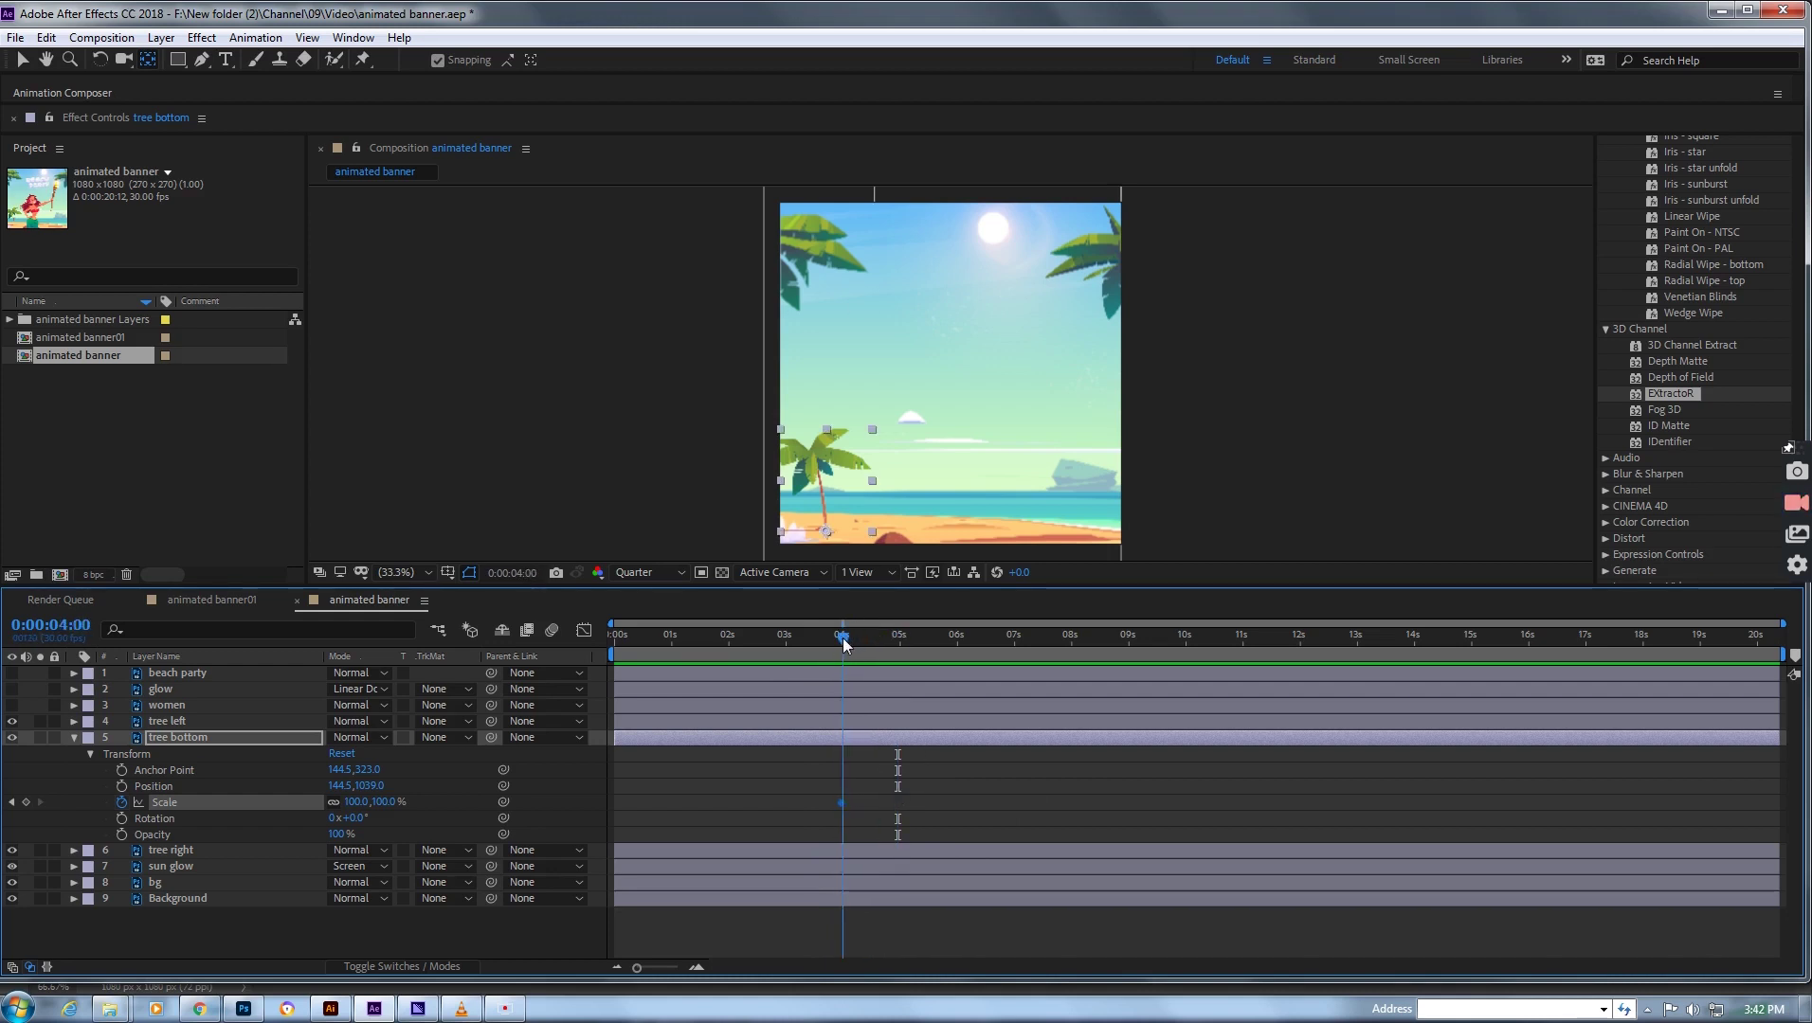
{"action": "left_click", "coordinate": [365, 803]}
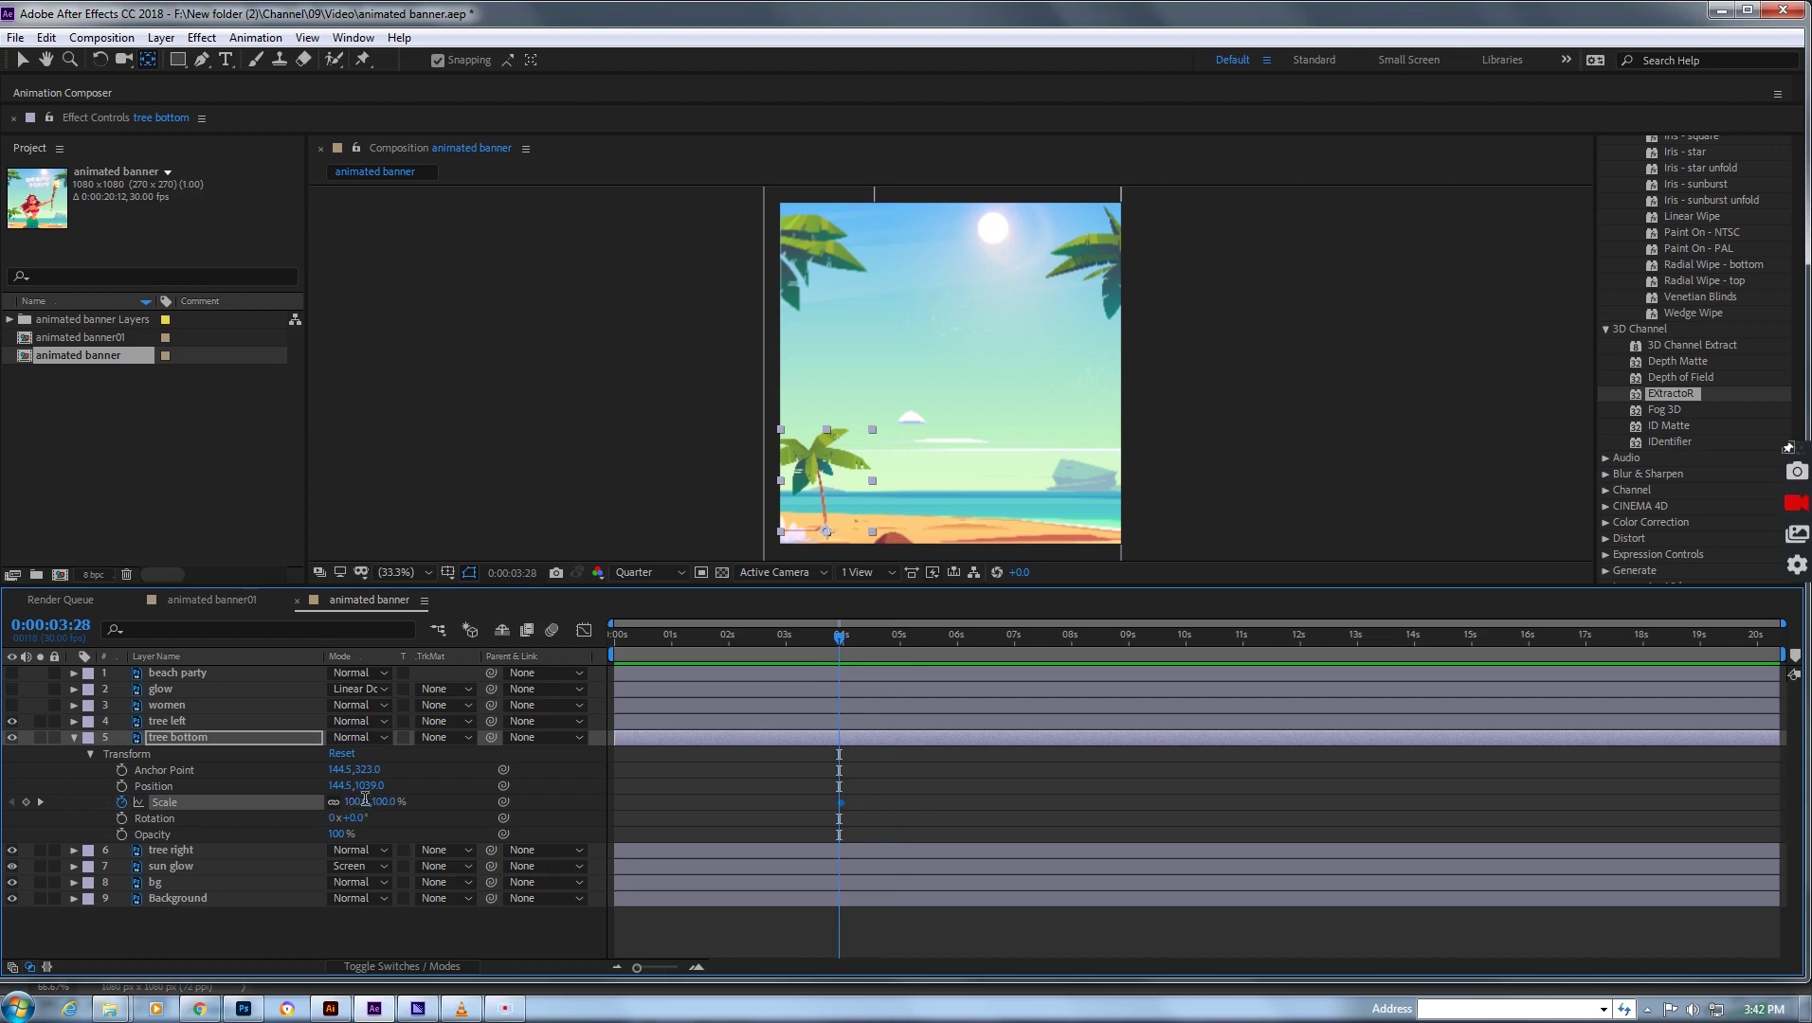
{"action": "type", "text": "0"}
{"action": "key", "text": "Return"}
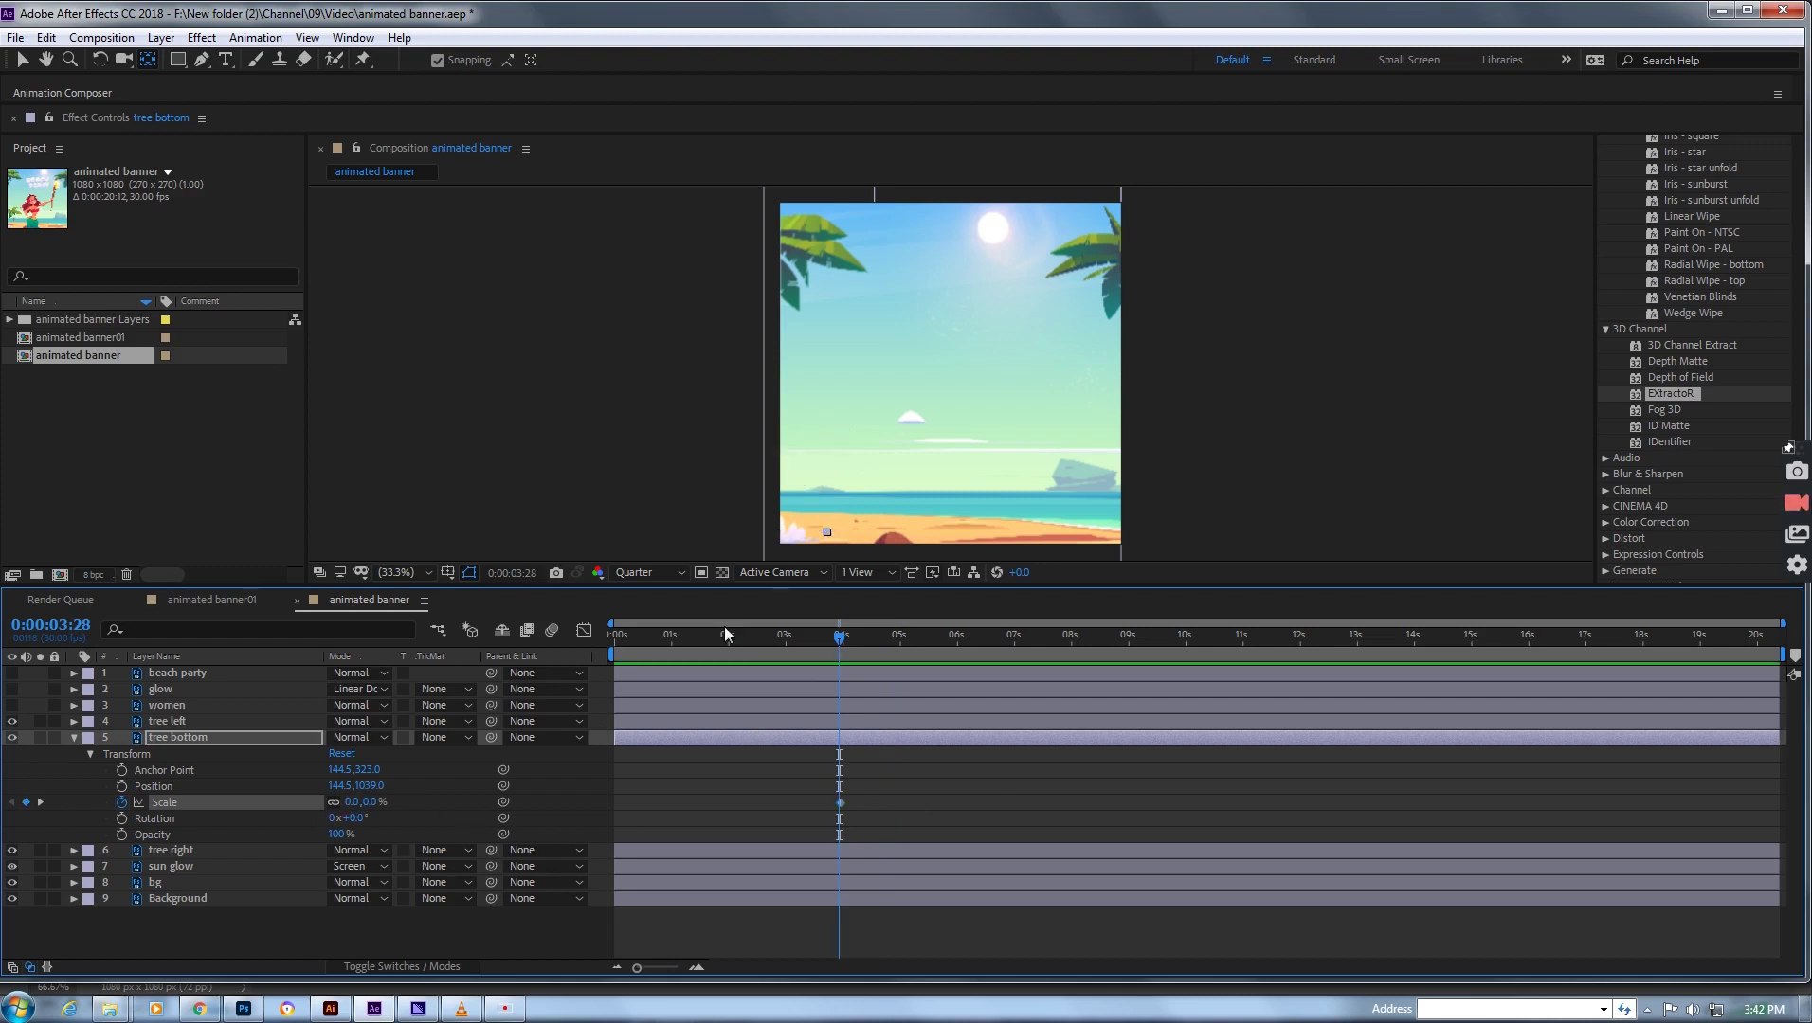
- Keep the 0% Scale keyframe at 3:28 and add the full-size Scale keyframe near 5 seconds
{"action": "left_click_drag", "start_coordinate": [844, 643], "coordinate": [898, 637]}
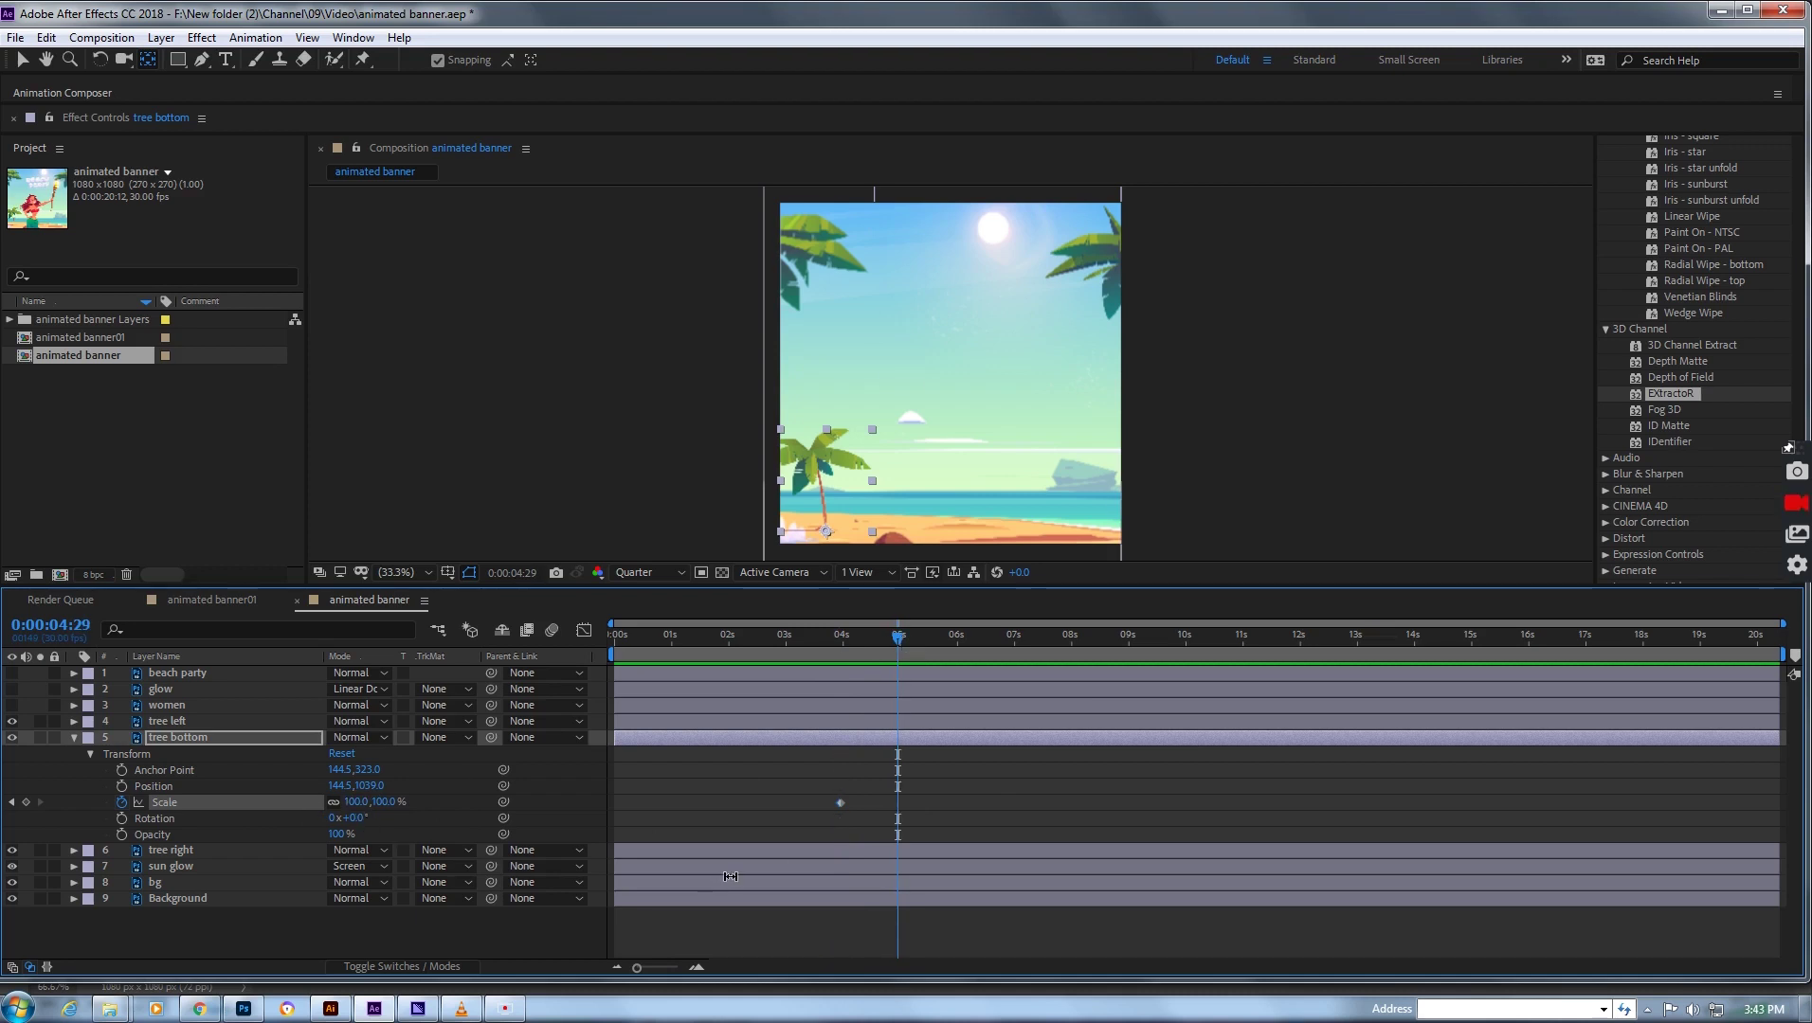
{"action": "left_click_drag", "start_coordinate": [841, 803], "coordinate": [839, 804]}
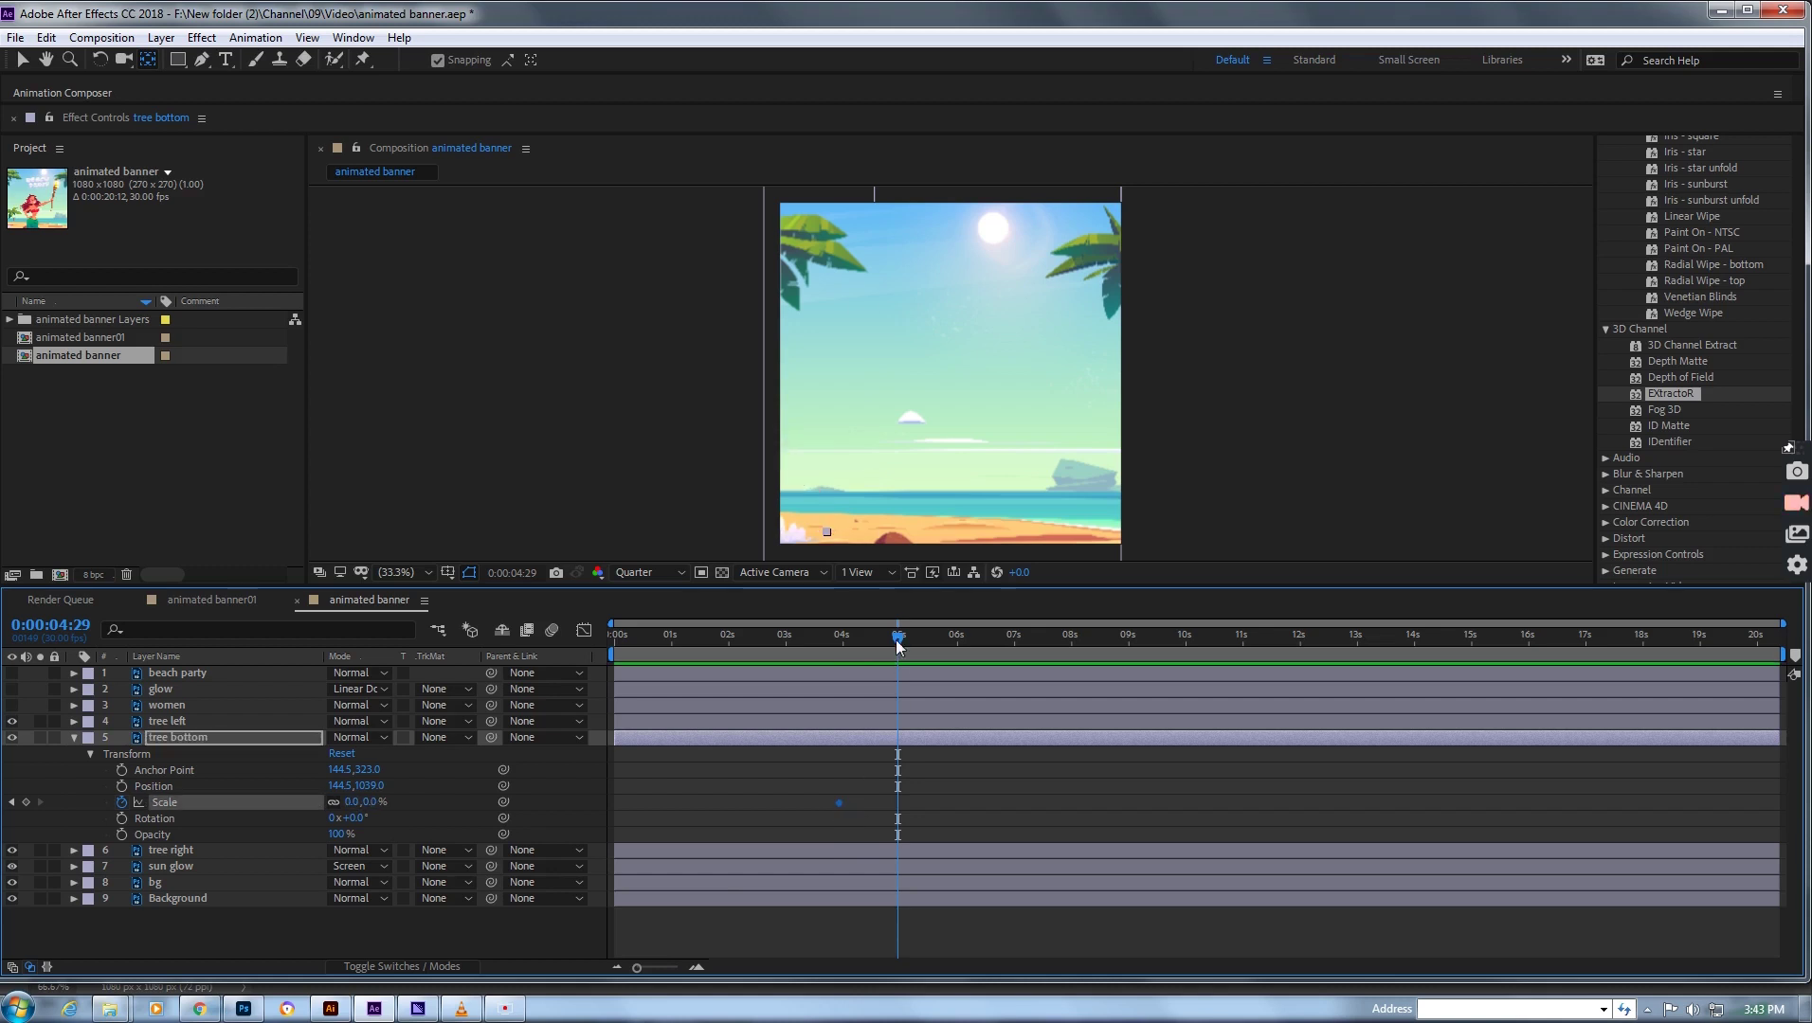
{"action": "left_click_drag", "start_coordinate": [899, 638], "coordinate": [839, 654]}
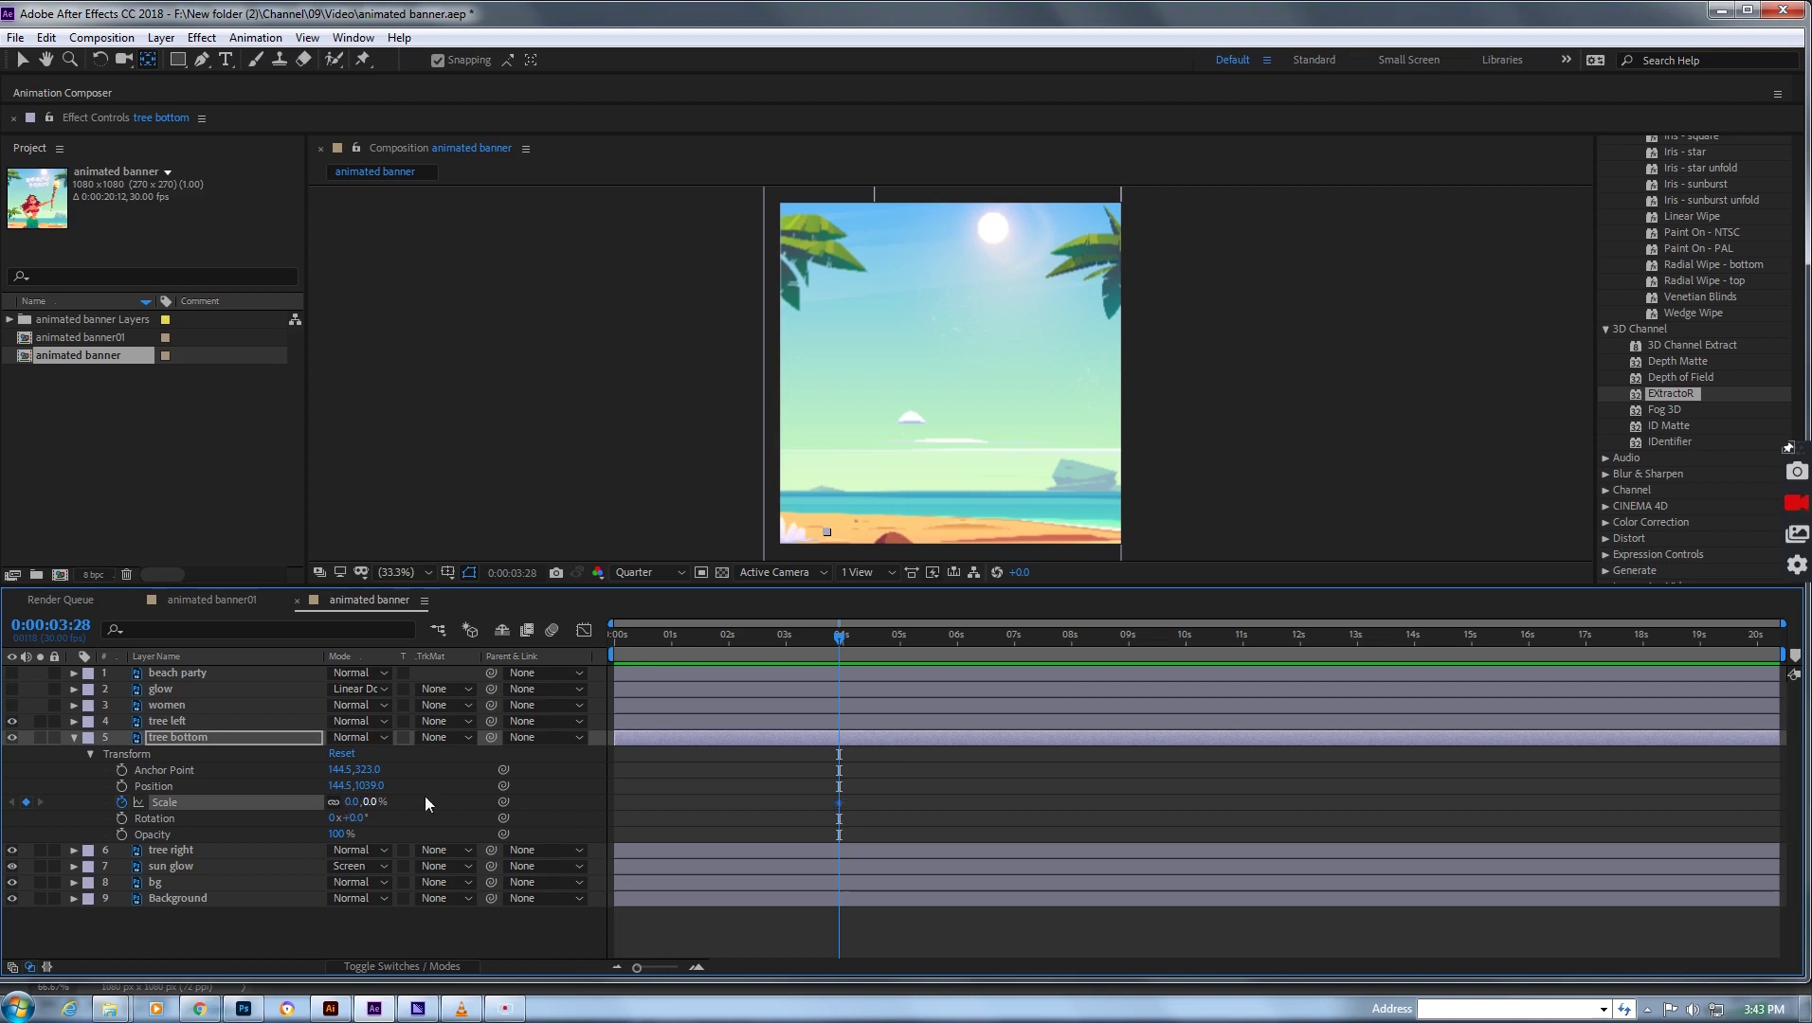
{"action": "left_click_drag", "start_coordinate": [839, 644], "coordinate": [900, 638]}
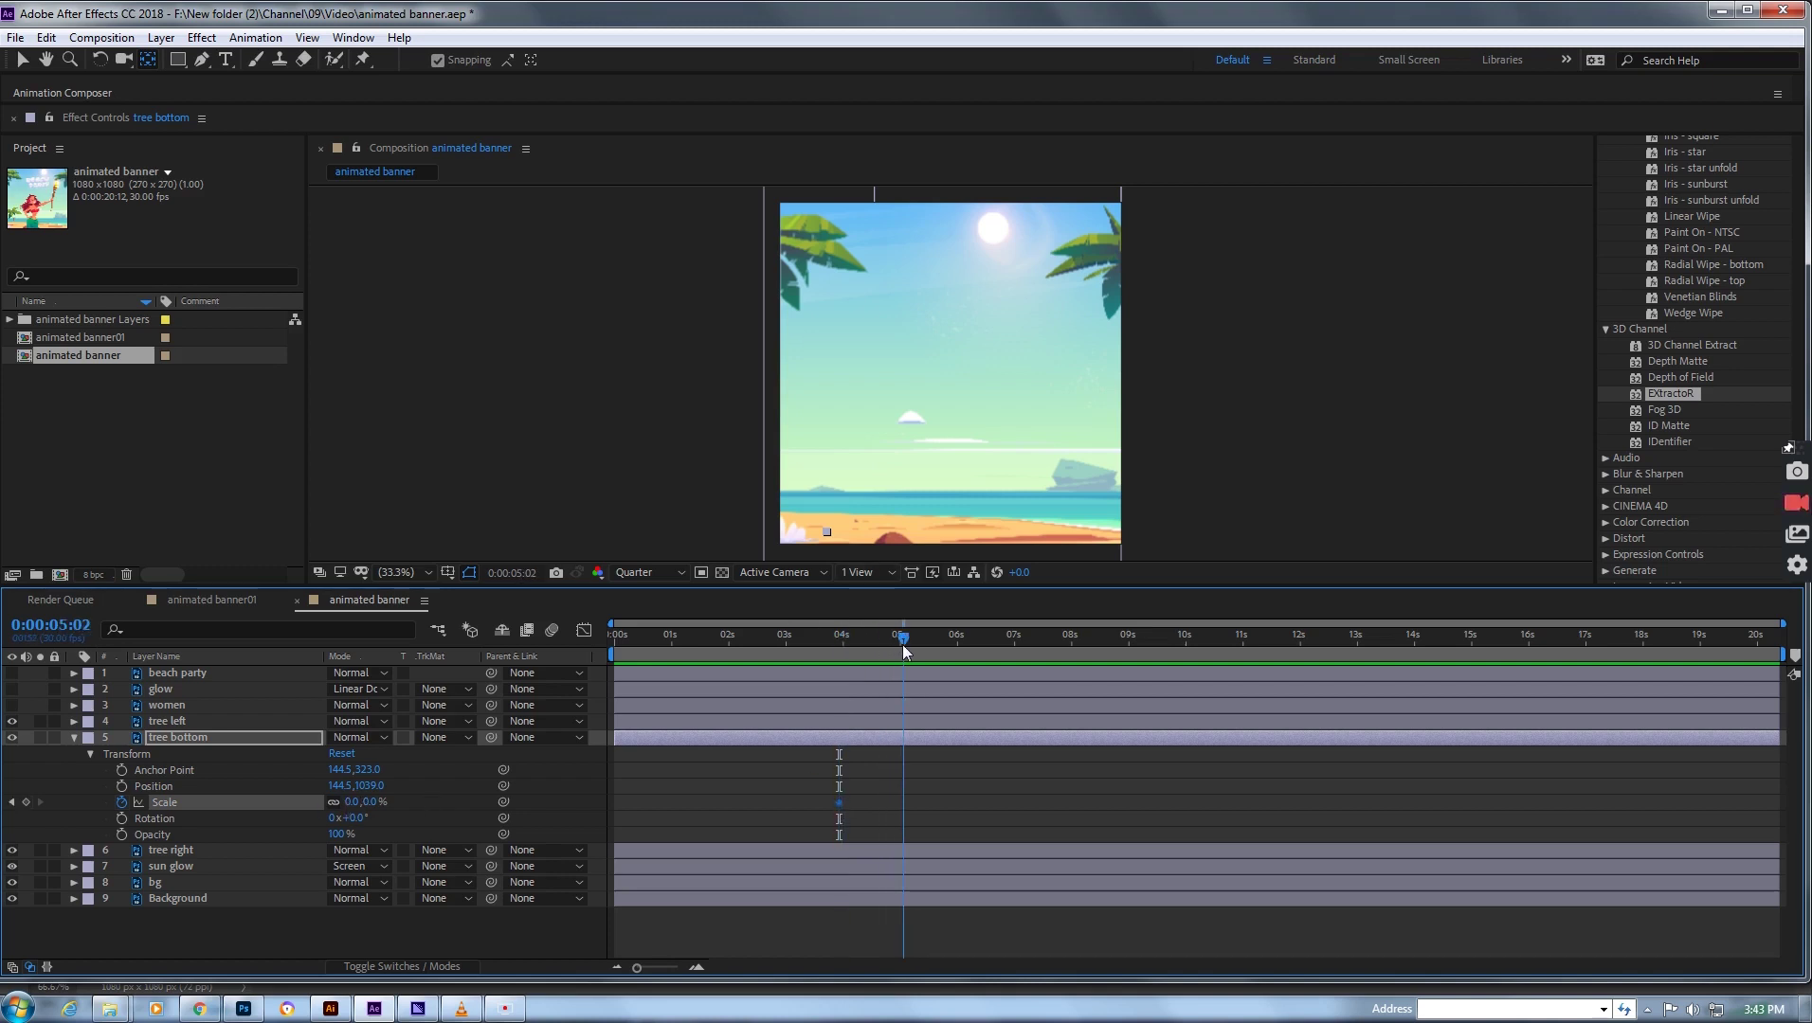
{"action": "key", "text": "F2"}
{"action": "left_click", "coordinate": [352, 802]}
{"action": "type", "text": "10"}
{"action": "key", "text": "Return"}
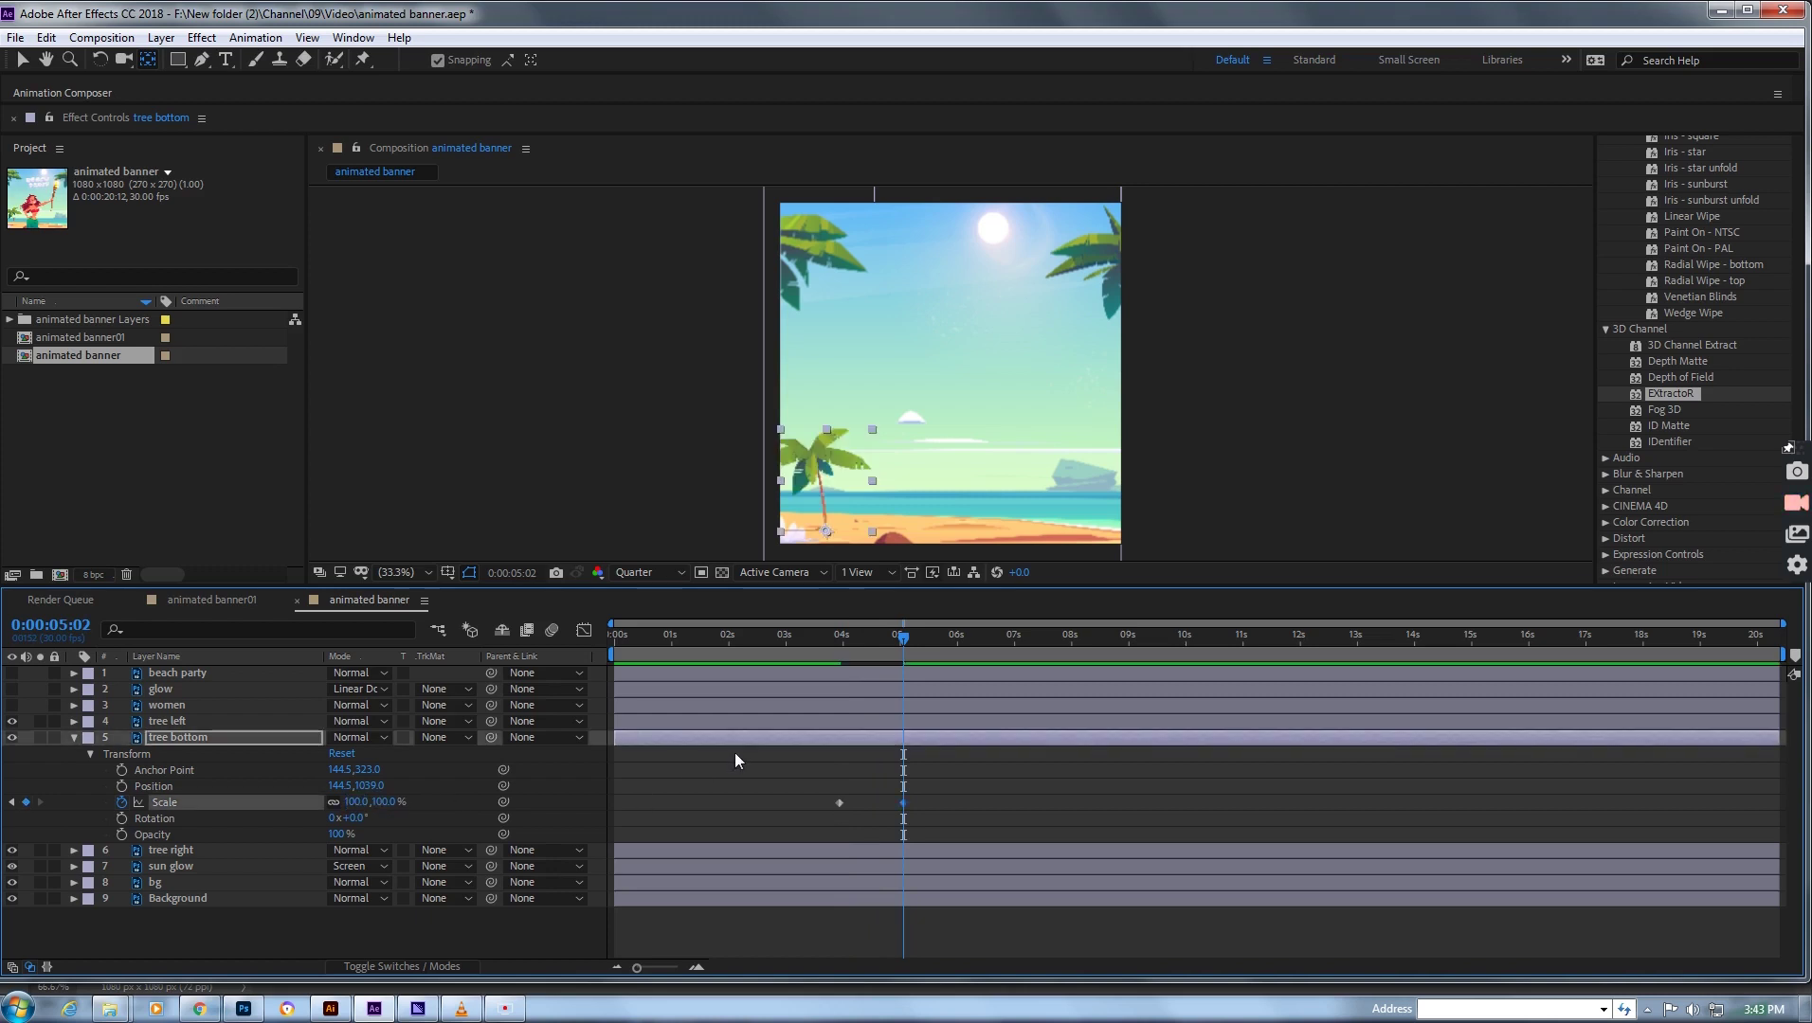
- Preview the palm pop-in, collapse tree bottom, then show and select the women layer
{"action": "mouse_move", "coordinate": [838, 653]}
{"action": "left_mouse_down"}
{"action": "mouse_move", "coordinate": [898, 652]}
{"action": "mouse_move", "coordinate": [850, 645]}
{"action": "left_mouse_up"}
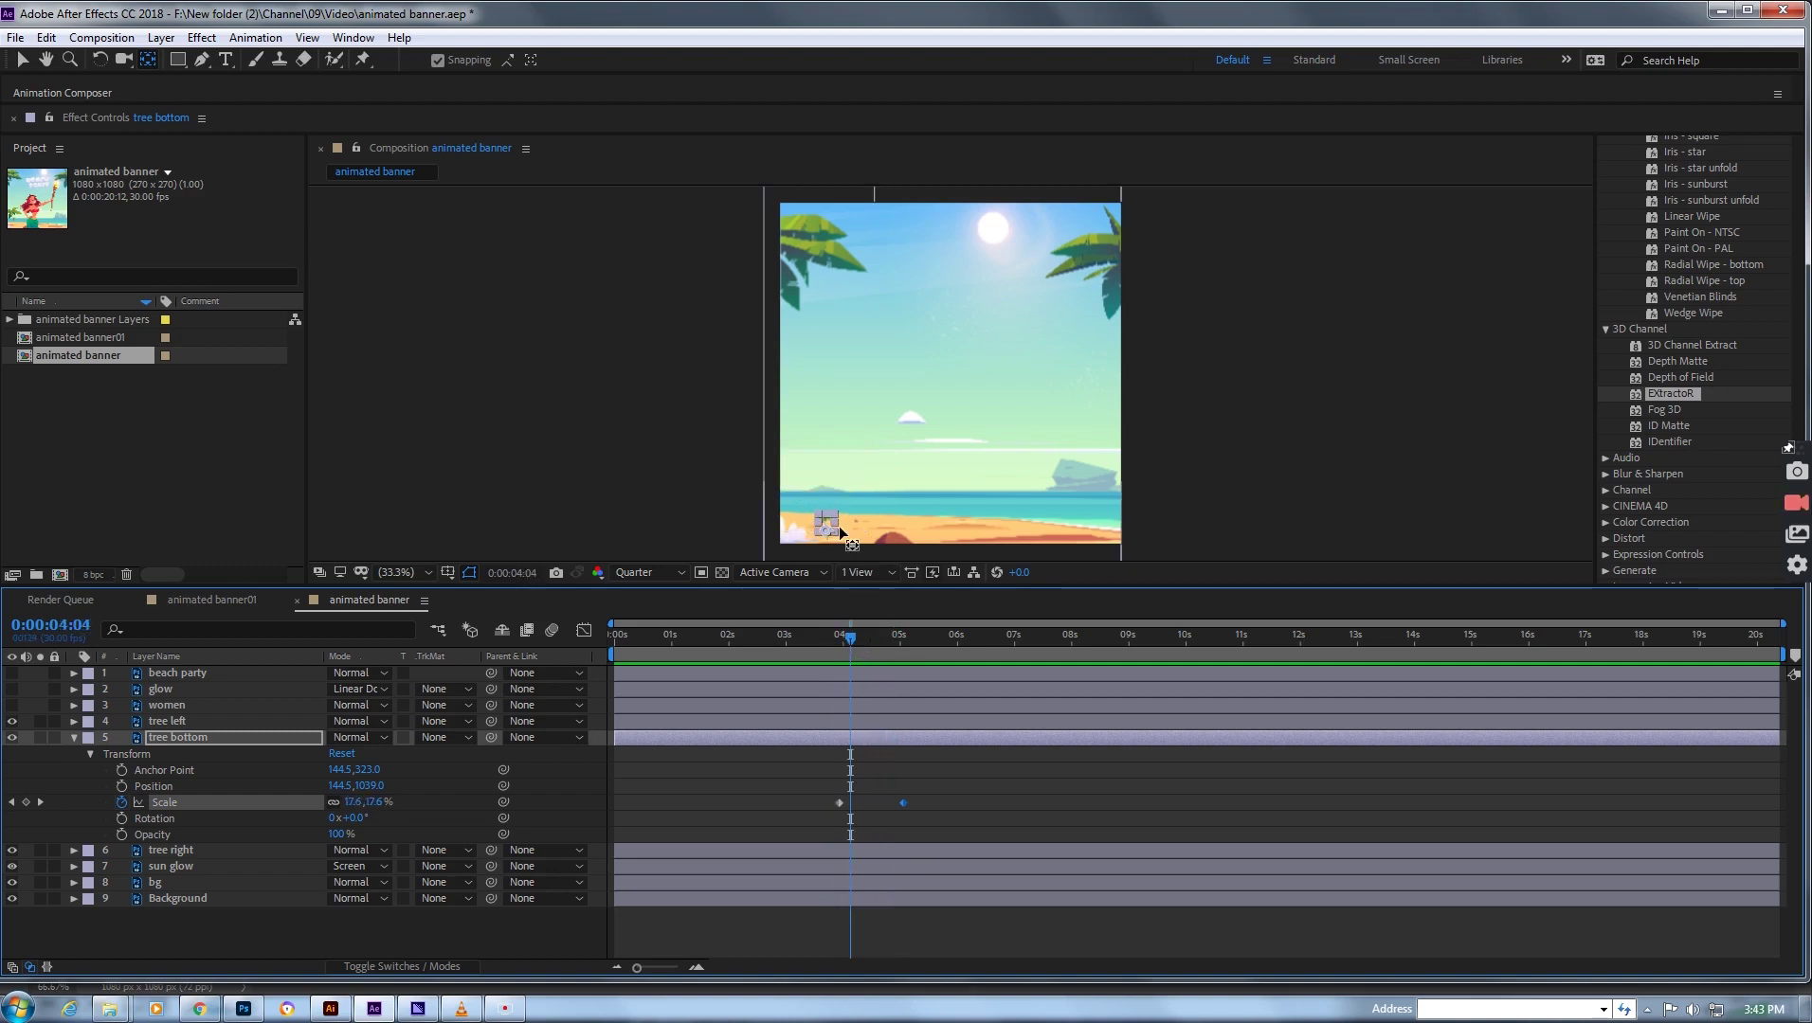
{"action": "left_click_drag", "start_coordinate": [850, 640], "coordinate": [901, 648]}
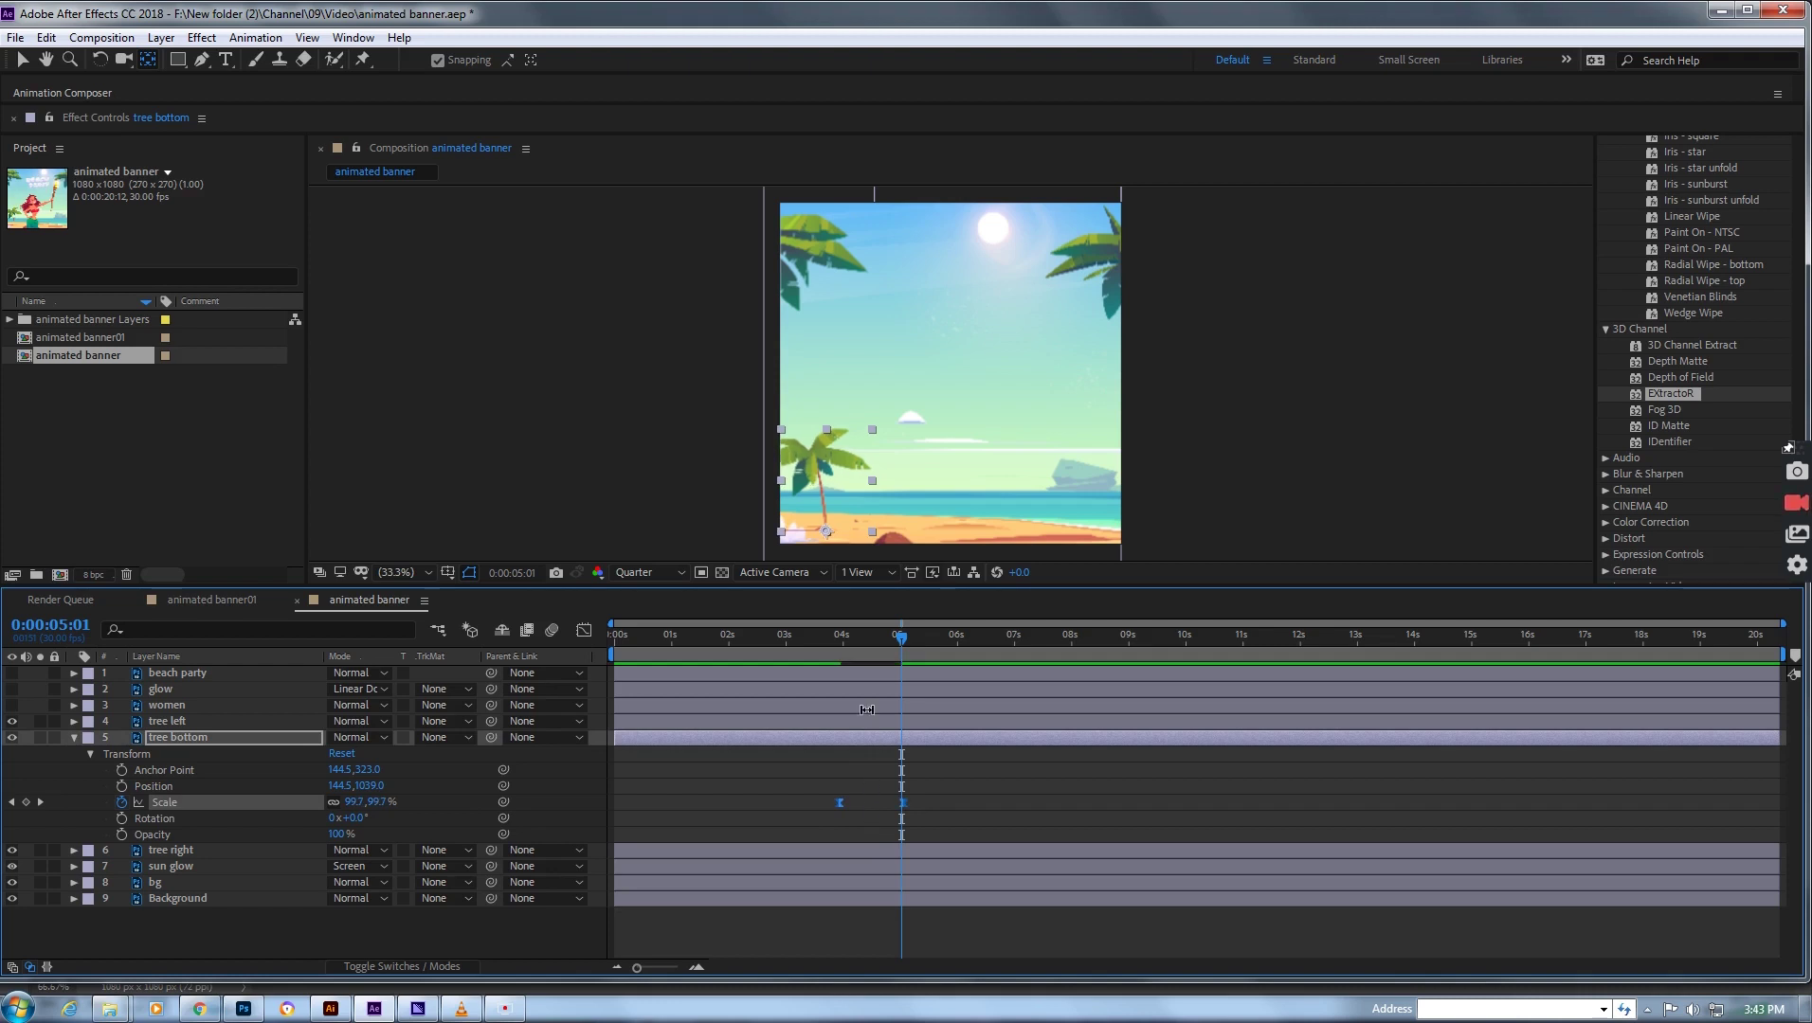
{"action": "left_click", "coordinate": [826, 633]}
{"action": "key", "text": "space"}
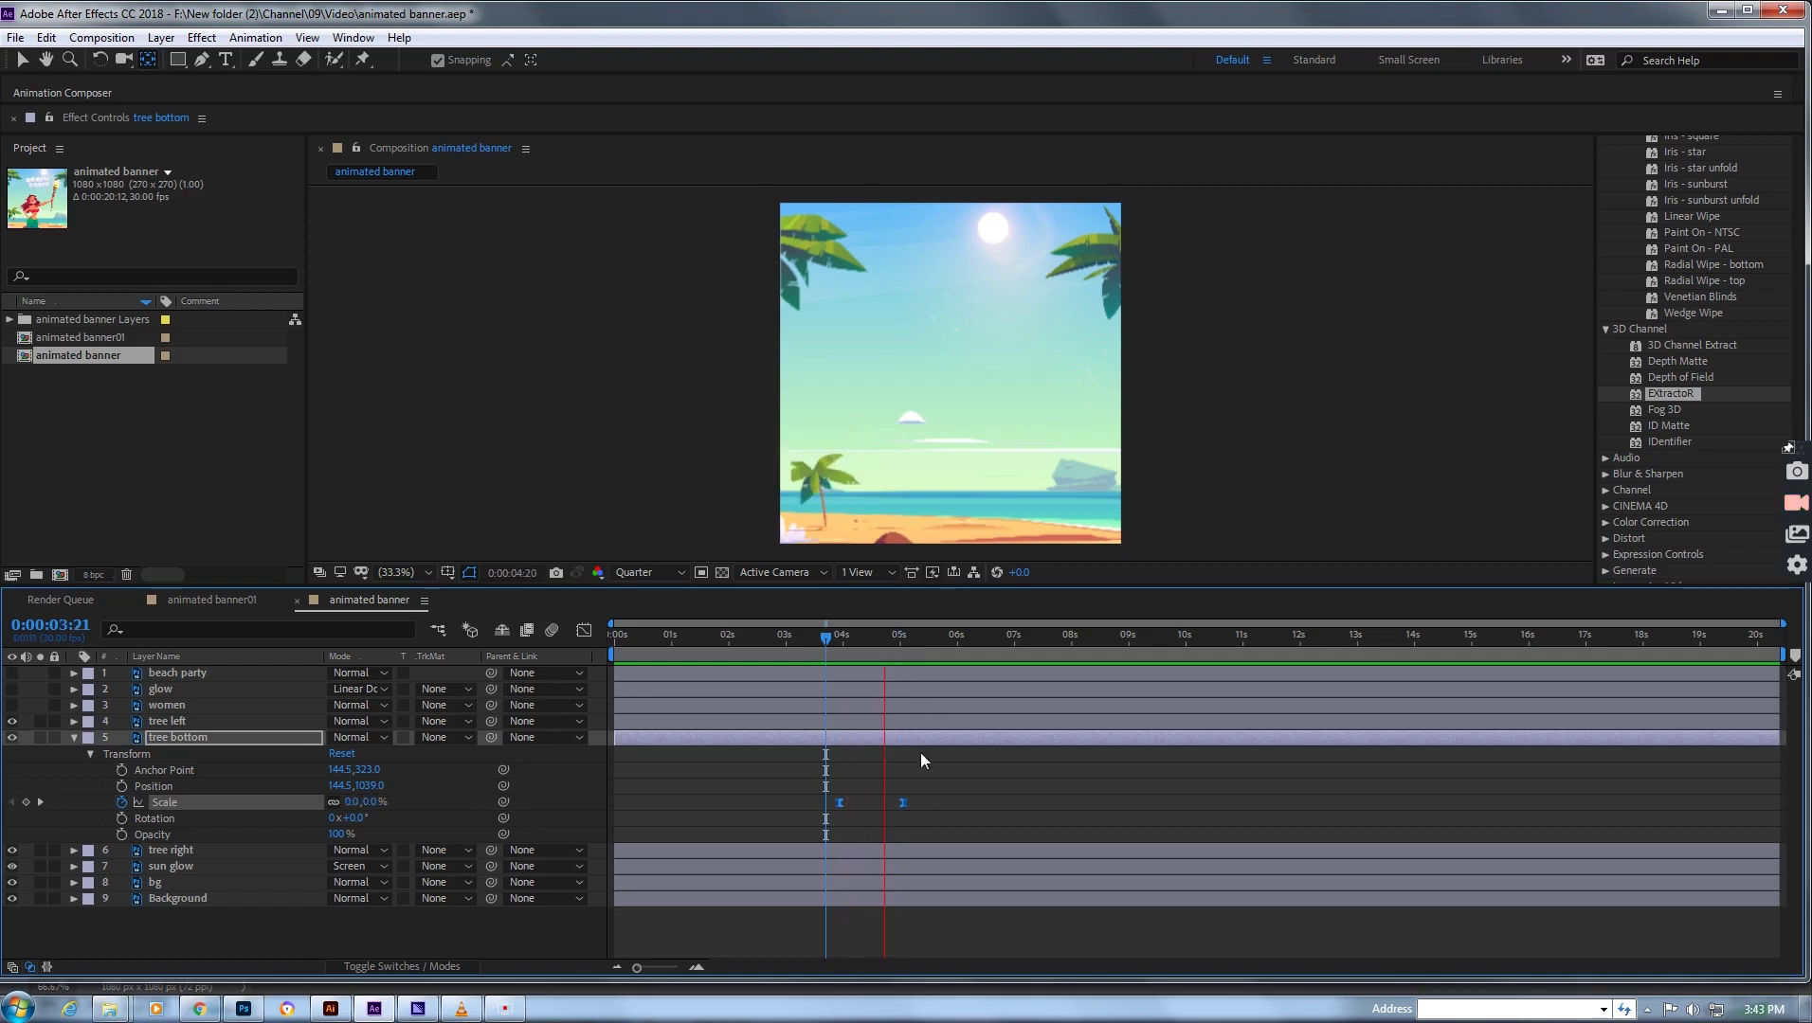
{"action": "left_click", "coordinate": [74, 738]}
{"action": "left_click", "coordinate": [12, 706]}
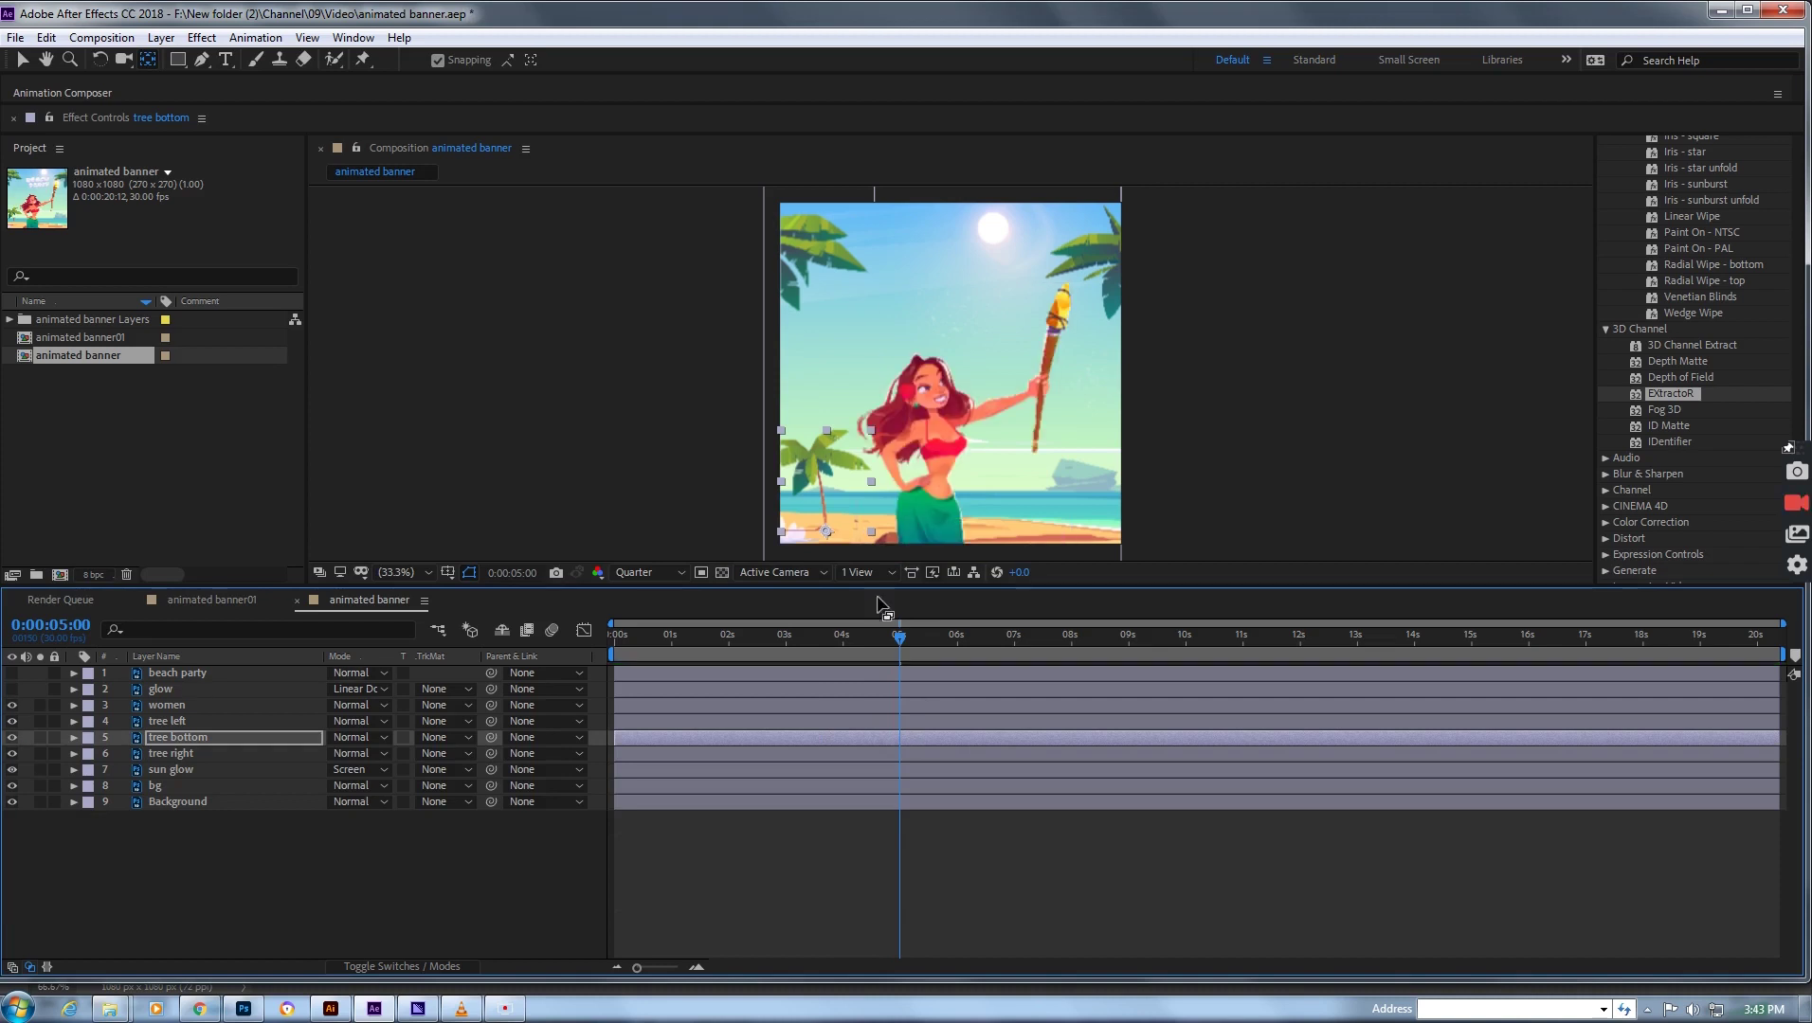
{"action": "left_click", "coordinate": [915, 464]}
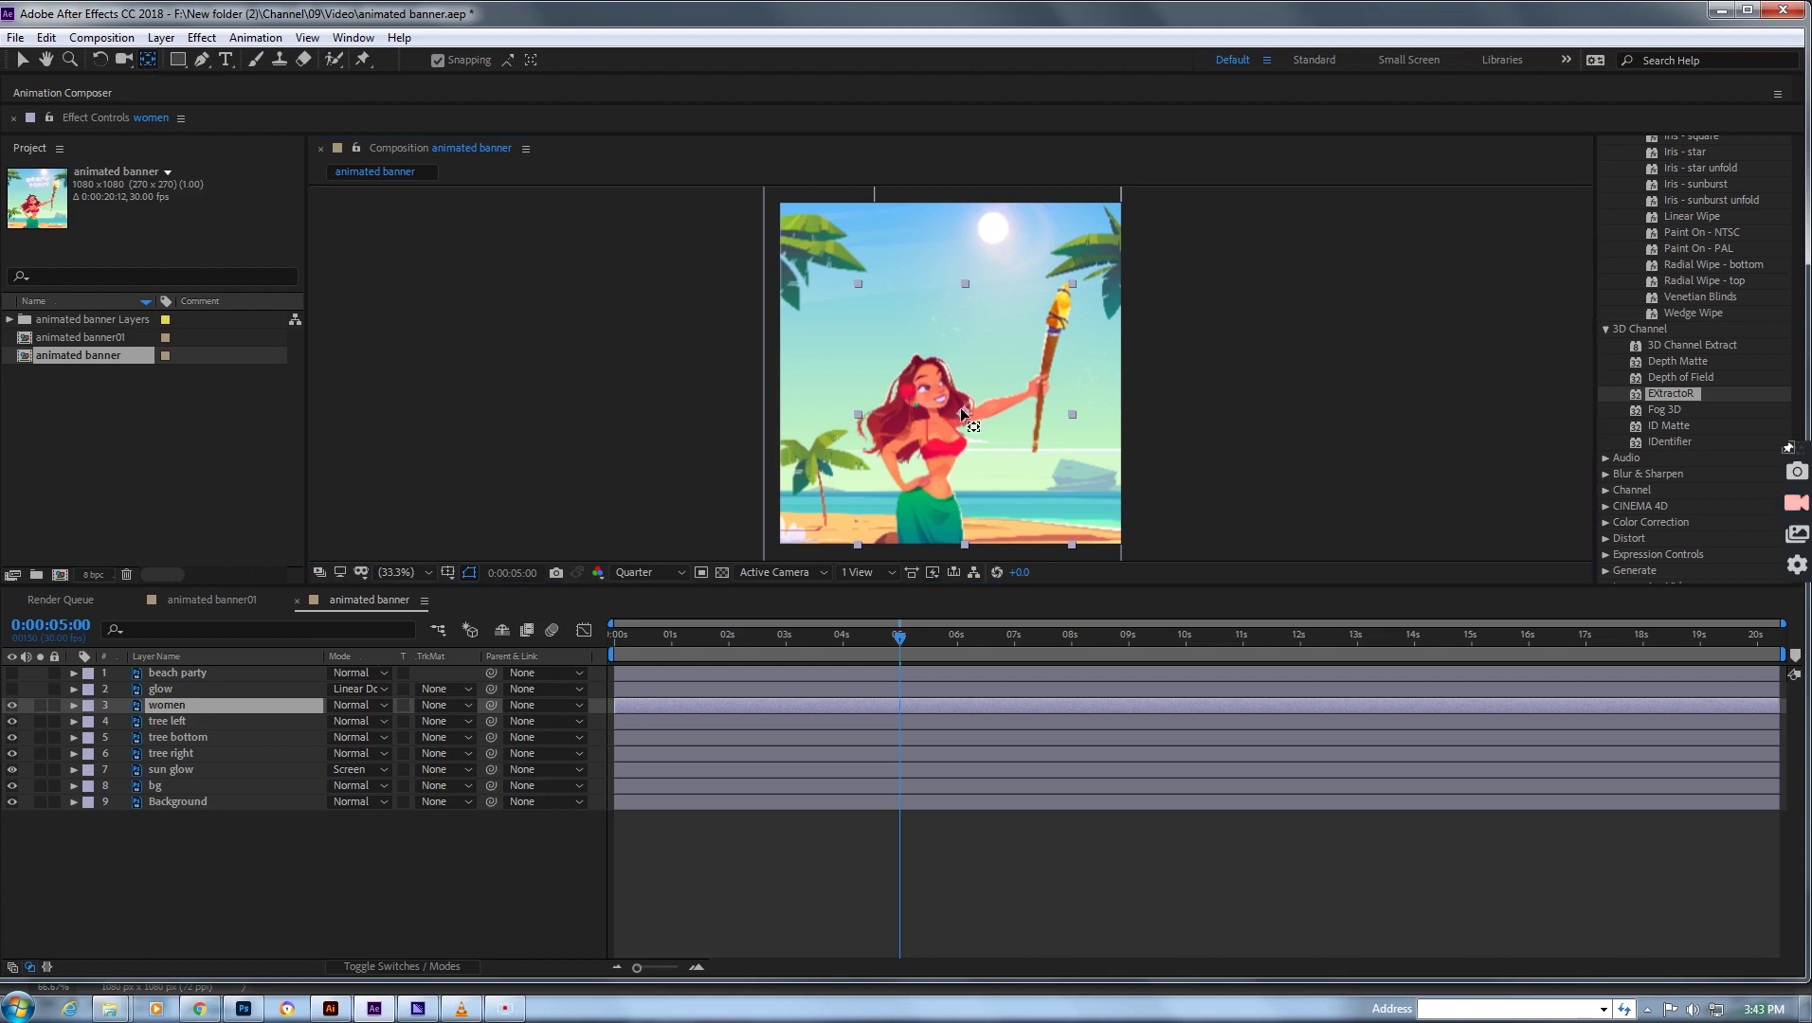
- Move the woman's anchor point to her feet and reveal her Scale property
{"action": "mouse_move", "coordinate": [963, 411]}
{"action": "left_mouse_down"}
{"action": "mouse_move", "coordinate": [954, 462]}
{"action": "mouse_move", "coordinate": [952, 371]}
{"action": "left_mouse_up"}
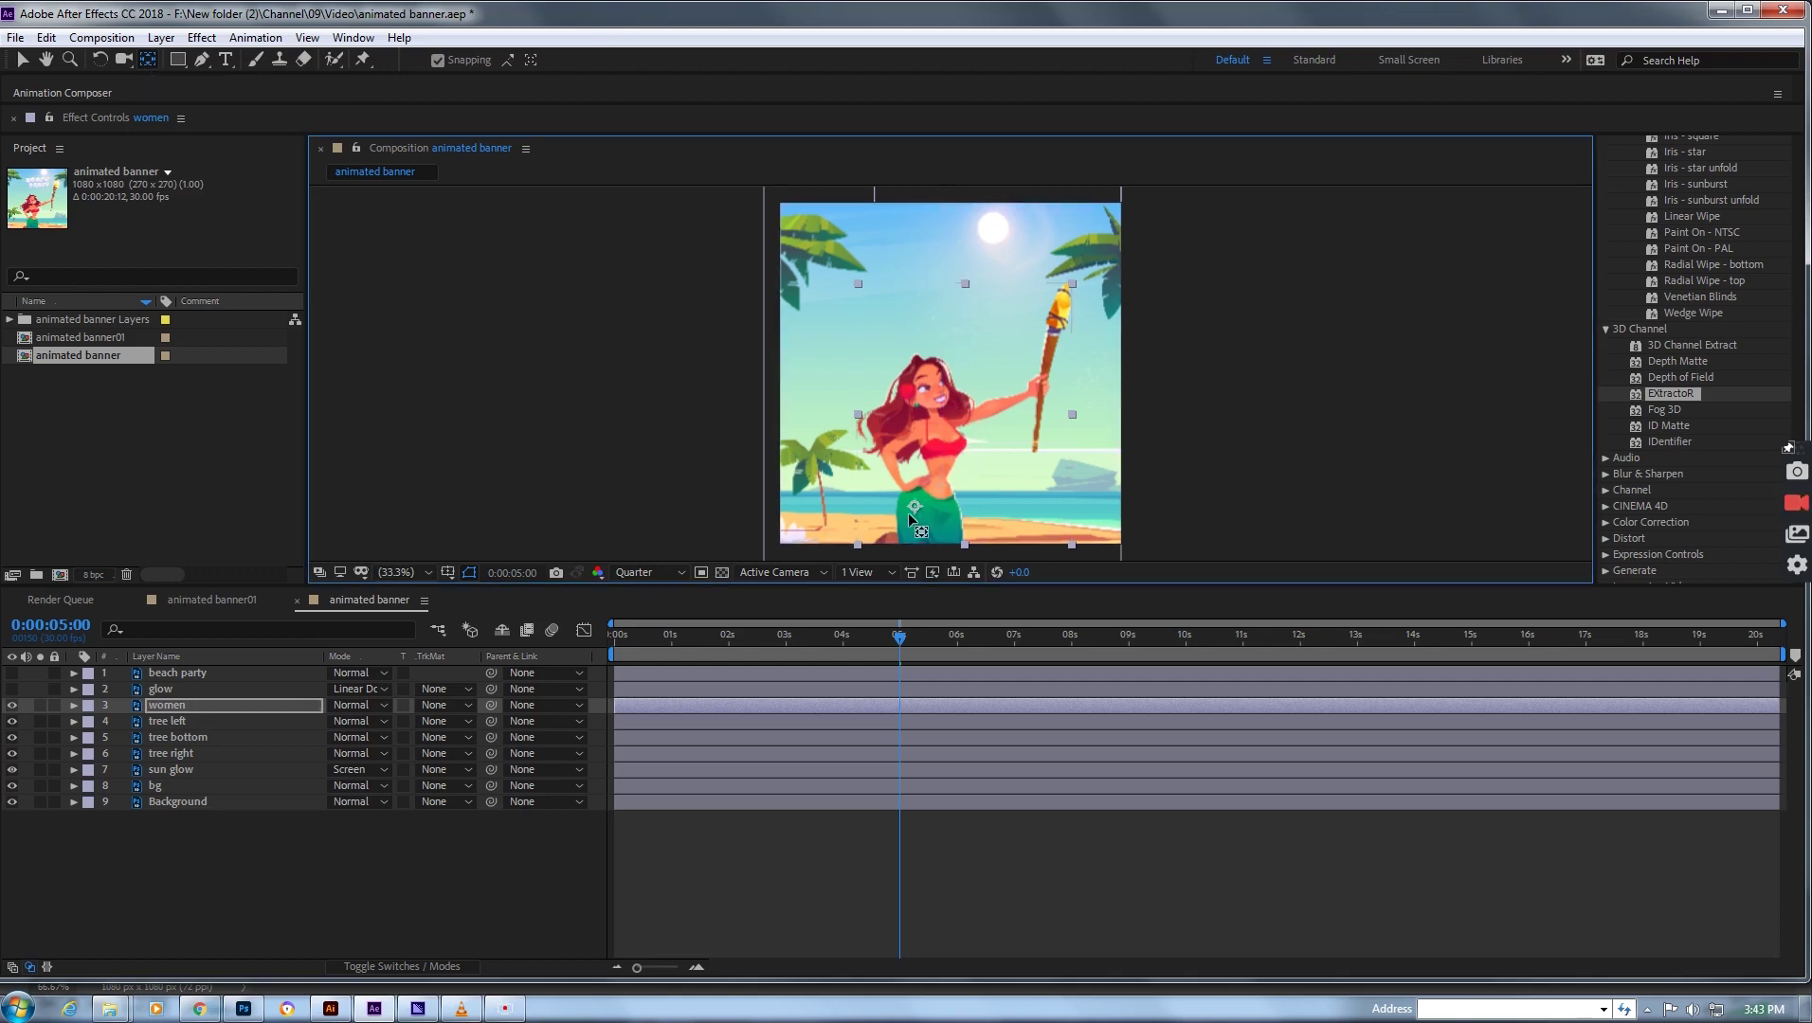
{"action": "left_click_drag", "start_coordinate": [903, 542], "coordinate": [903, 544]}
{"action": "left_click_drag", "start_coordinate": [944, 441], "coordinate": [940, 412]}
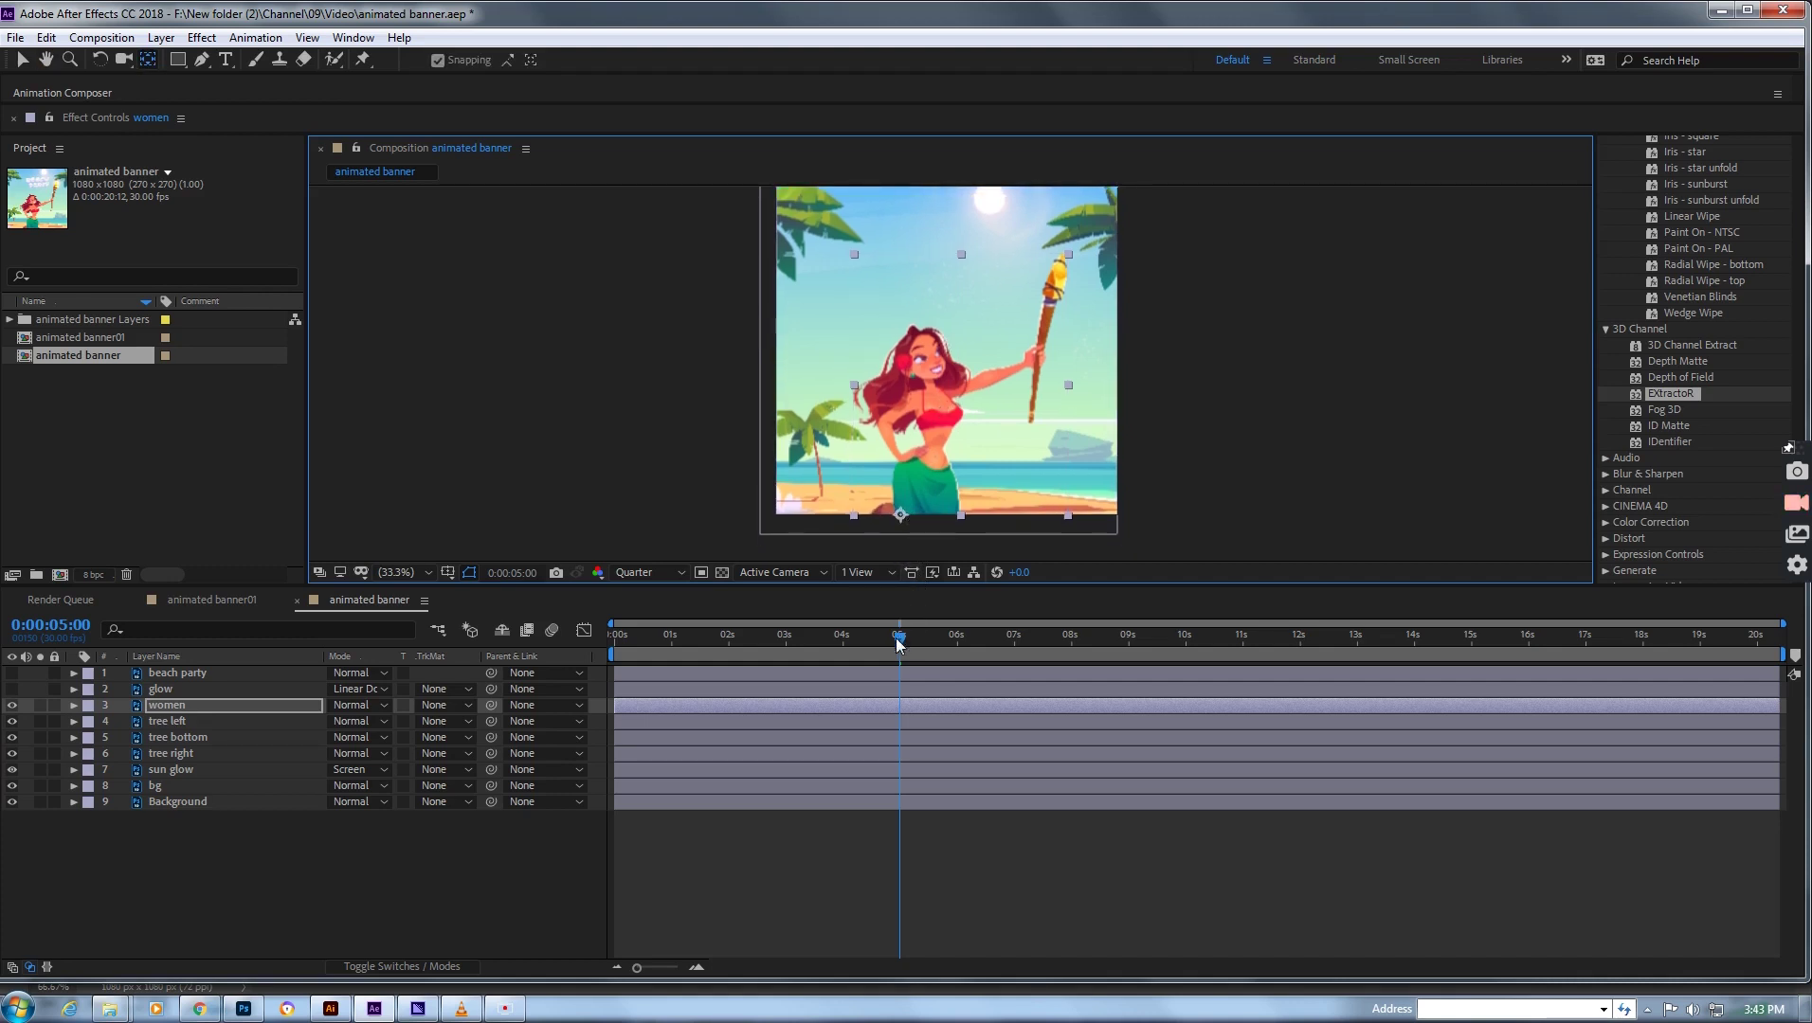
{"action": "left_click", "coordinate": [73, 706]}
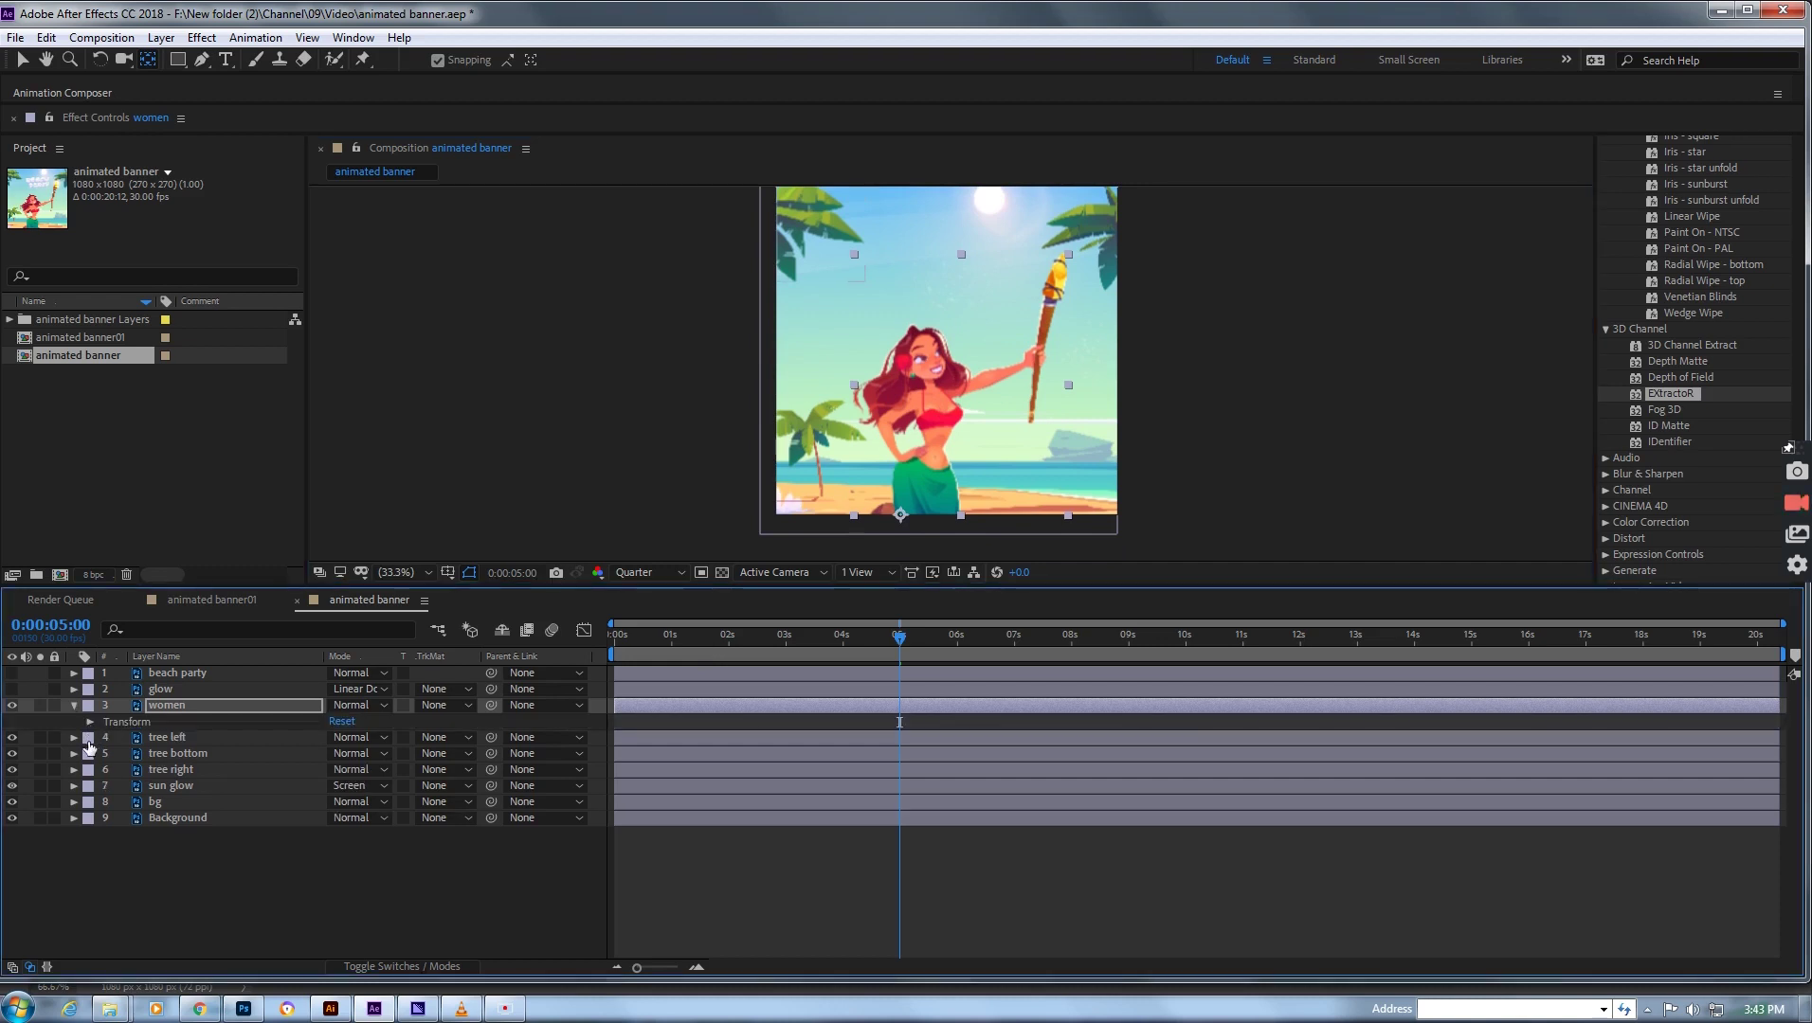
{"action": "left_click", "coordinate": [90, 722]}
{"action": "left_click", "coordinate": [155, 771]}
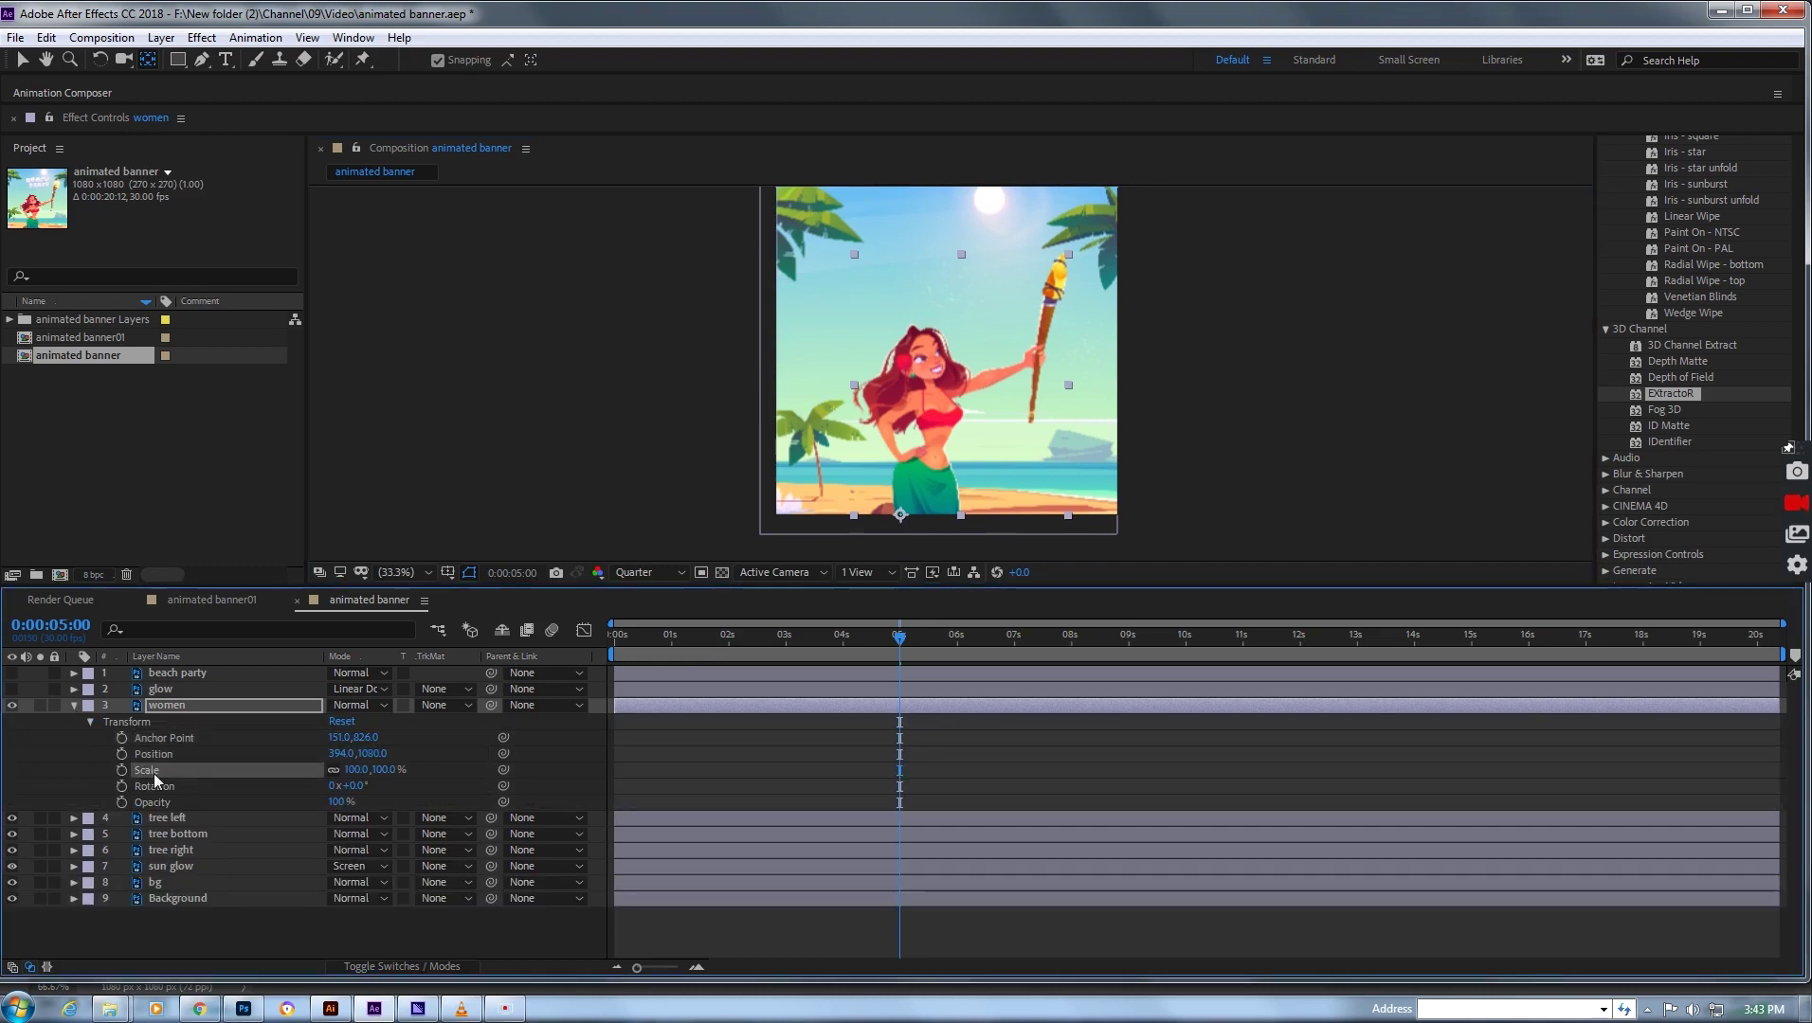
- Keyframe the woman's Scale at 0% at 5 s and 100% at 6 s
{"action": "left_click", "coordinate": [353, 770]}
{"action": "type", "text": "0"}
{"action": "key", "text": "Return"}
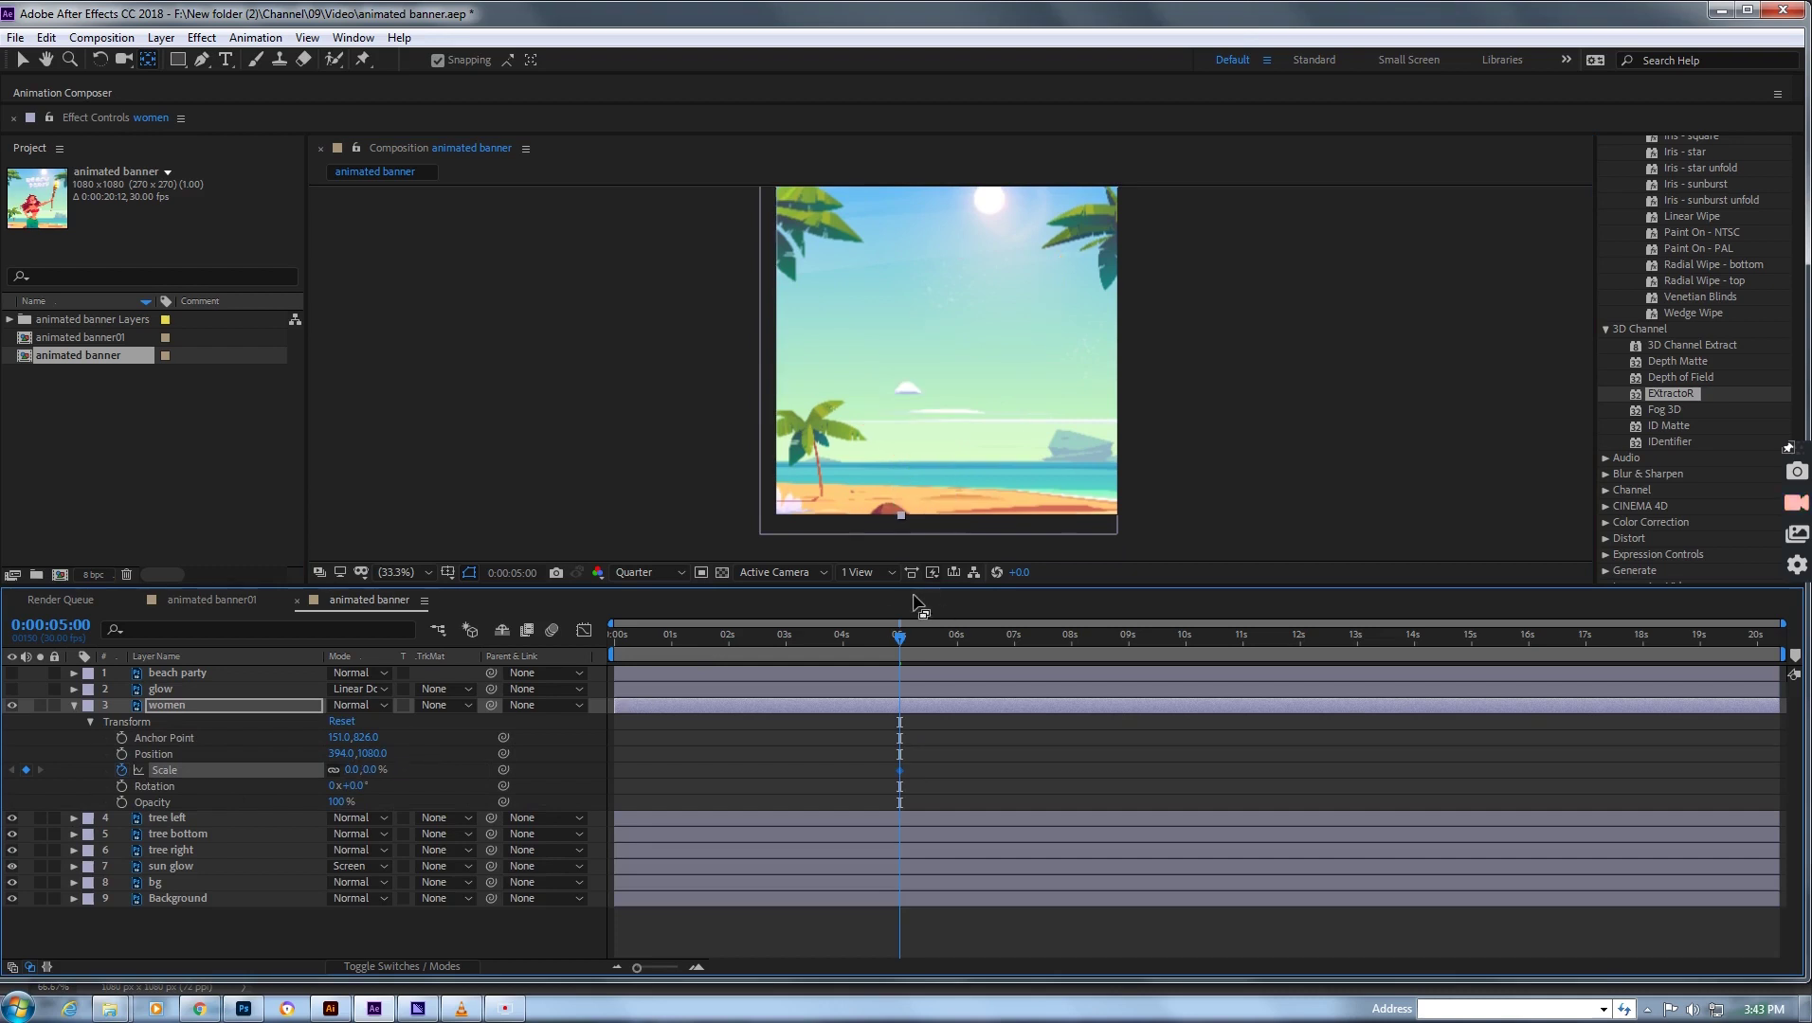
{"action": "left_click_drag", "start_coordinate": [902, 639], "coordinate": [959, 642]}
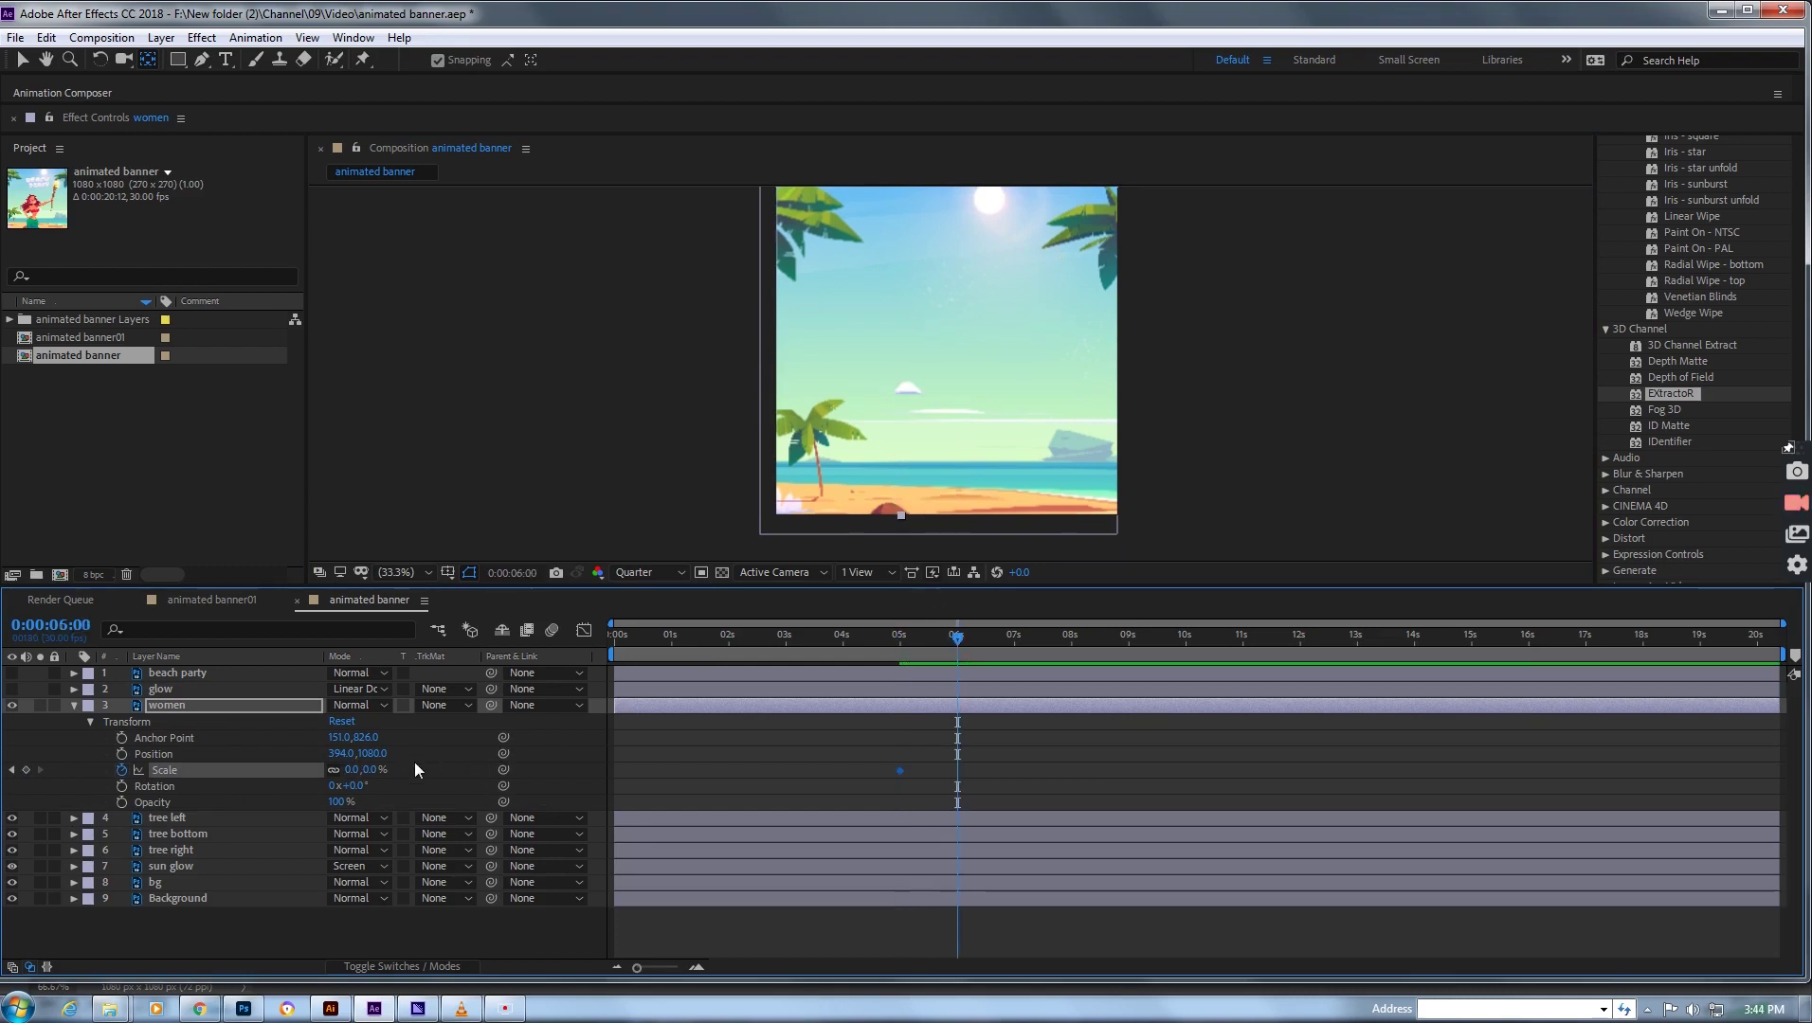
{"action": "left_click", "coordinate": [352, 770]}
{"action": "type", "text": "100"}
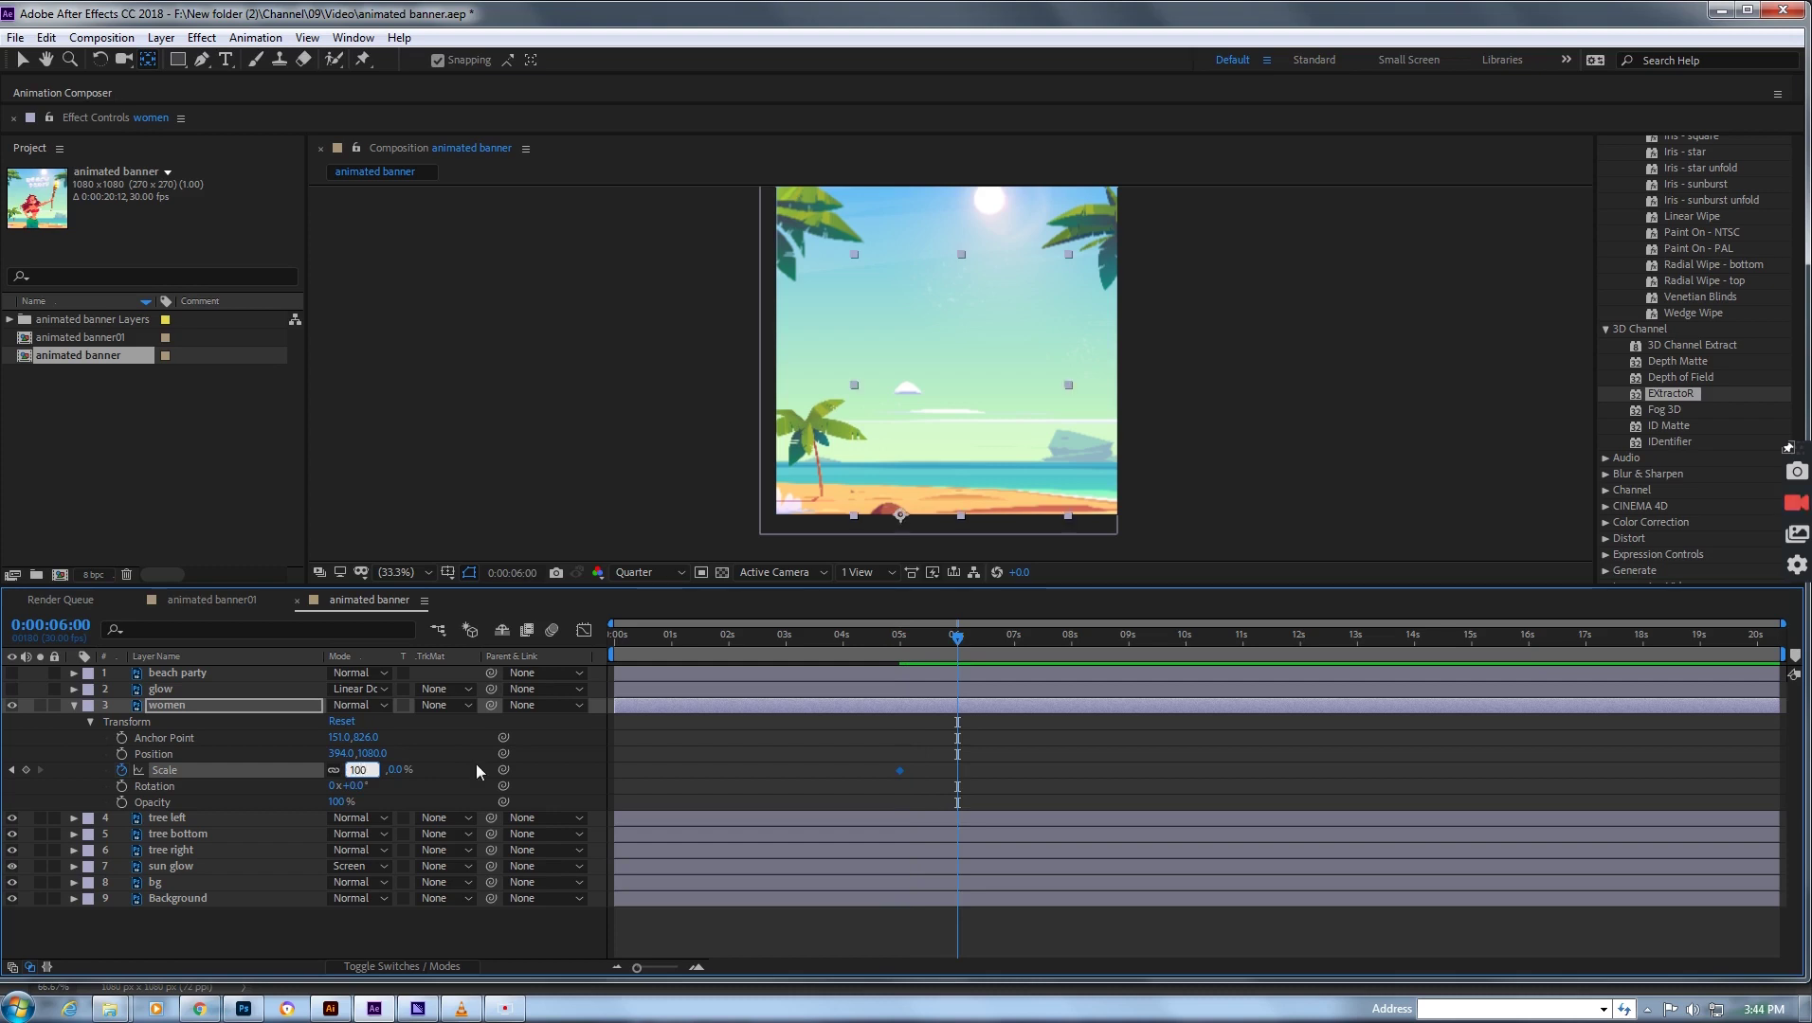
{"action": "key", "text": "Return"}
- Check the growth, apply Easy Ease to both Scale keyframes, and collapse the women layer
{"action": "left_click_drag", "start_coordinate": [888, 644], "coordinate": [932, 653]}
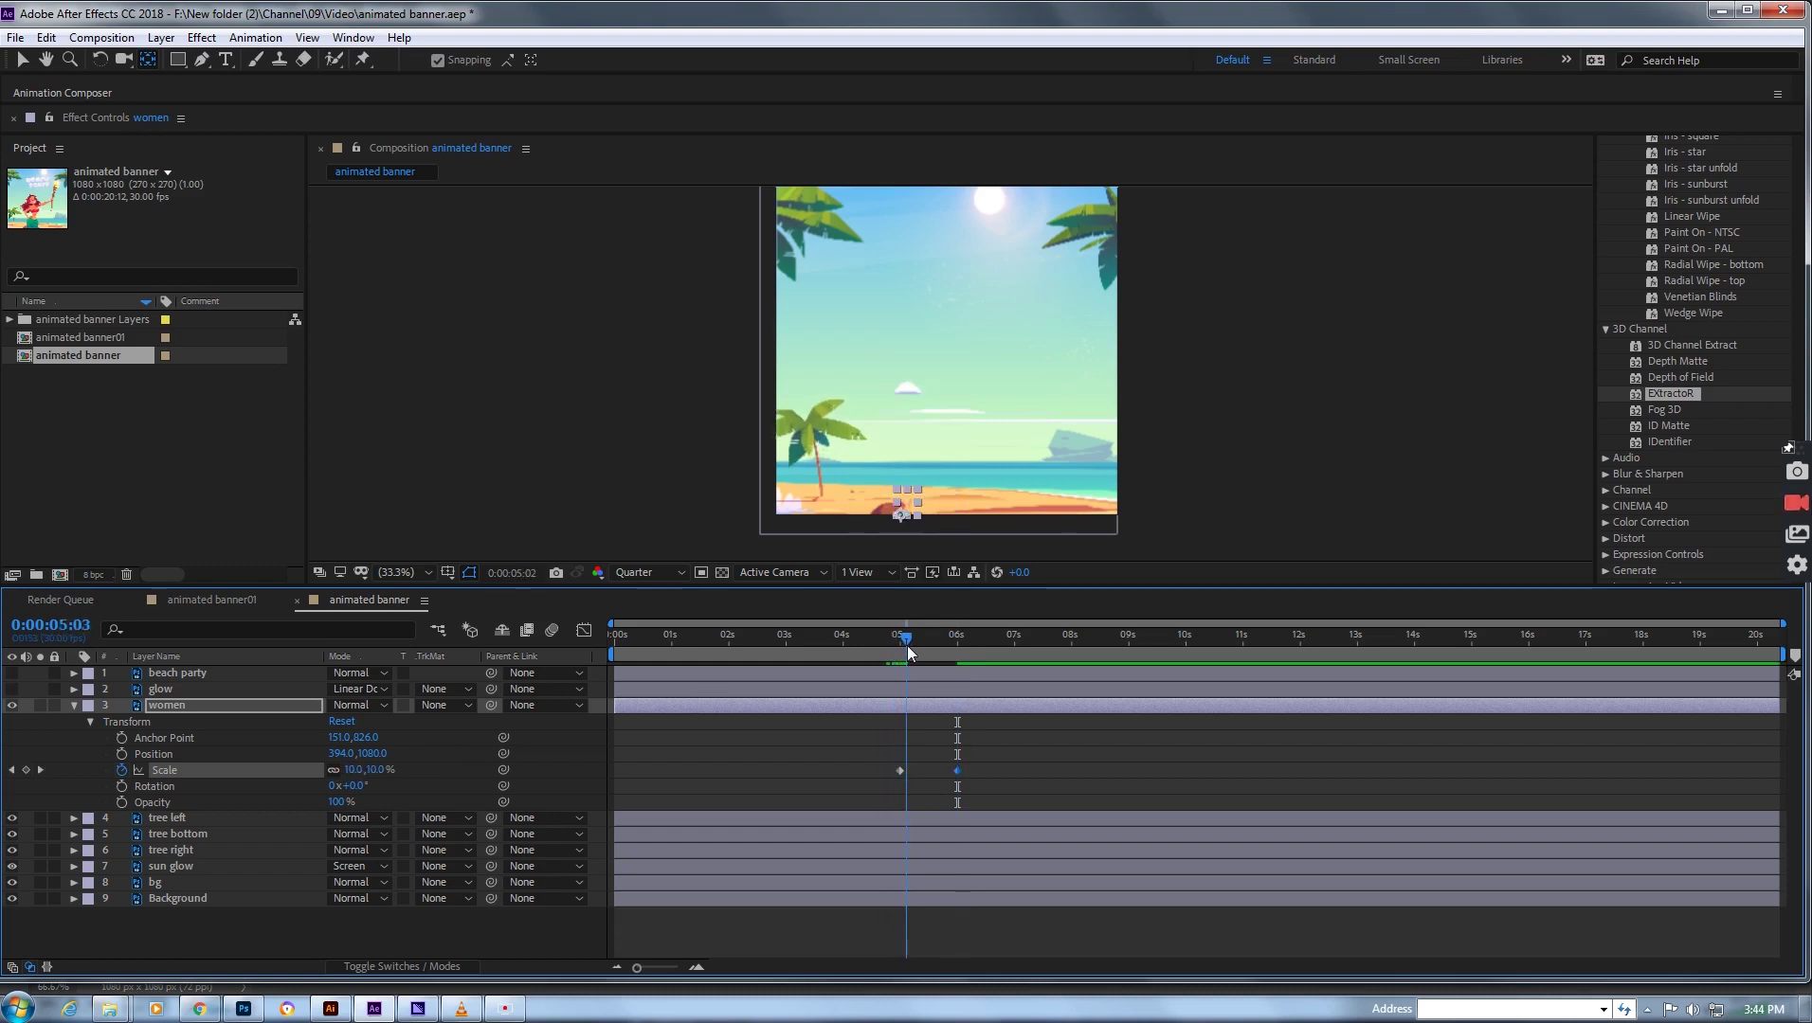
{"action": "left_click_drag", "start_coordinate": [932, 653], "coordinate": [956, 655]}
{"action": "left_click_drag", "start_coordinate": [969, 764], "coordinate": [896, 787]}
{"action": "key", "text": "F9"}
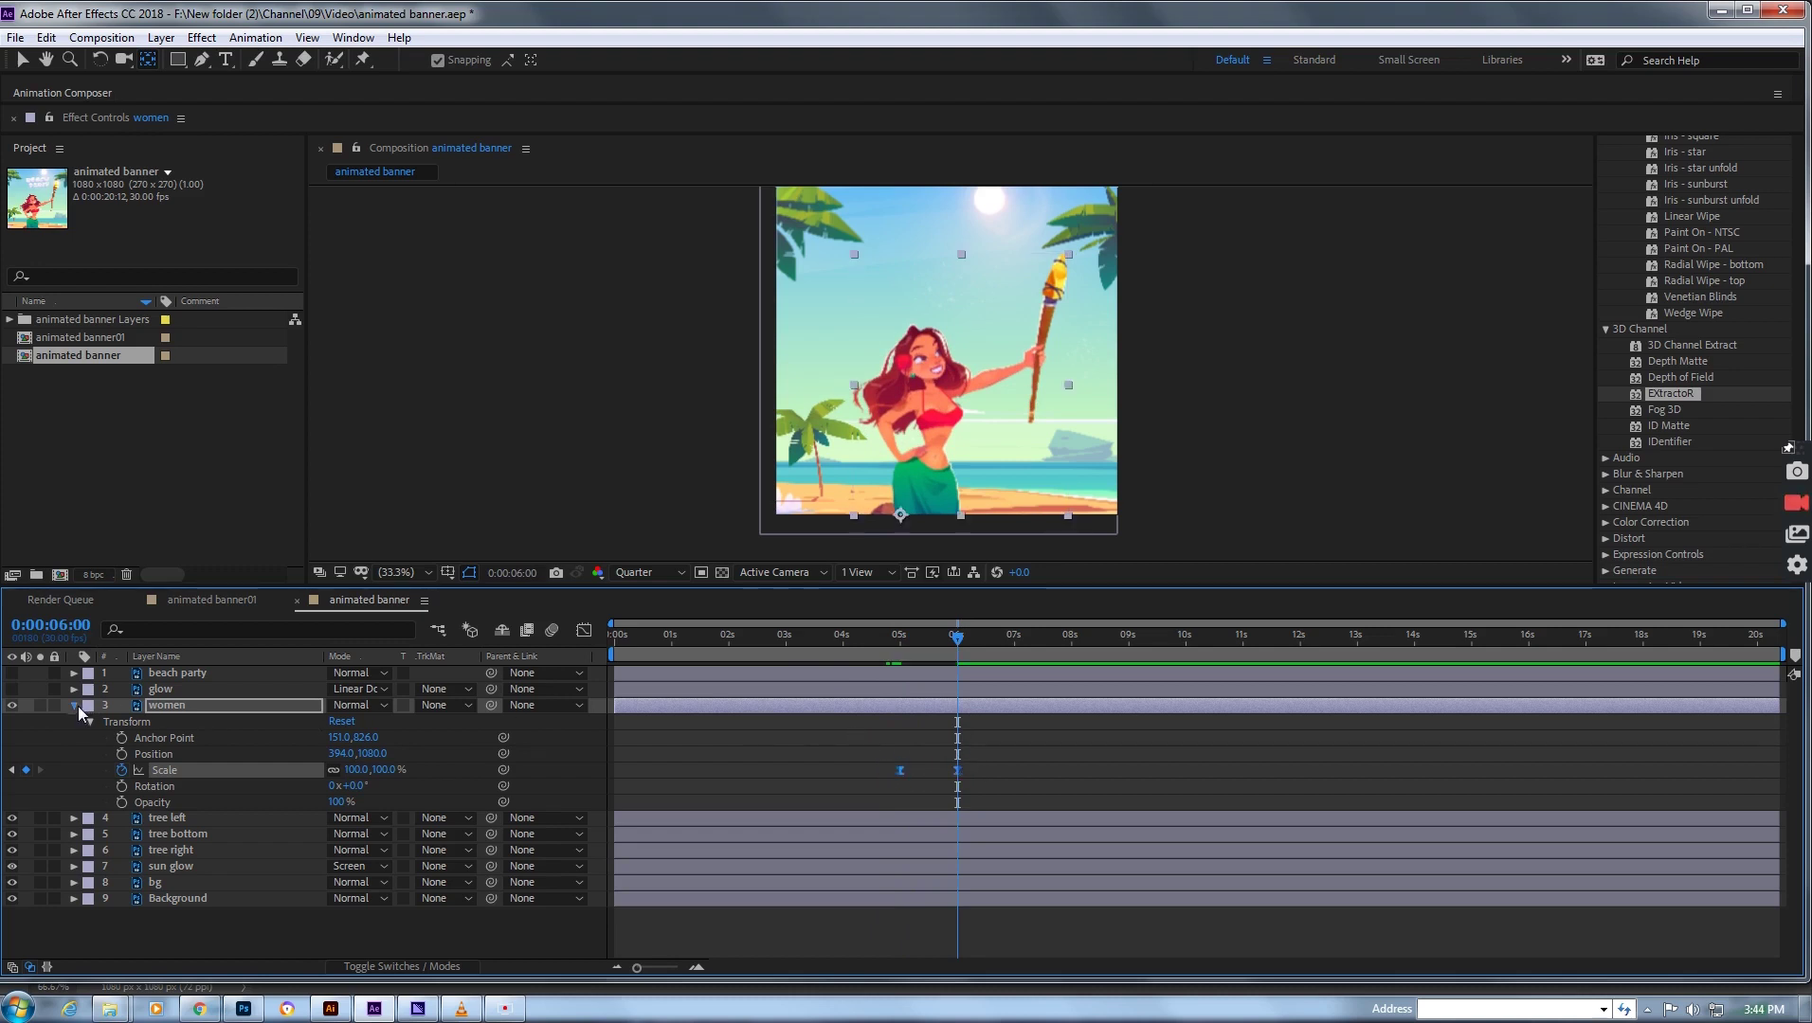
{"action": "left_click", "coordinate": [75, 706]}
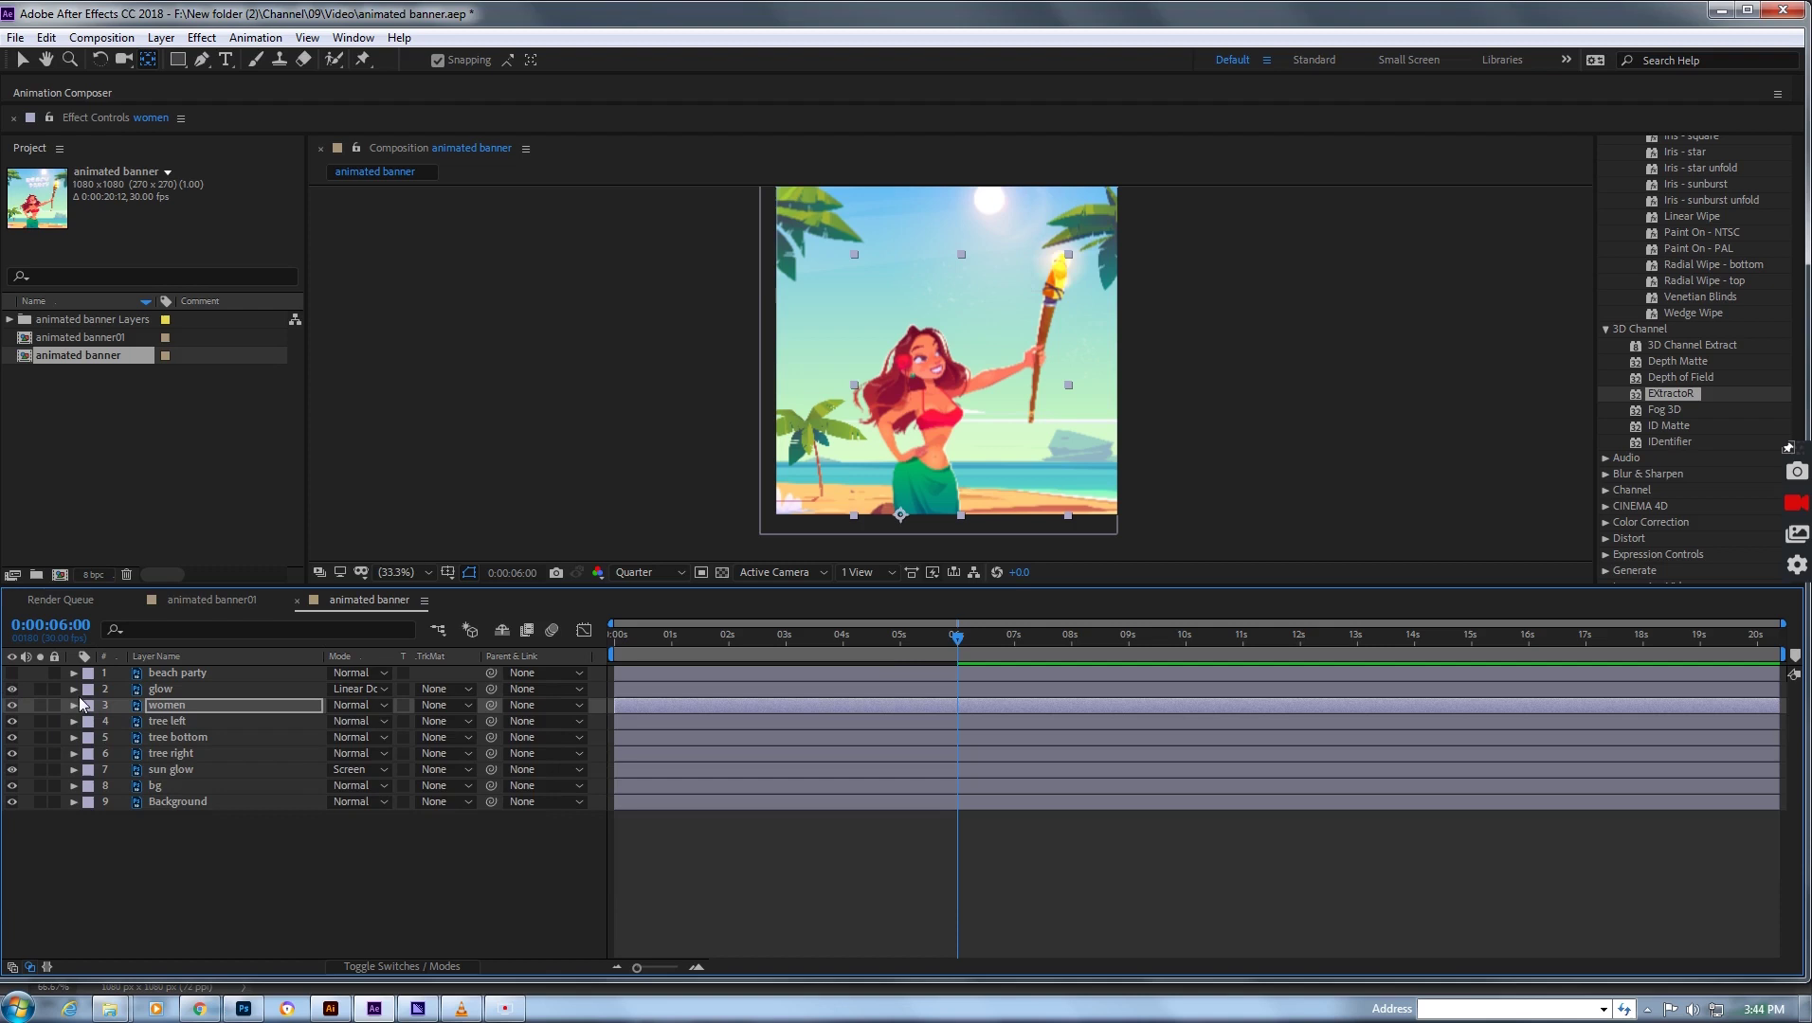
- Slide the glow layer so its in-point starts at 0:00:05:29, then reveal its Transform
{"action": "left_click", "coordinate": [74, 690]}
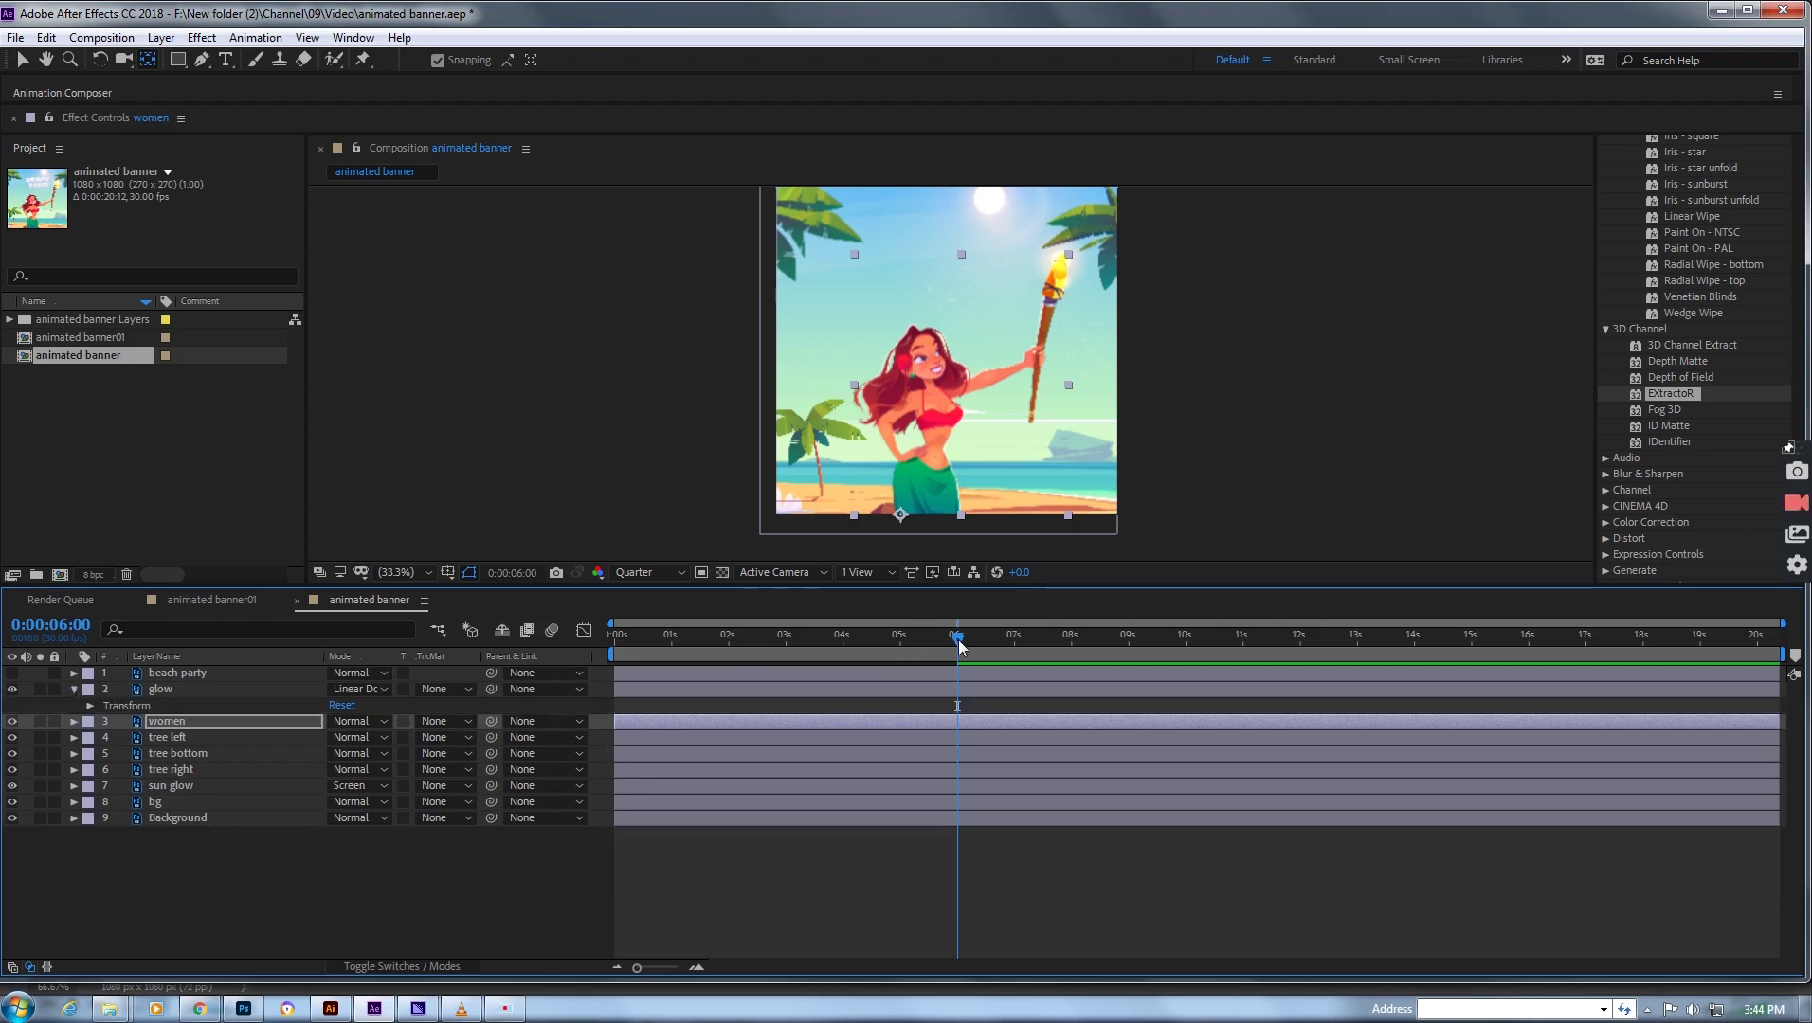
{"action": "left_click_drag", "start_coordinate": [959, 641], "coordinate": [958, 644]}
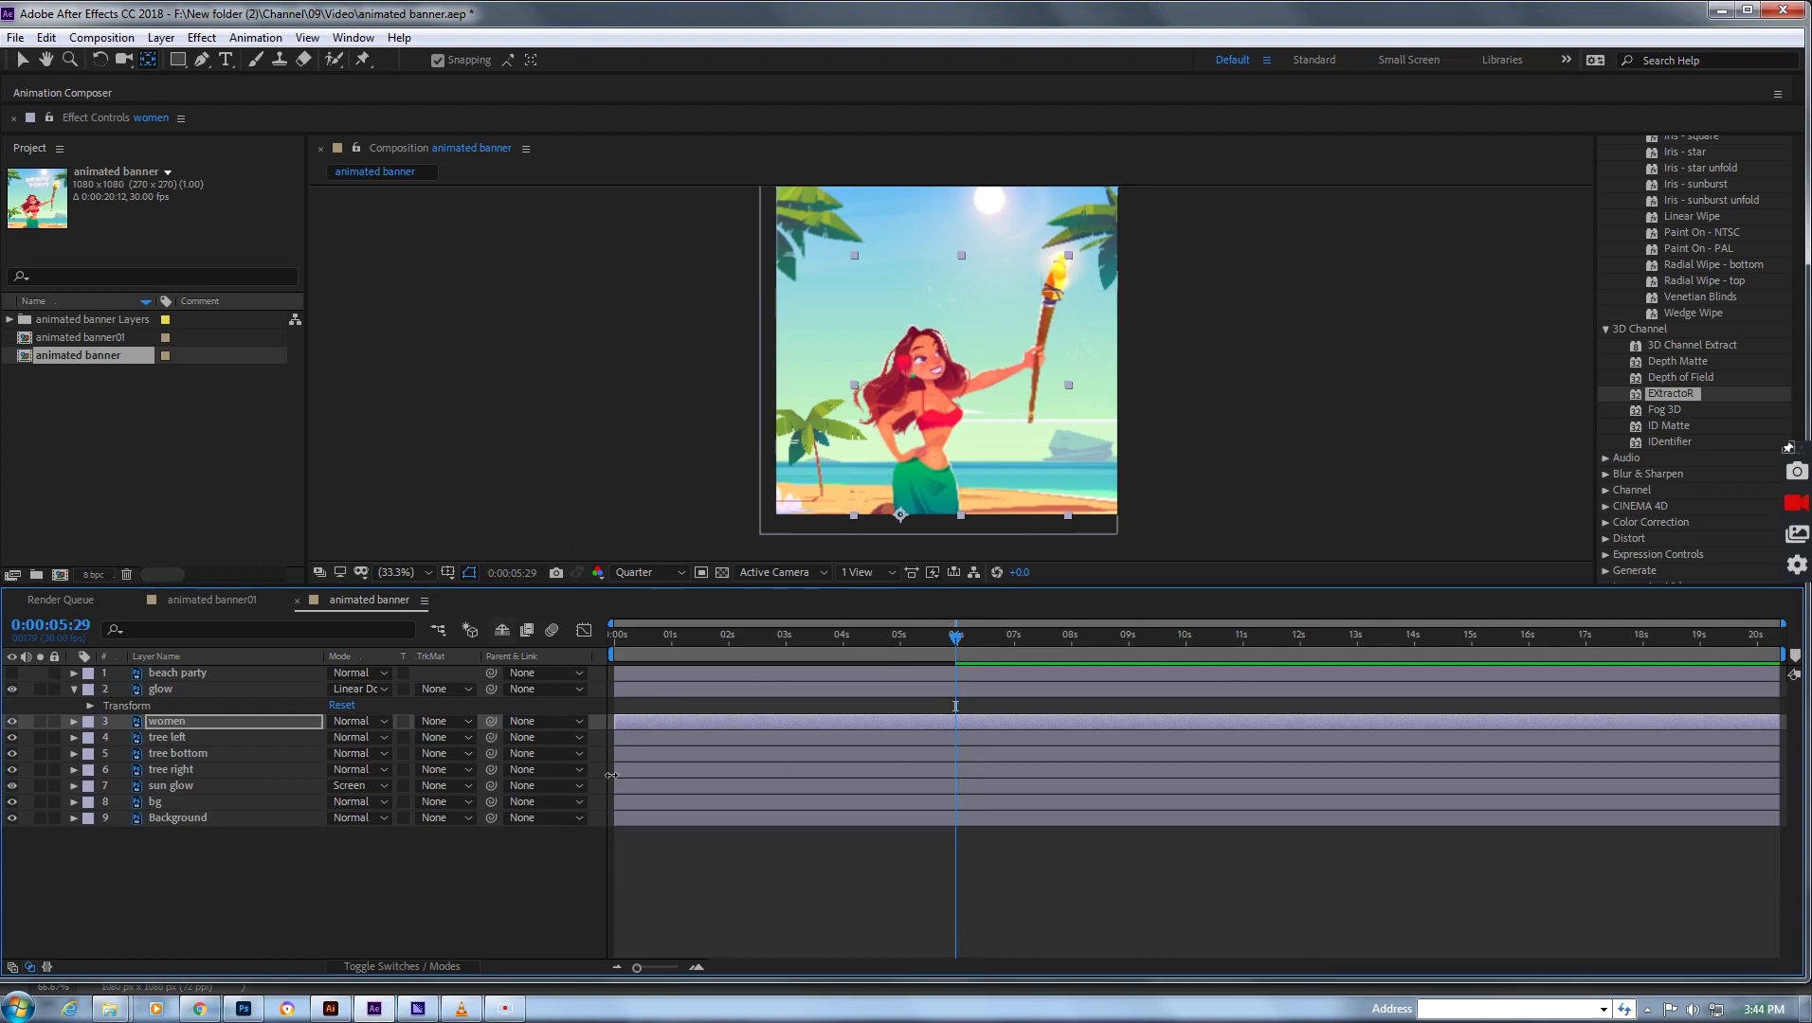
{"action": "key", "text": "v"}
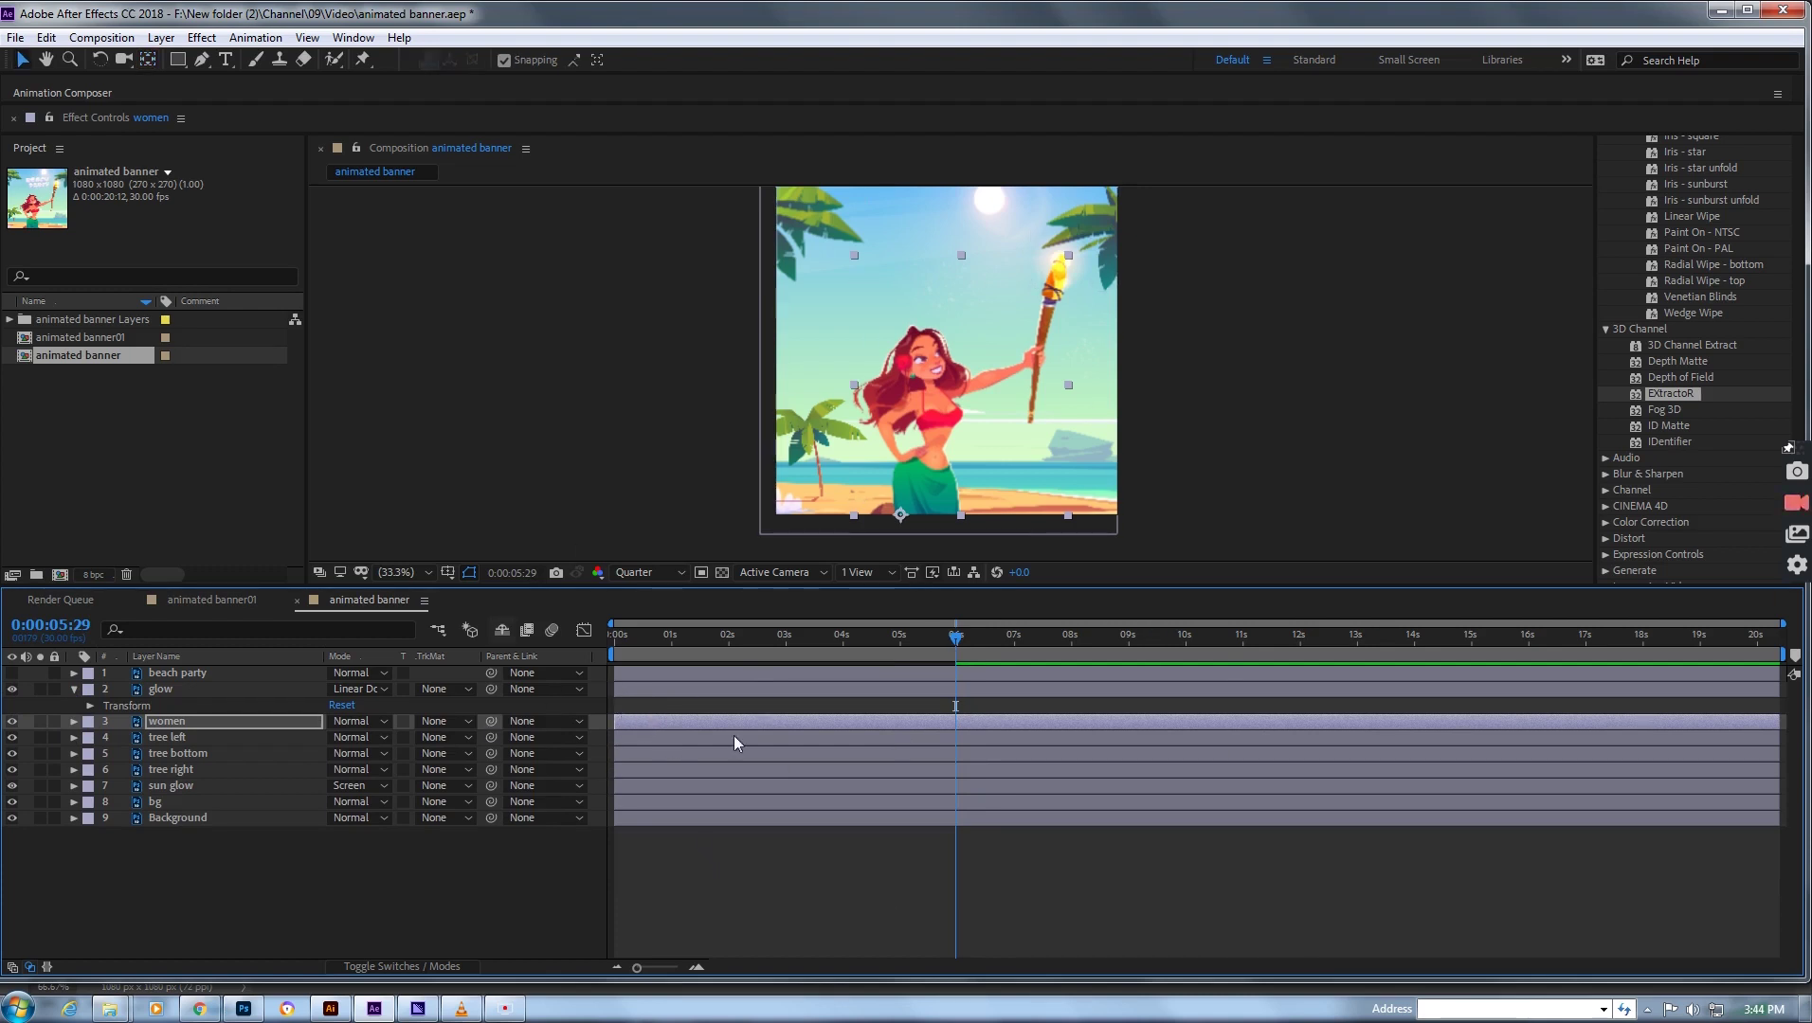
{"action": "left_click", "coordinate": [714, 690]}
{"action": "left_click_drag", "start_coordinate": [650, 689], "coordinate": [975, 683]}
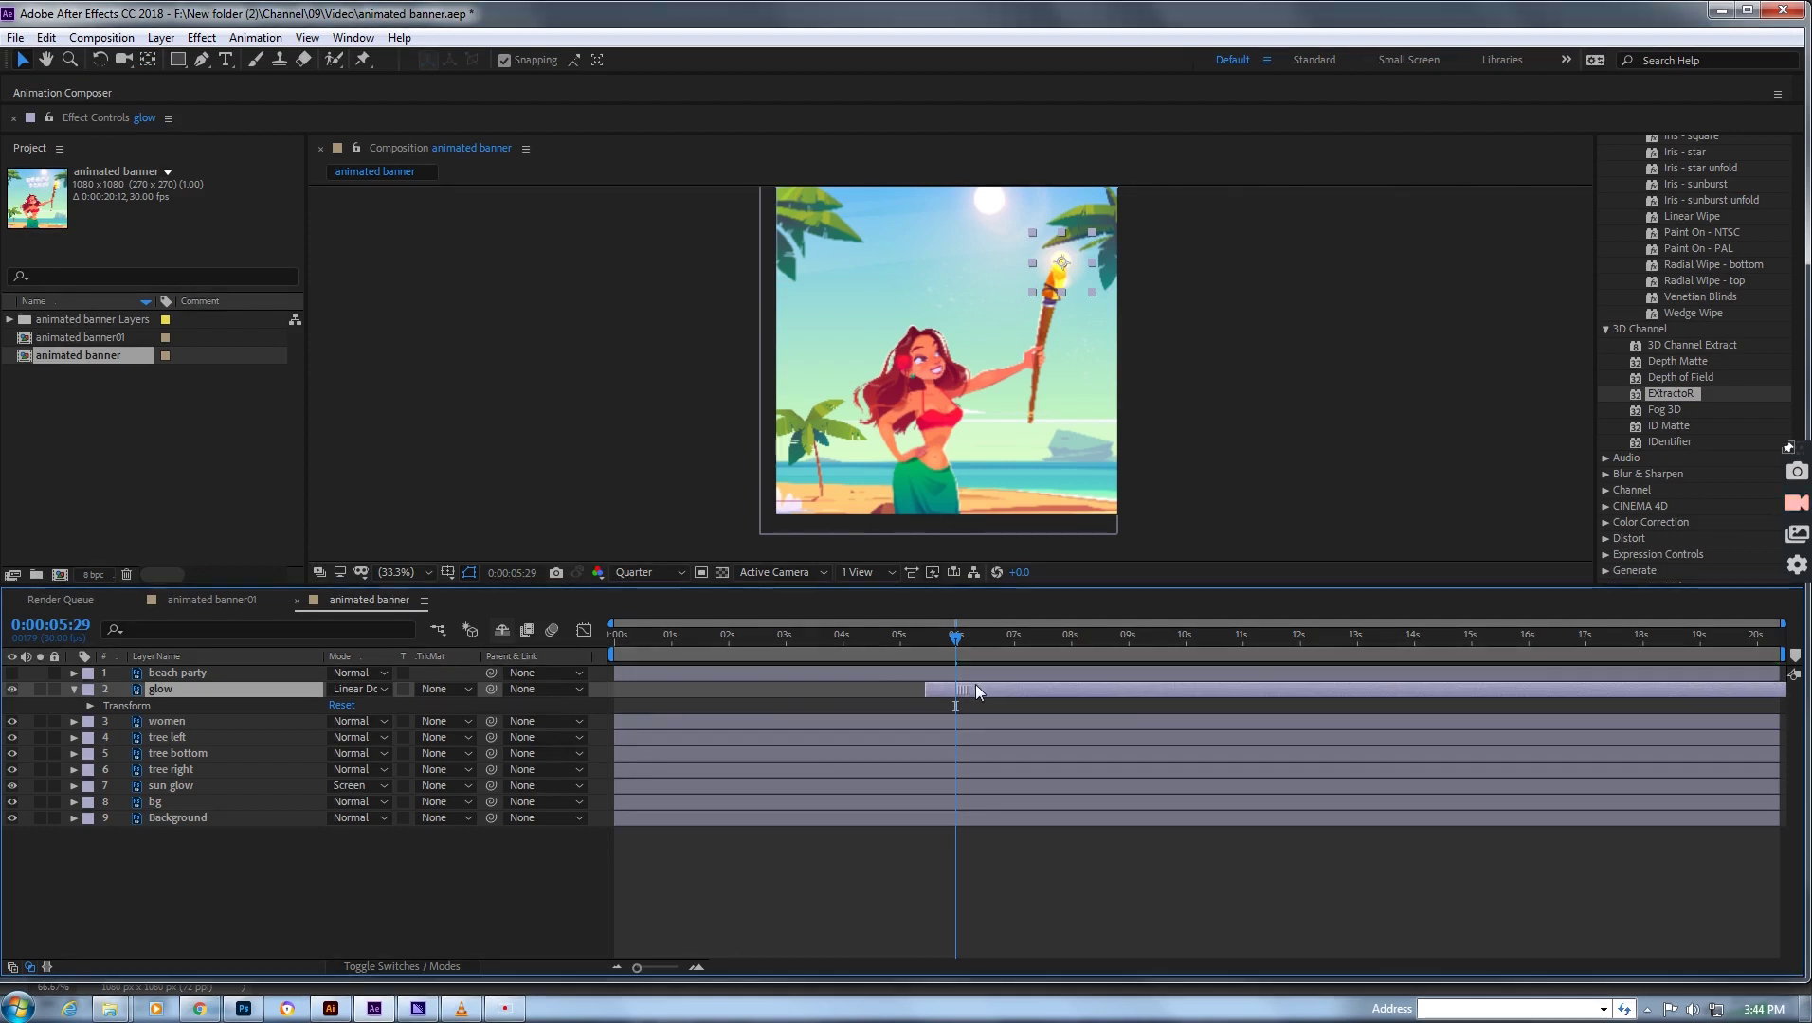
{"action": "left_click_drag", "start_coordinate": [938, 634], "coordinate": [954, 647]}
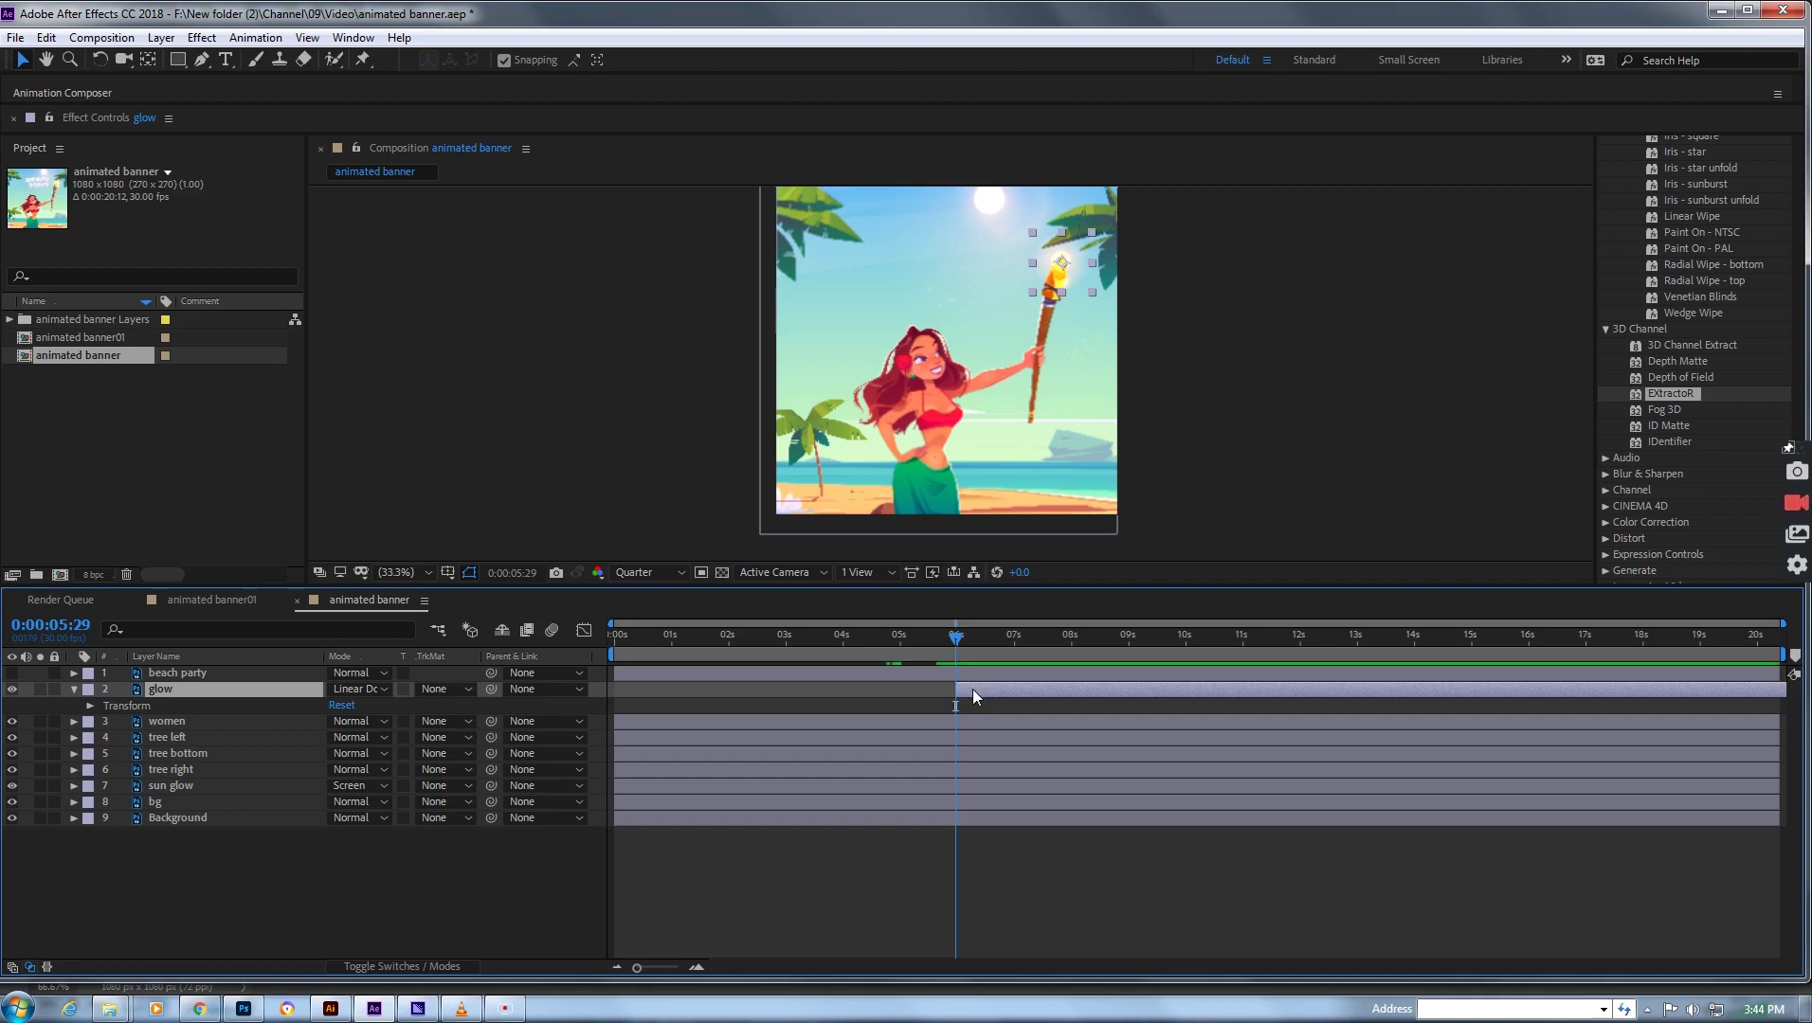
{"action": "left_click", "coordinate": [91, 706]}
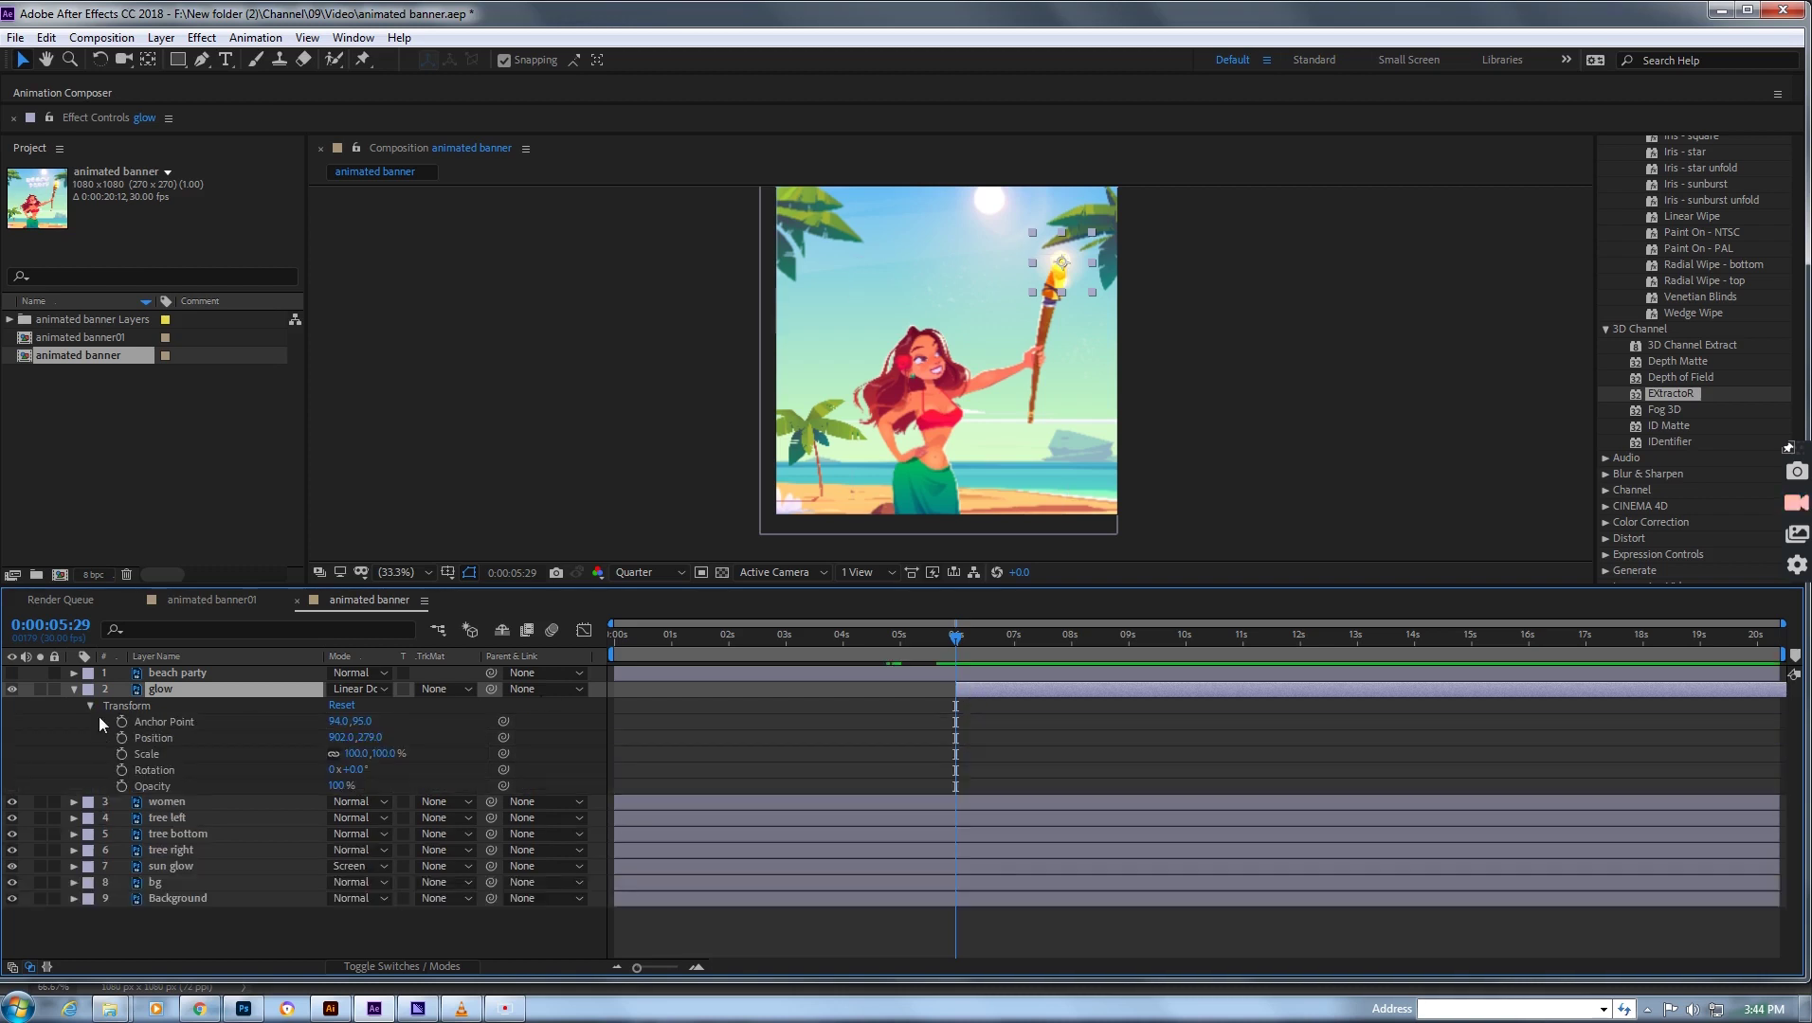
- Keyframe glow Scale at 70% at 5:29, 100% at 6:11 and 130% at 6:24
{"action": "left_click", "coordinate": [172, 755]}
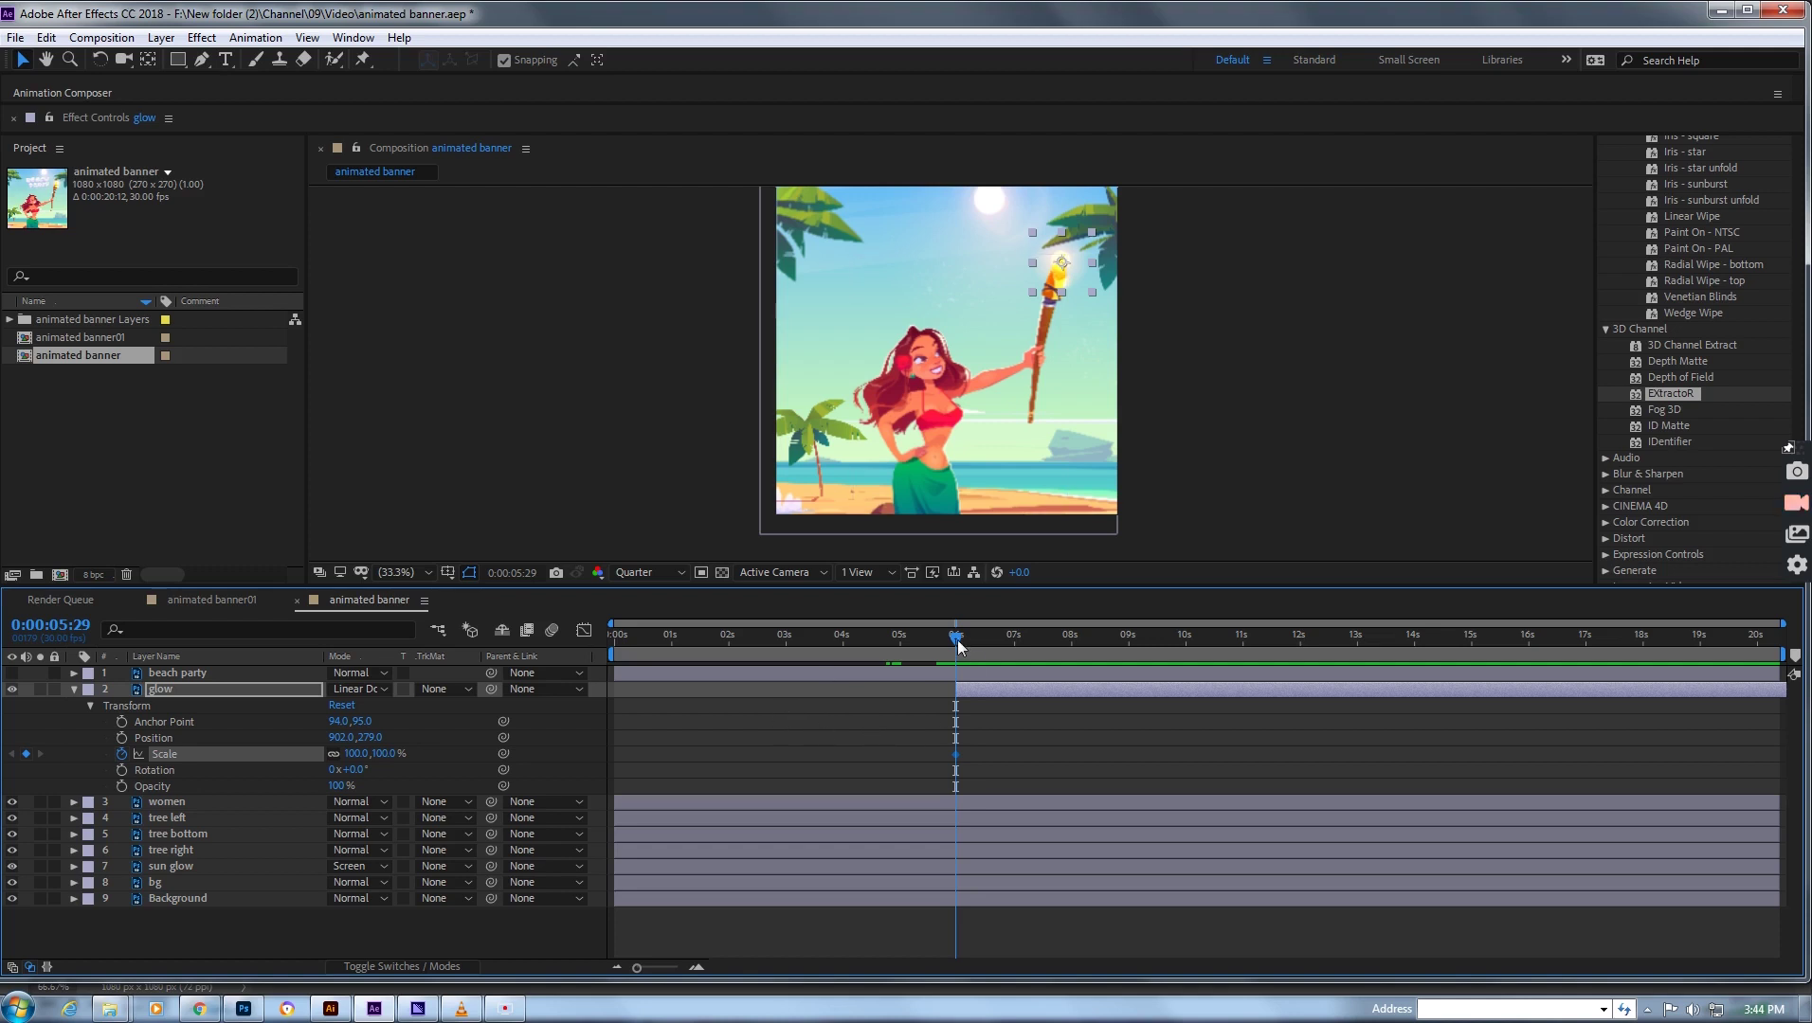
{"action": "left_click", "coordinate": [356, 755]}
{"action": "type", "text": "70"}
{"action": "key", "text": "Return"}
{"action": "left_click_drag", "start_coordinate": [963, 643], "coordinate": [979, 638]}
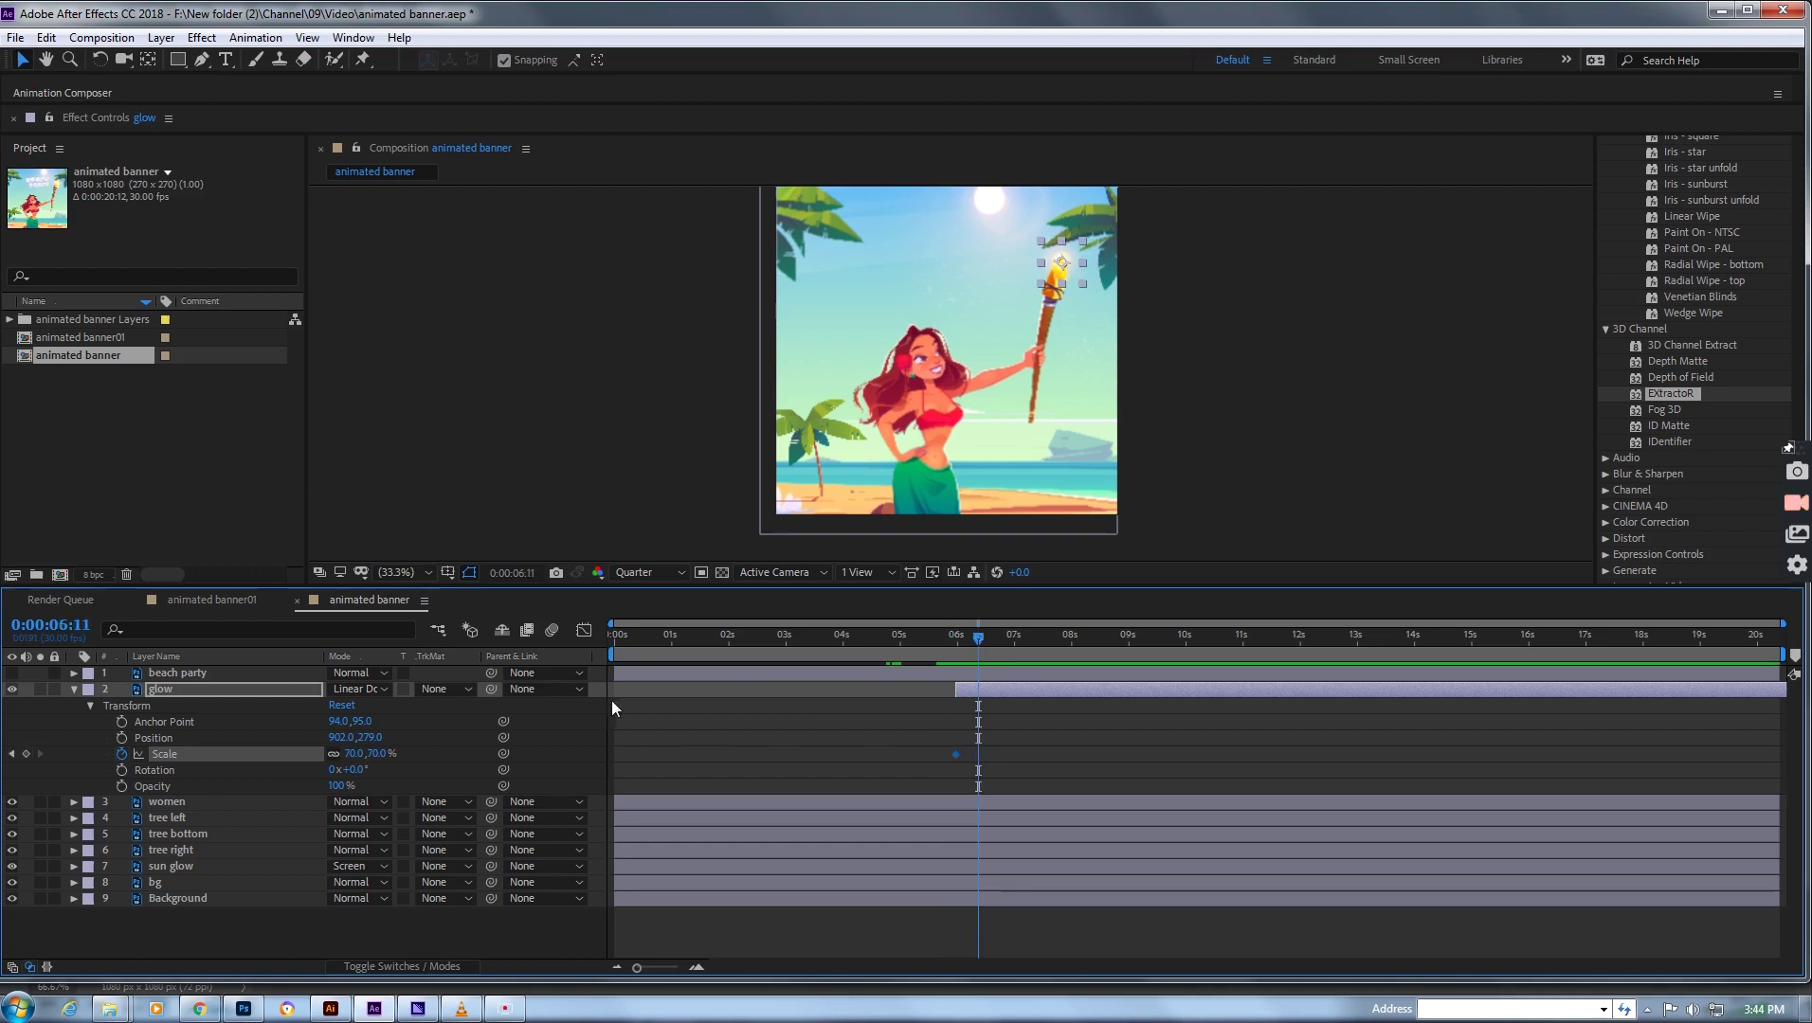
{"action": "type", "text": "100"}
{"action": "key", "text": "Return"}
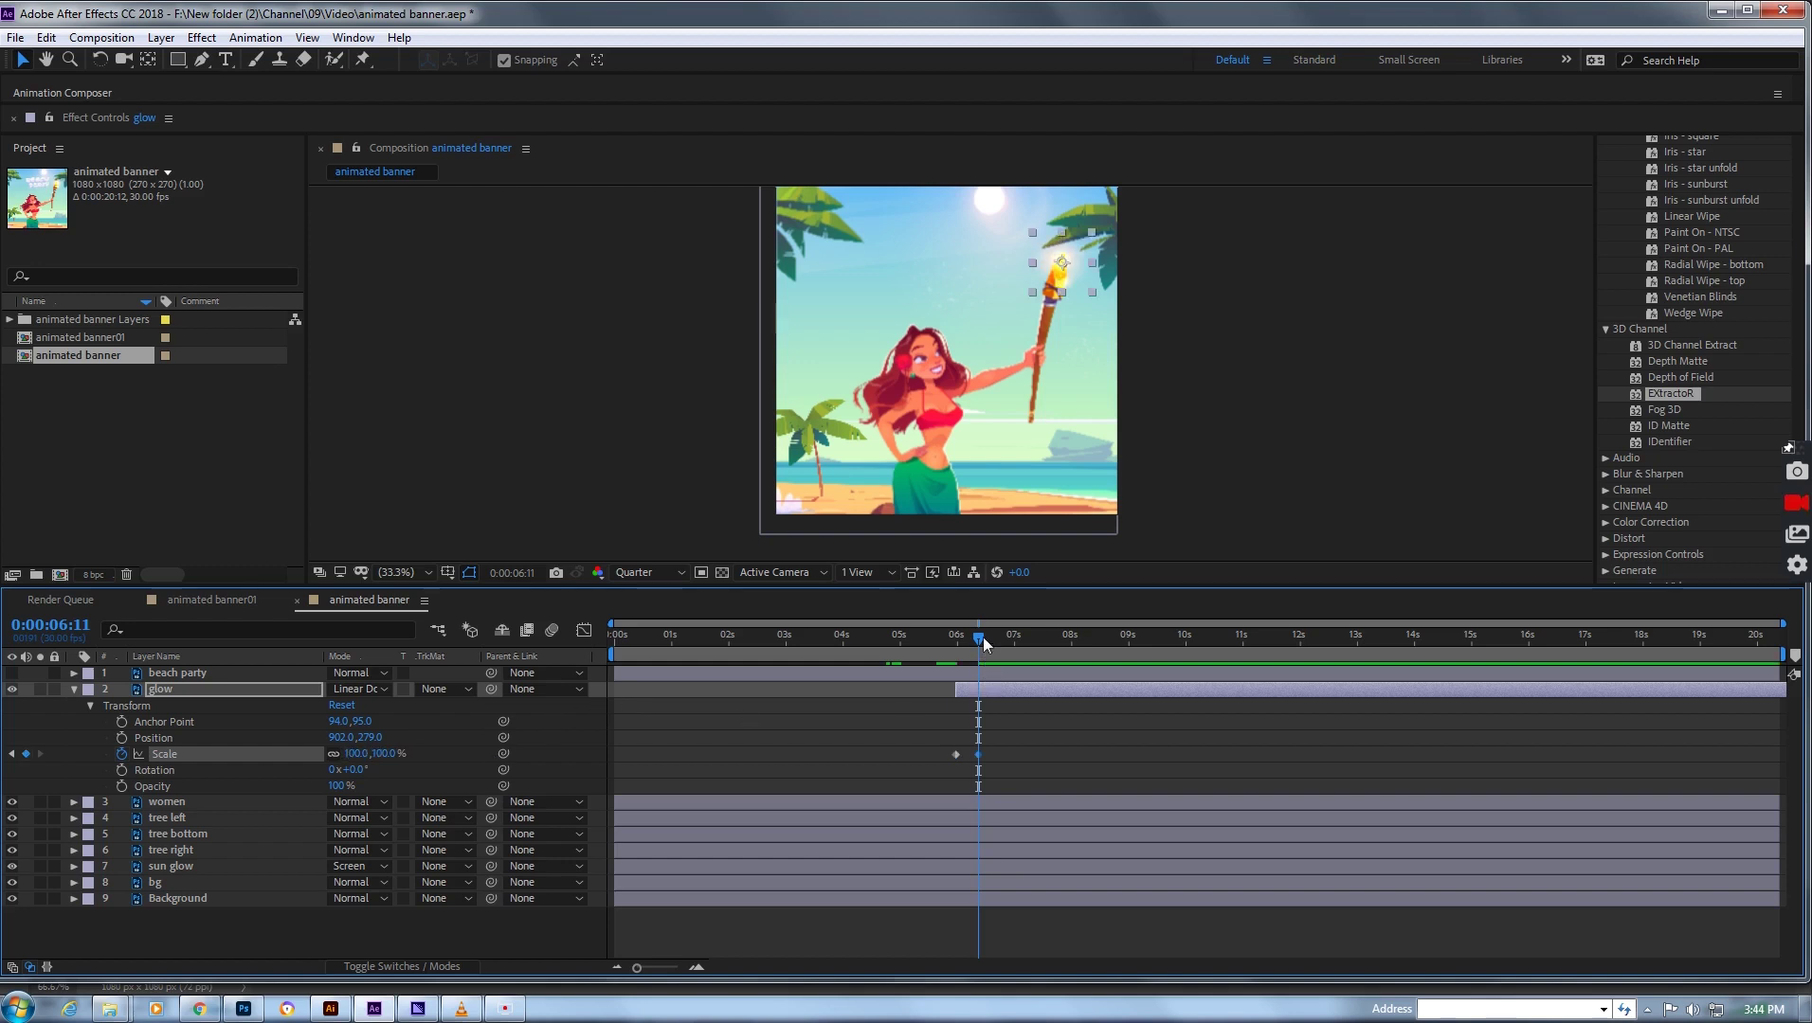
{"action": "left_click_drag", "start_coordinate": [983, 637], "coordinate": [1005, 635]}
{"action": "left_click", "coordinate": [356, 755]}
{"action": "type", "text": "130"}
{"action": "key", "text": "Return"}
{"action": "key", "text": "Return"}
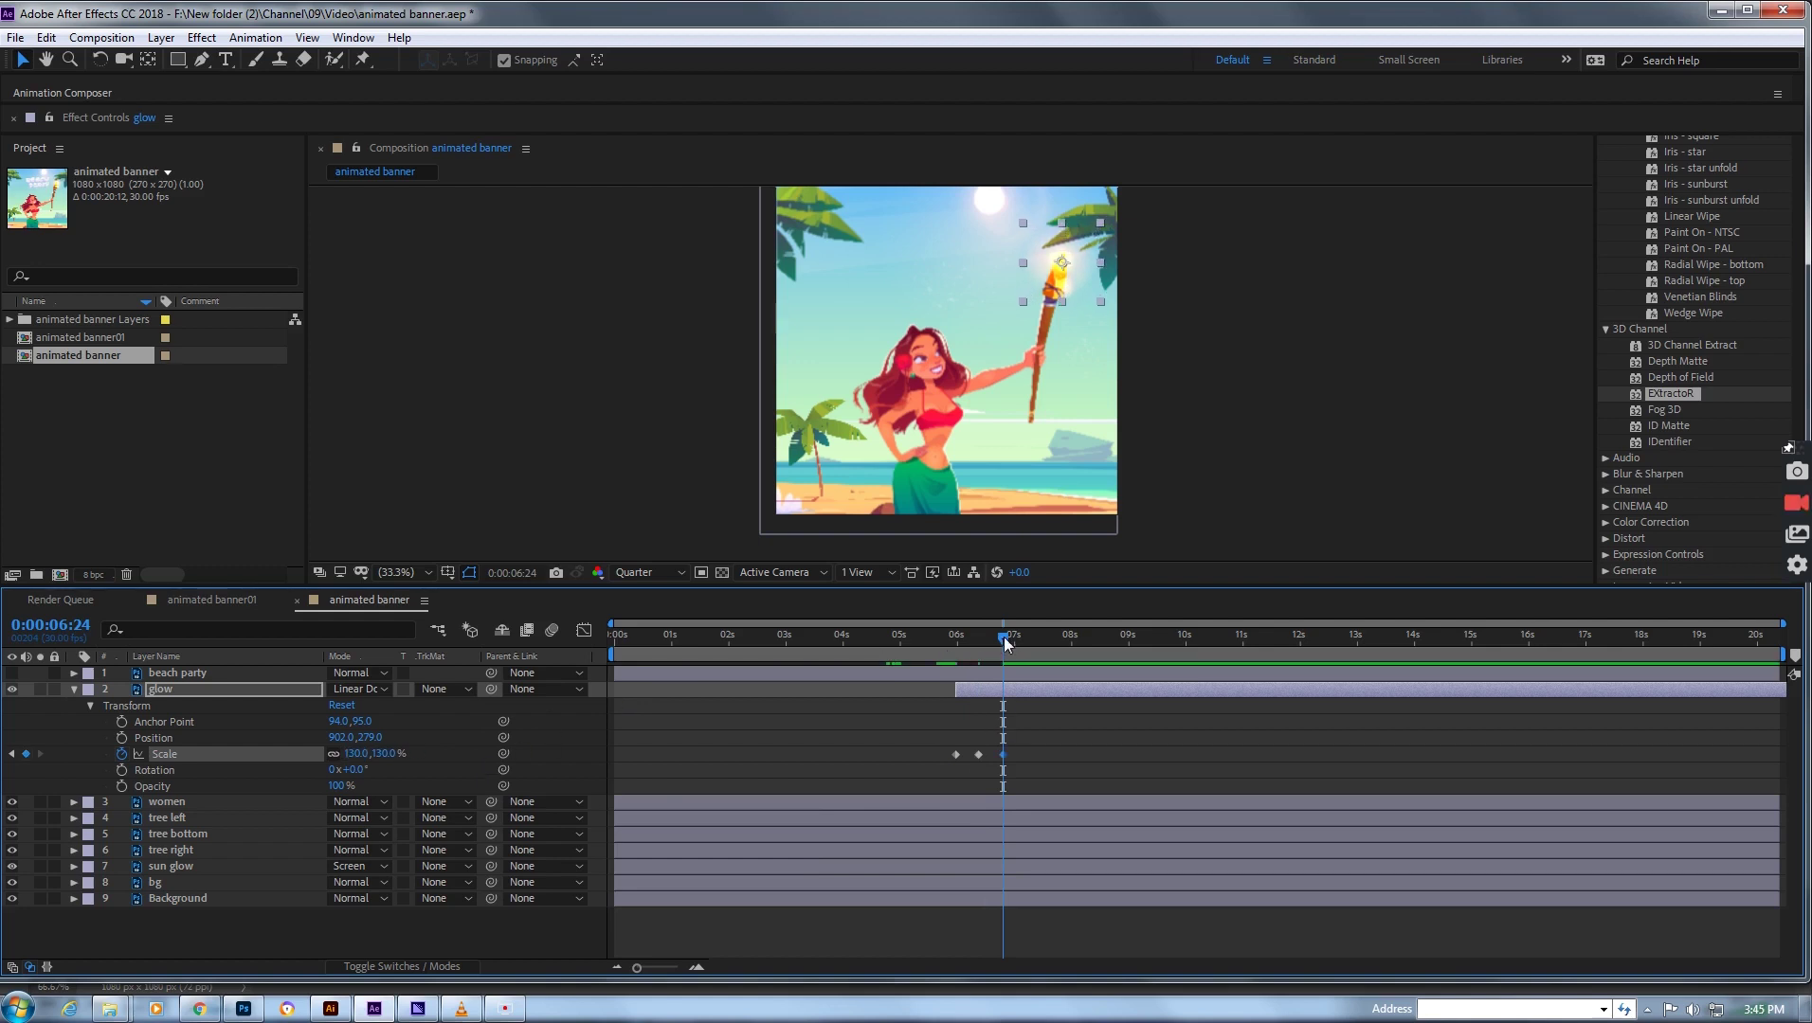
- Add glow Scale keyframes of 100% at 7:05 and 80% at 7:16, then preview from 5 seconds
{"action": "left_click_drag", "start_coordinate": [1003, 637], "coordinate": [1024, 638]}
{"action": "left_click", "coordinate": [357, 754]}
{"action": "key", "text": "Return"}
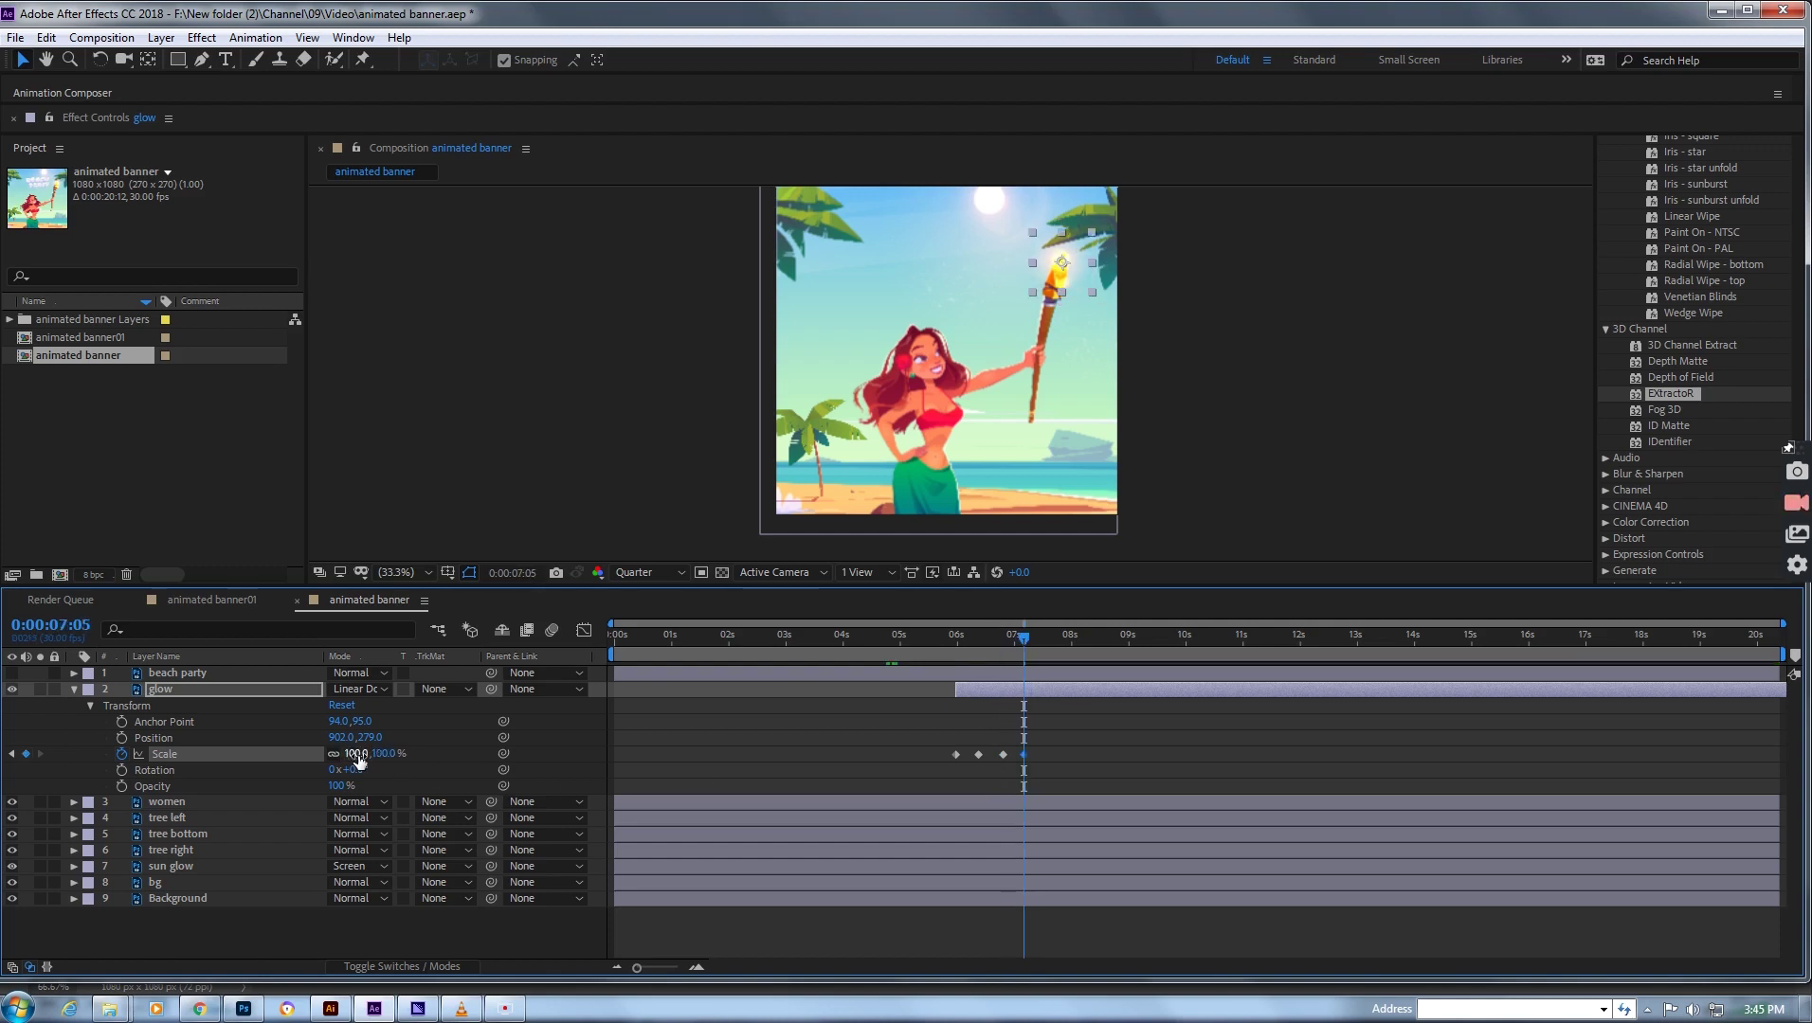
{"action": "left_click_drag", "start_coordinate": [1023, 641], "coordinate": [1044, 637]}
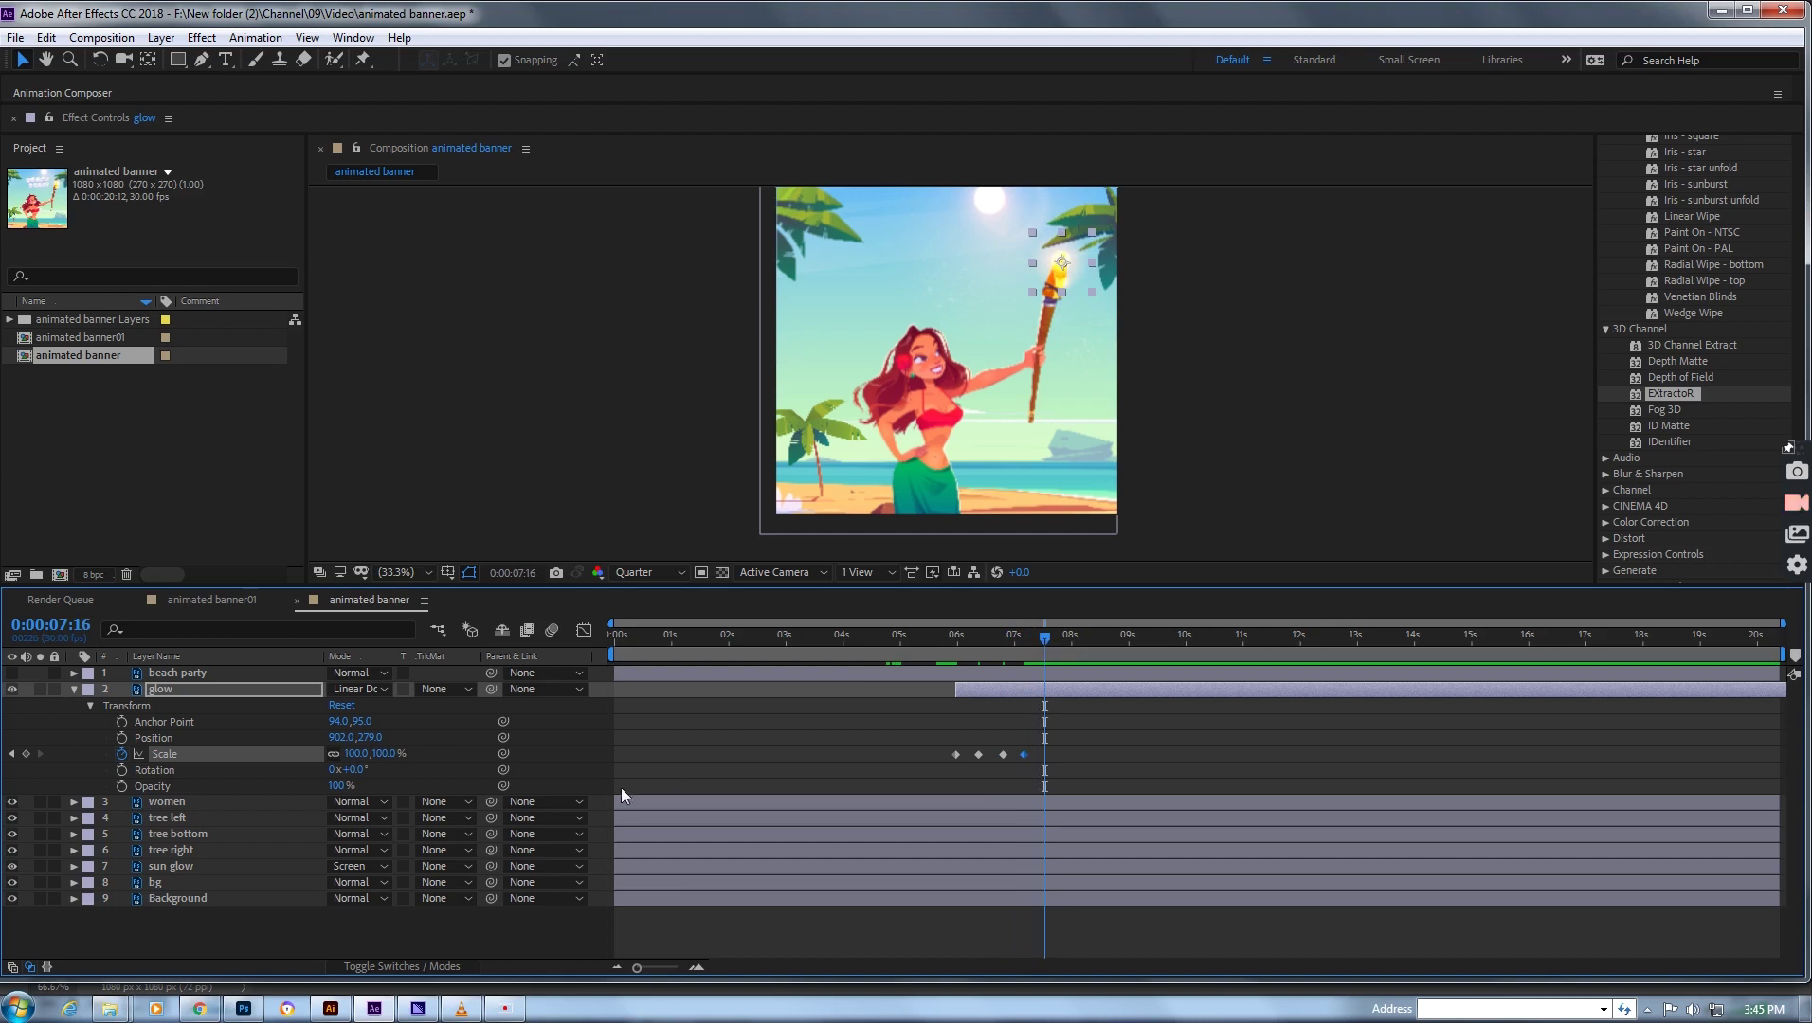
{"action": "left_click", "coordinate": [357, 755]}
{"action": "type", "text": "80"}
{"action": "key", "text": "Return"}
{"action": "left_click_drag", "start_coordinate": [1043, 639], "coordinate": [900, 651]}
{"action": "key", "text": "space"}
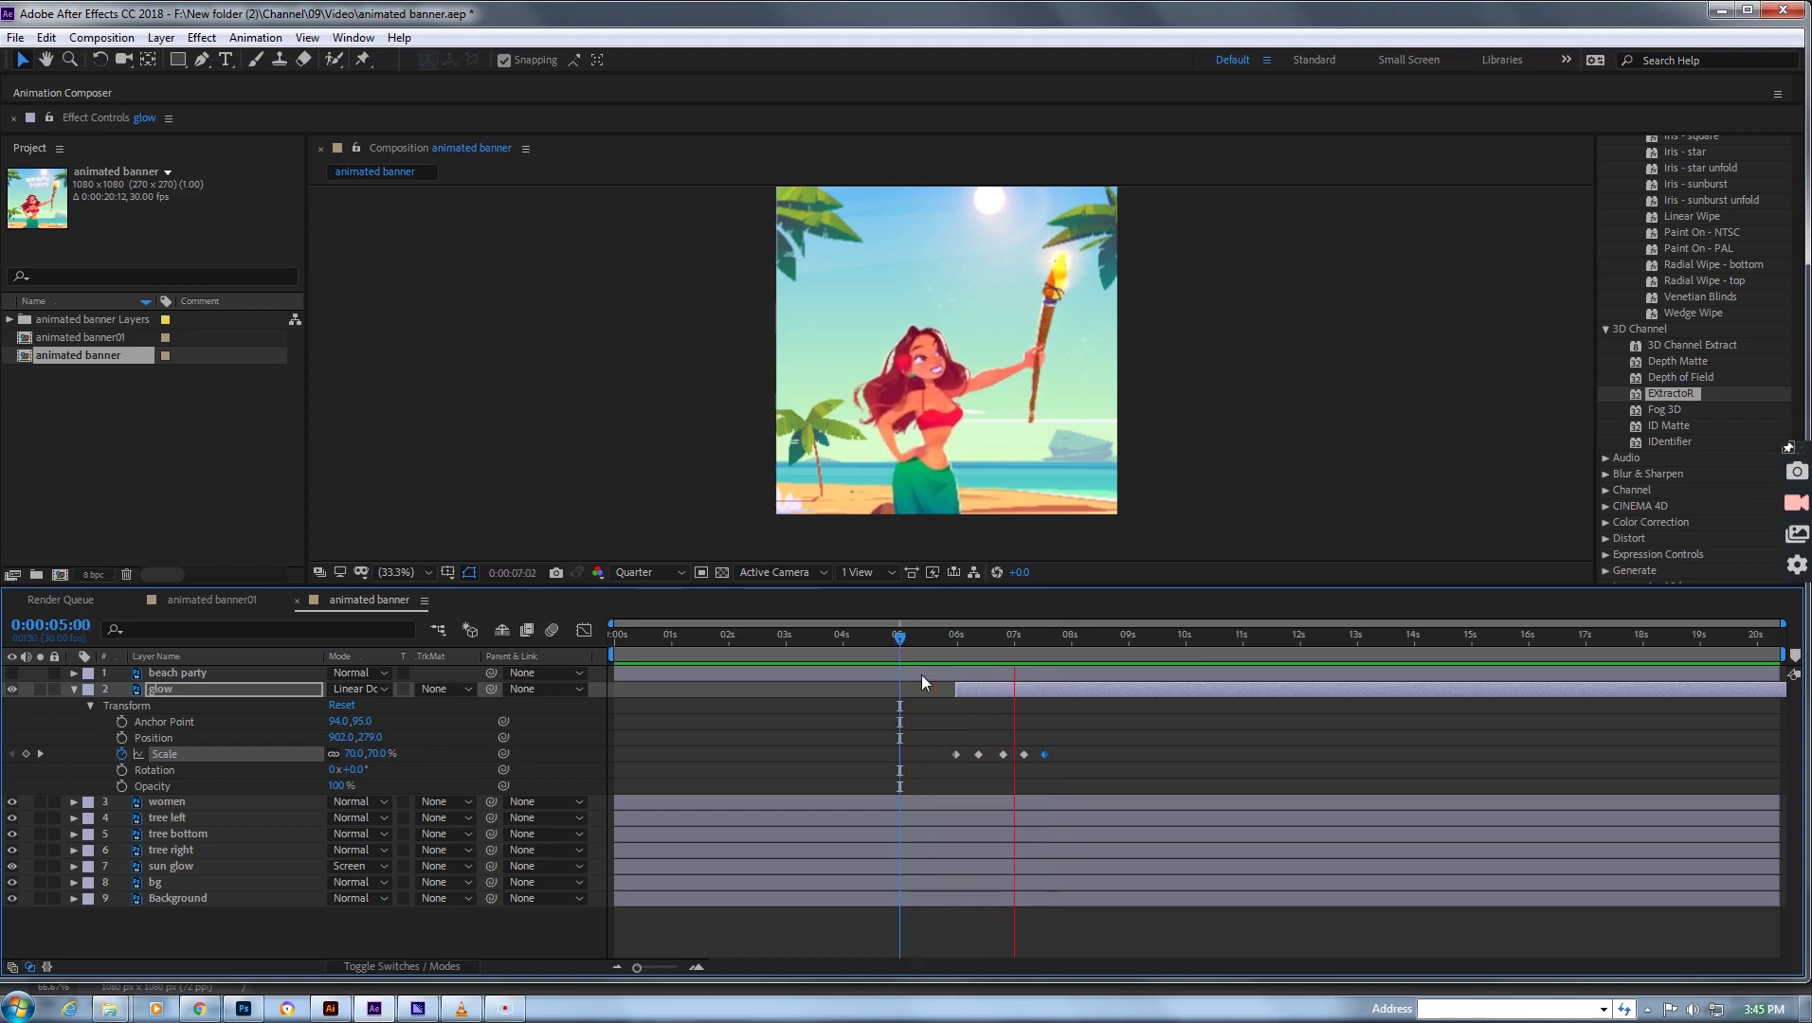
- Select all five glow Scale keyframes and preview the pulse
{"action": "key", "text": "space"}
{"action": "left_click_drag", "start_coordinate": [1057, 758], "coordinate": [944, 760]}
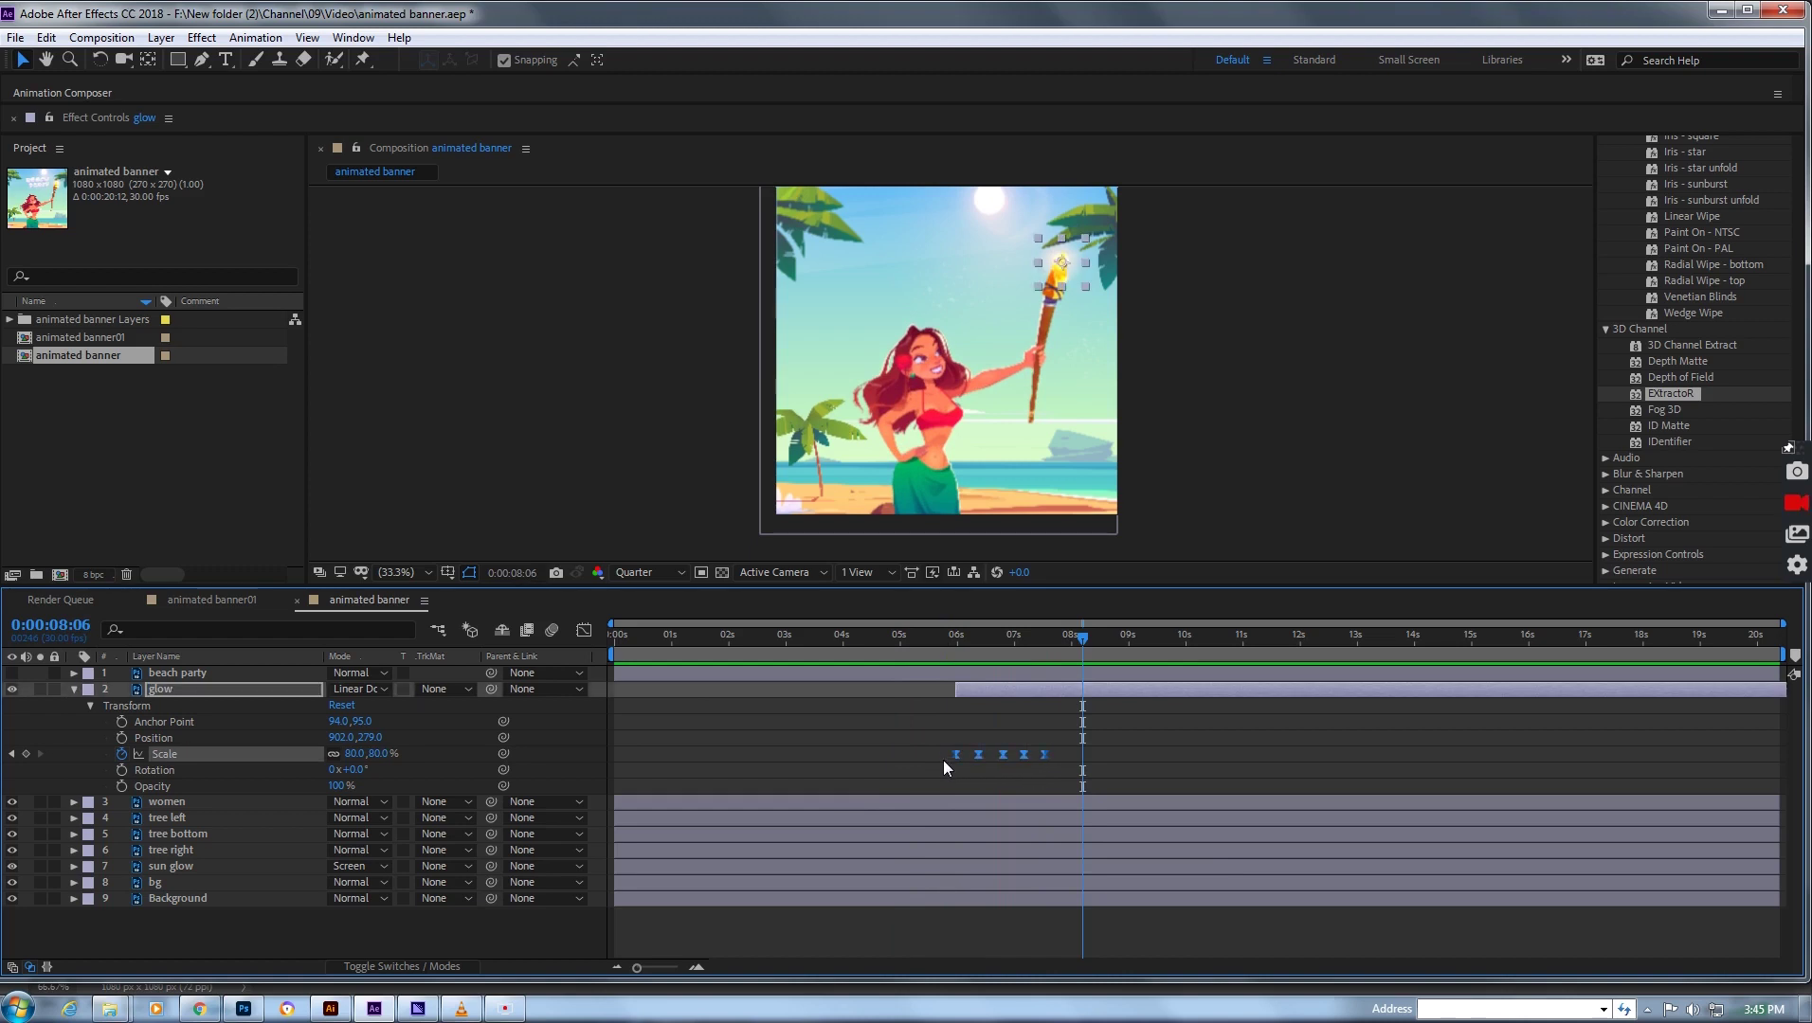
{"action": "left_click", "coordinate": [932, 637]}
{"action": "key", "text": "space"}
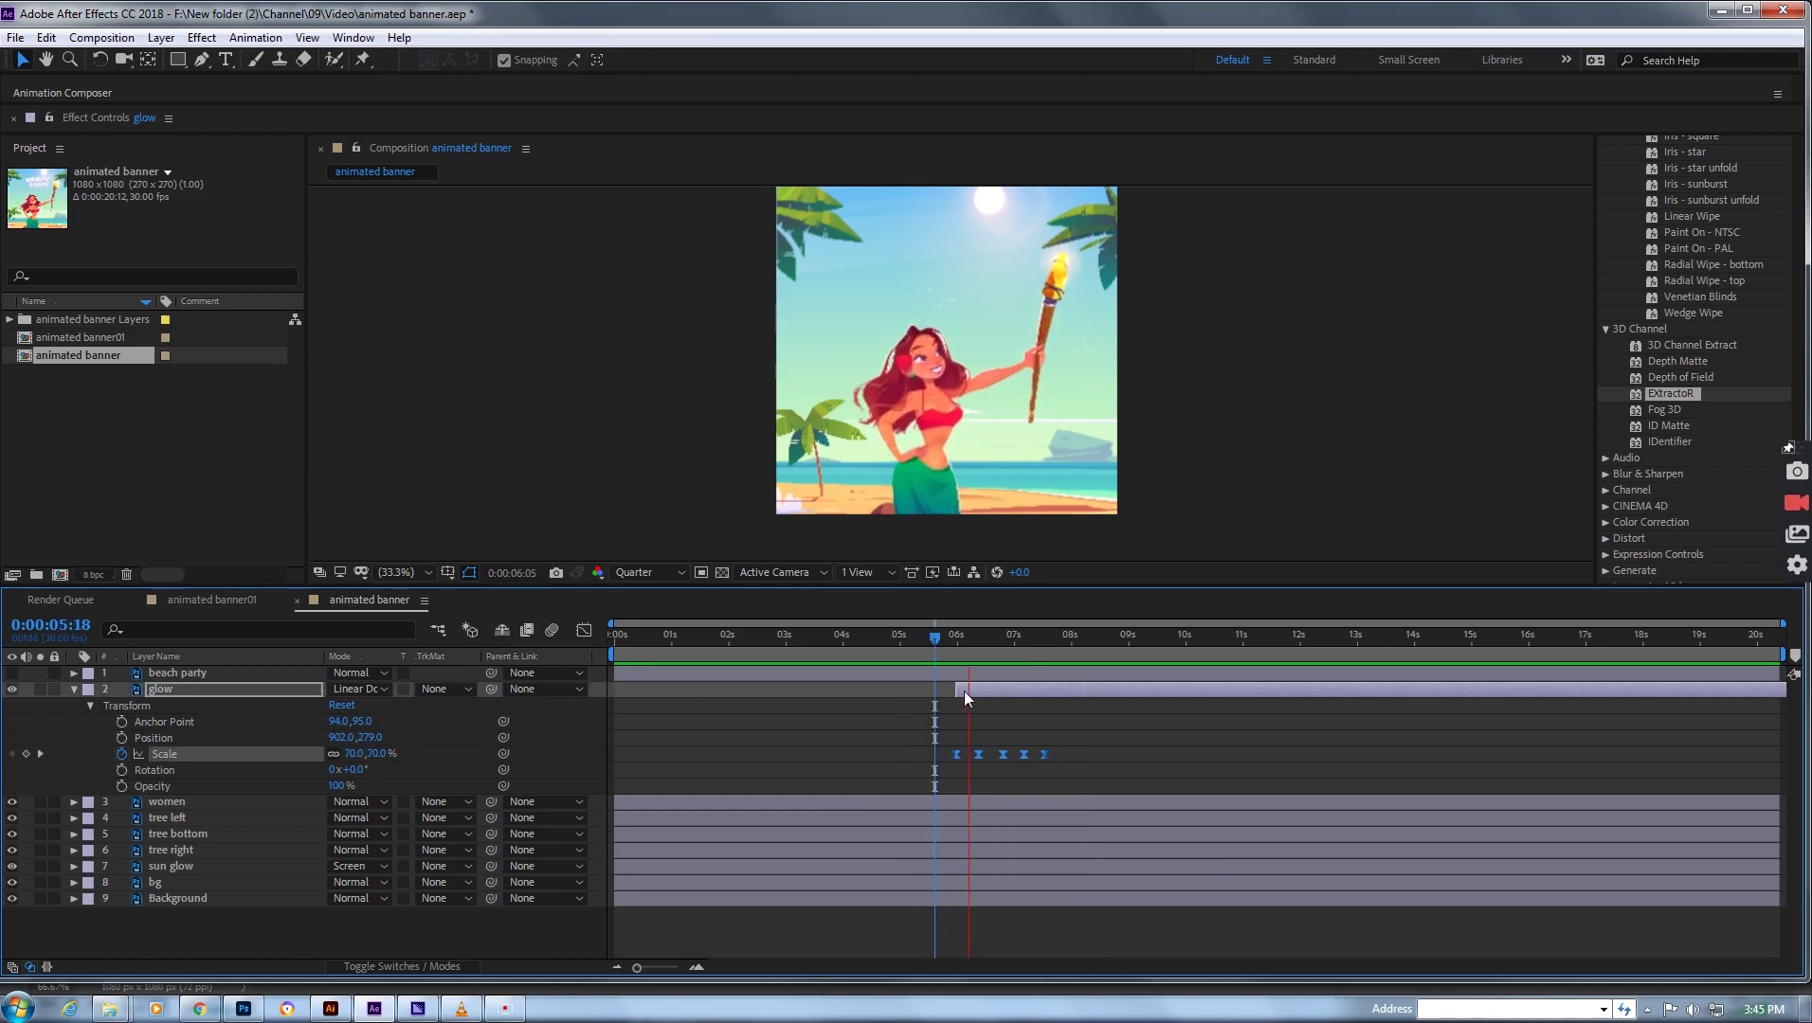
{"action": "key", "text": "space"}
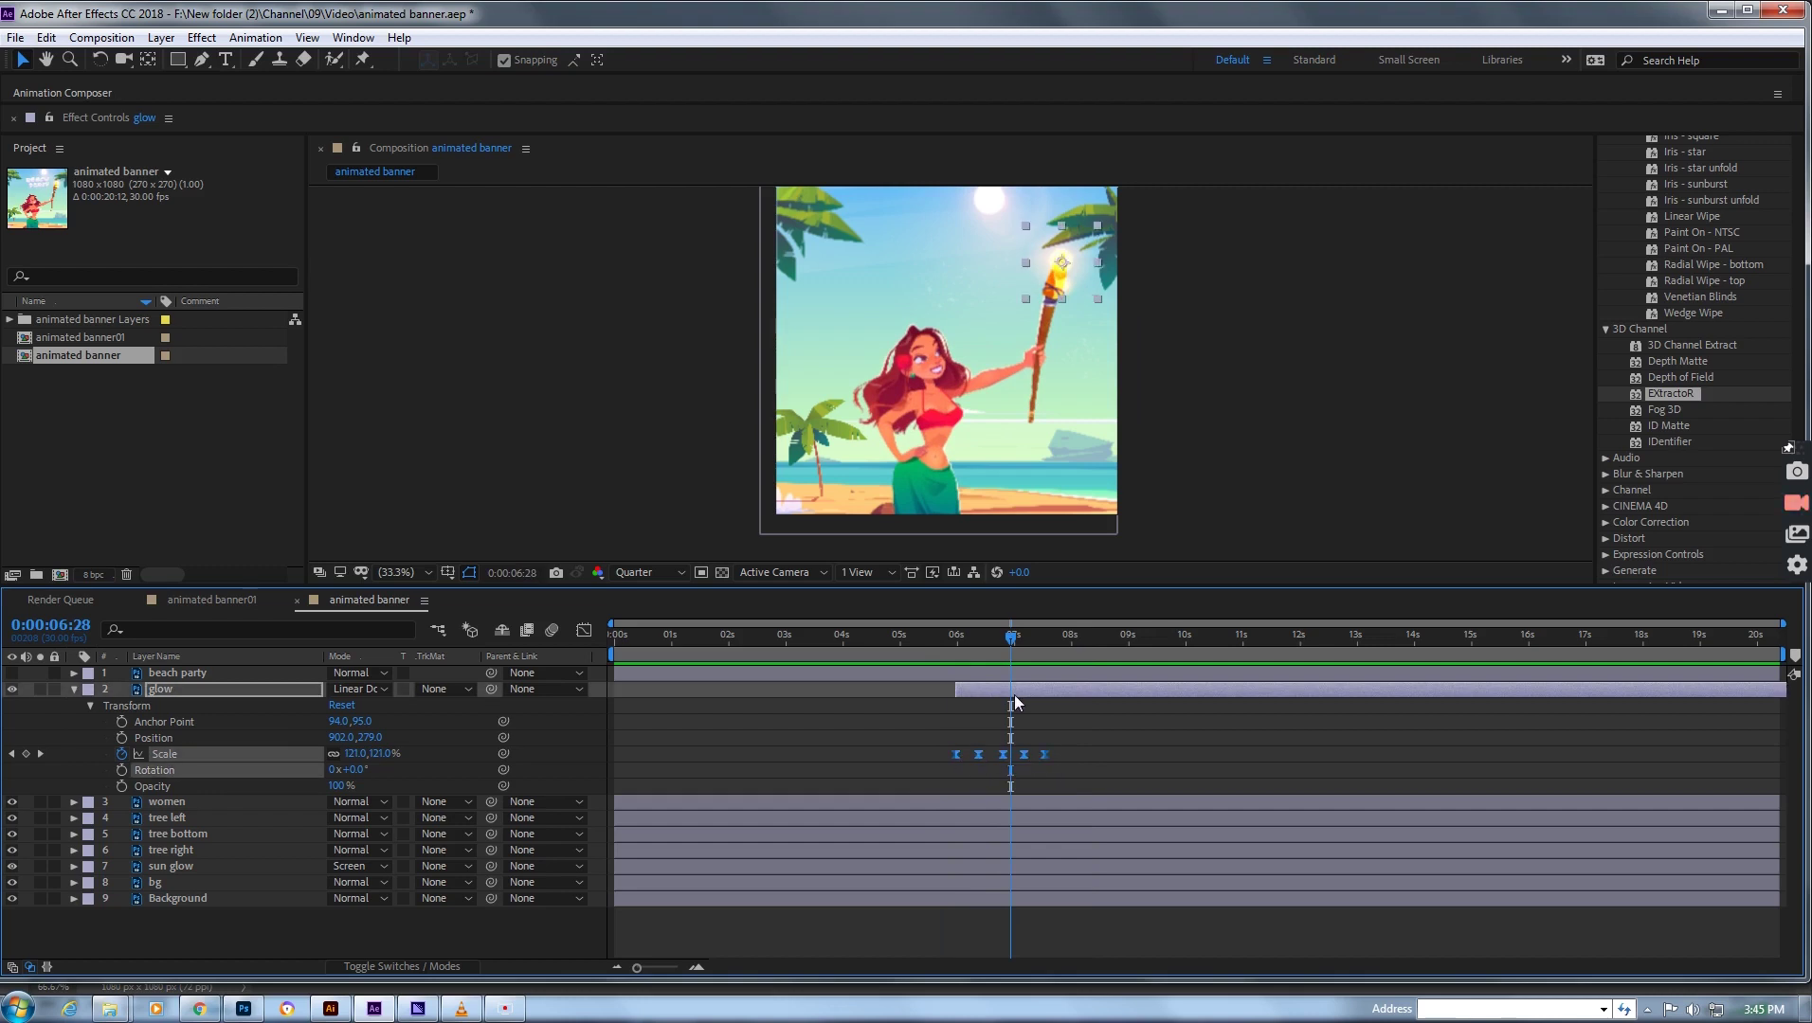
- Paste the glow Scale keyframes at 07:26 and 09:21, then preview from 03:20
{"action": "left_click_drag", "start_coordinate": [1012, 647], "coordinate": [1066, 648]}
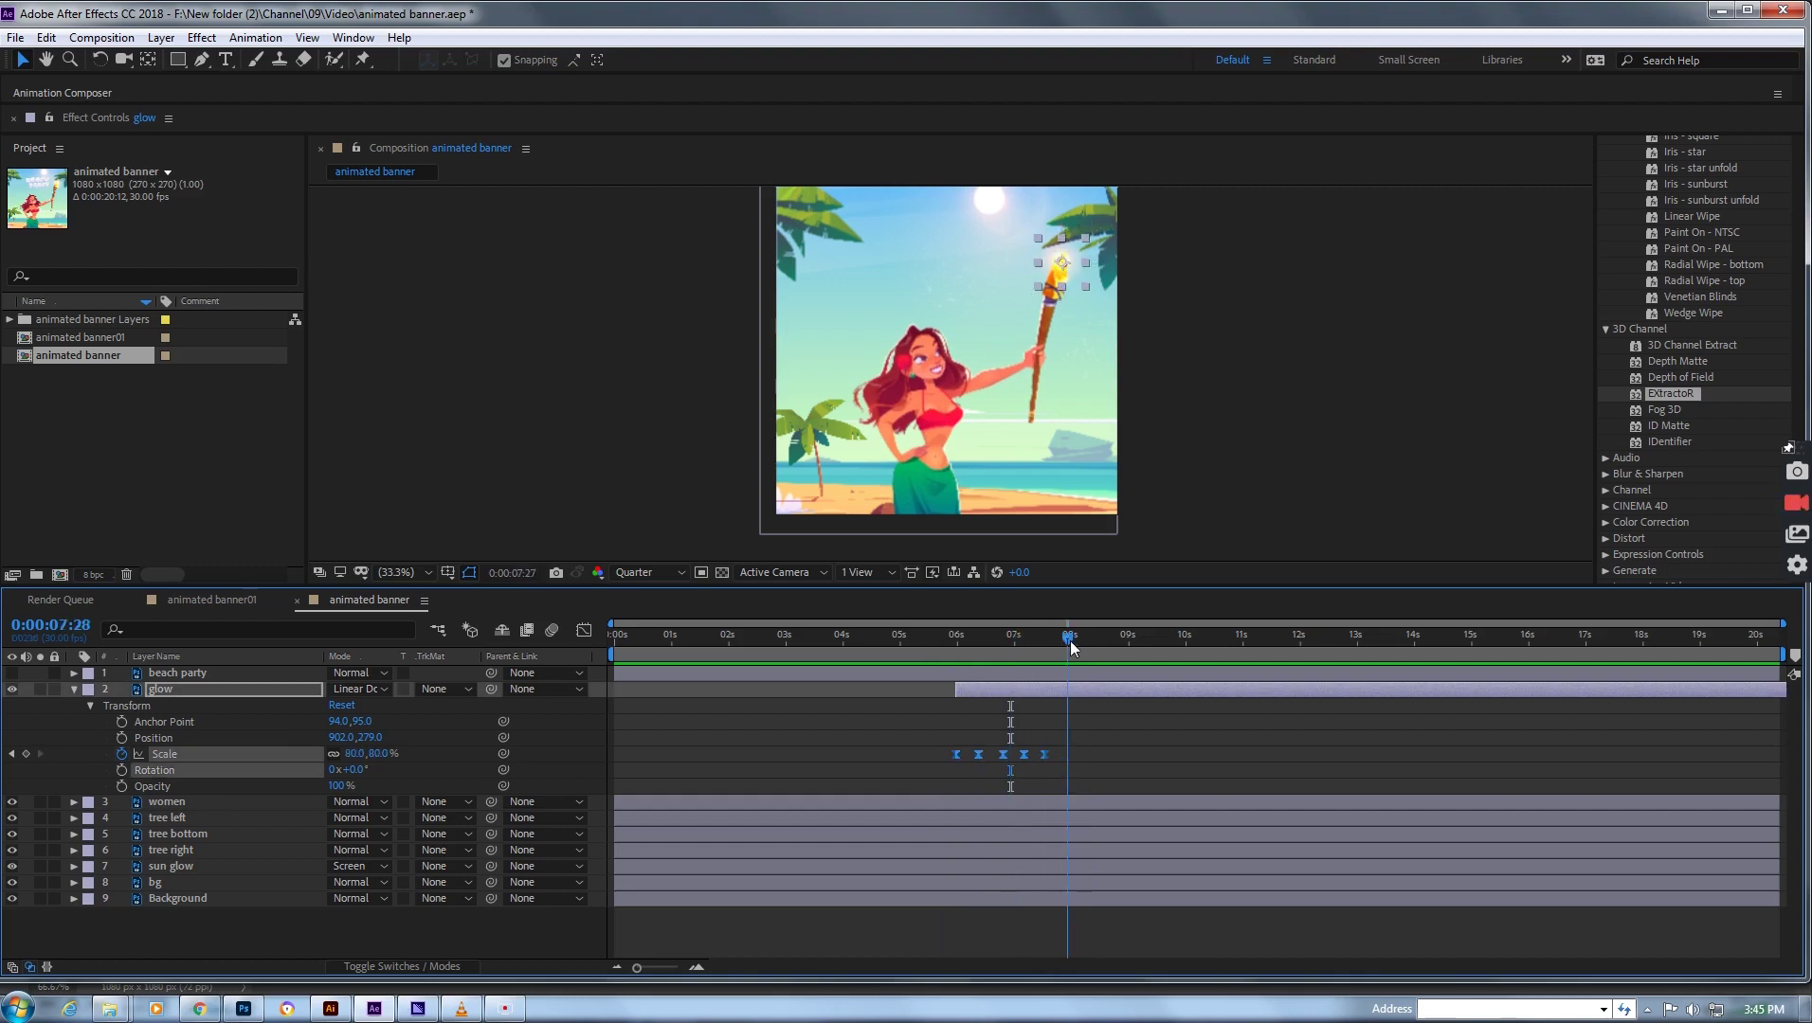
{"action": "key", "text": "ctrl+v"}
{"action": "left_click_drag", "start_coordinate": [1066, 648], "coordinate": [1278, 645]}
{"action": "key", "text": "ctrl+v"}
{"action": "key", "text": "ctrl+v"}
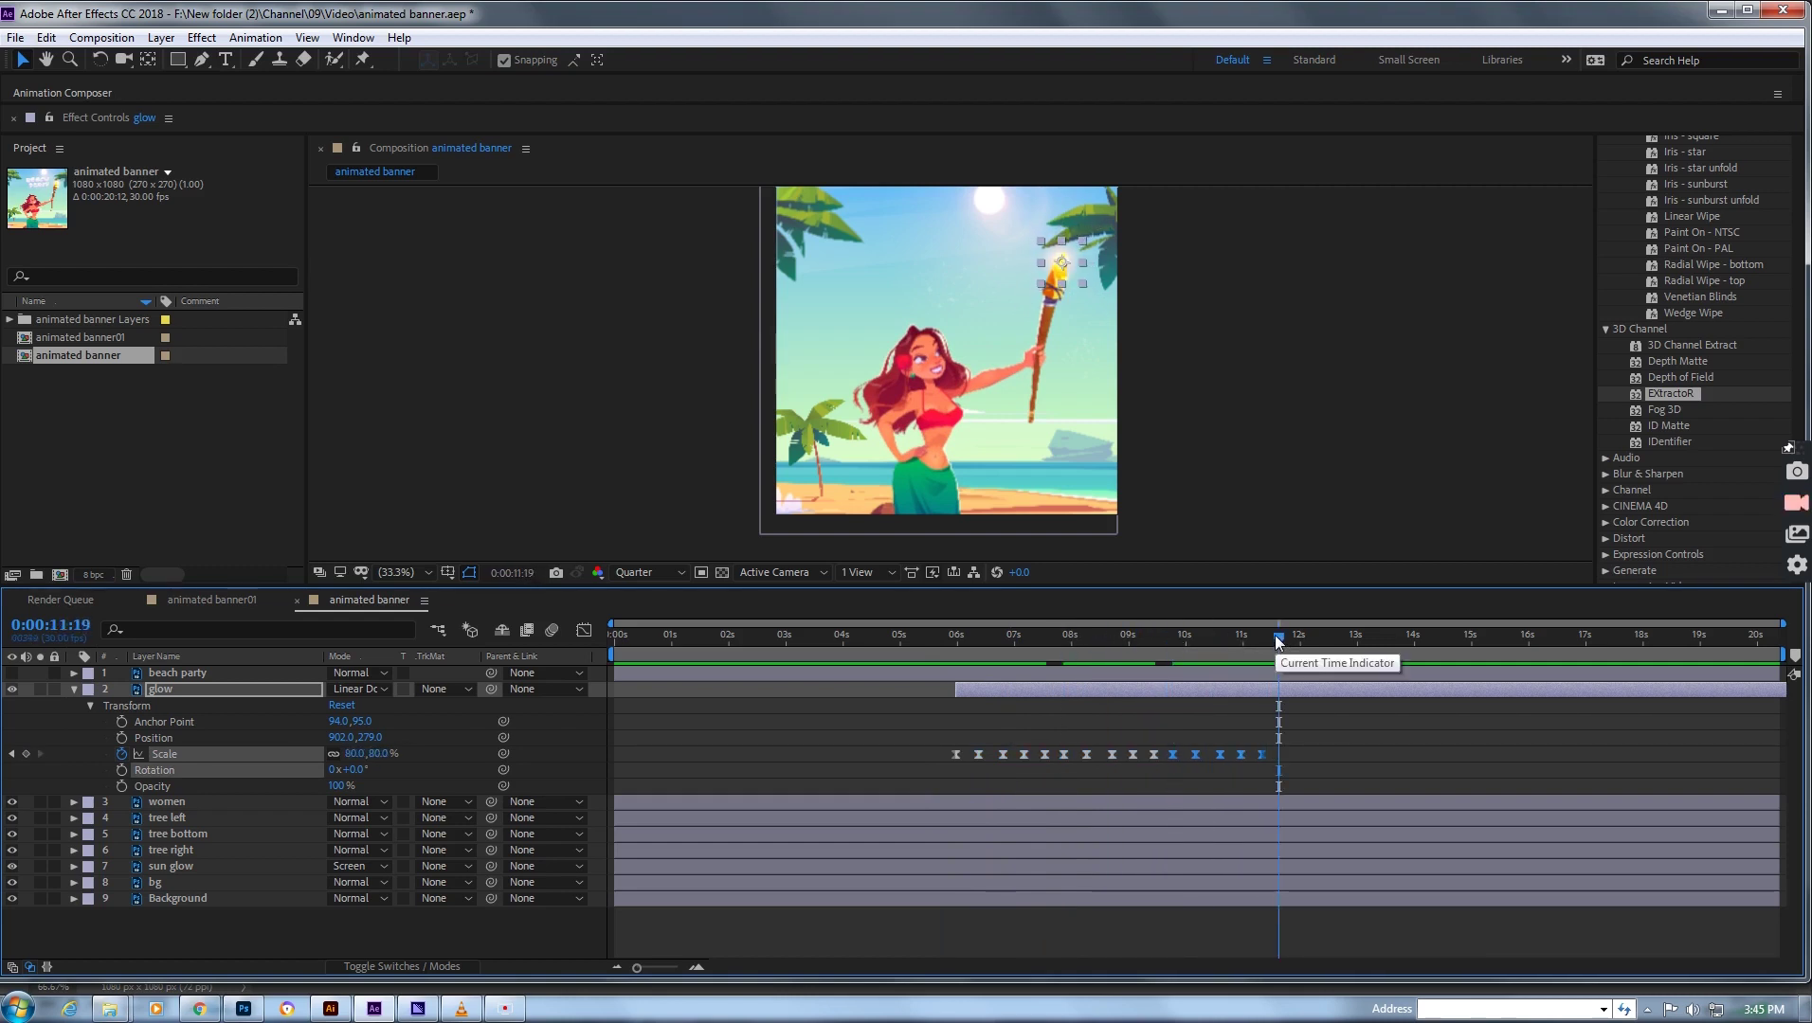
{"action": "left_click_drag", "start_coordinate": [1276, 636], "coordinate": [824, 644]}
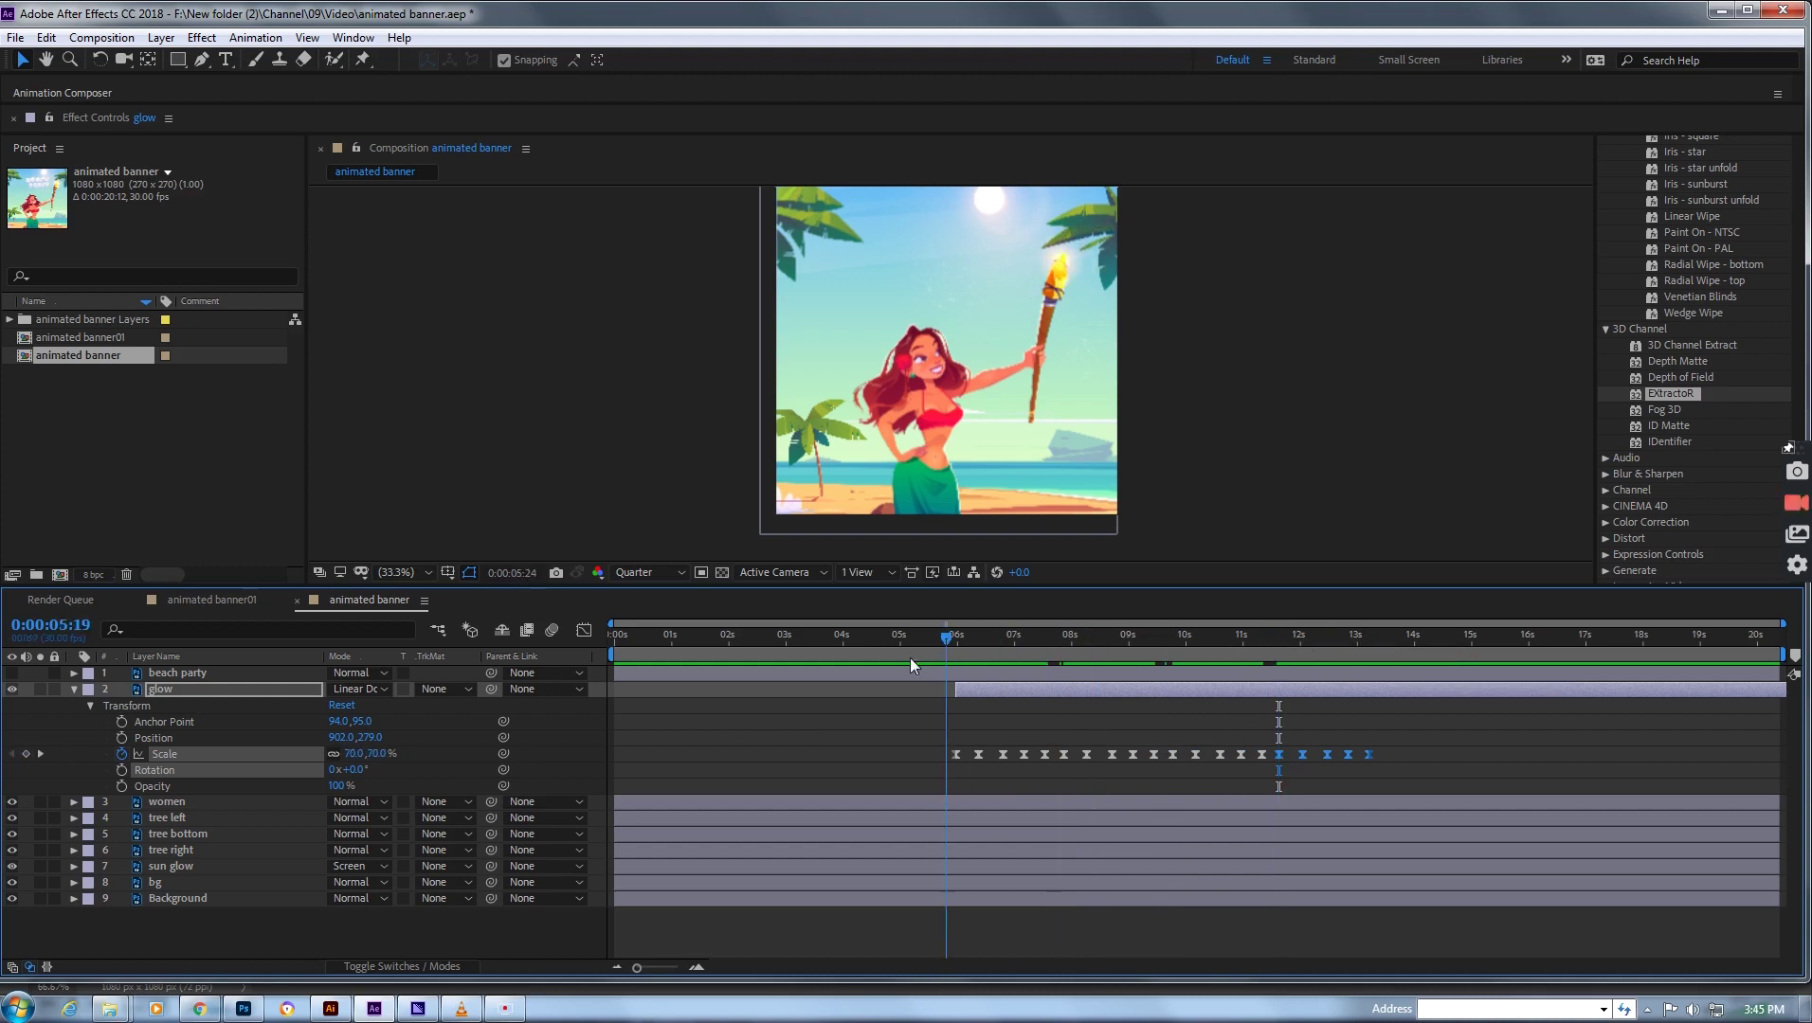
{"action": "key", "text": "space"}
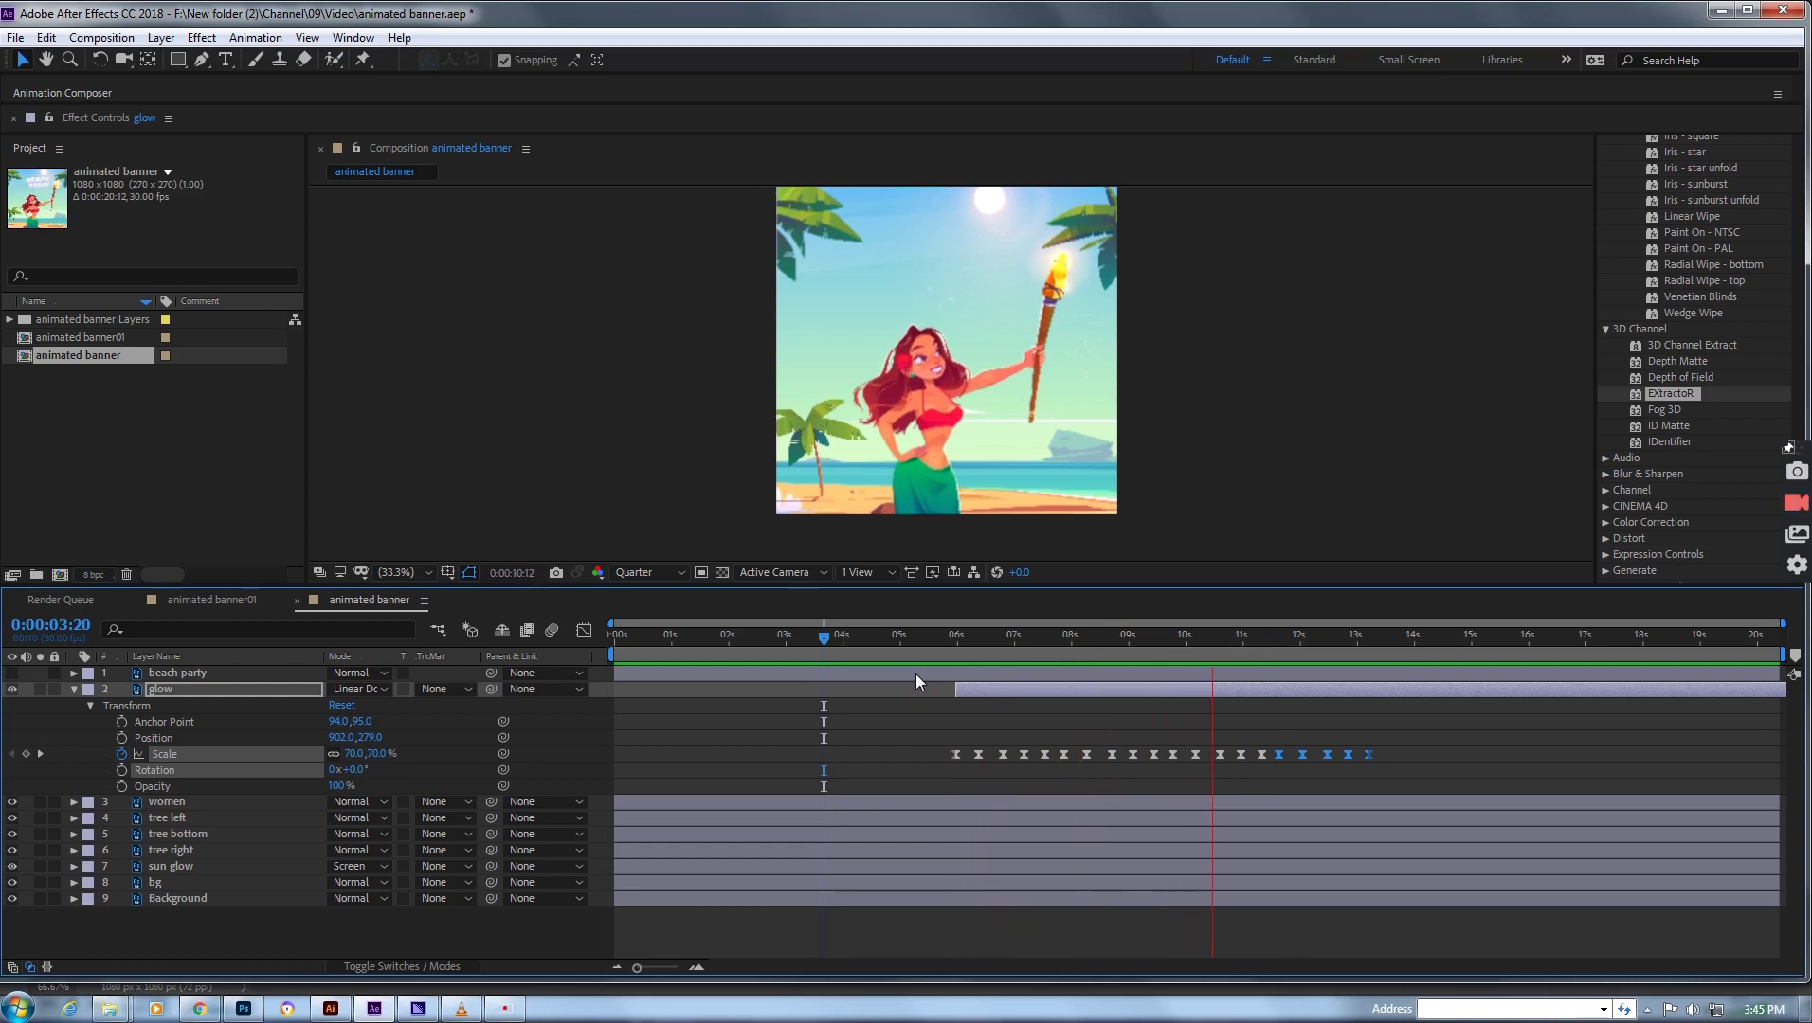
{"action": "key", "text": "space"}
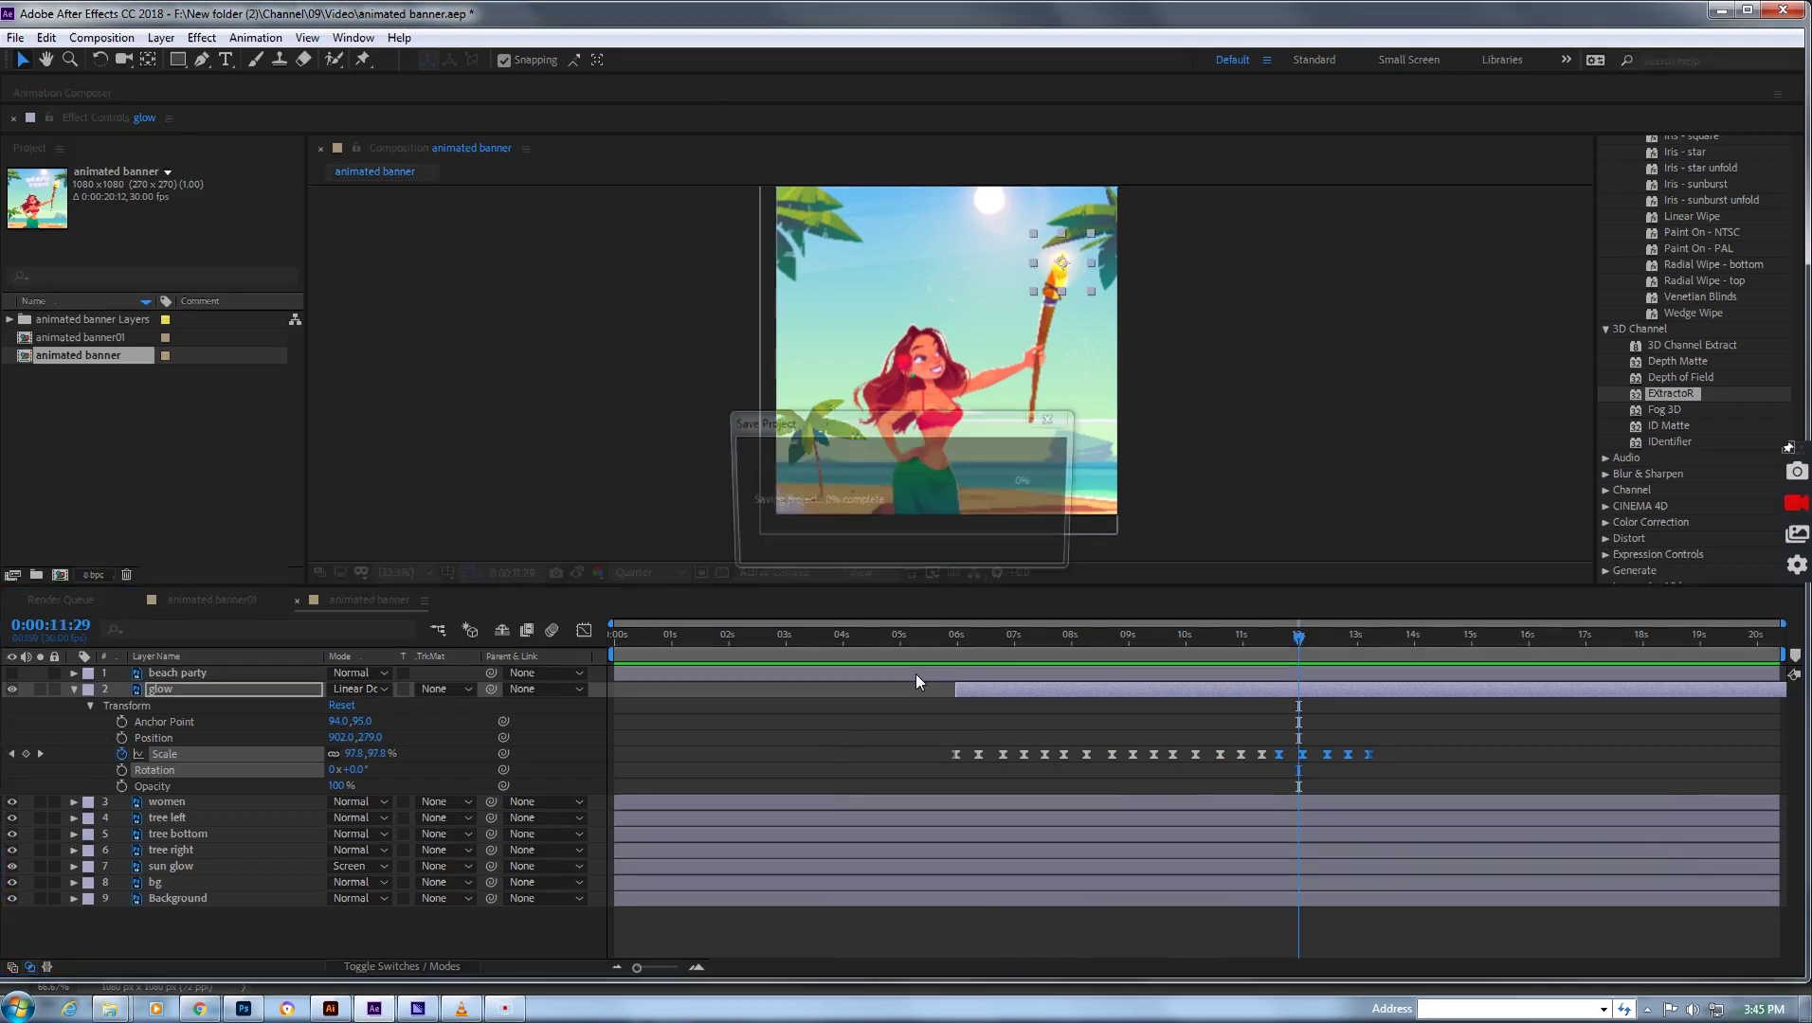
- Unhide the BEACH PARTY title layer, reveal its Transform properties, and move it to start near 6 seconds
{"action": "left_click", "coordinate": [74, 688]}
{"action": "left_click", "coordinate": [13, 673]}
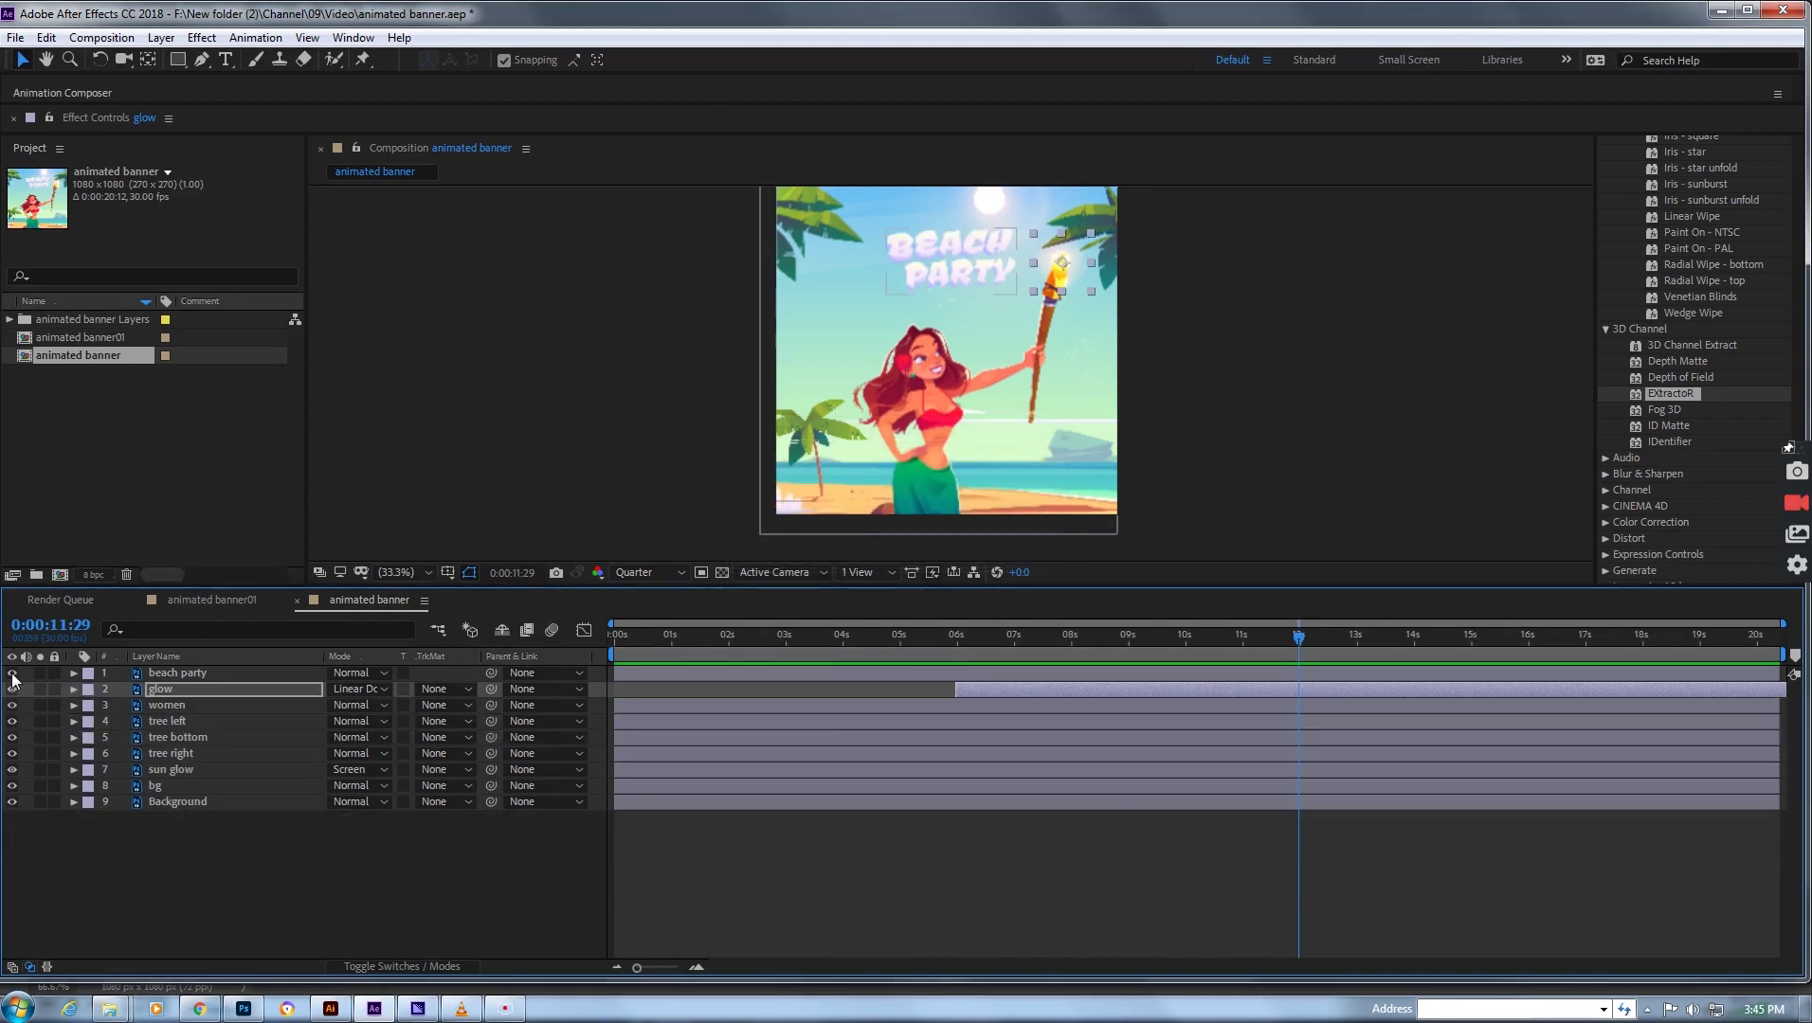
{"action": "left_click", "coordinate": [187, 675]}
{"action": "left_click", "coordinate": [74, 674]}
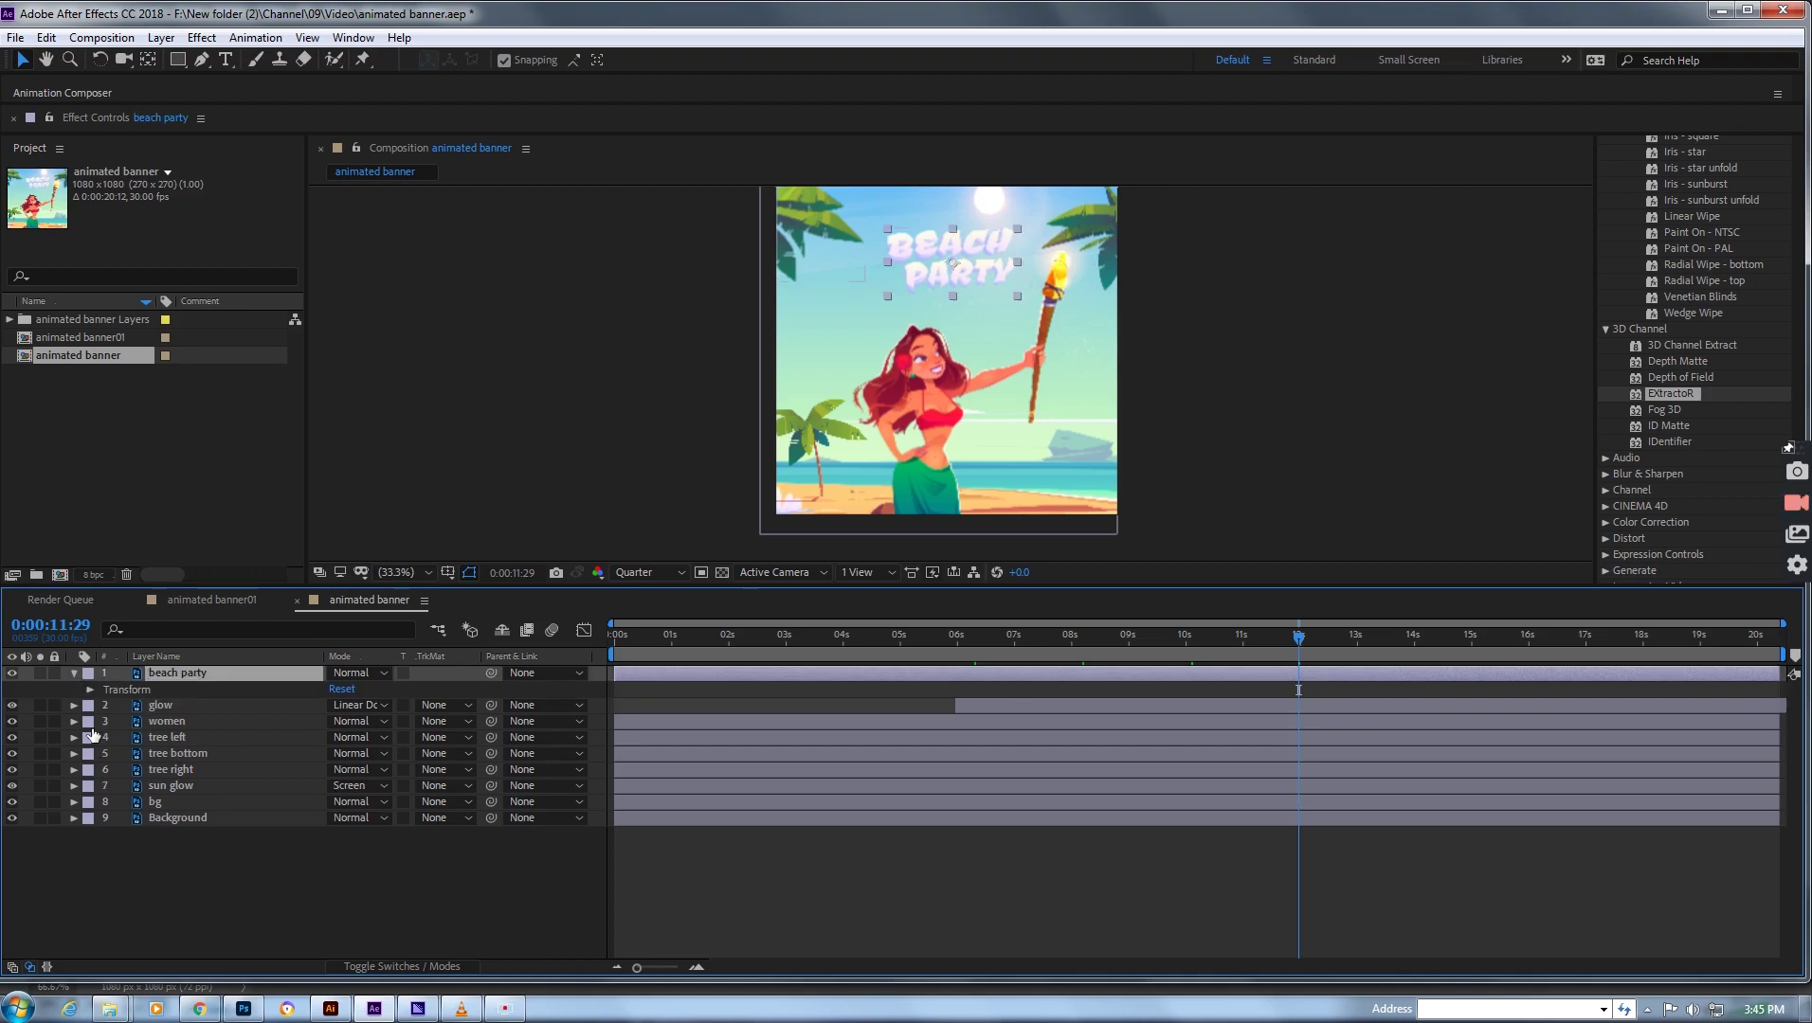
{"action": "left_click", "coordinate": [90, 689]}
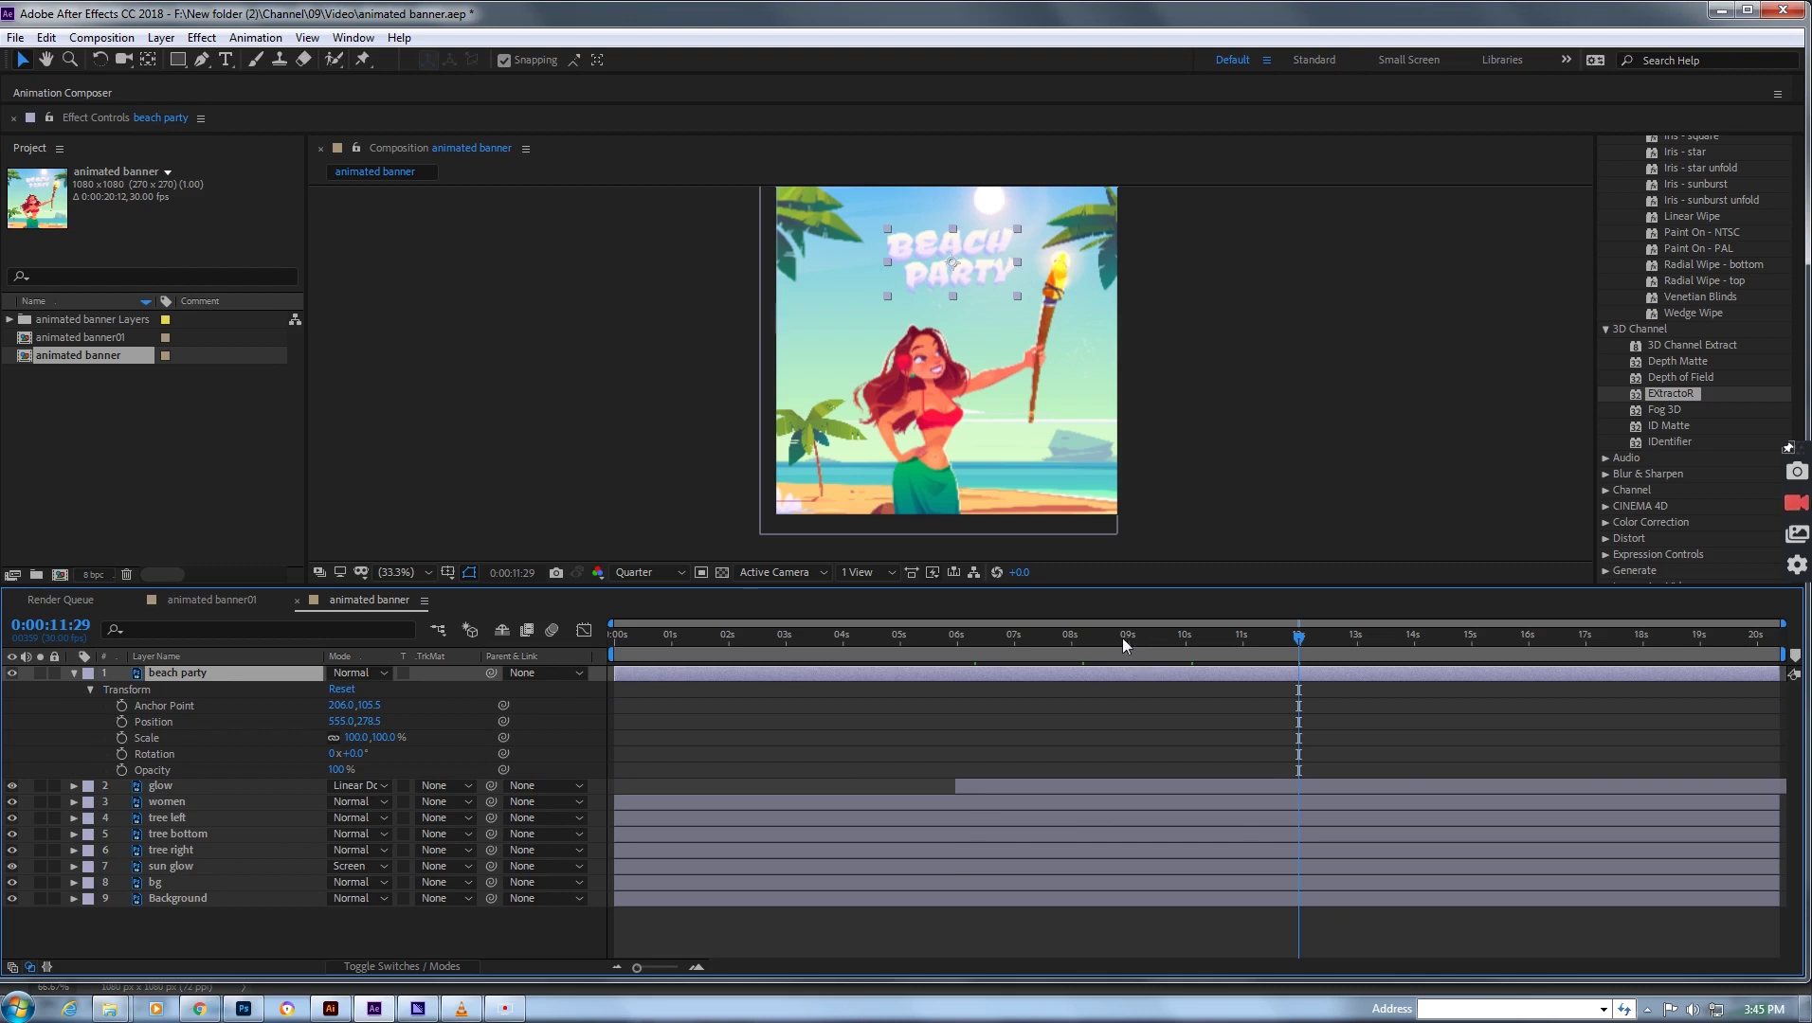
{"action": "left_click_drag", "start_coordinate": [1121, 637], "coordinate": [982, 656]}
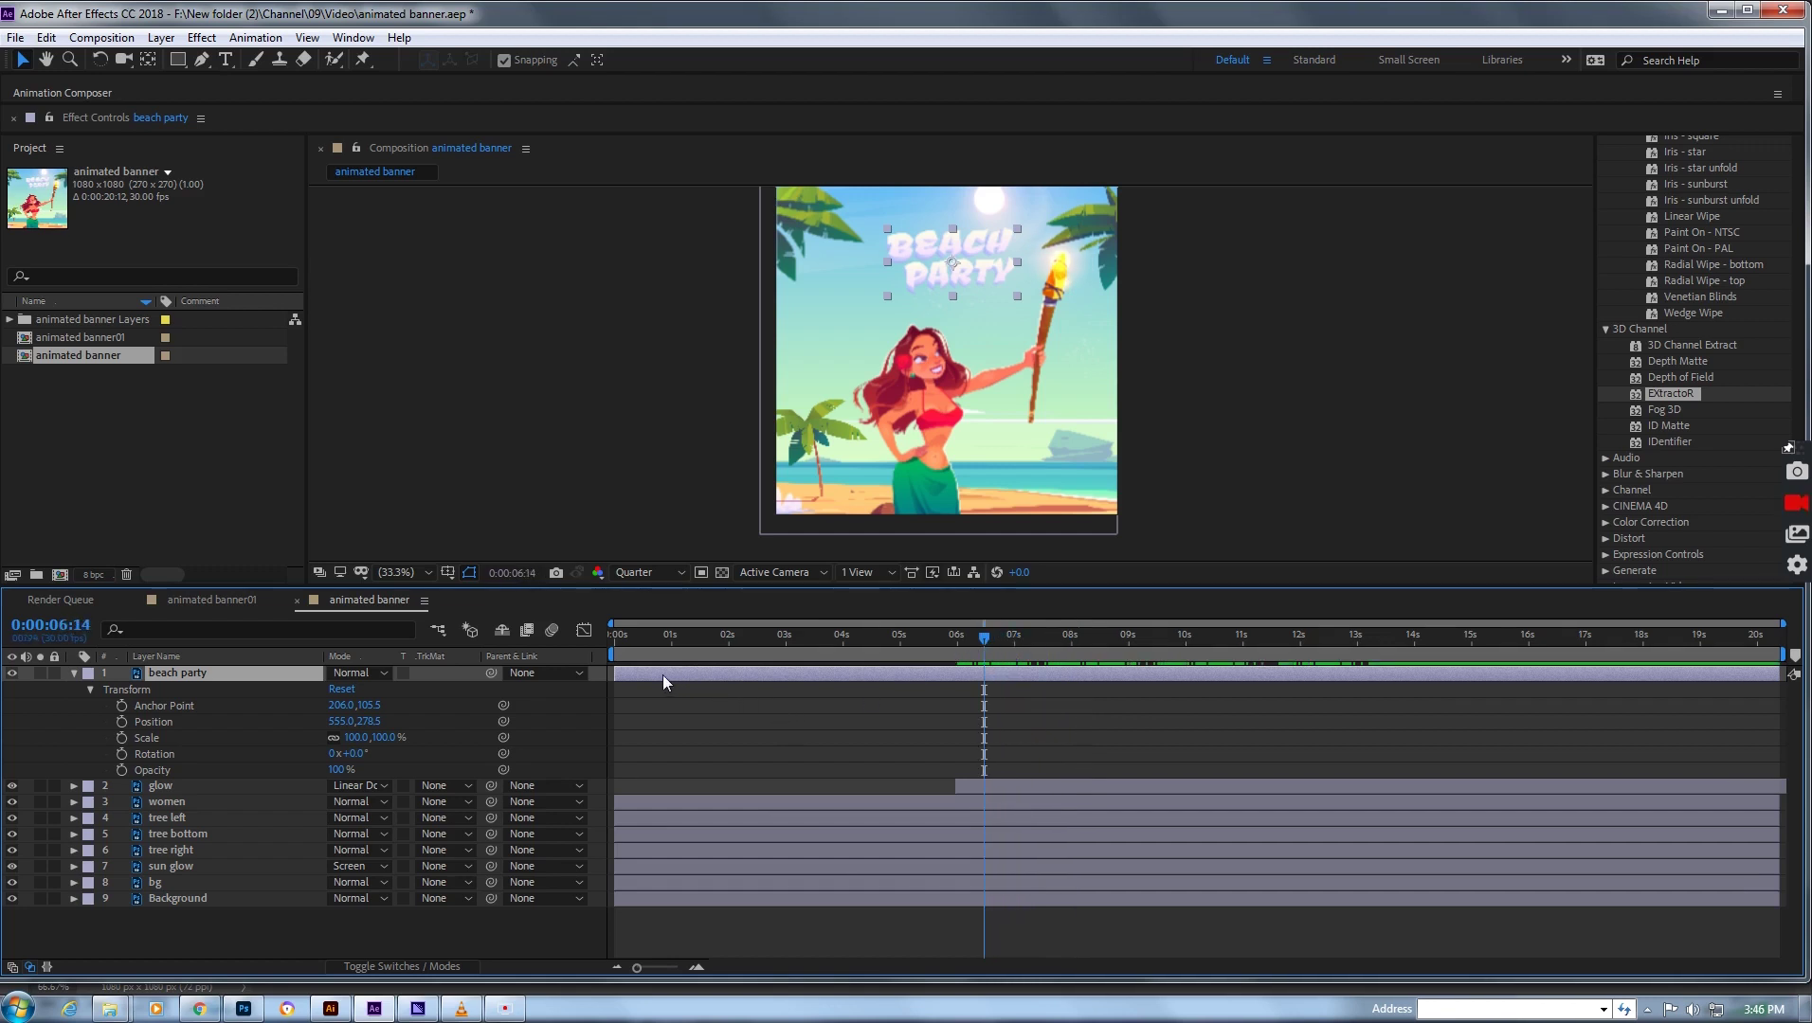
{"action": "left_click_drag", "start_coordinate": [662, 676], "coordinate": [1027, 673]}
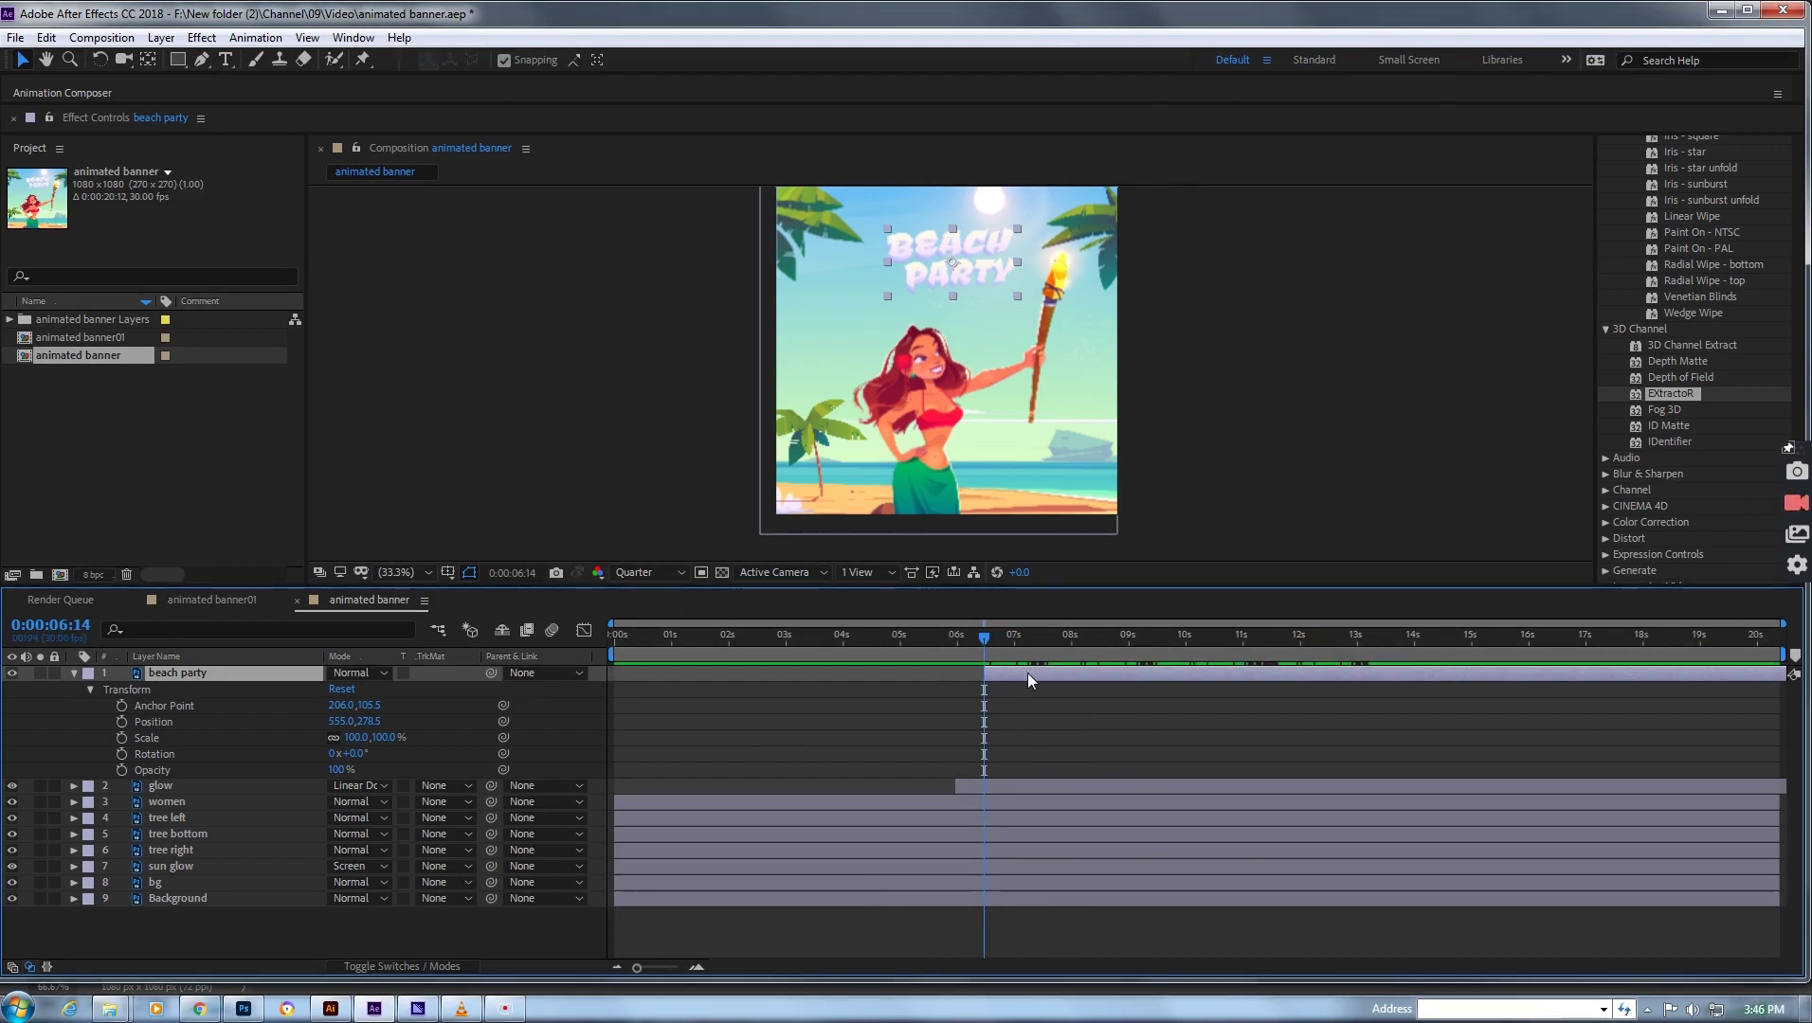
- Add title Scale keyframes of 0% at the start and 100% at 7:00
{"action": "left_click", "coordinate": [121, 738]}
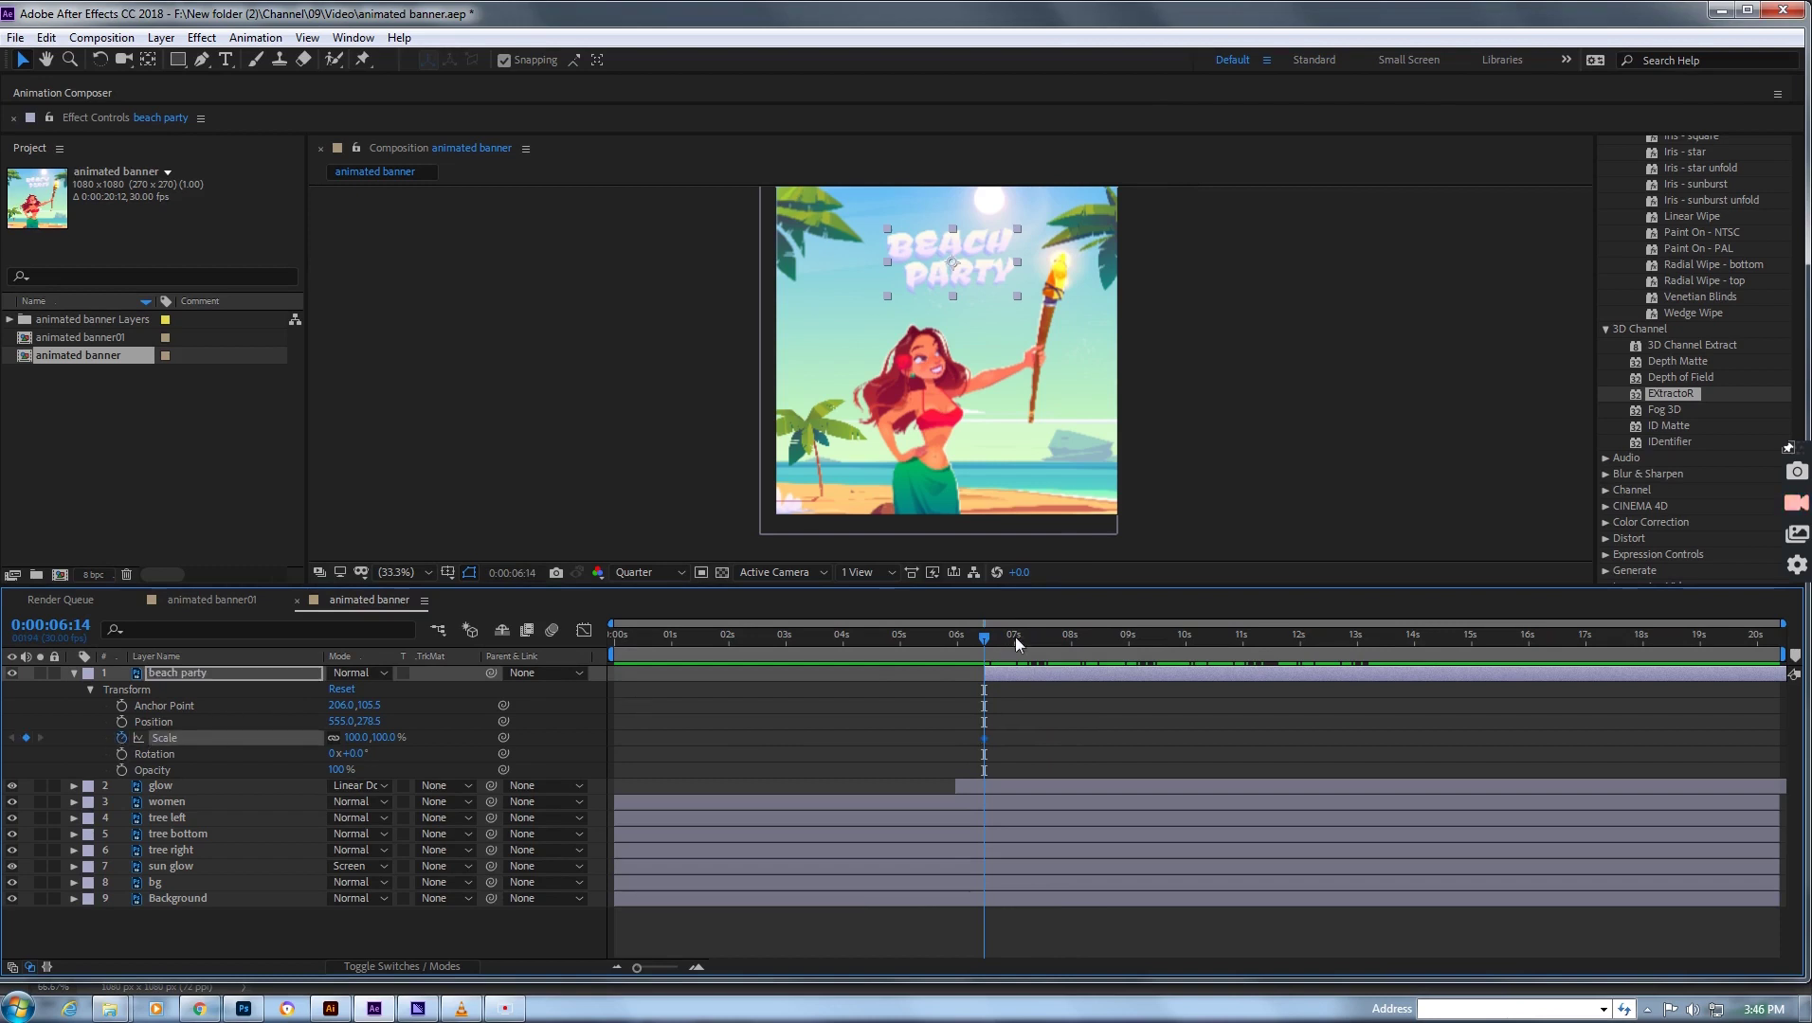
{"action": "left_click", "coordinate": [356, 738]}
{"action": "type", "text": "0"}
{"action": "key", "text": "Return"}
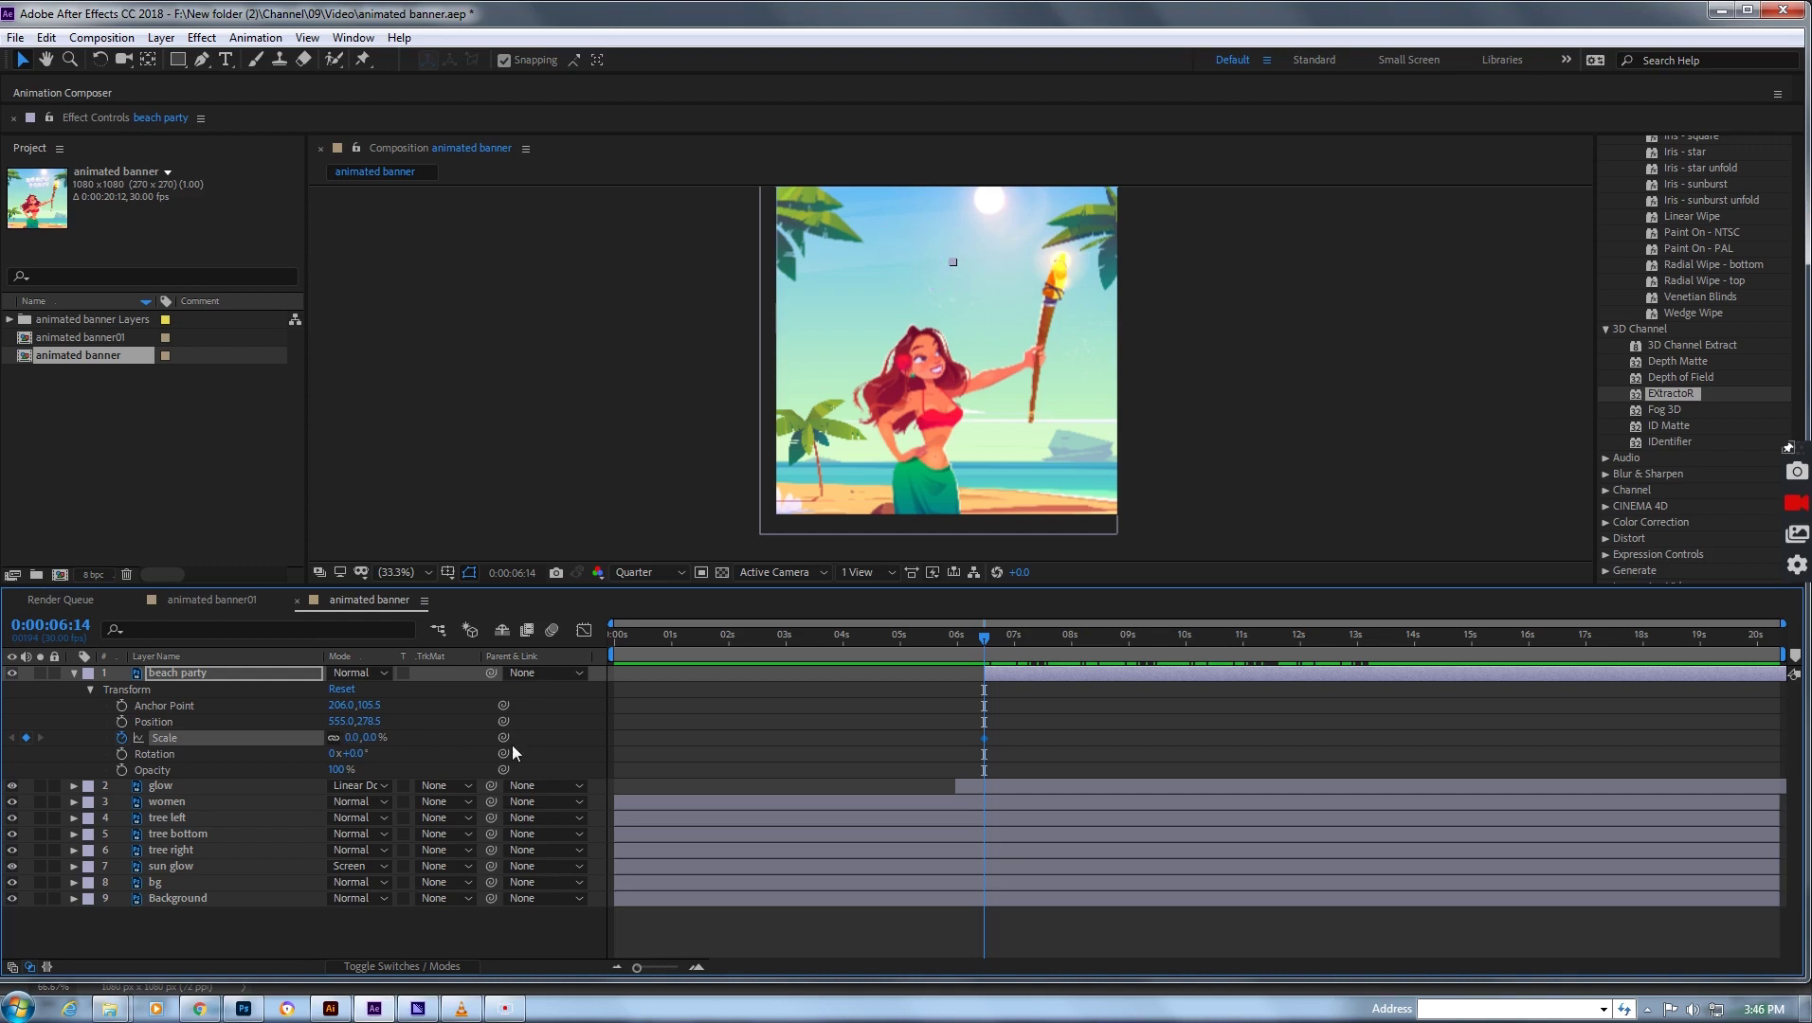
{"action": "left_click_drag", "start_coordinate": [989, 641], "coordinate": [1019, 643]}
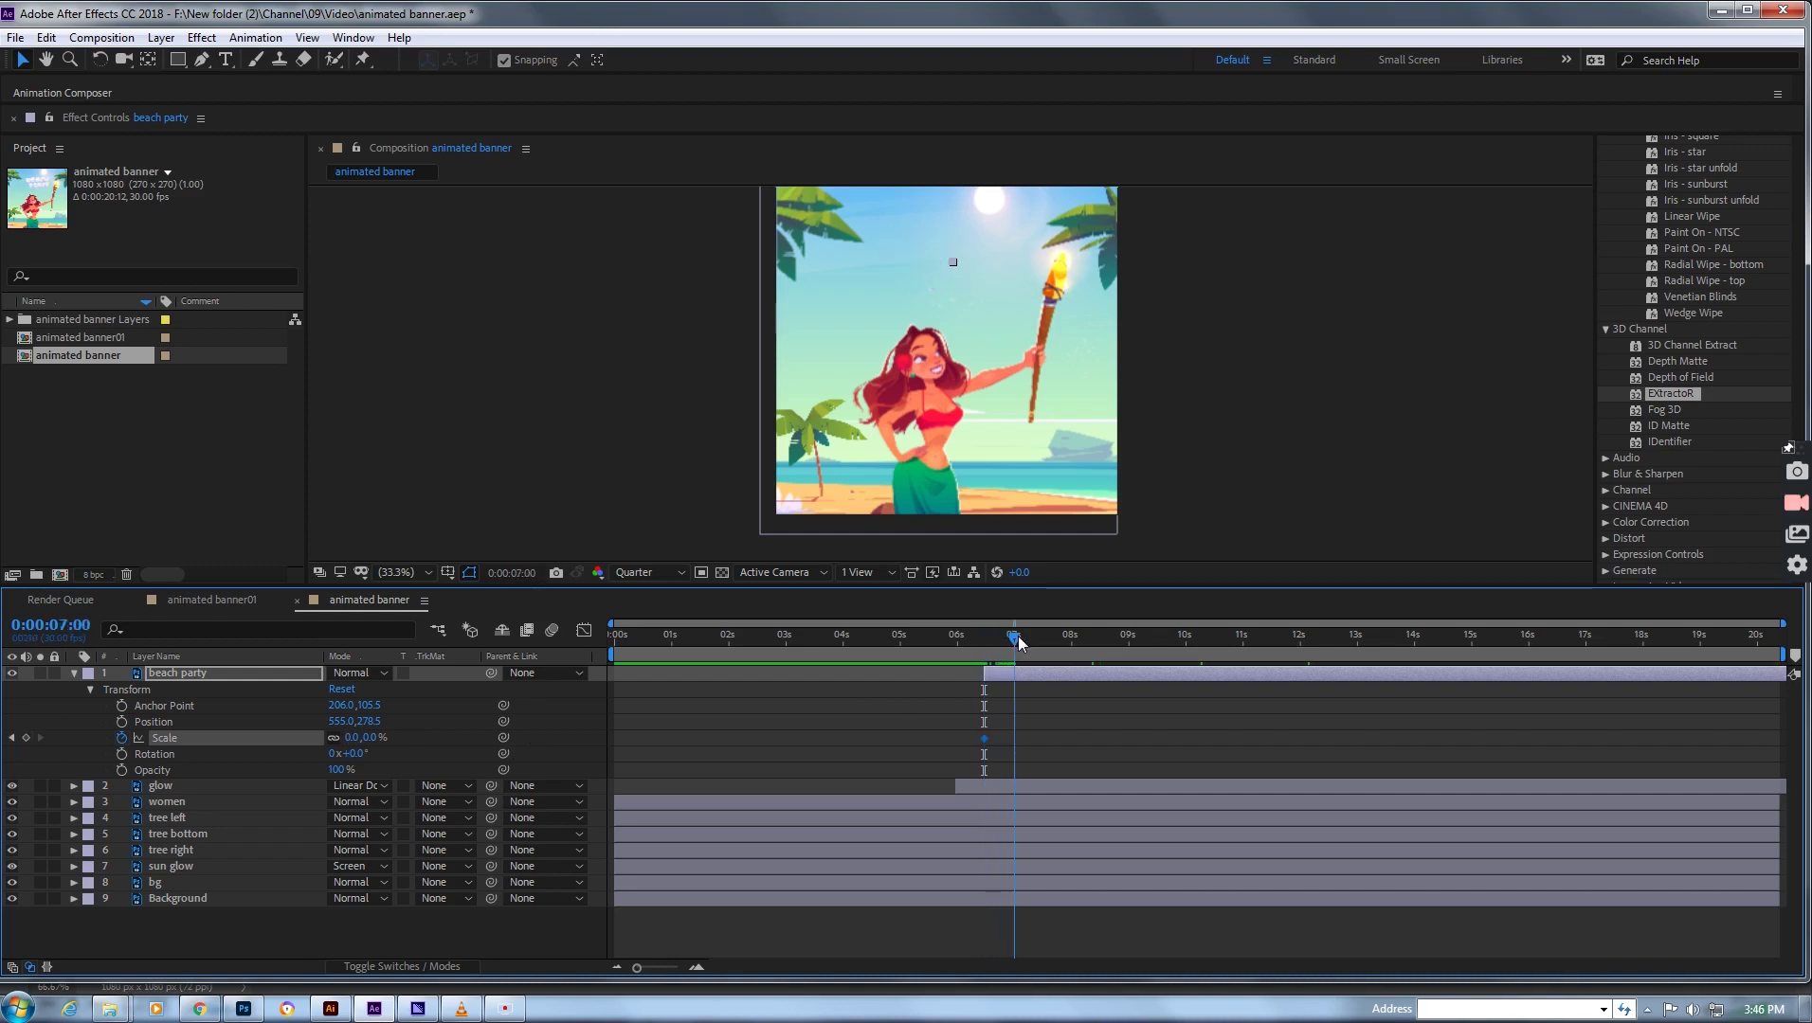
{"action": "left_click", "coordinate": [352, 738]}
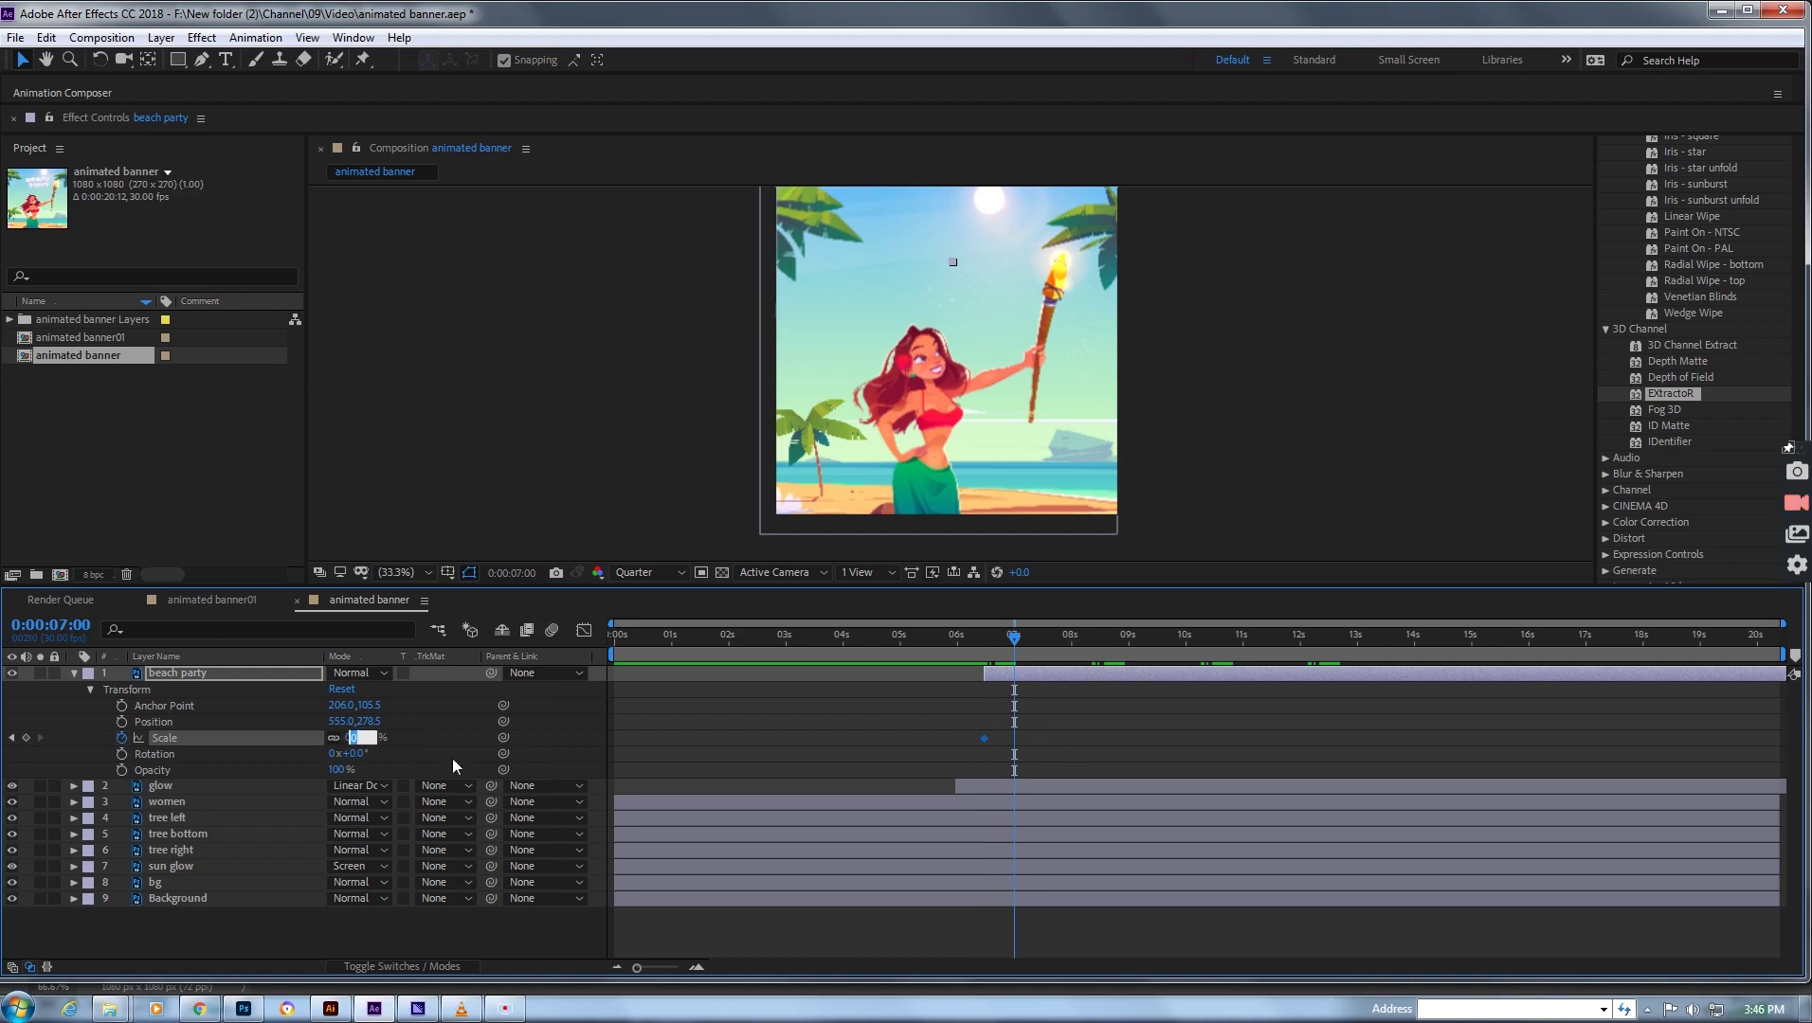
{"action": "type", "text": "10"}
{"action": "key", "text": "Return"}
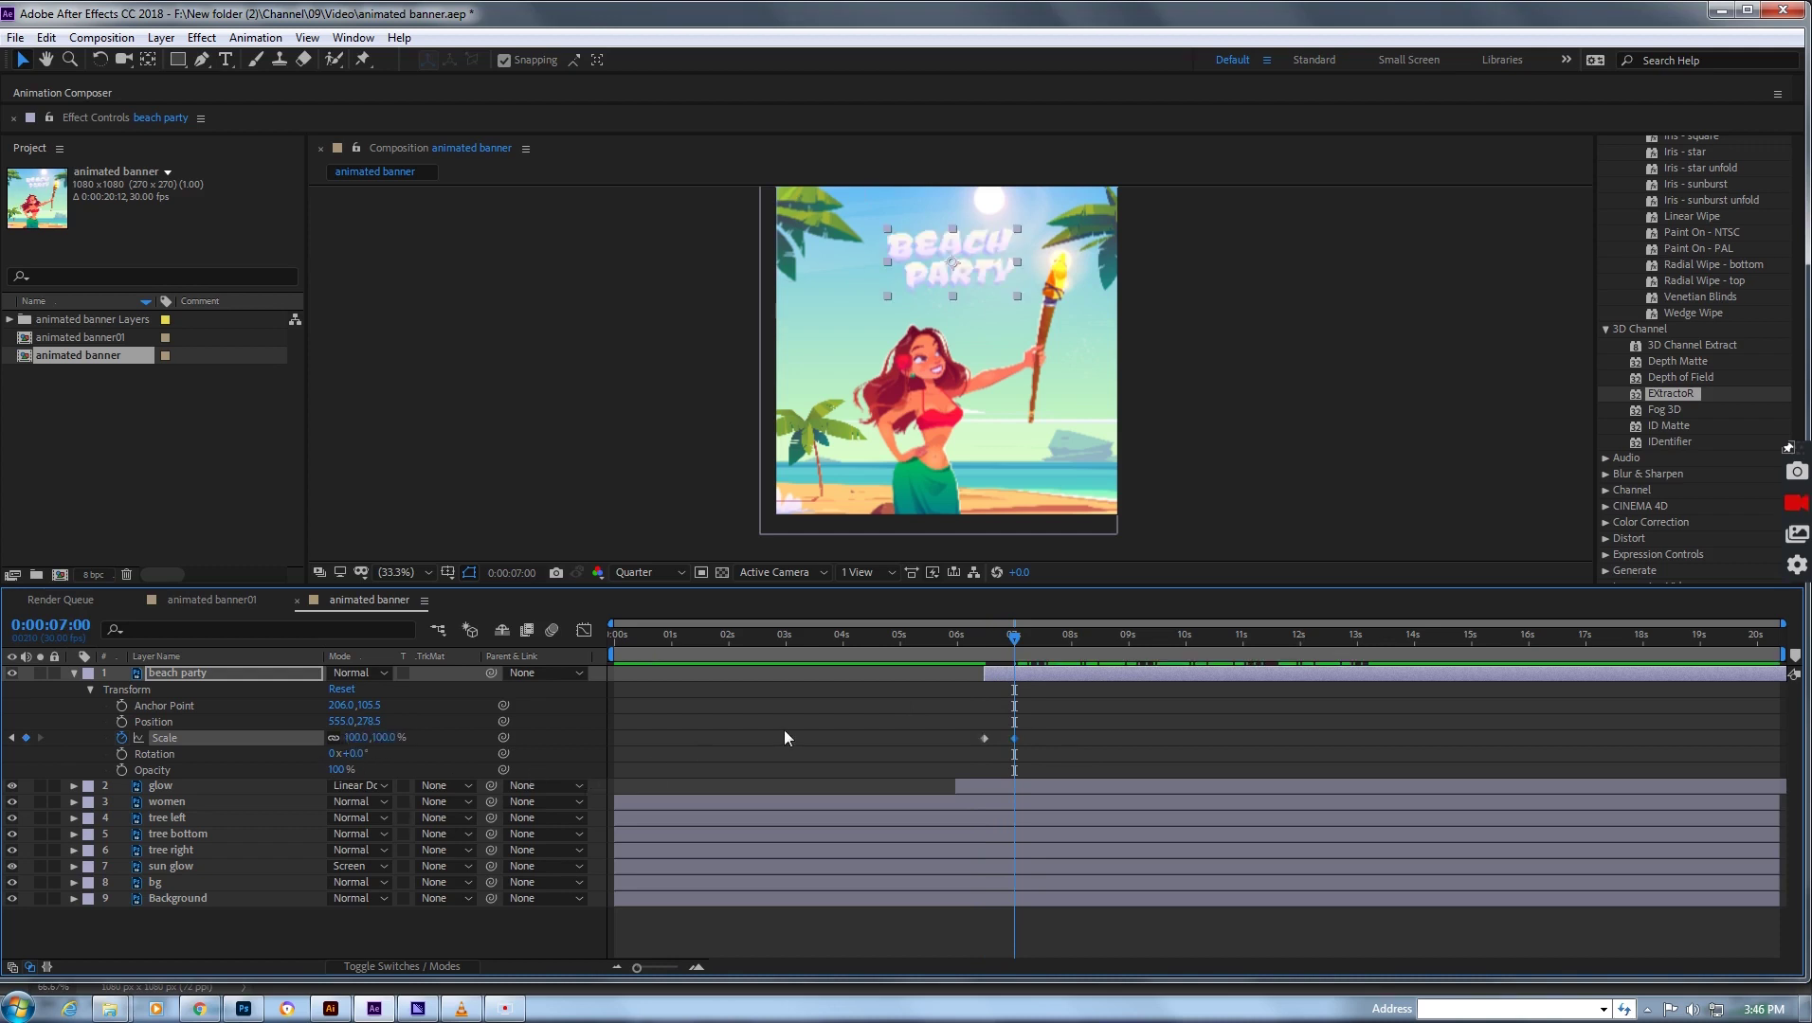
- Add Scale keyframes of 130% at 7:10 and 100% at 7:18
{"action": "left_click_drag", "start_coordinate": [1023, 643], "coordinate": [1033, 640]}
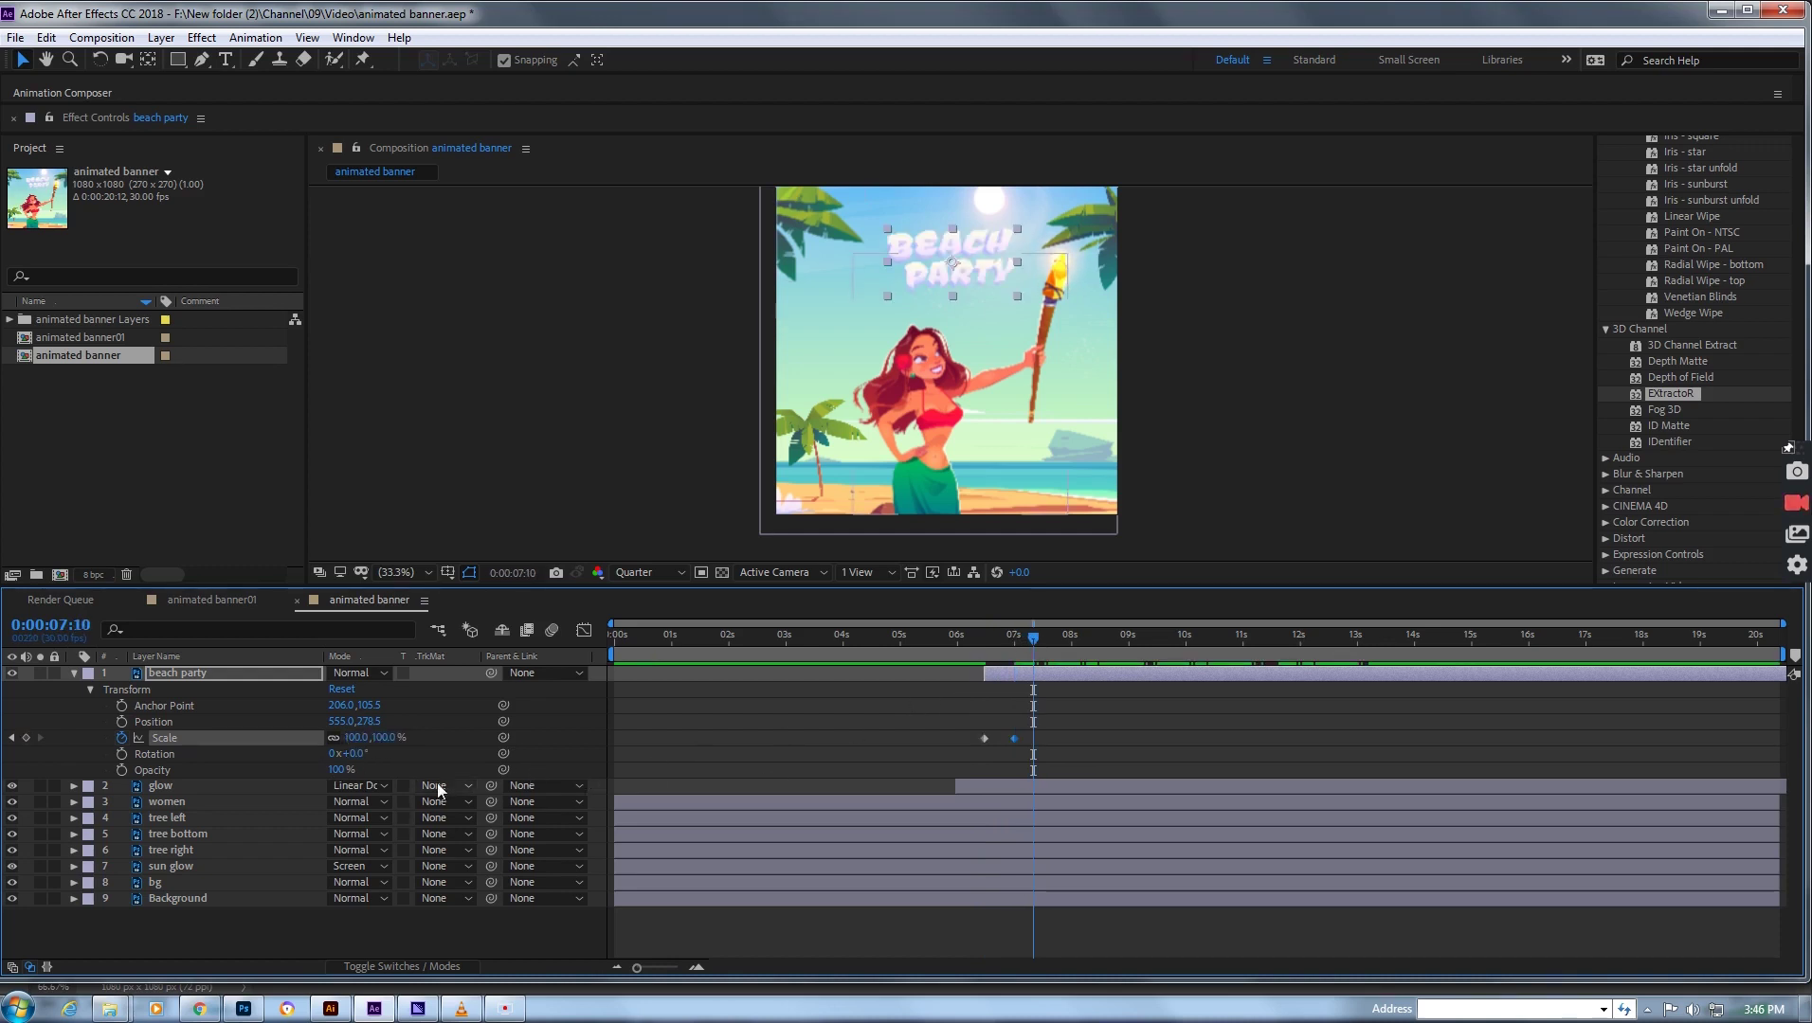
{"action": "left_click", "coordinate": [352, 738]}
{"action": "type", "text": "120"}
{"action": "key", "text": "Return"}
{"action": "type", "text": "130"}
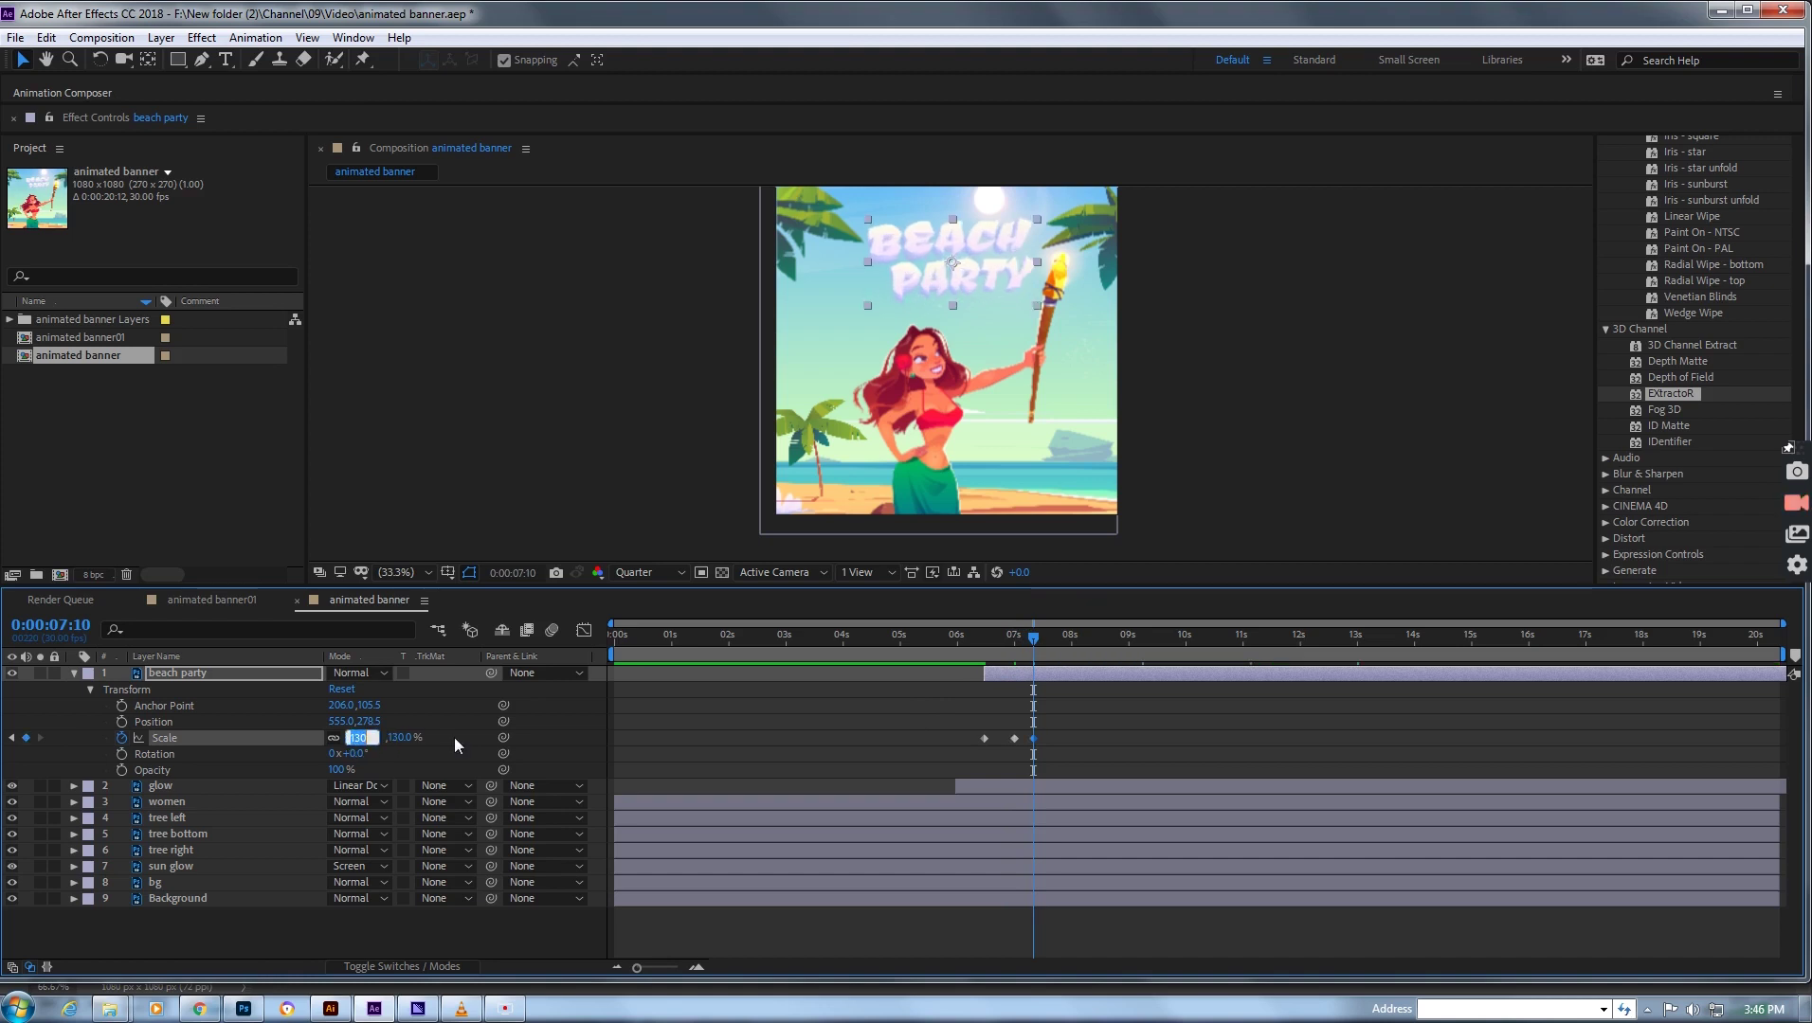
{"action": "key", "text": "Return"}
{"action": "left_click_drag", "start_coordinate": [1039, 641], "coordinate": [1053, 645]}
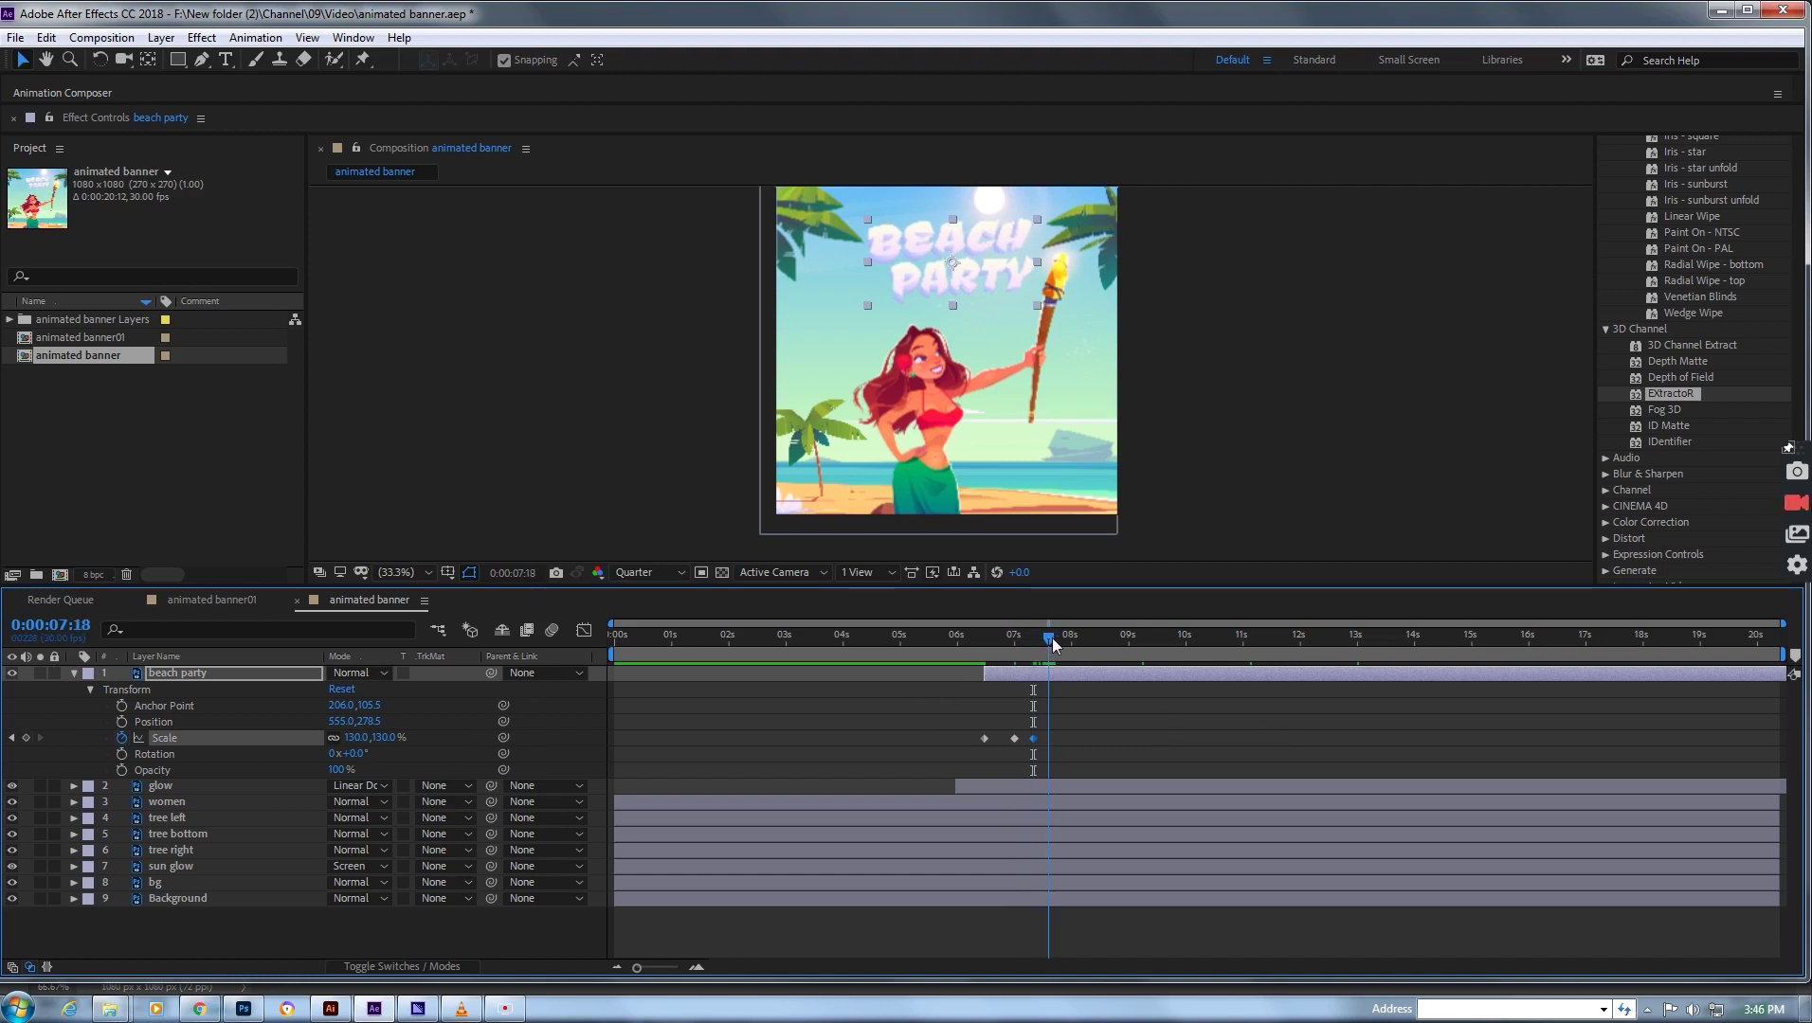
{"action": "left_click_drag", "start_coordinate": [637, 969], "coordinate": [657, 969]}
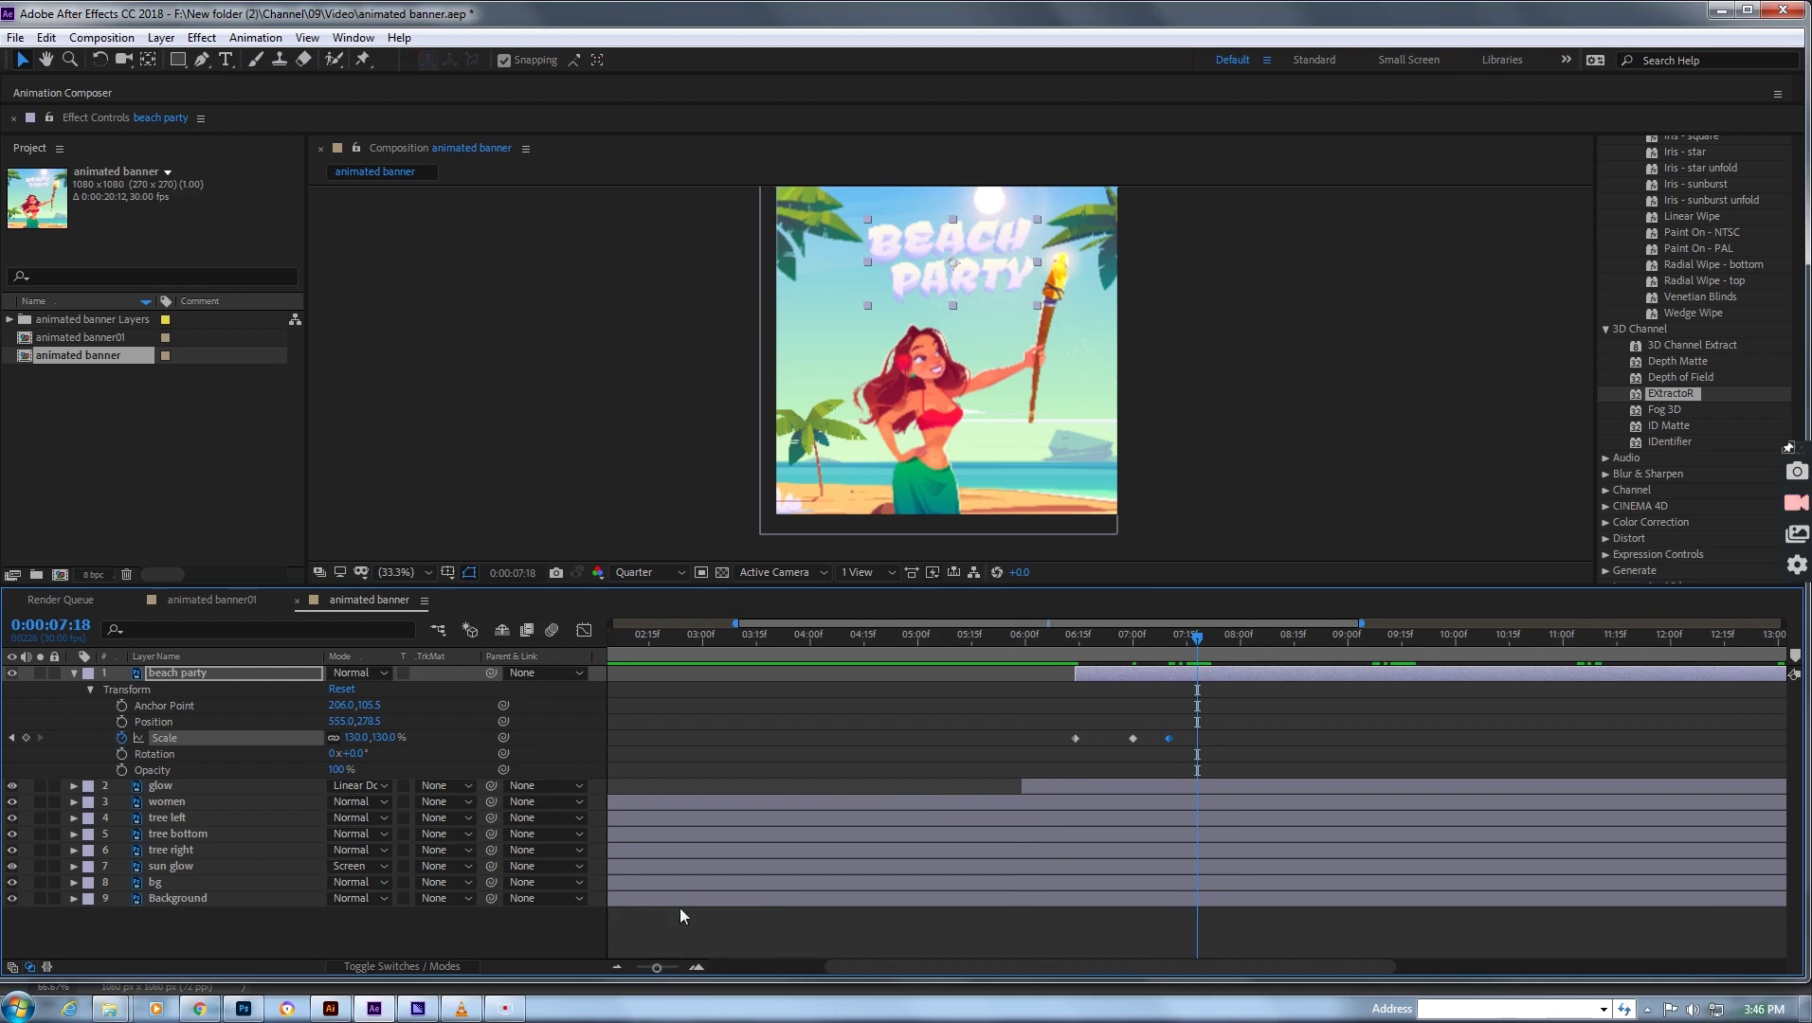
{"action": "left_click", "coordinate": [356, 738]}
{"action": "type", "text": "100"}
{"action": "key", "text": "Return"}
- Preview the pop, then add a fifth Scale keyframe of 130% at 7:27
{"action": "left_click", "coordinate": [1043, 644]}
{"action": "key", "text": "space"}
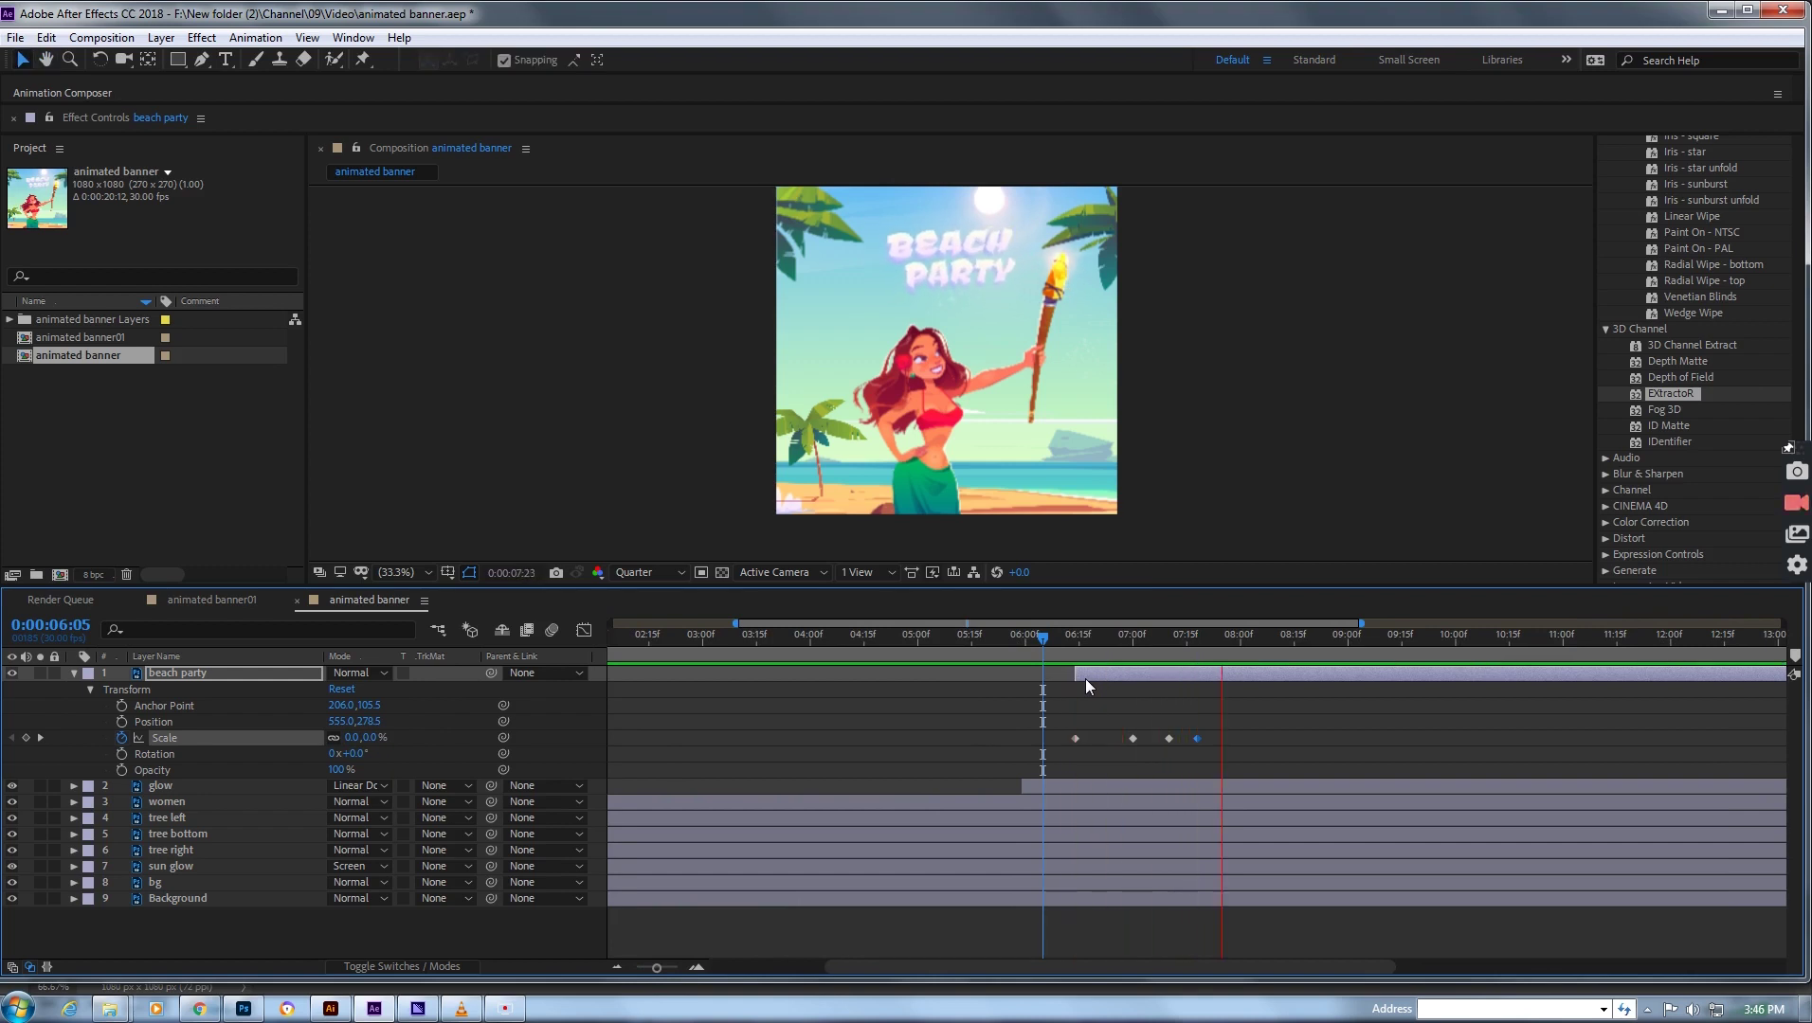
{"action": "key", "text": "space"}
{"action": "mouse_move", "coordinate": [1204, 648]}
{"action": "left_mouse_down"}
{"action": "mouse_move", "coordinate": [1080, 644]}
{"action": "mouse_move", "coordinate": [1230, 652]}
{"action": "left_mouse_up"}
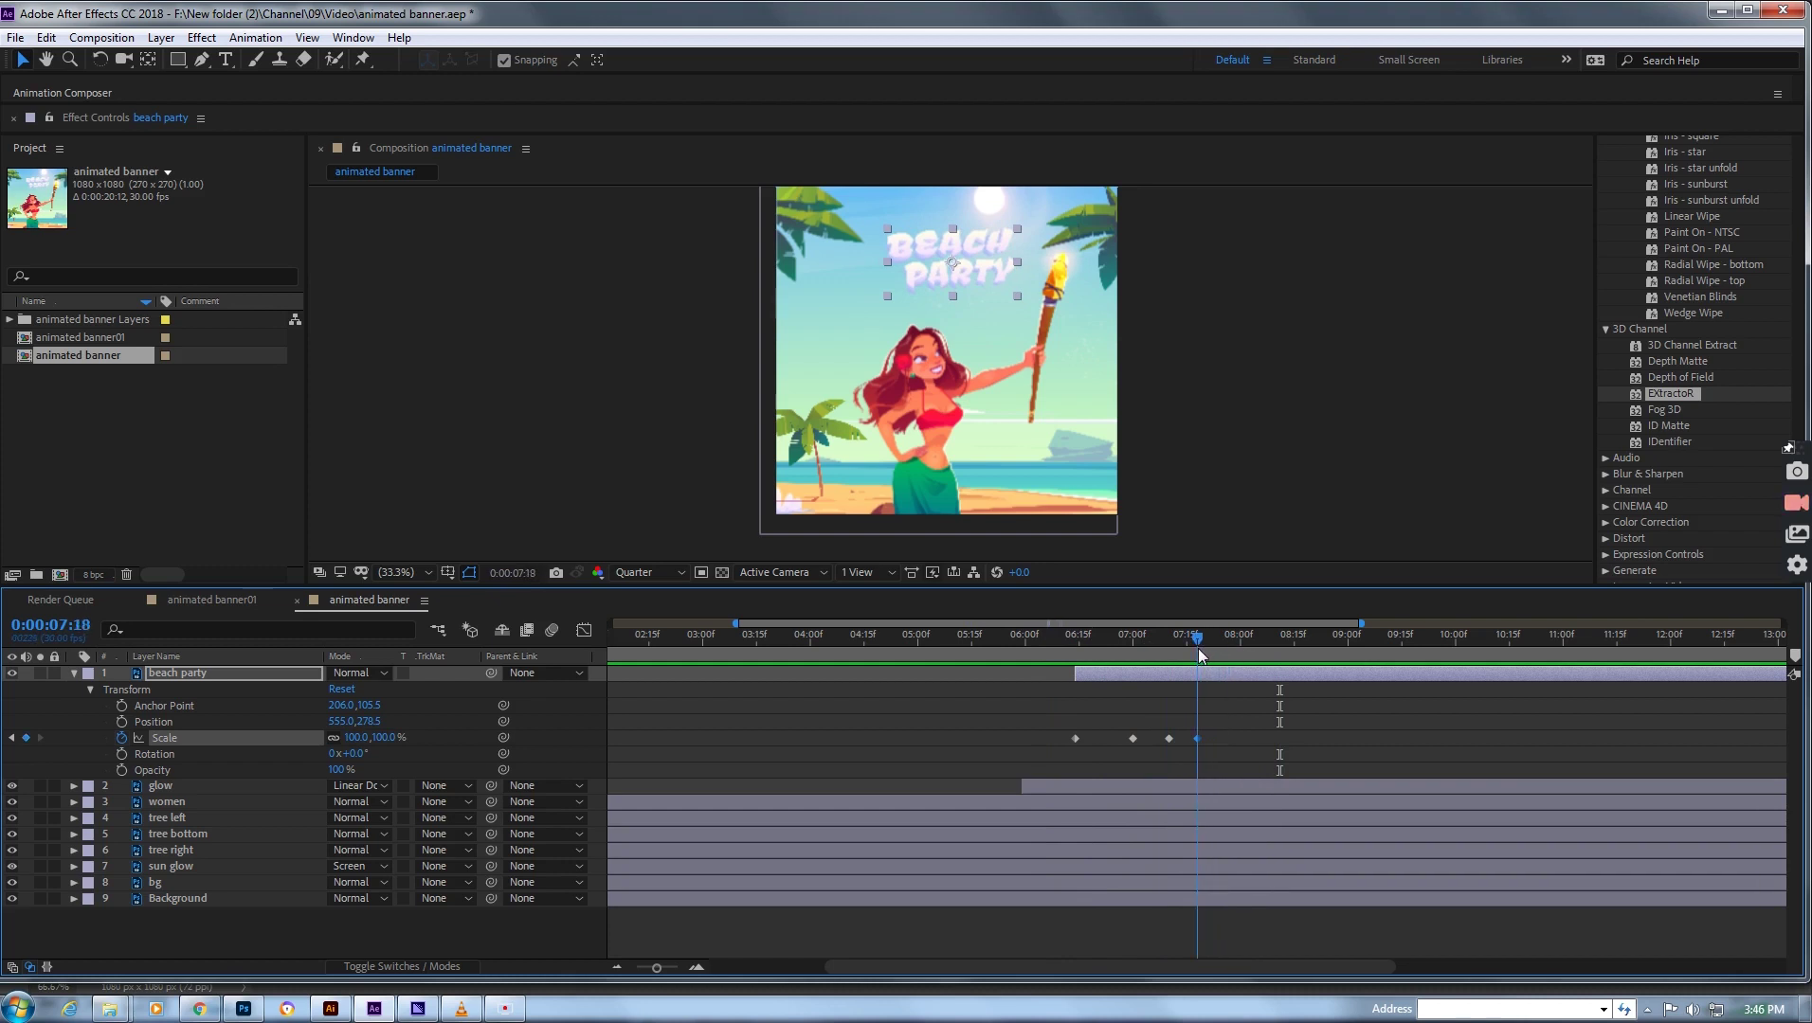
{"action": "left_click", "coordinate": [358, 738]}
{"action": "key", "text": "Return"}
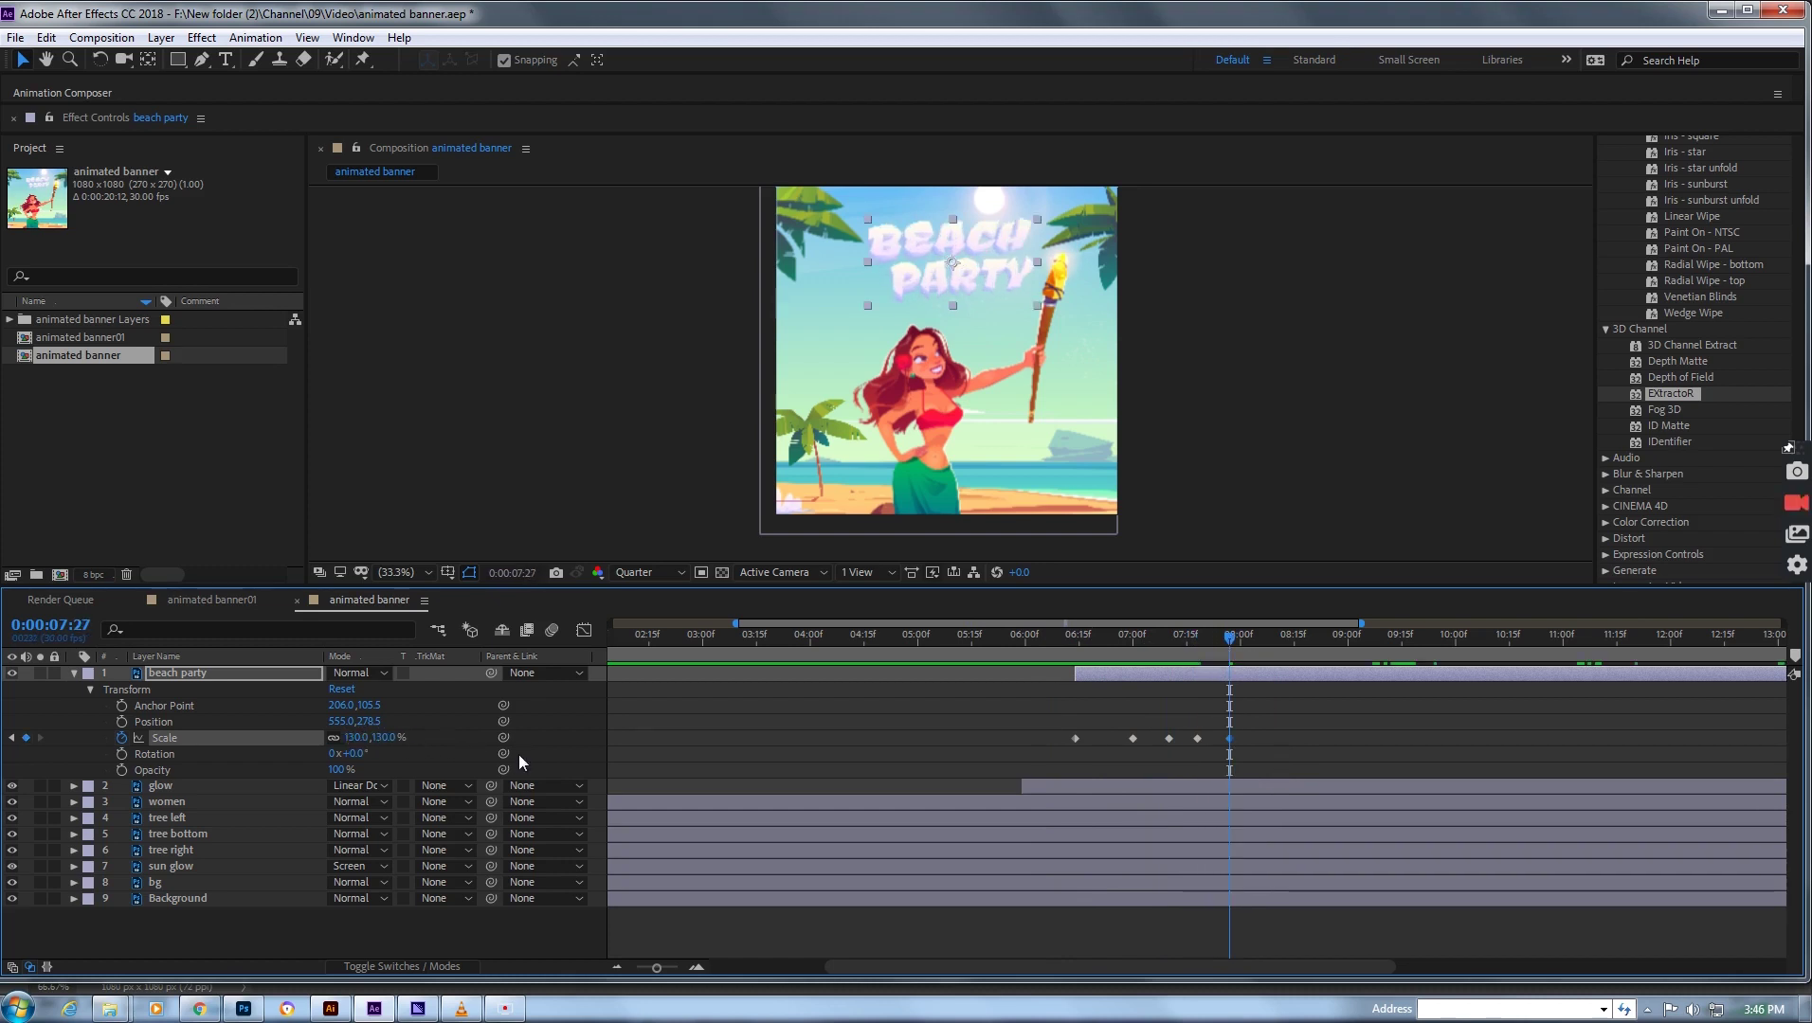
{"action": "left_click", "coordinate": [1044, 630]}
{"action": "key", "text": "space"}
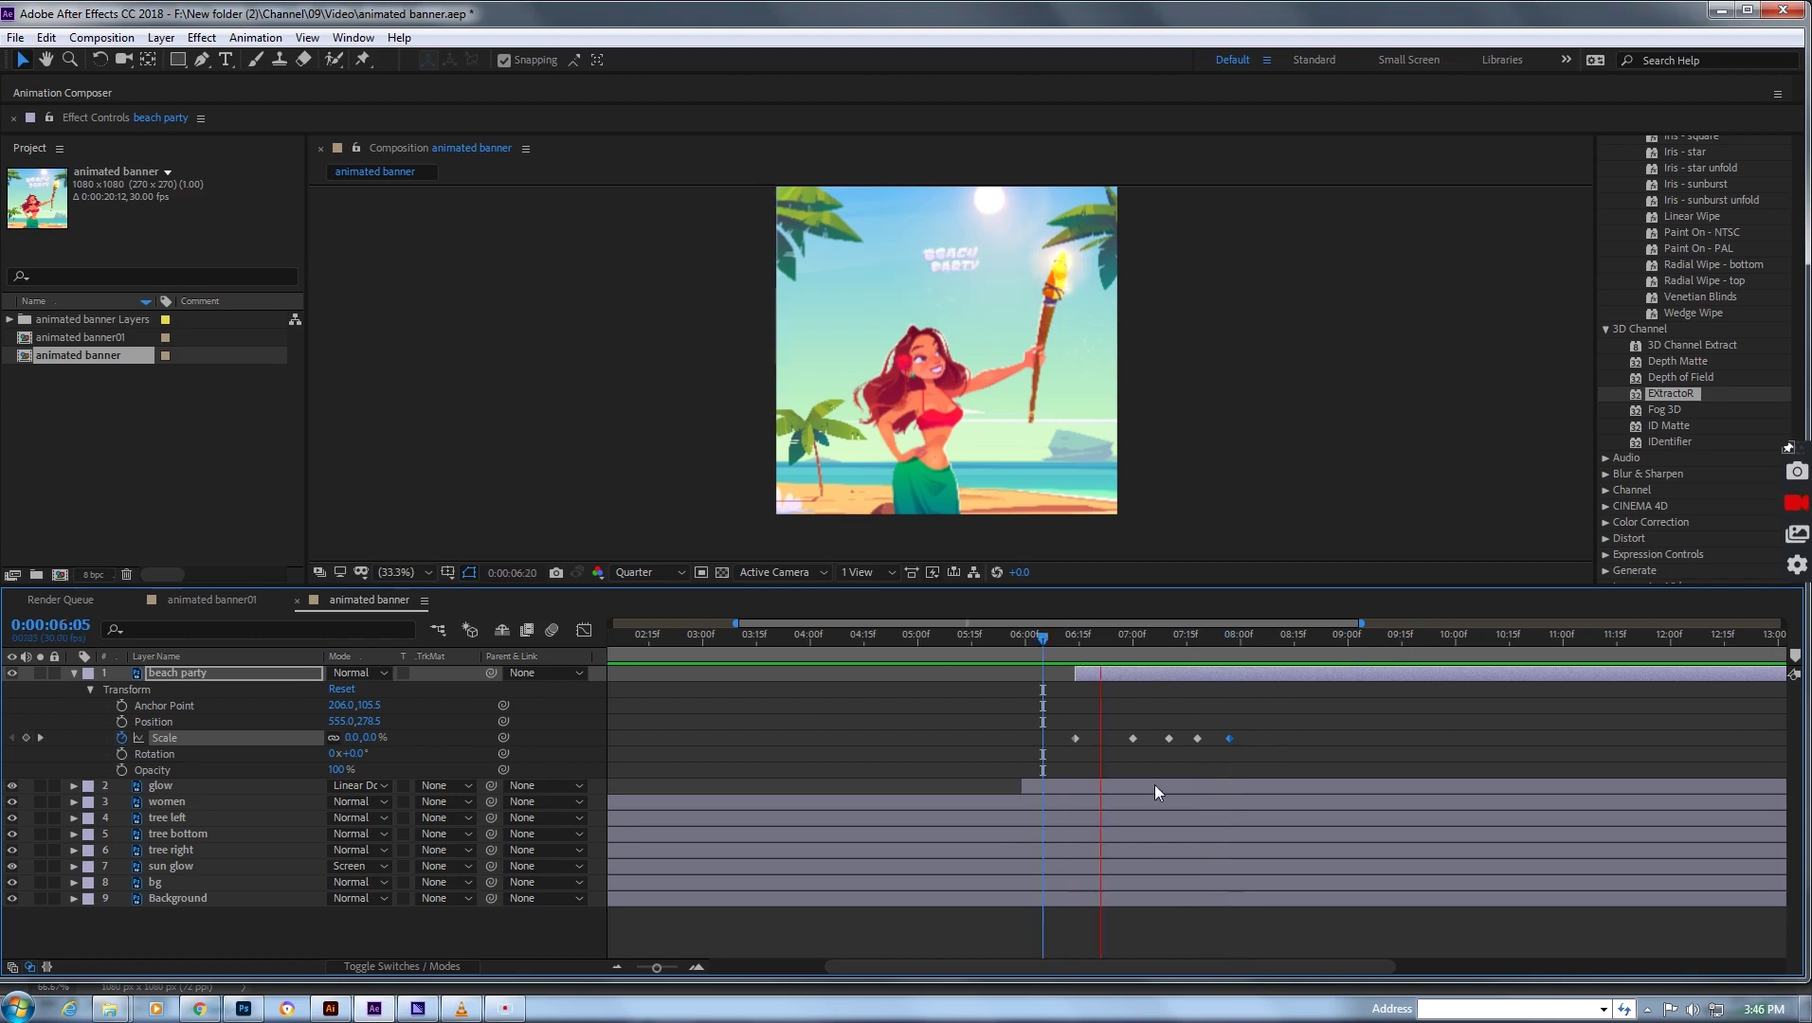
- Apply Easy Ease to all five Scale keyframes and play the whole animation
{"action": "left_click_drag", "start_coordinate": [1256, 757], "coordinate": [1036, 748]}
{"action": "key", "text": "F9"}
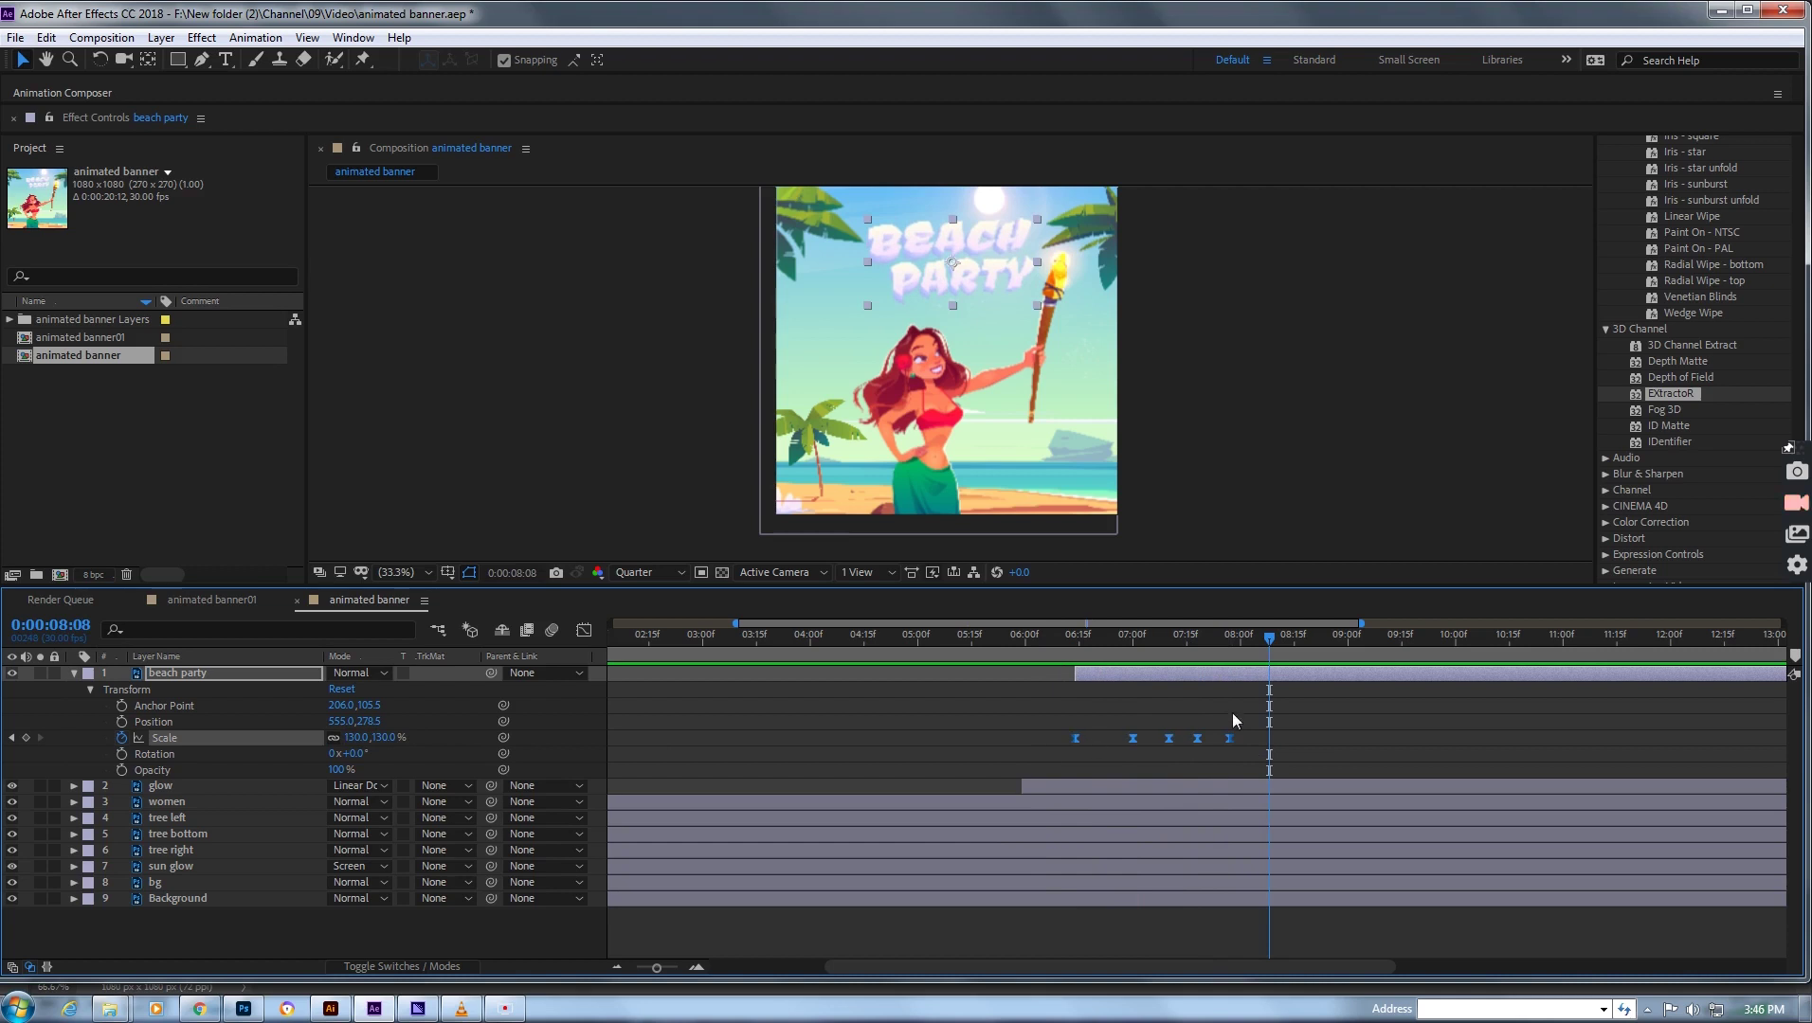
{"action": "left_click_drag", "start_coordinate": [1038, 639], "coordinate": [545, 637]}
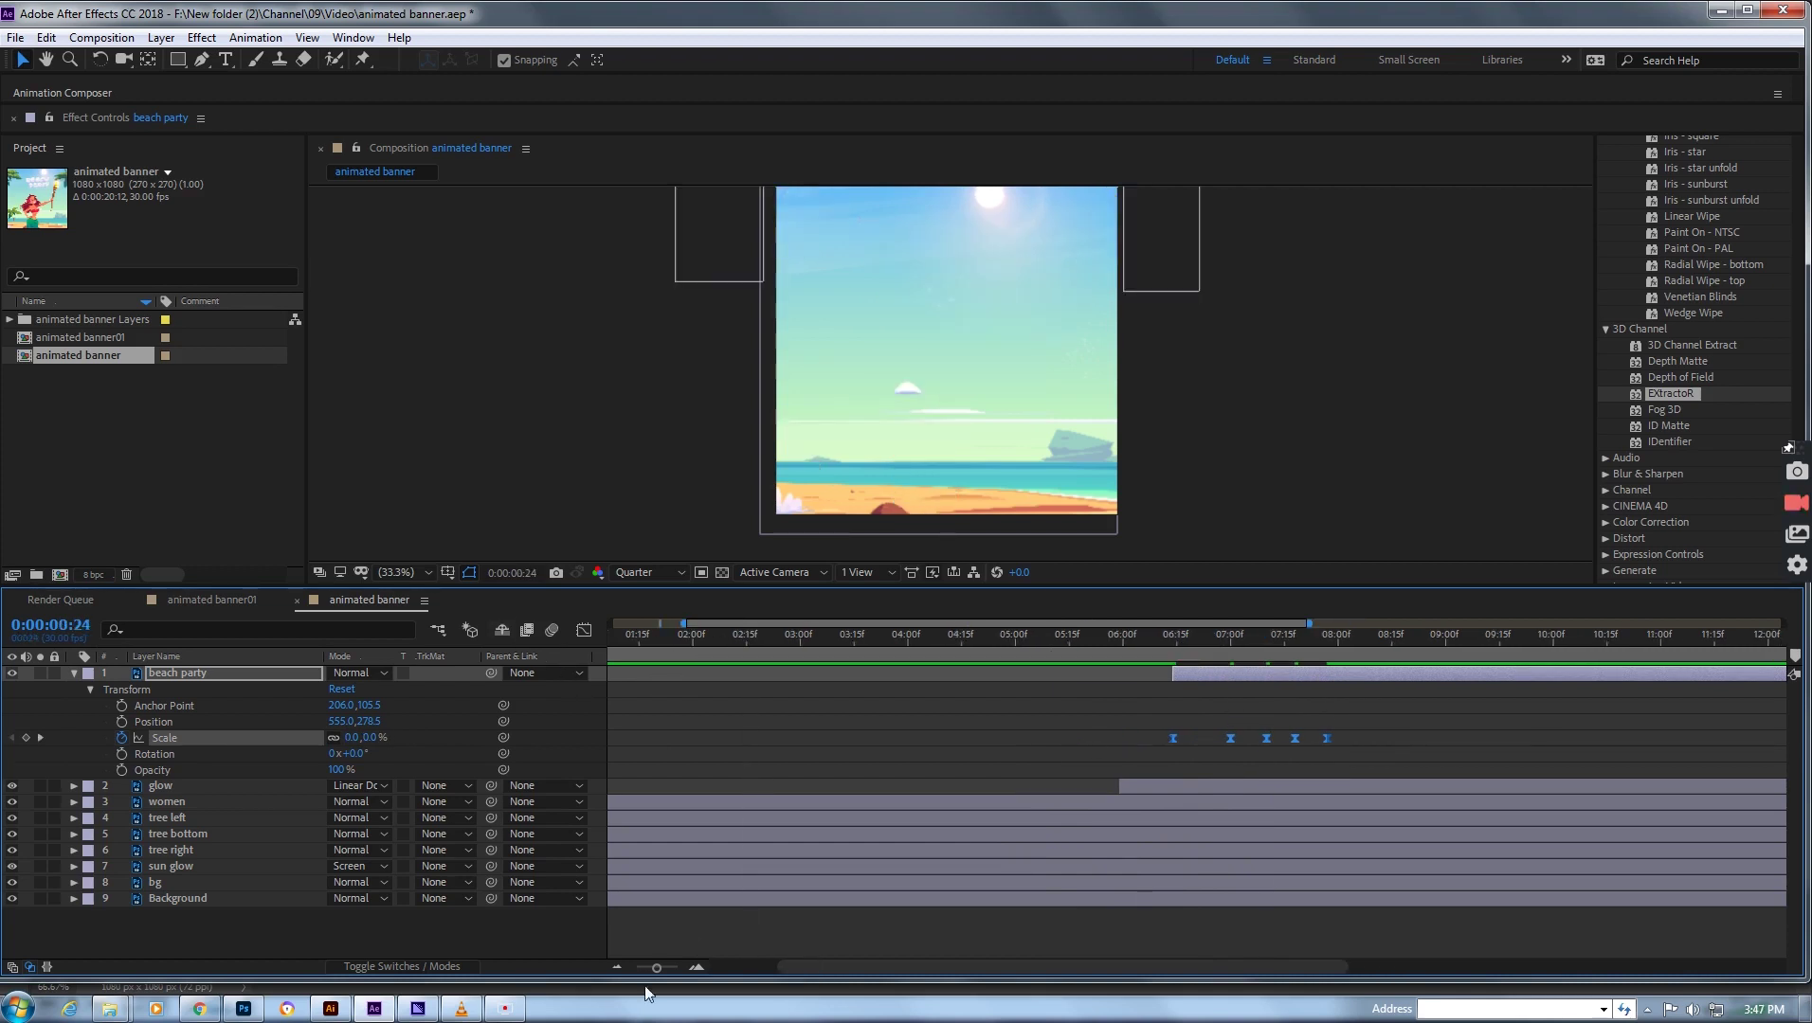
{"action": "left_click_drag", "start_coordinate": [655, 970], "coordinate": [624, 969]}
{"action": "key", "text": "space"}
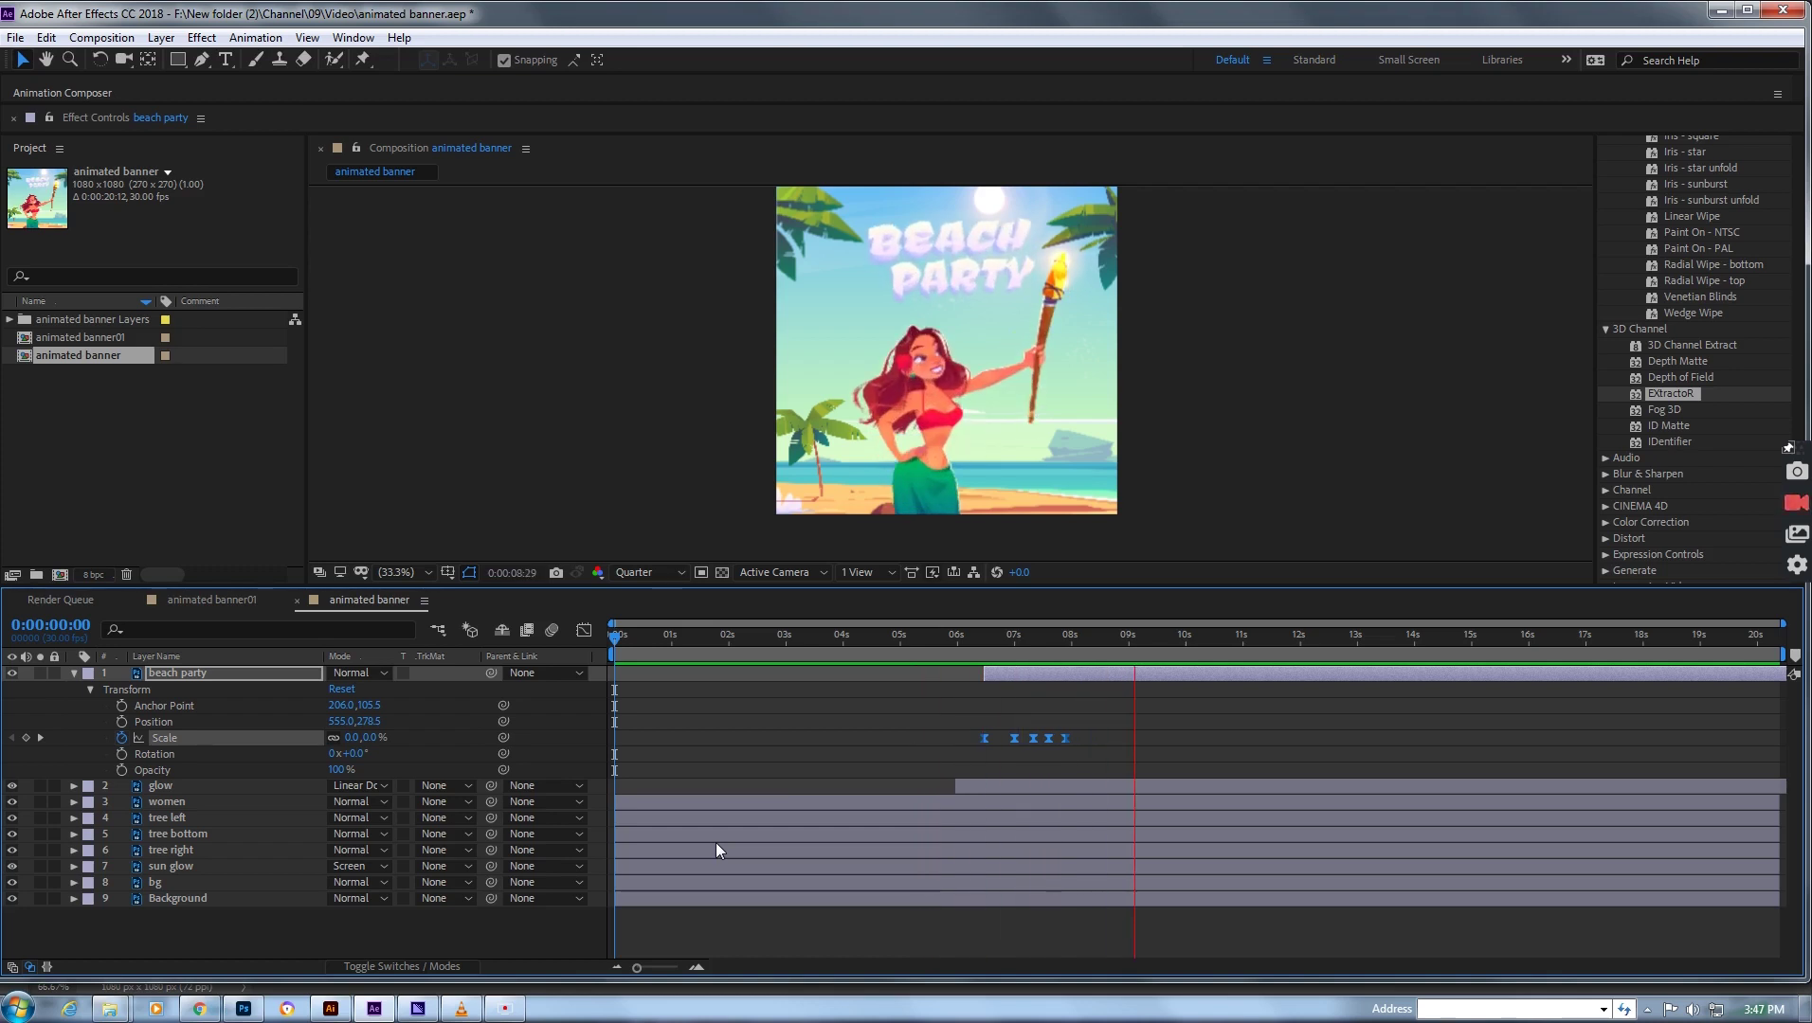
- End the work area at 12 seconds and save animated banner.aep
{"action": "key", "text": "space"}
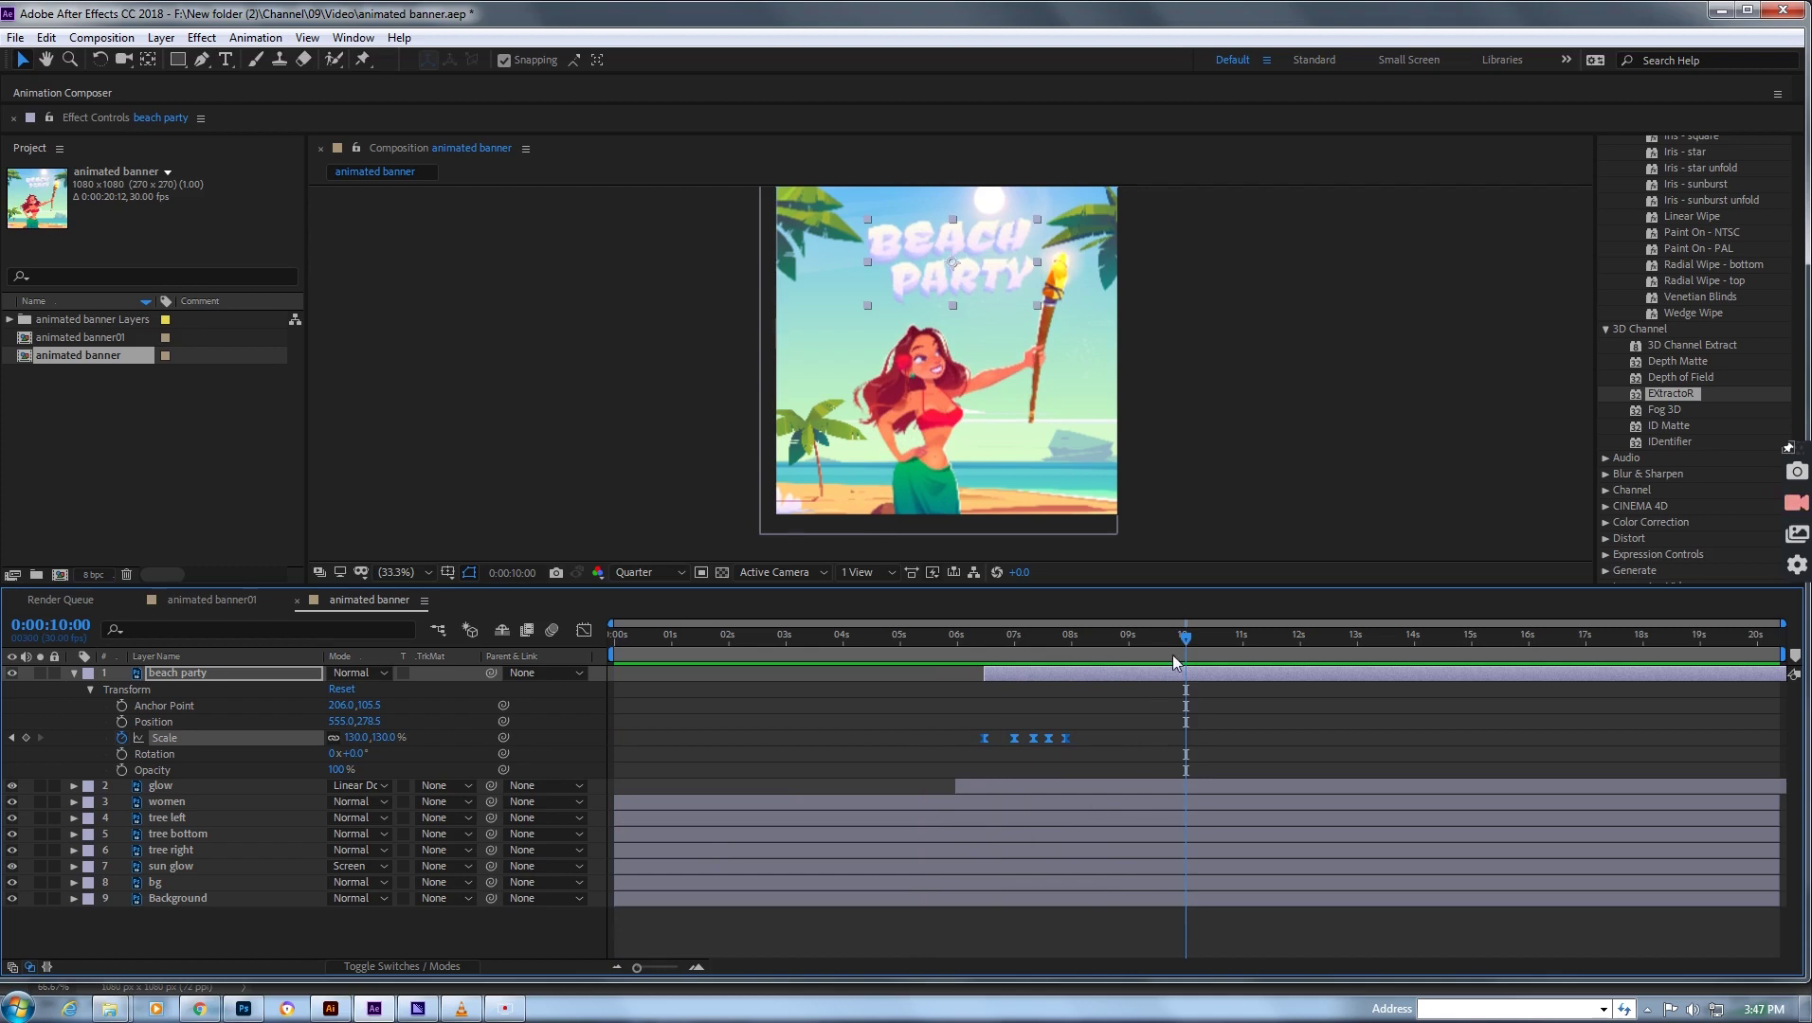
{"action": "left_click_drag", "start_coordinate": [1188, 643], "coordinate": [1302, 642]}
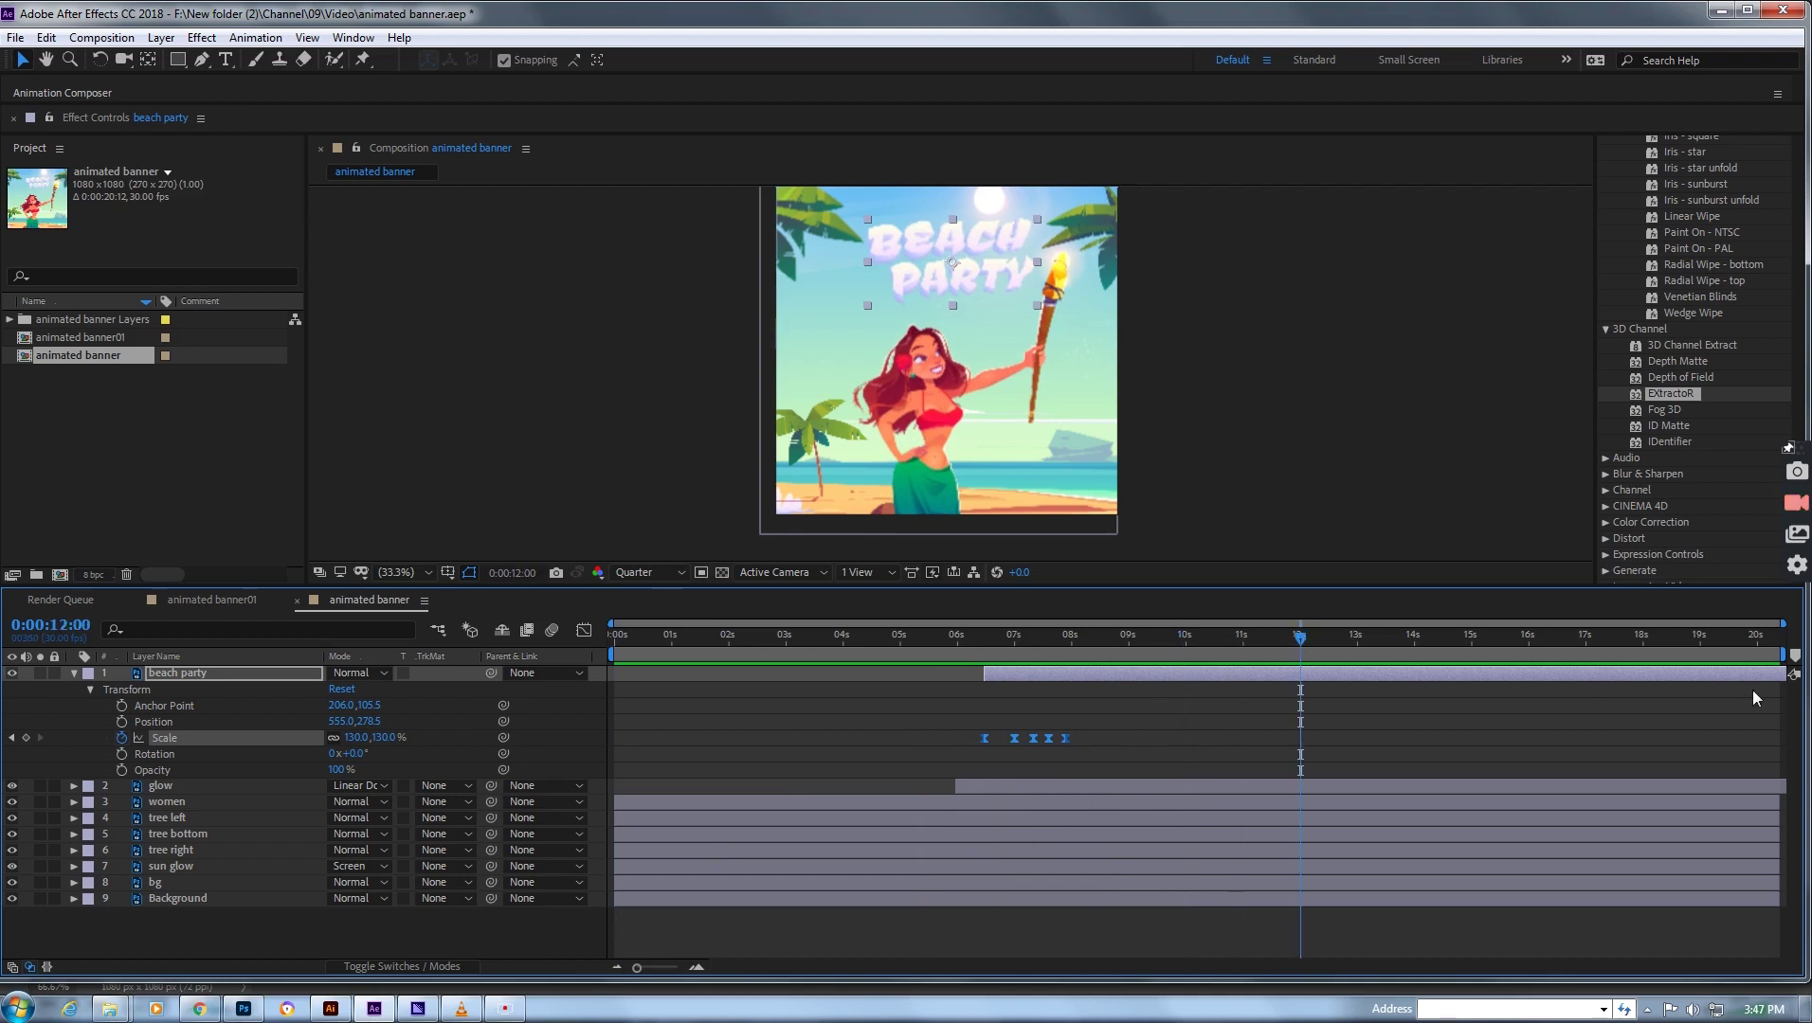
{"action": "left_click_drag", "start_coordinate": [1785, 654], "coordinate": [1304, 654]}
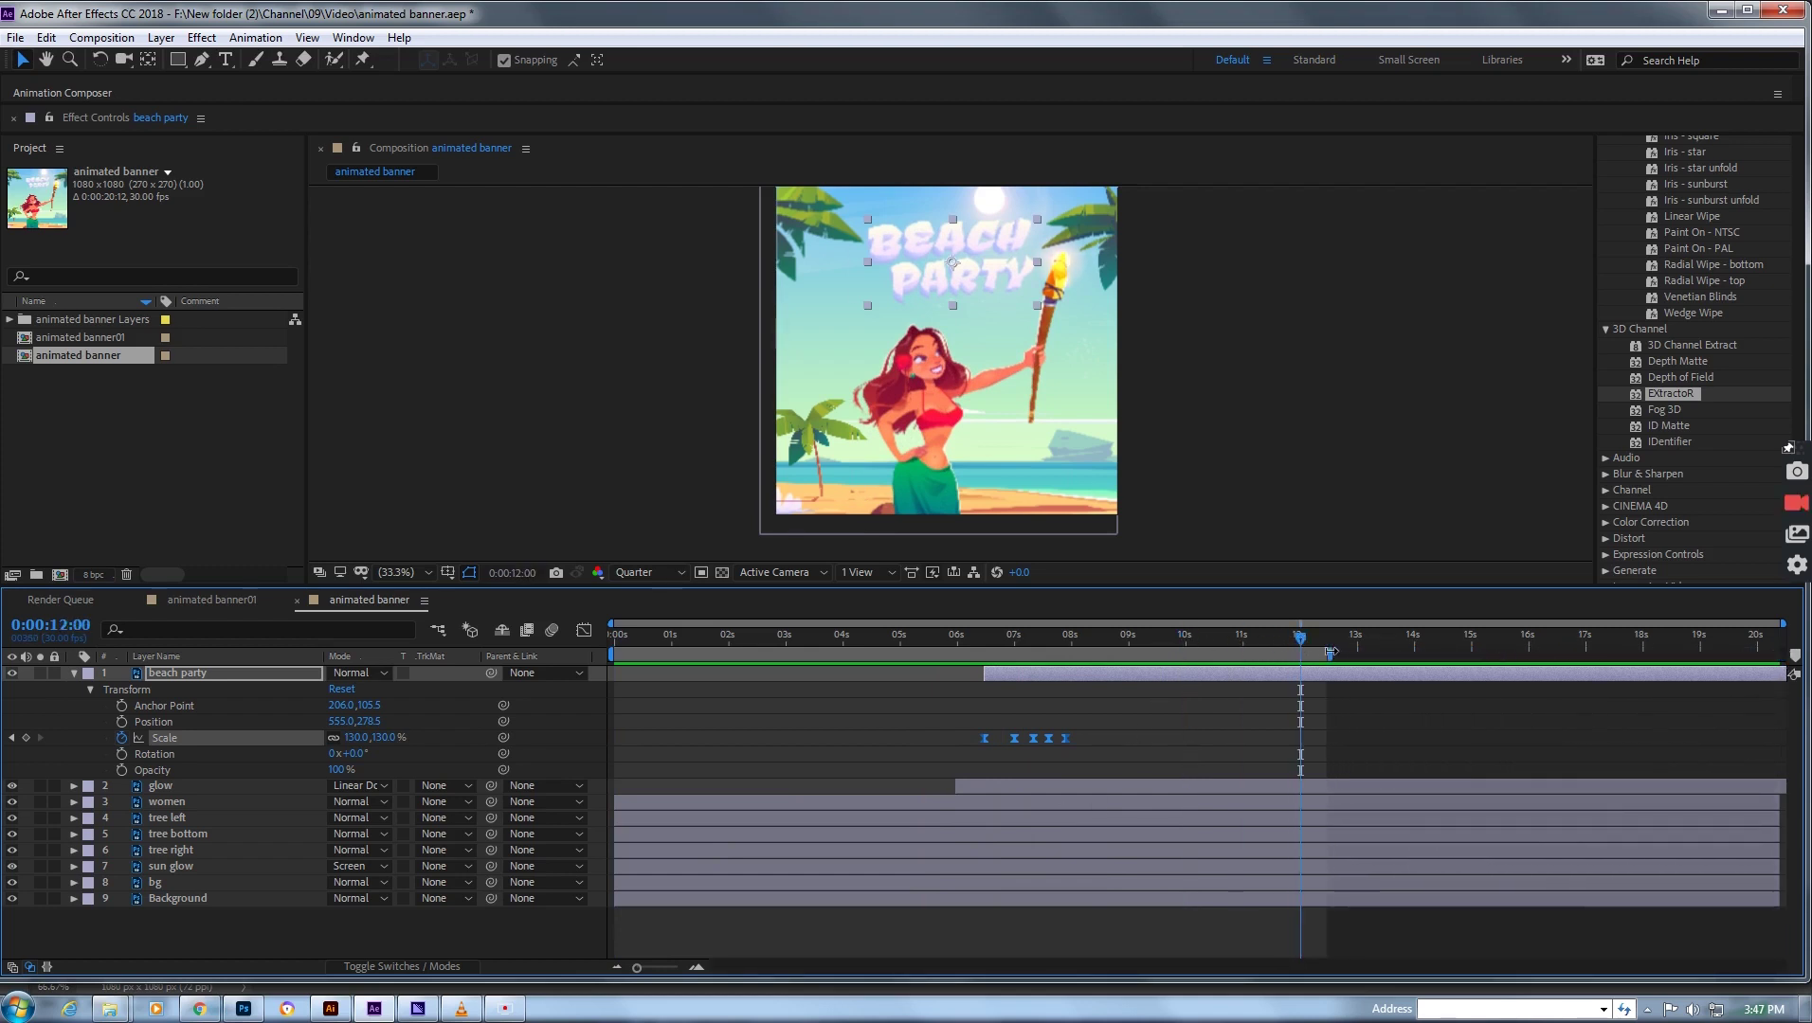
{"action": "key", "text": "ctrl+s"}
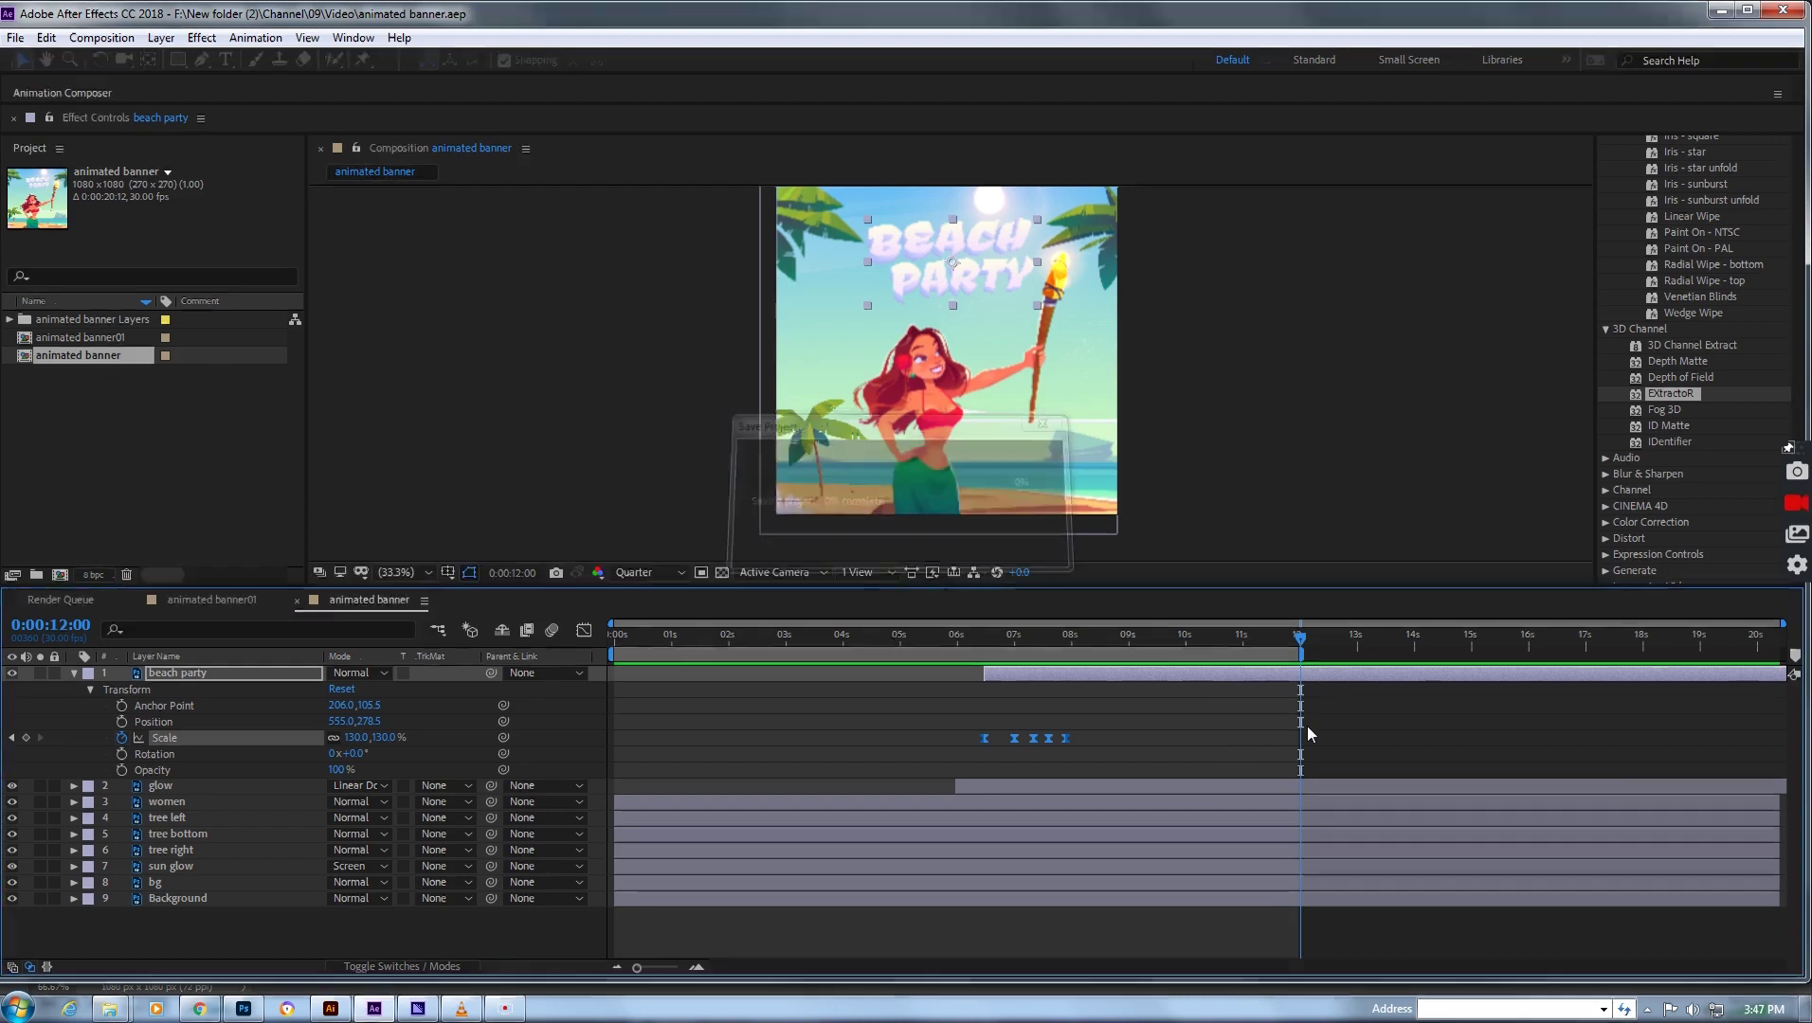
{"action": "left_click", "coordinate": [73, 673]}
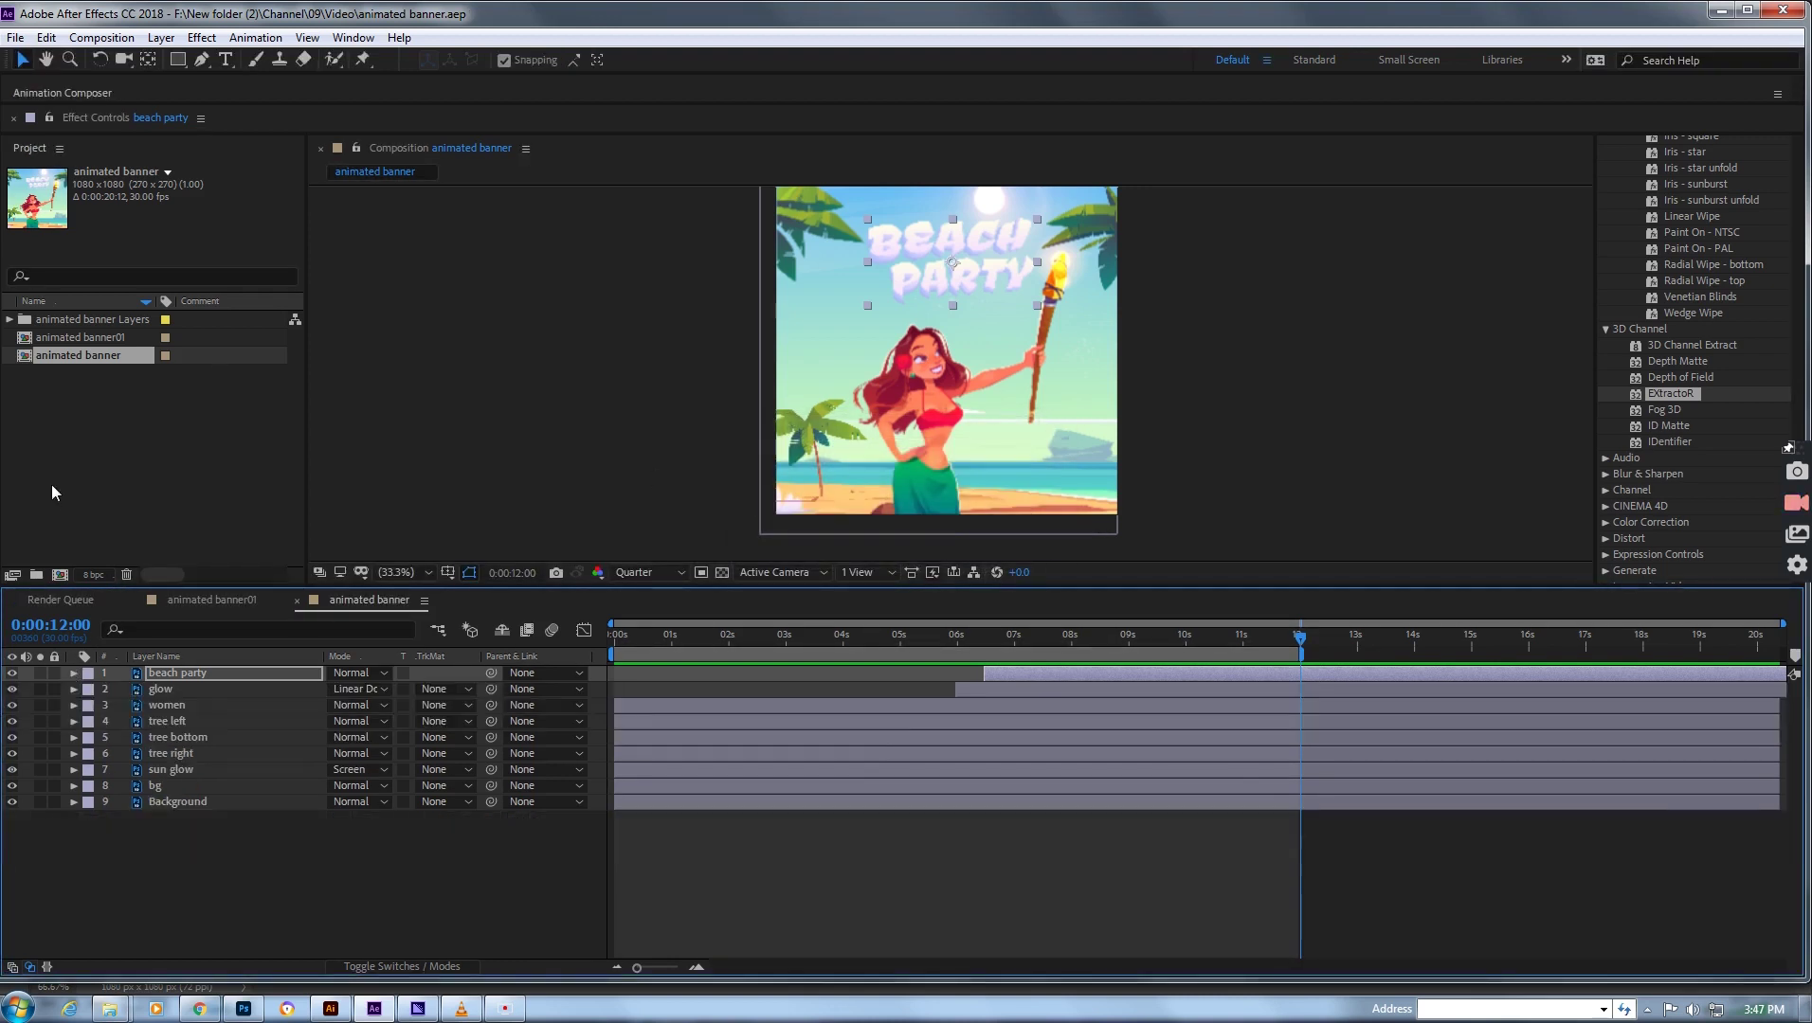
- Import bensound-dreams.mp3 from the Video > ref folder into the Project panel
{"action": "left_click", "coordinate": [66, 464]}
{"action": "double_click", "coordinate": [66, 462]}
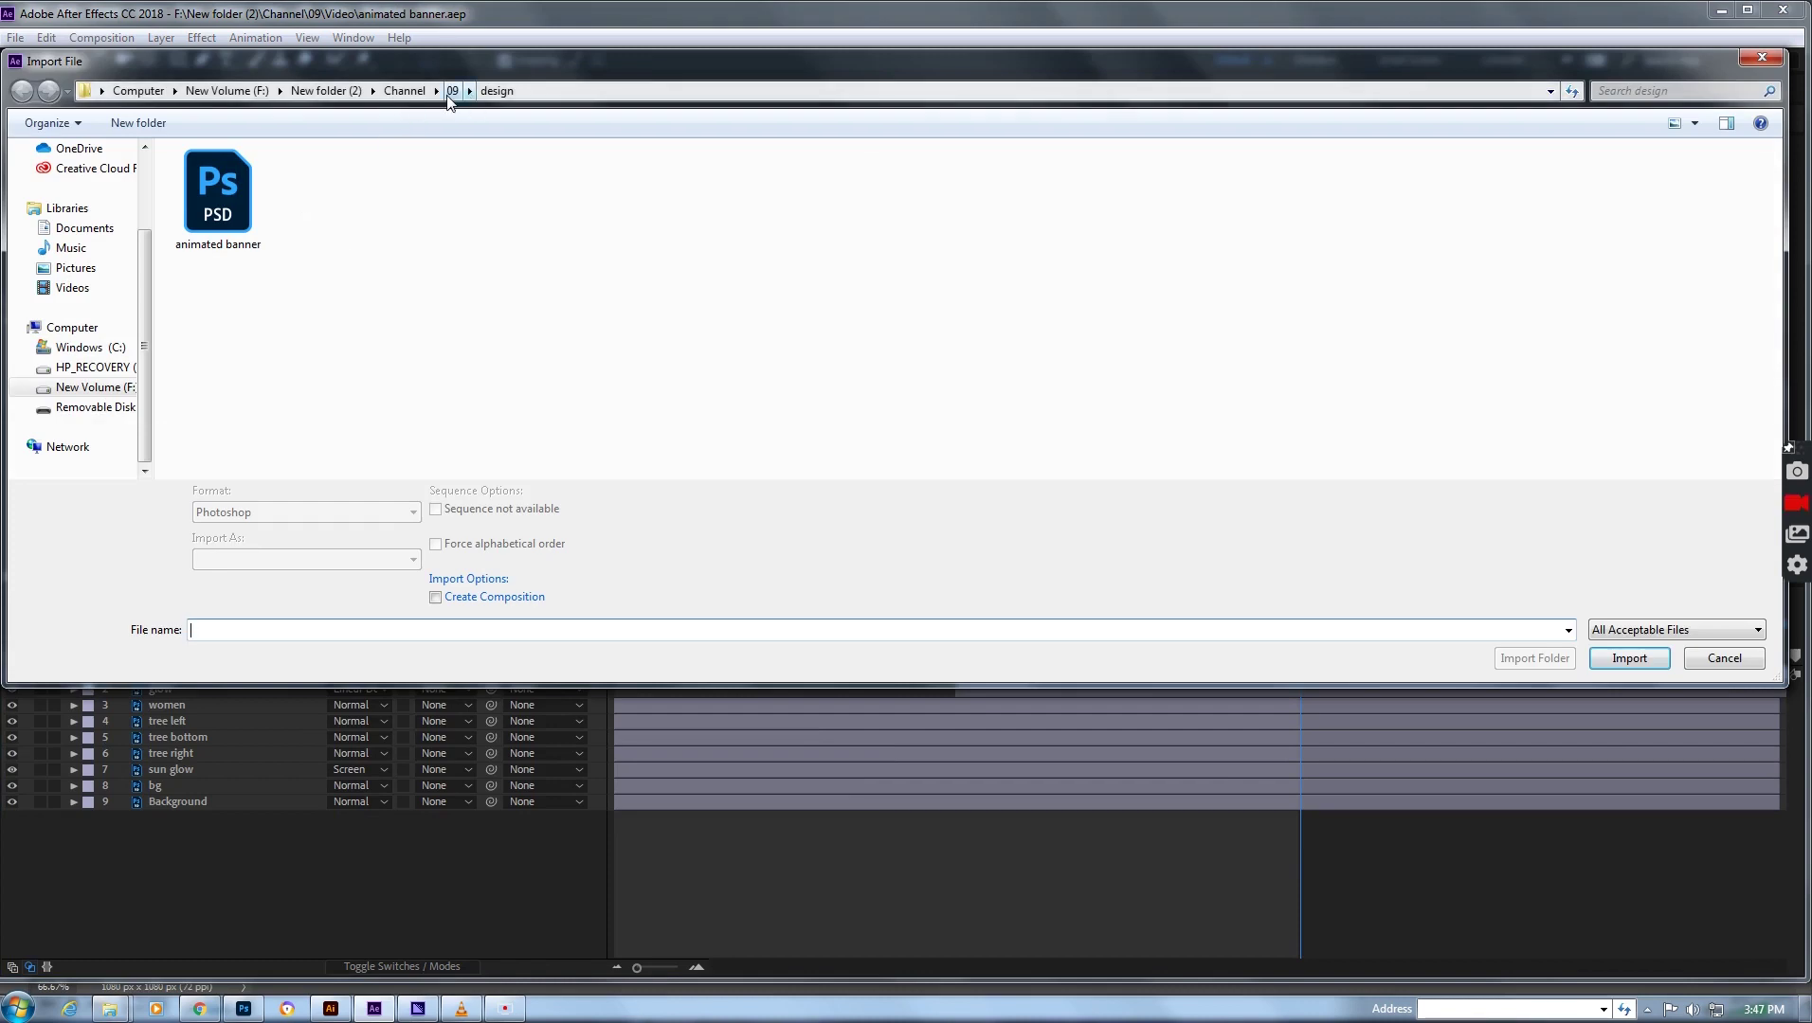
{"action": "left_click", "coordinate": [452, 90]}
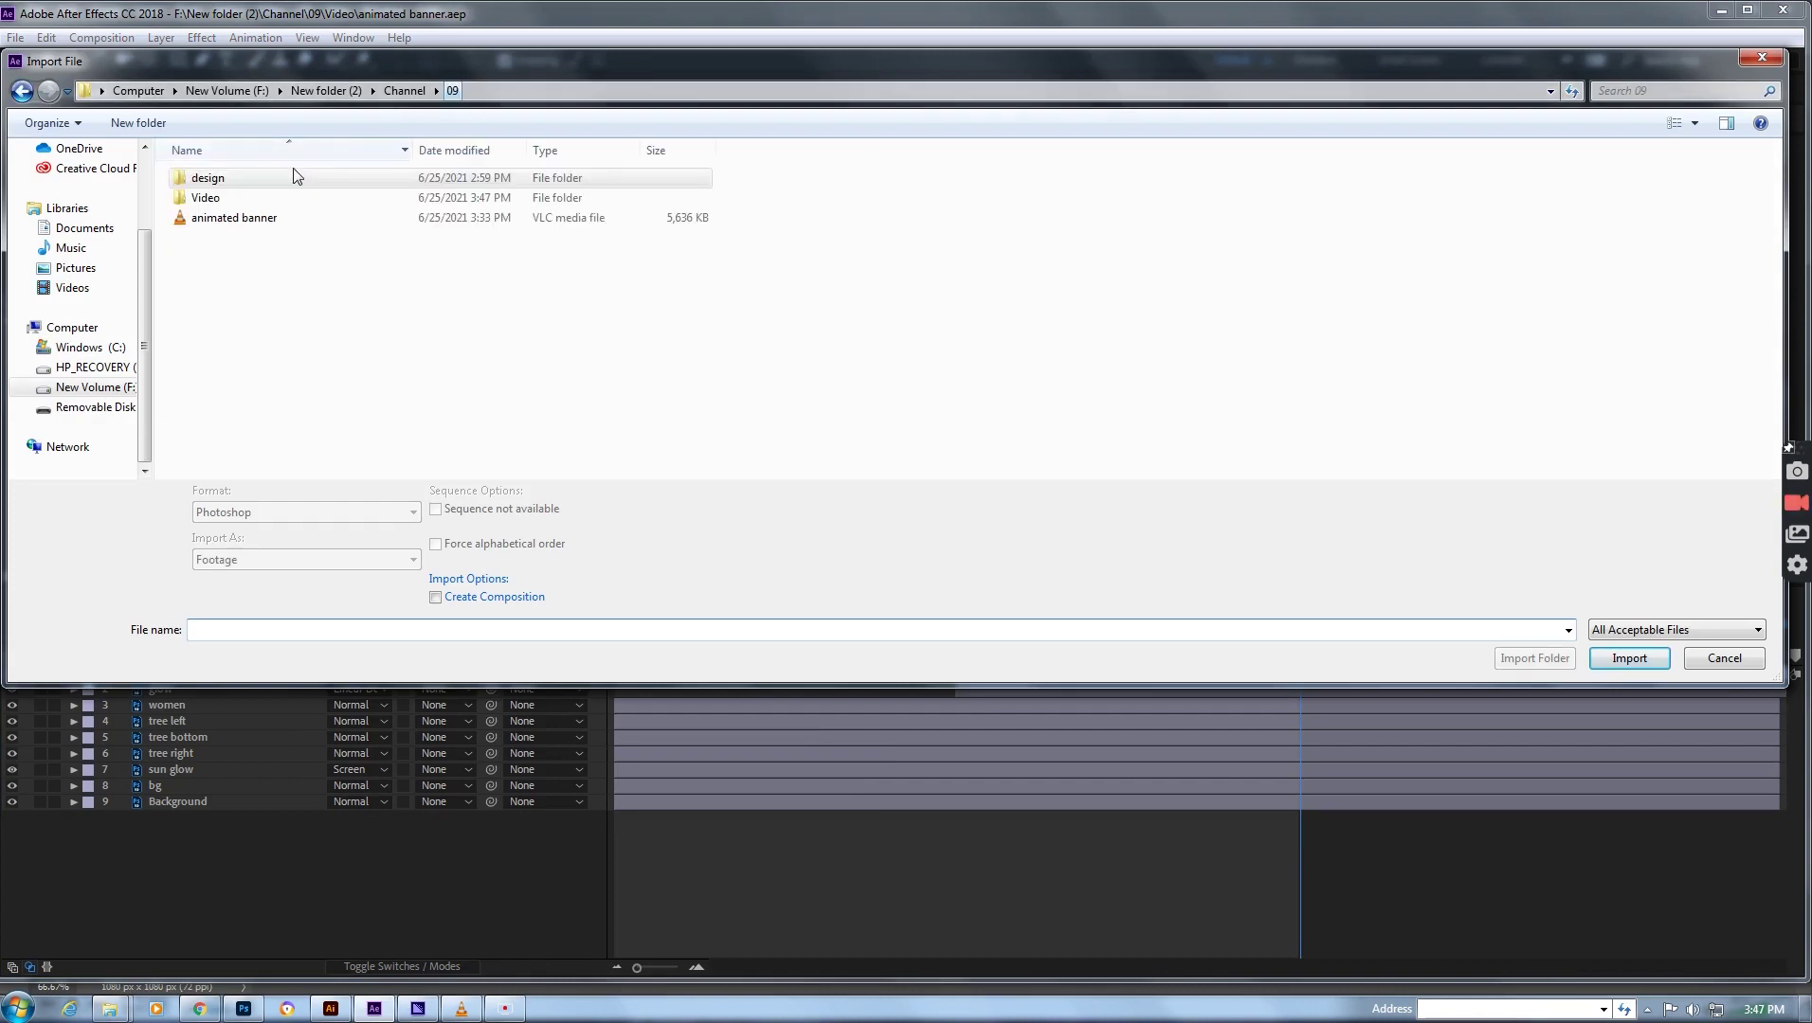
{"action": "double_click", "coordinate": [227, 180]}
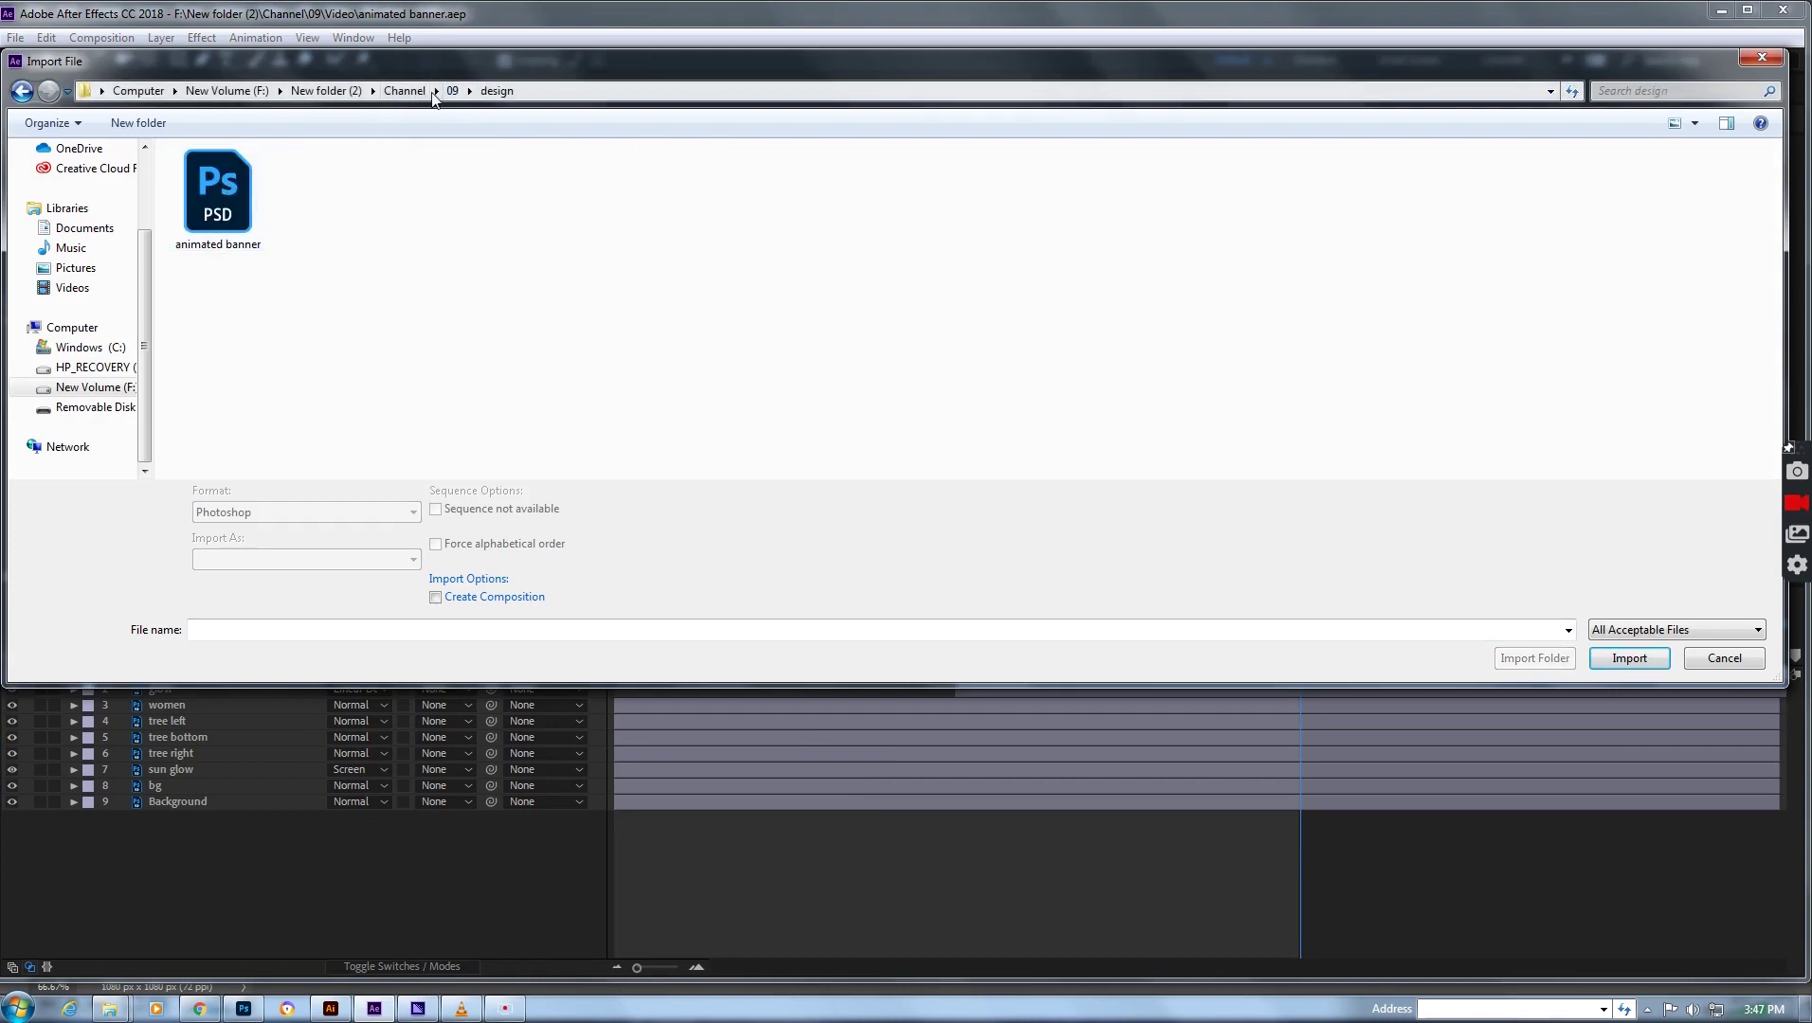
{"action": "left_click", "coordinate": [452, 90]}
{"action": "double_click", "coordinate": [237, 199]}
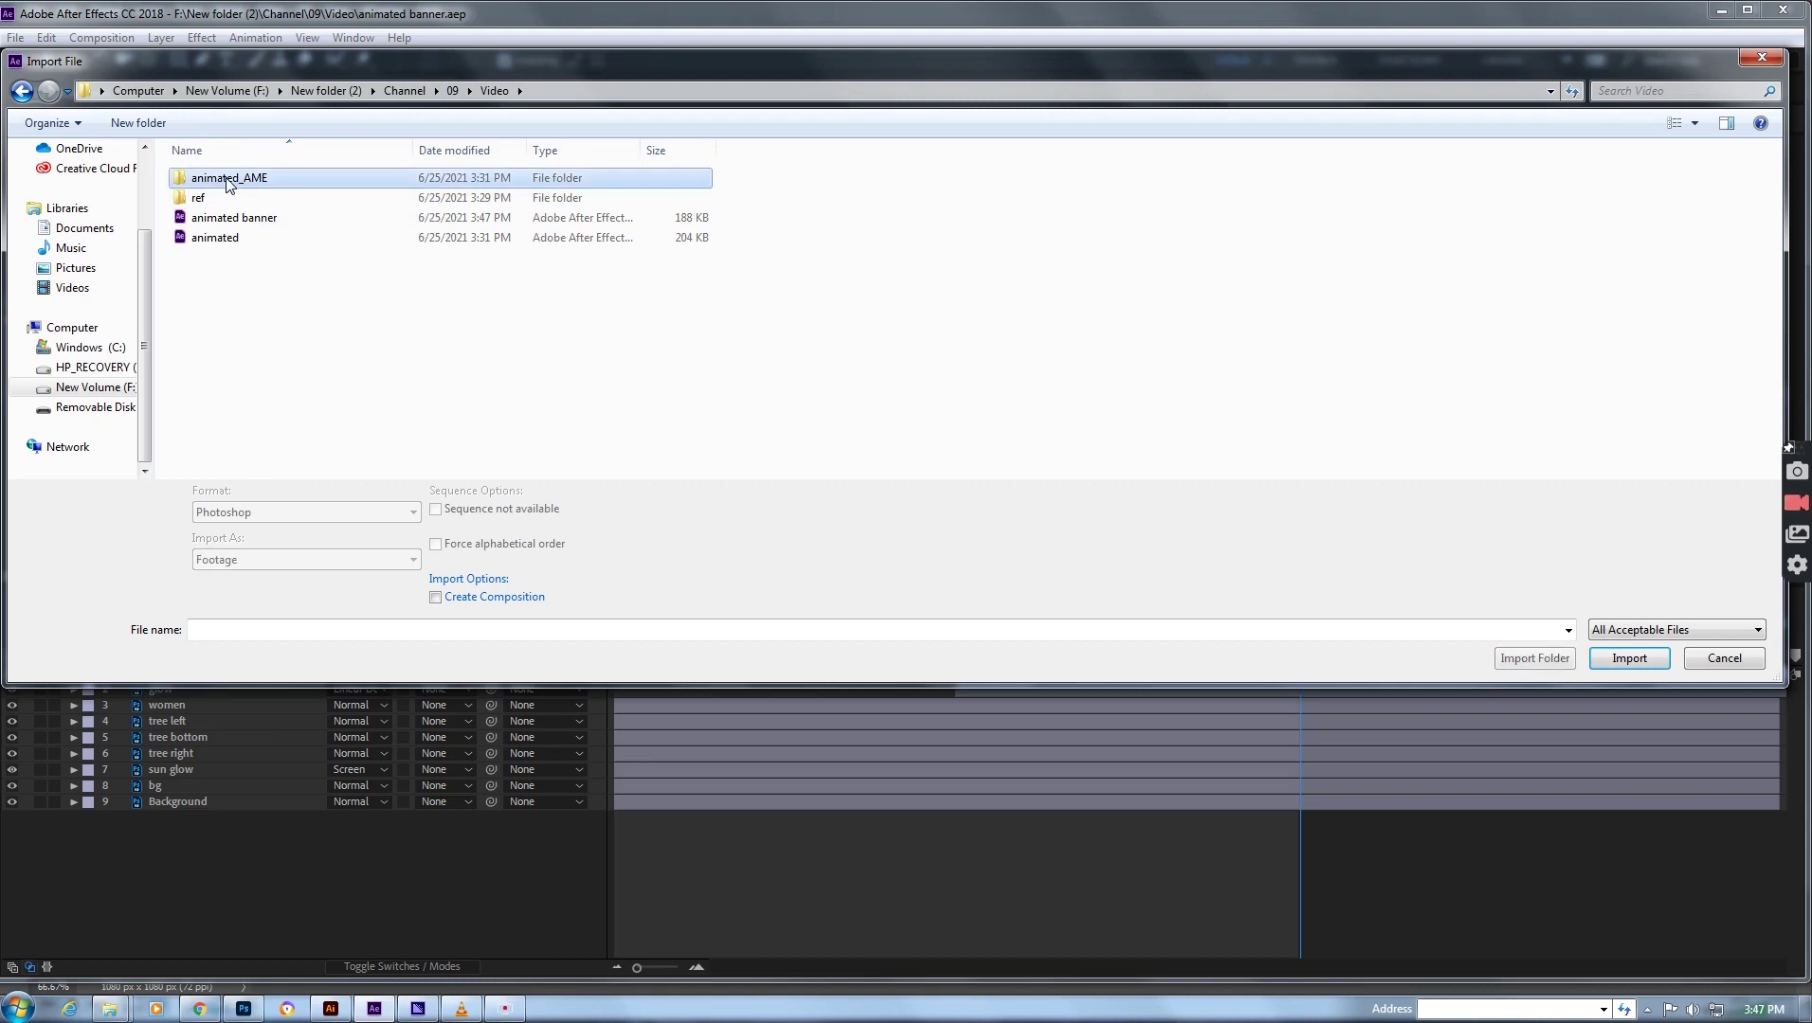
{"action": "double_click", "coordinate": [226, 197]}
{"action": "left_click", "coordinate": [228, 183]}
{"action": "double_click", "coordinate": [229, 183]}
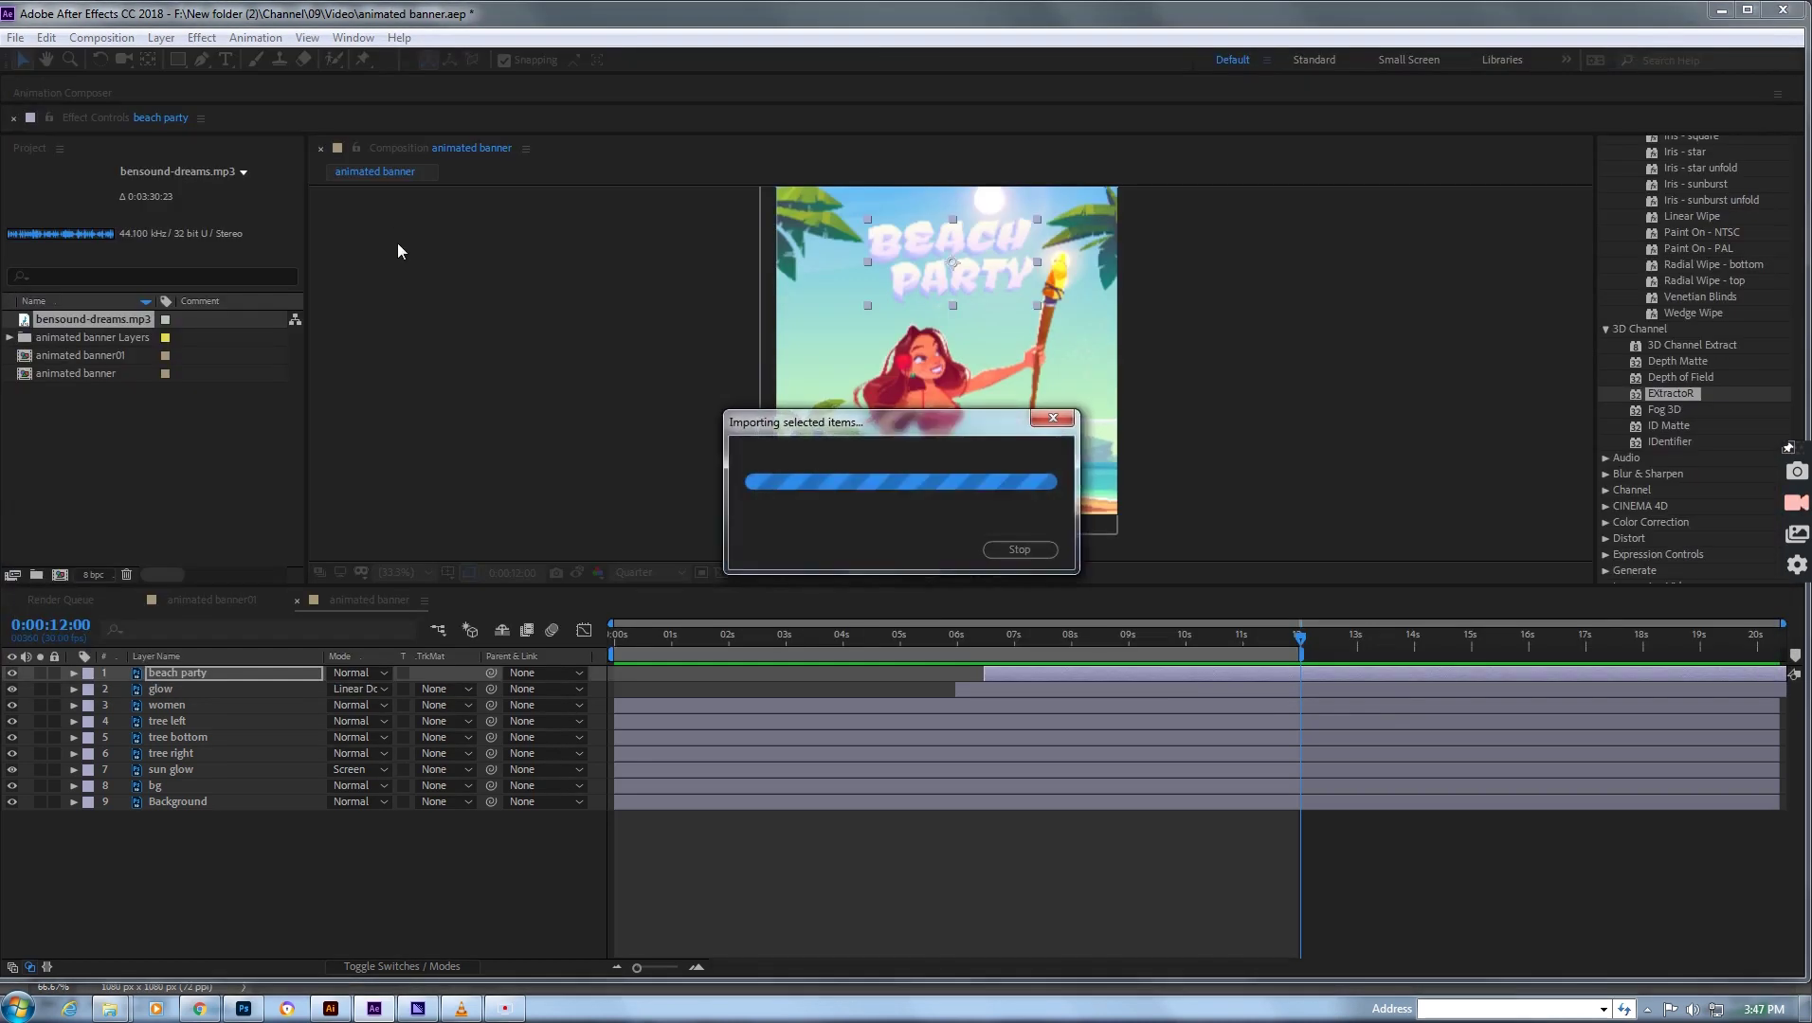
- Add the music to the timeline, show its audio waveform, and start it slightly earlier
{"action": "left_click_drag", "start_coordinate": [130, 322], "coordinate": [170, 859]}
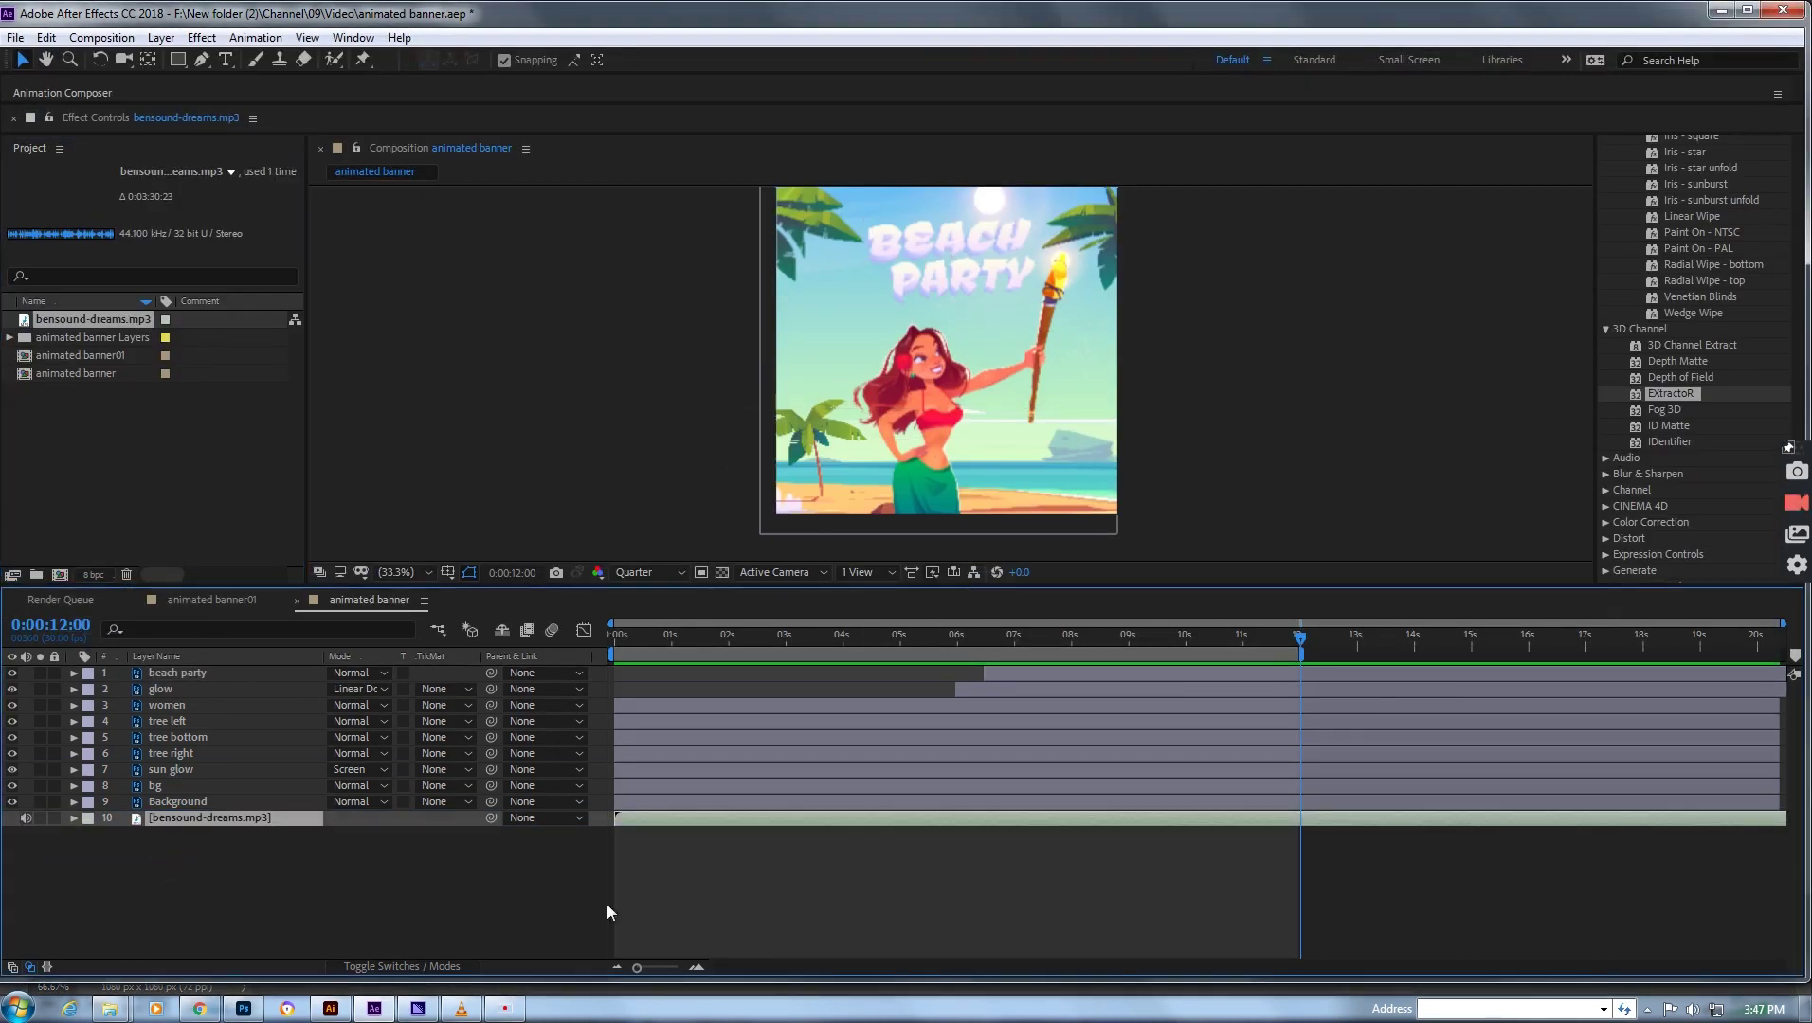
{"action": "left_click", "coordinate": [74, 818]}
{"action": "left_click", "coordinate": [90, 836]}
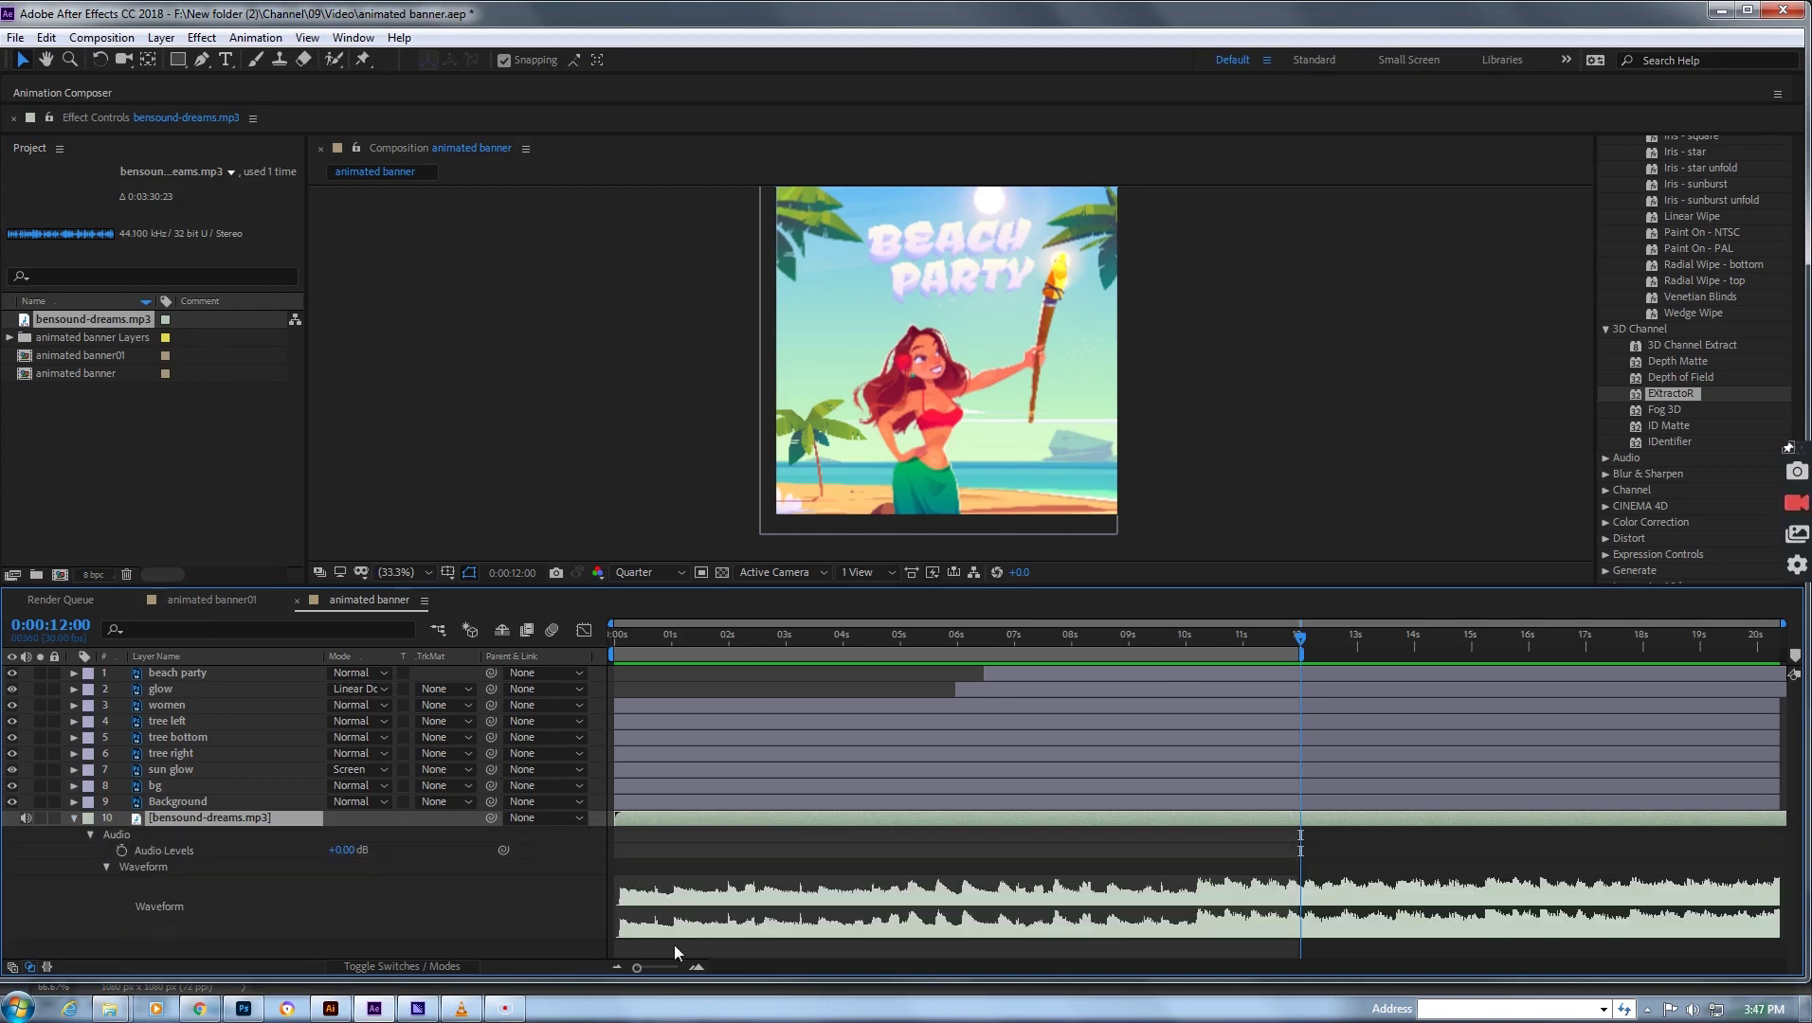
{"action": "left_click_drag", "start_coordinate": [801, 818], "coordinate": [792, 817]}
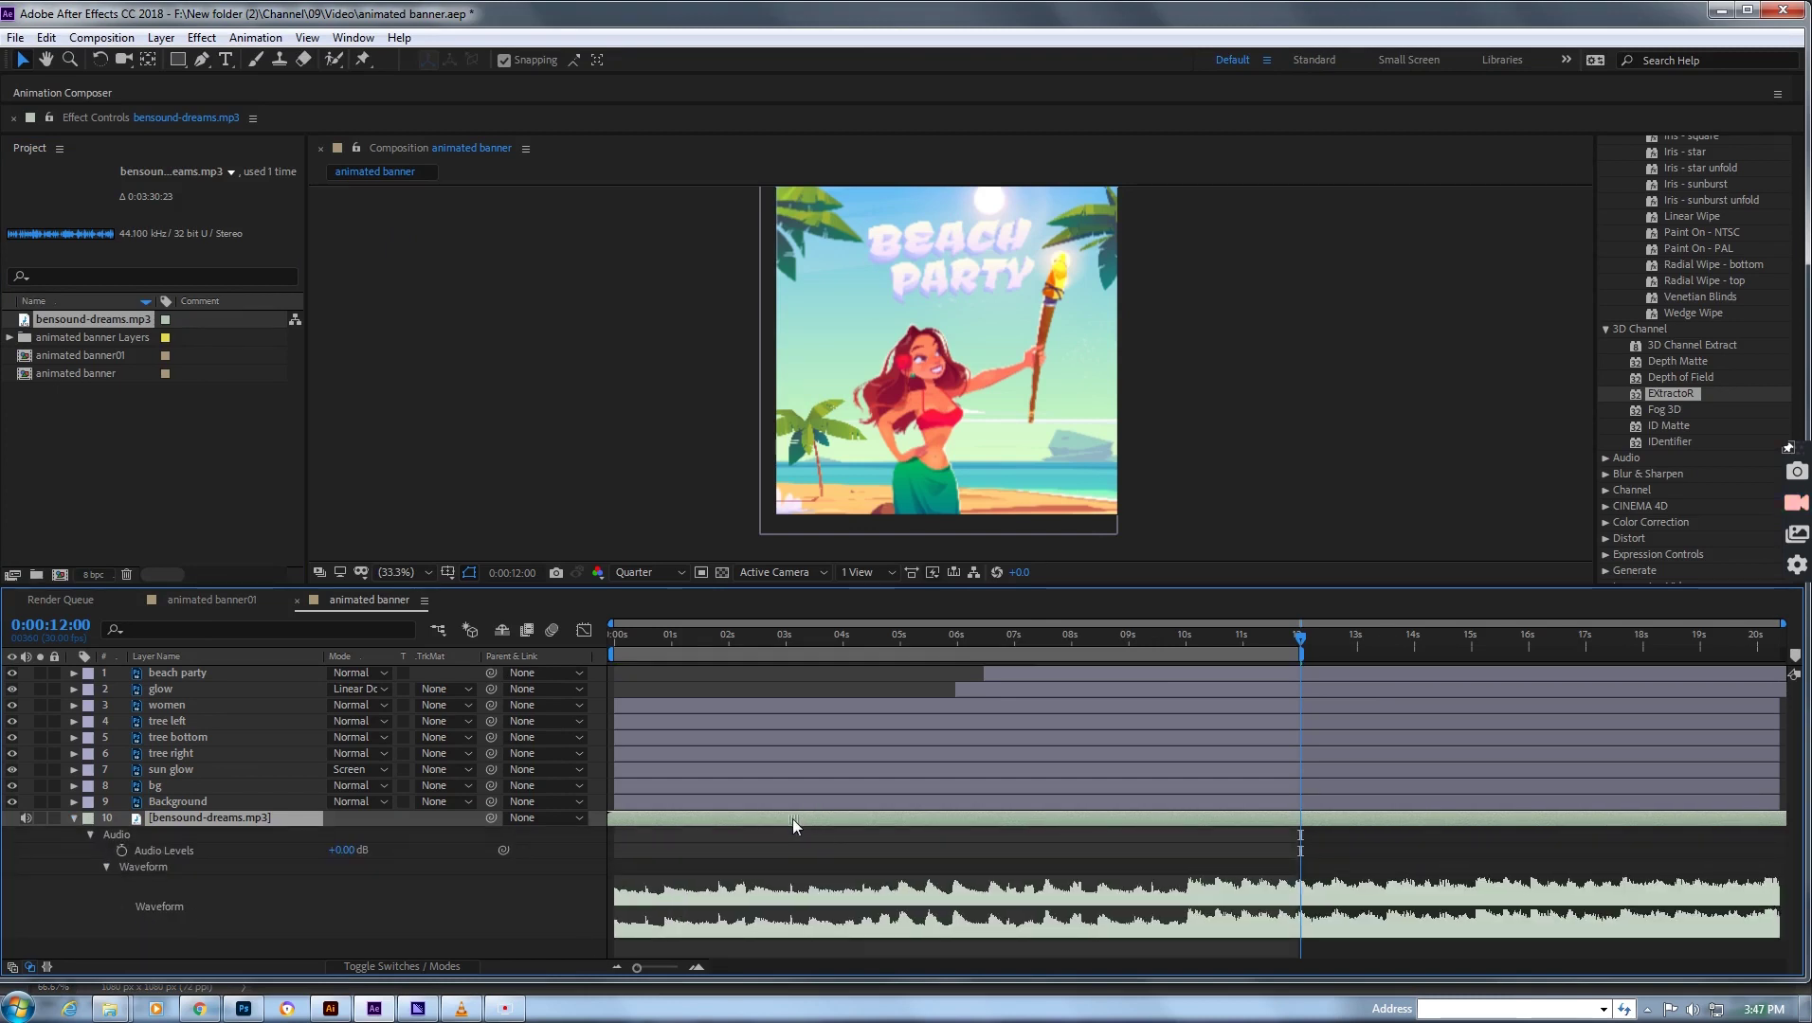
{"action": "key", "text": "Home"}
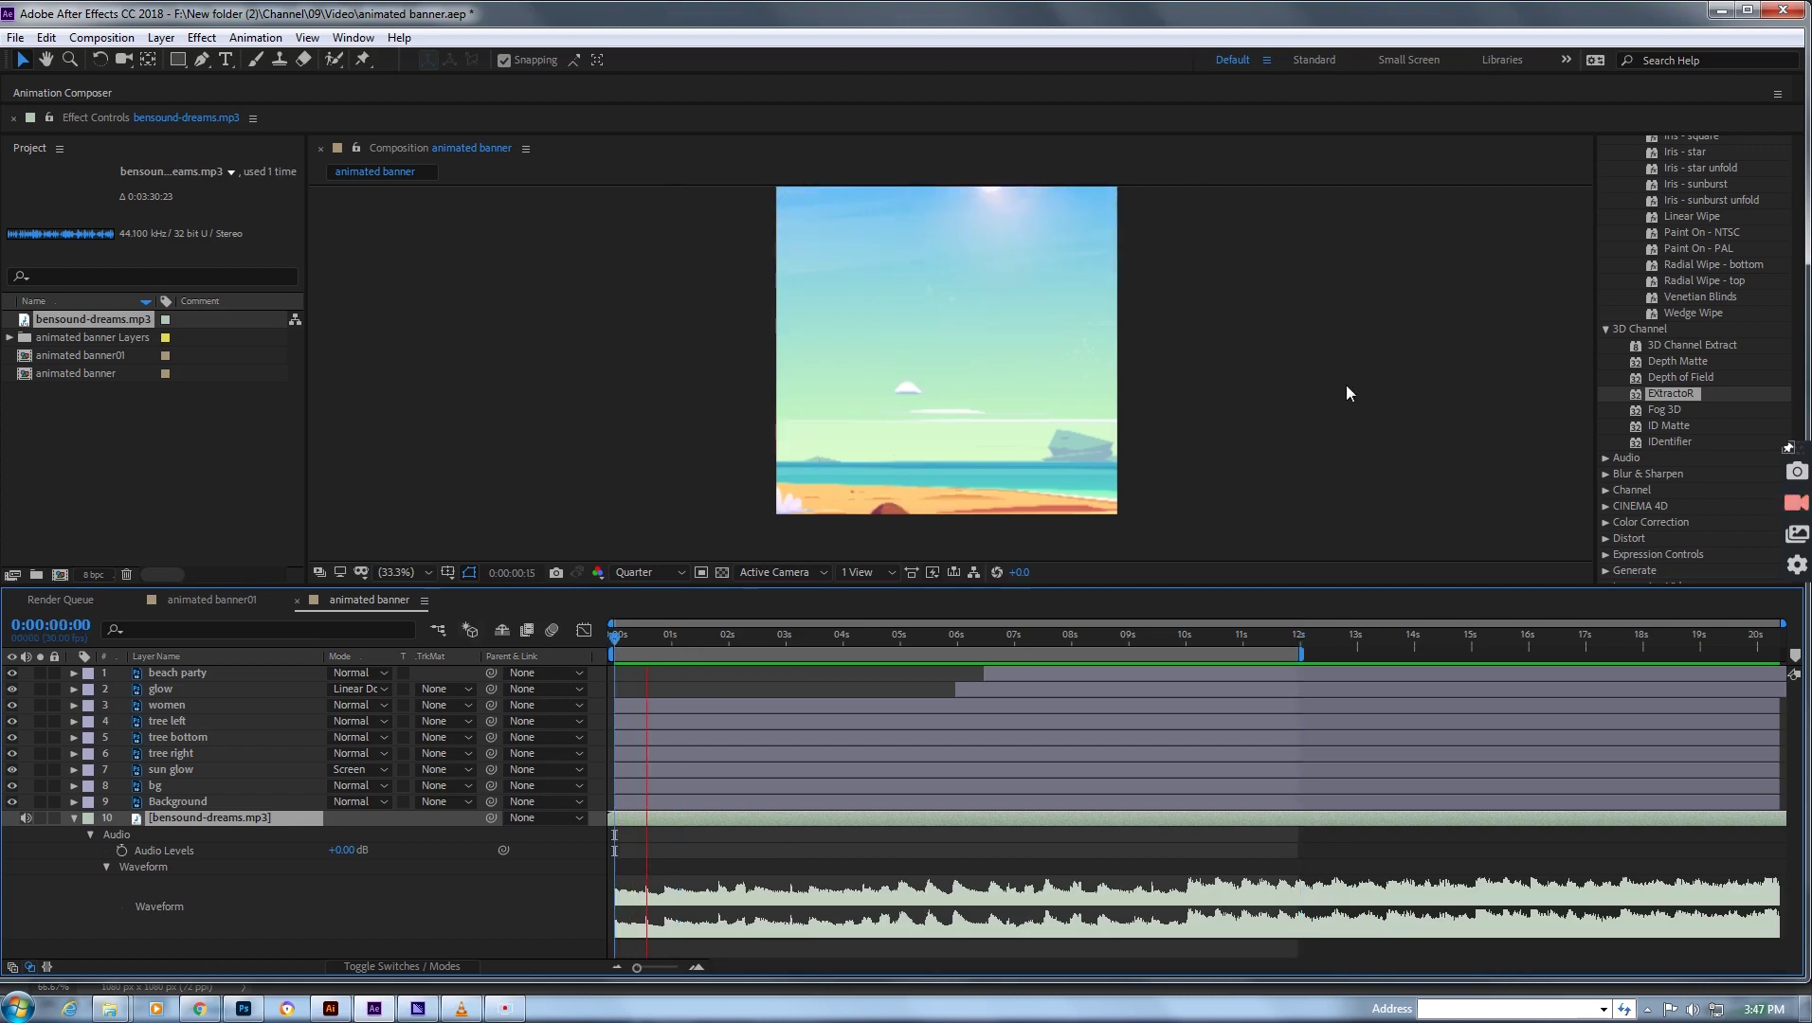
- Play the banner with music in a maximised viewer, then restore the workspace
{"action": "key", "text": "grave"}
{"action": "key", "text": "space"}
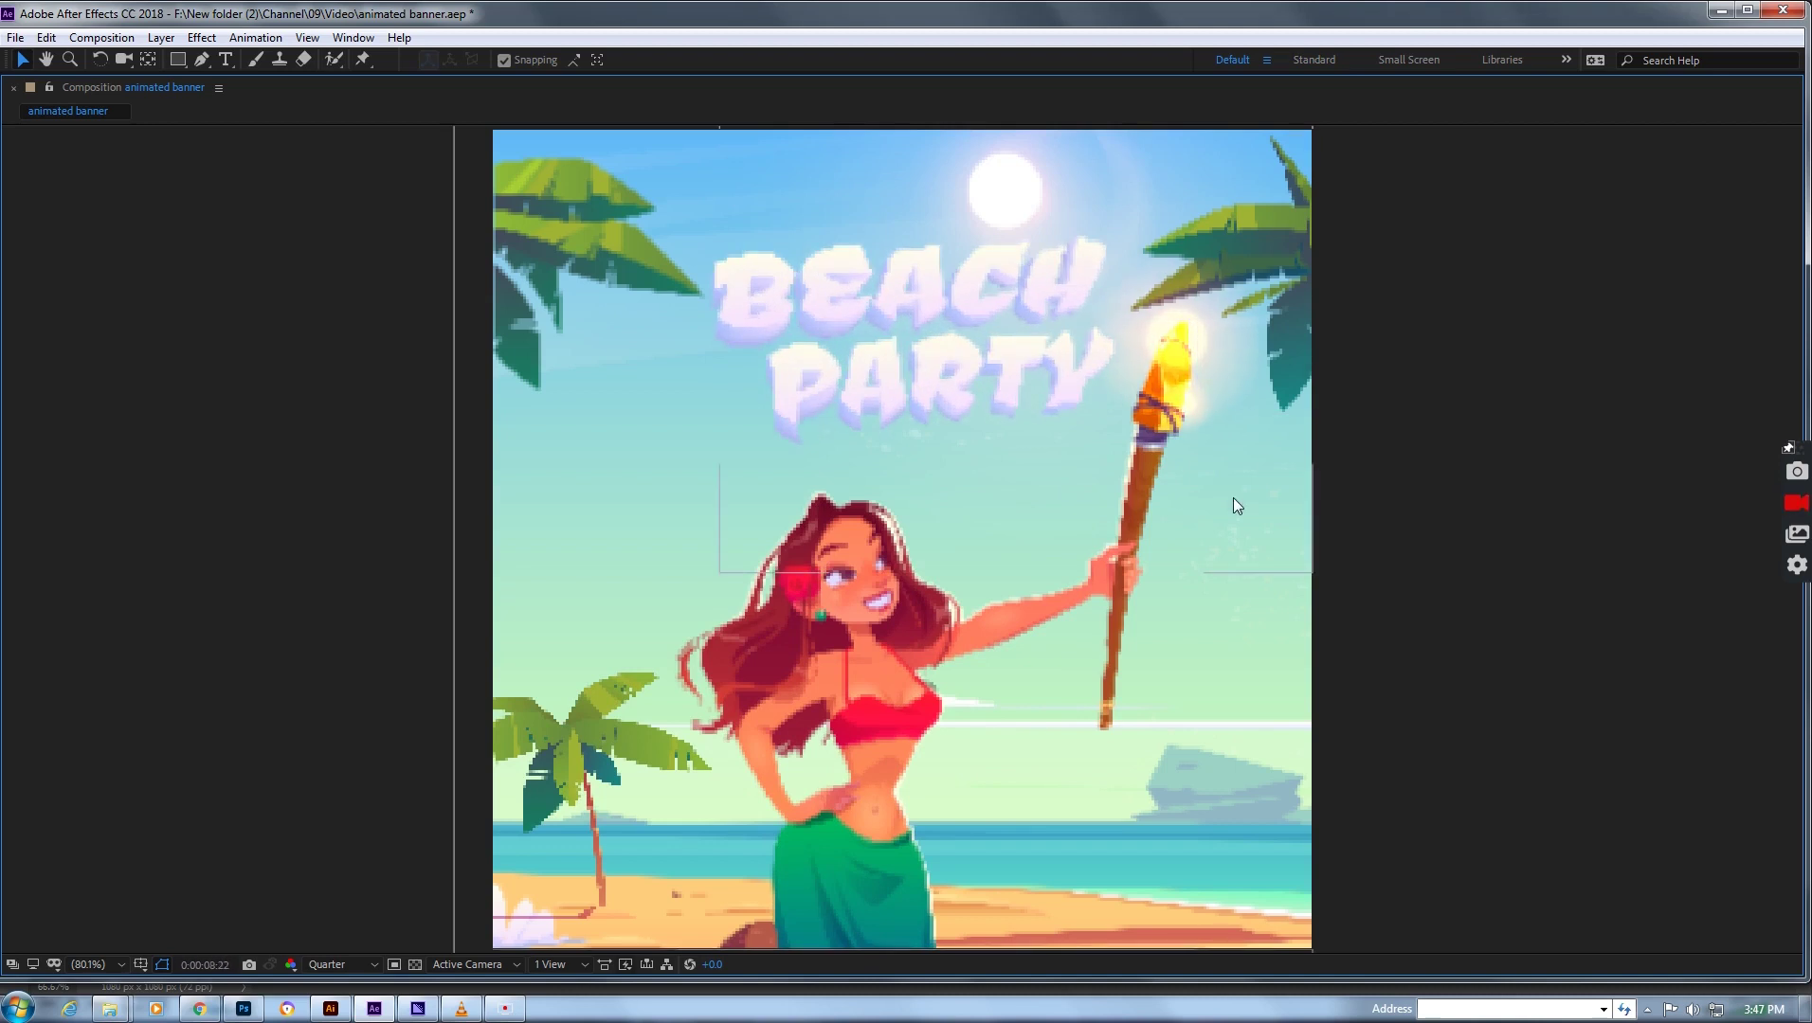
{"action": "key", "text": "grave"}
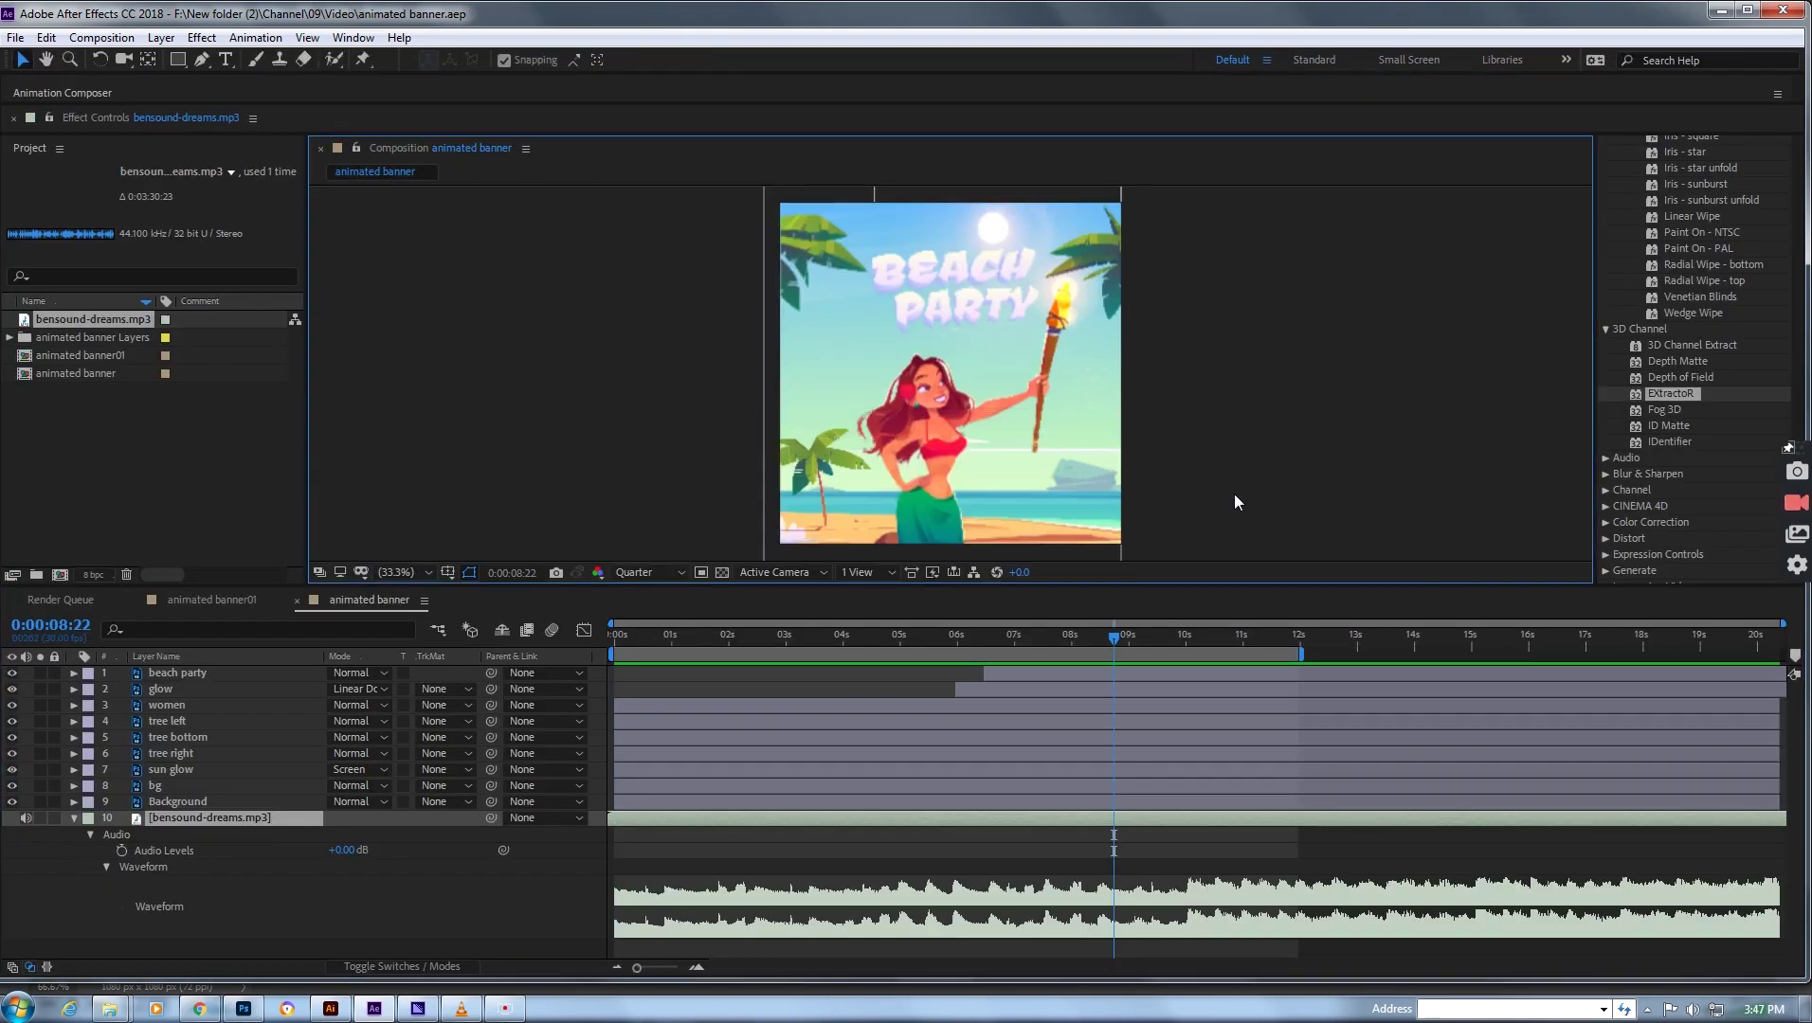
{"action": "left_click", "coordinate": [15, 38]}
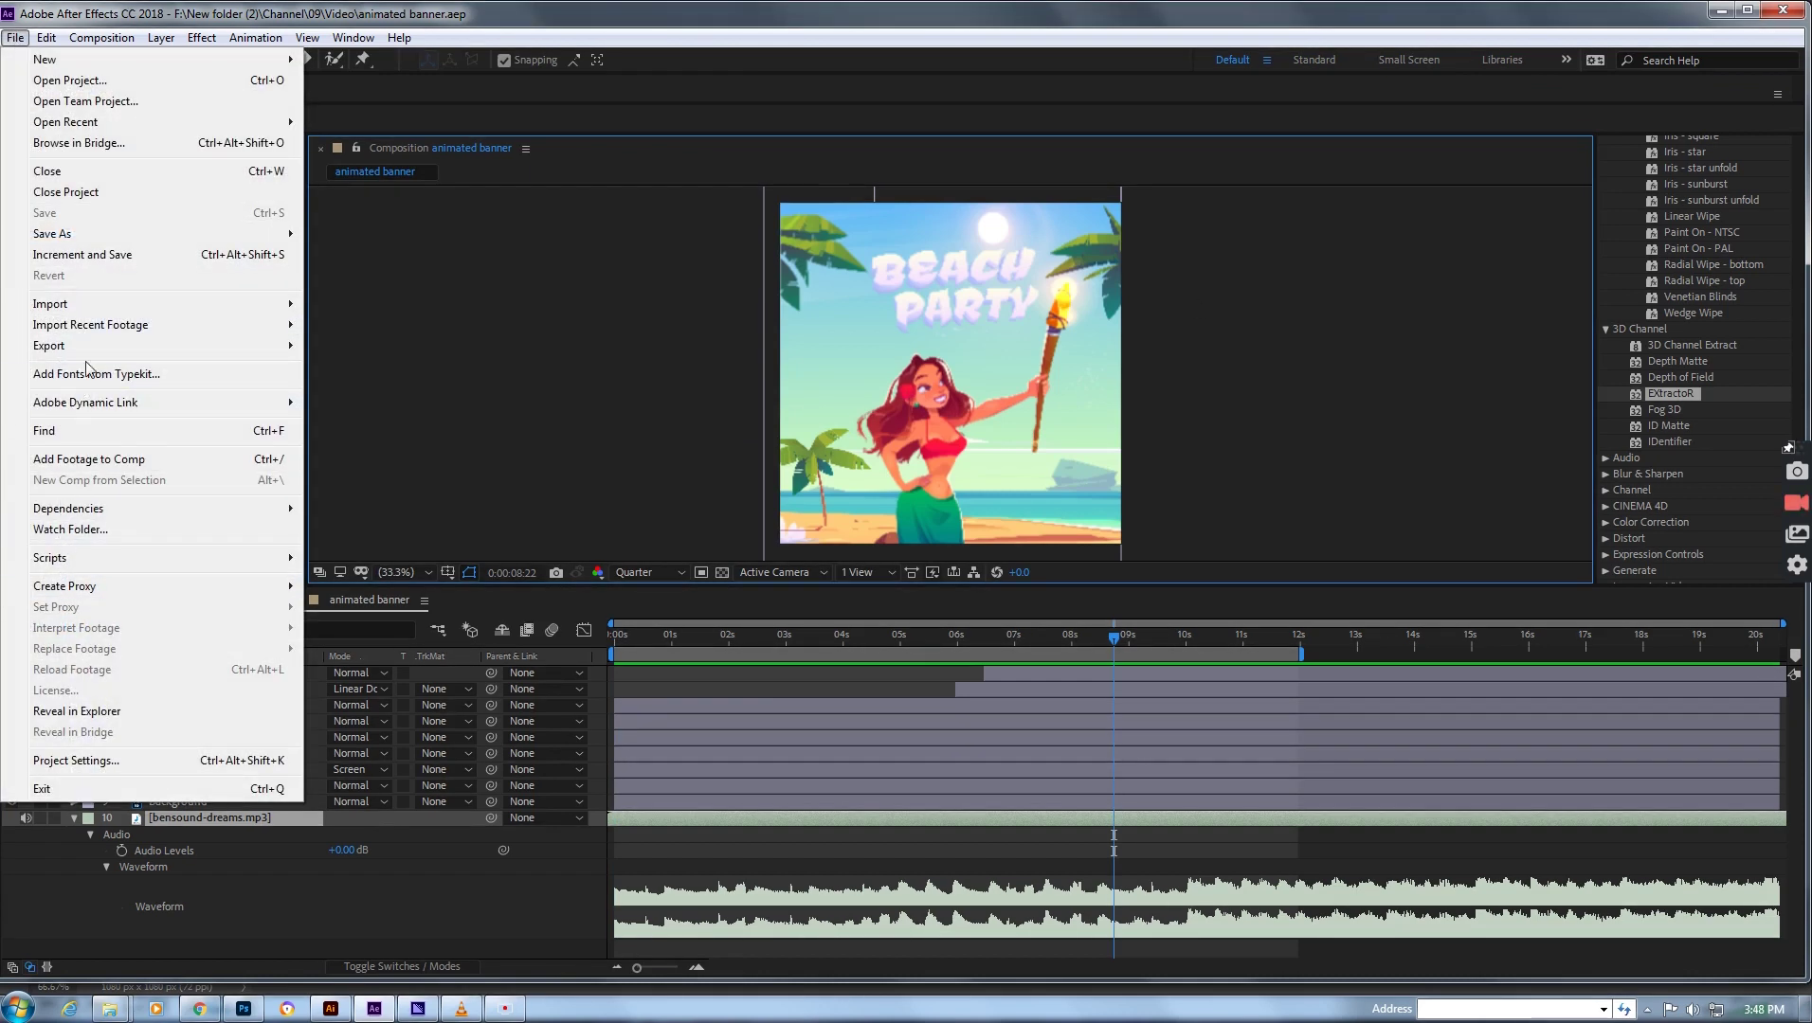
- Queue the composition in Media Encoder with the output named animated banner1.mp4
{"action": "mouse_move", "coordinate": [87, 347]}
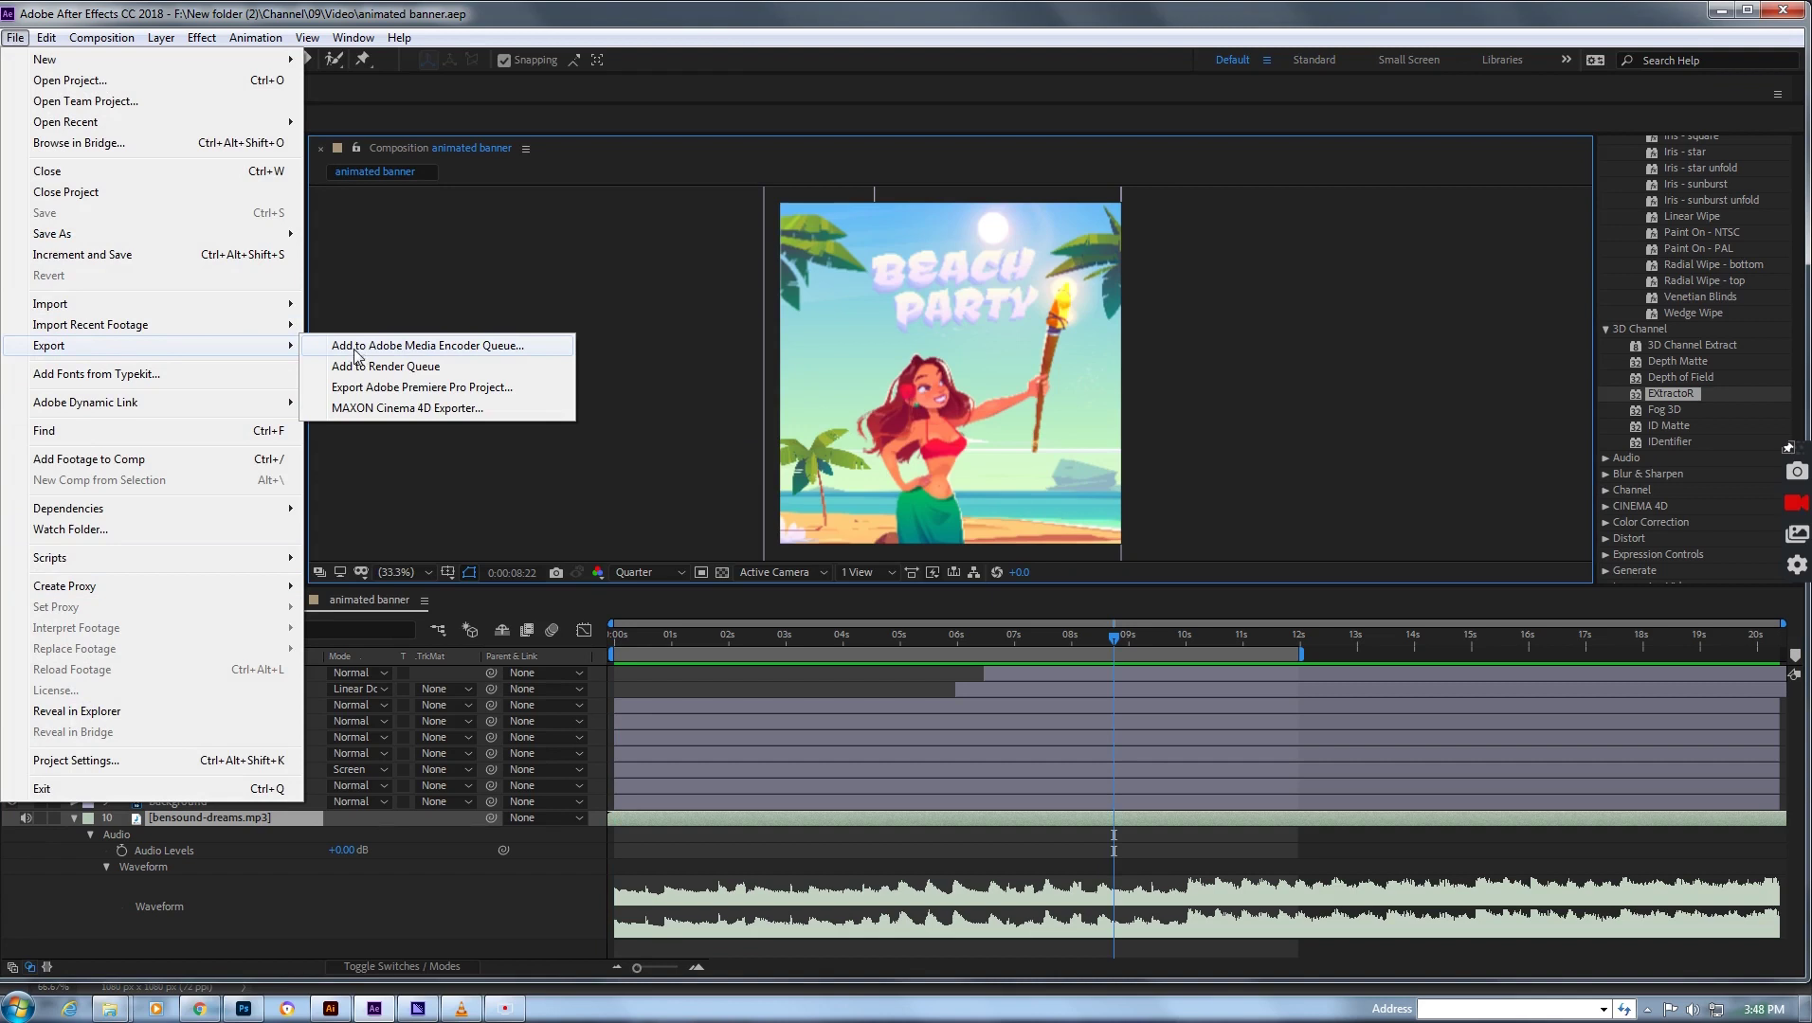
{"action": "left_click", "coordinate": [484, 346]}
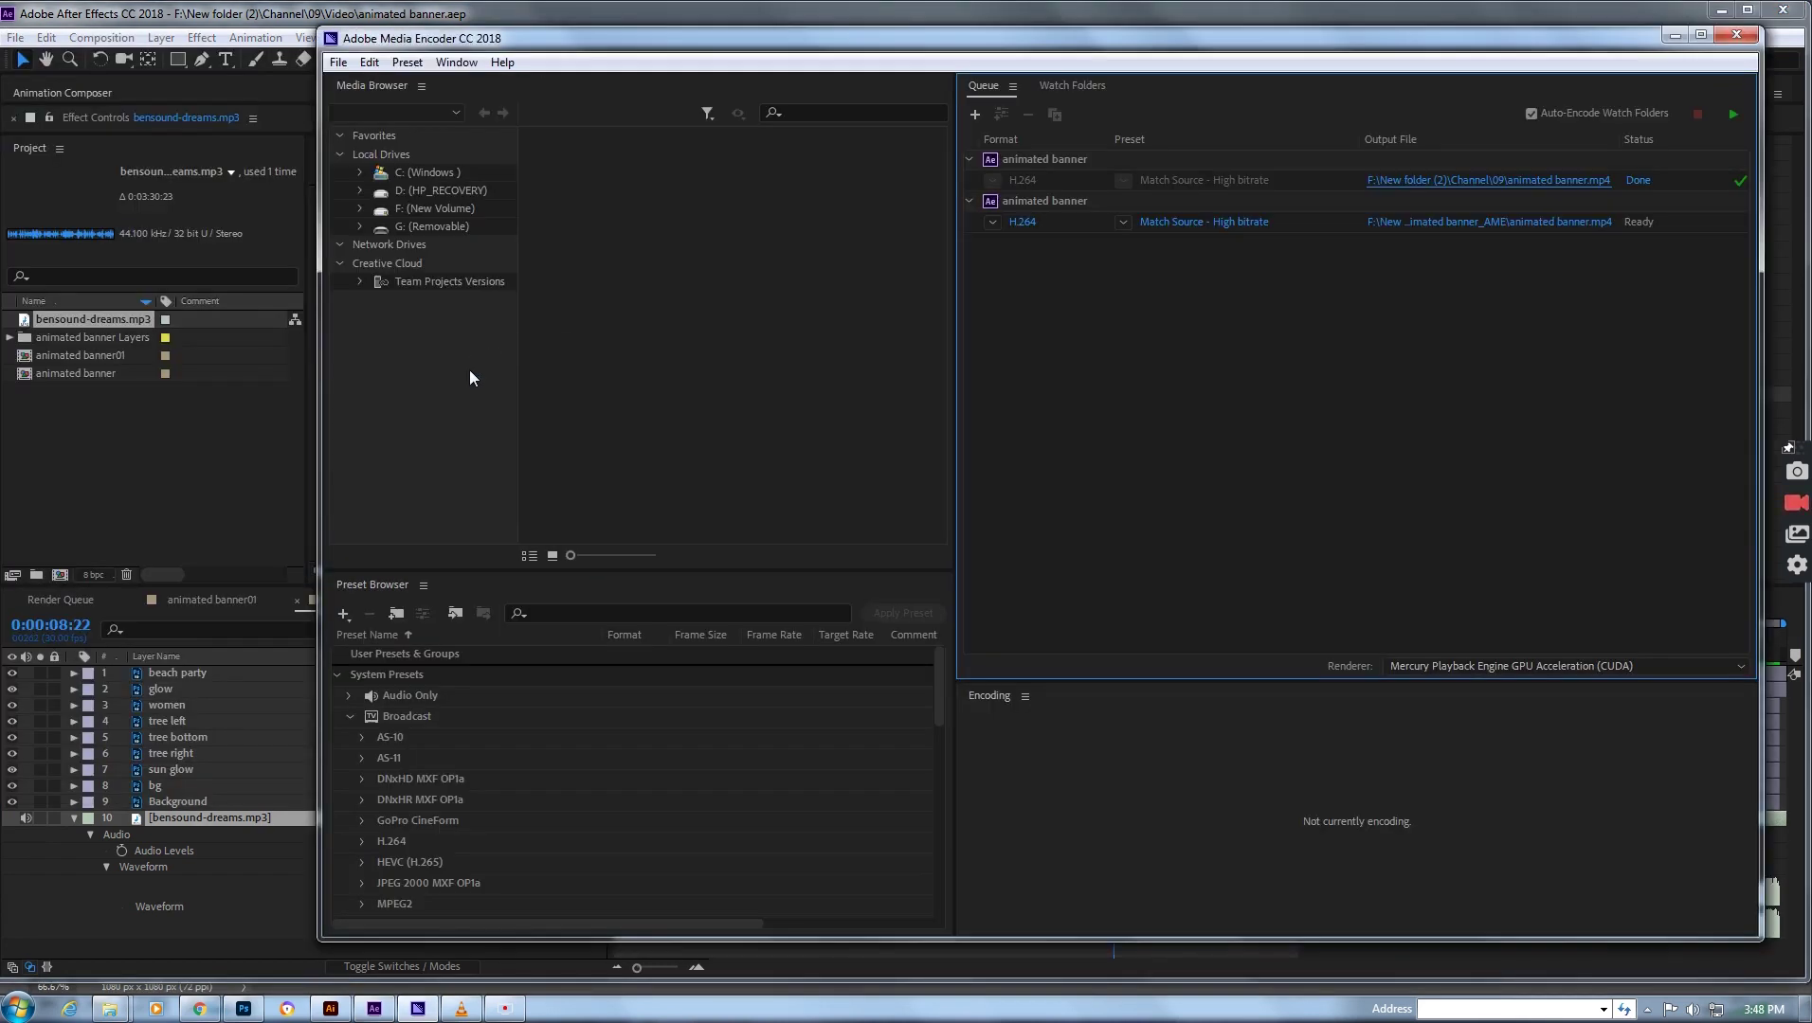
{"action": "left_click", "coordinate": [1585, 224]}
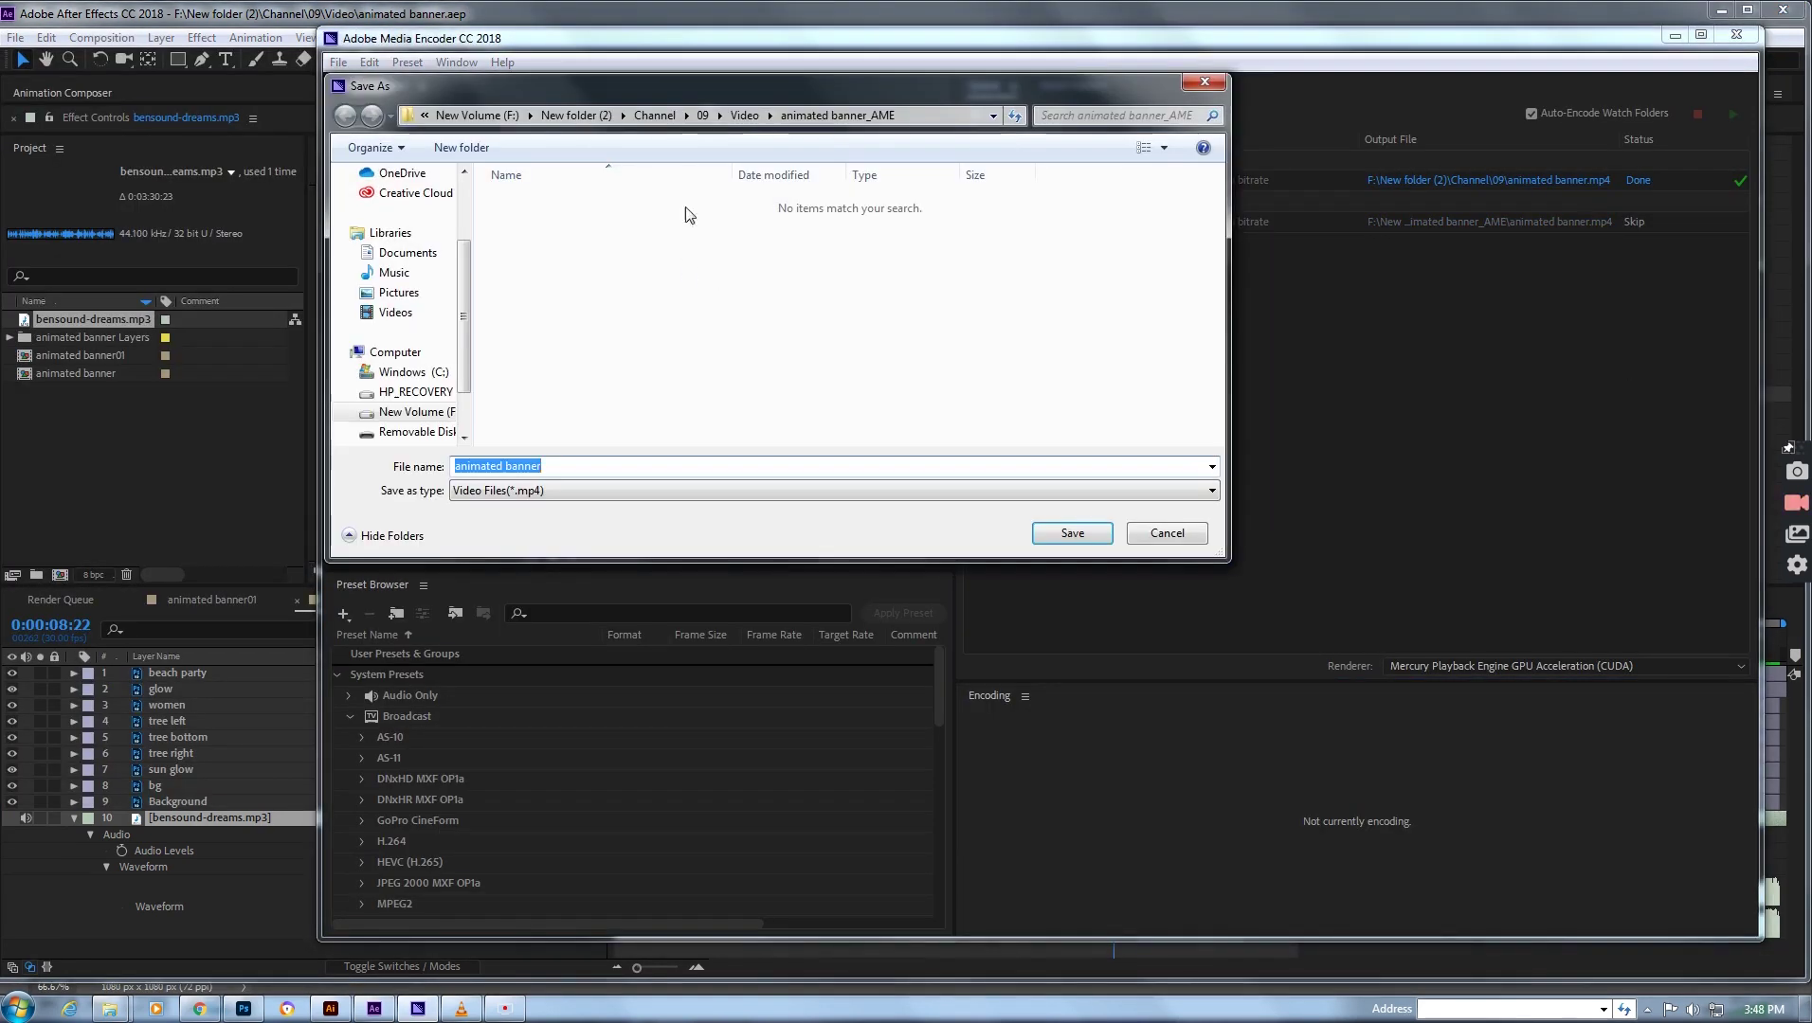
{"action": "left_click", "coordinate": [628, 466]}
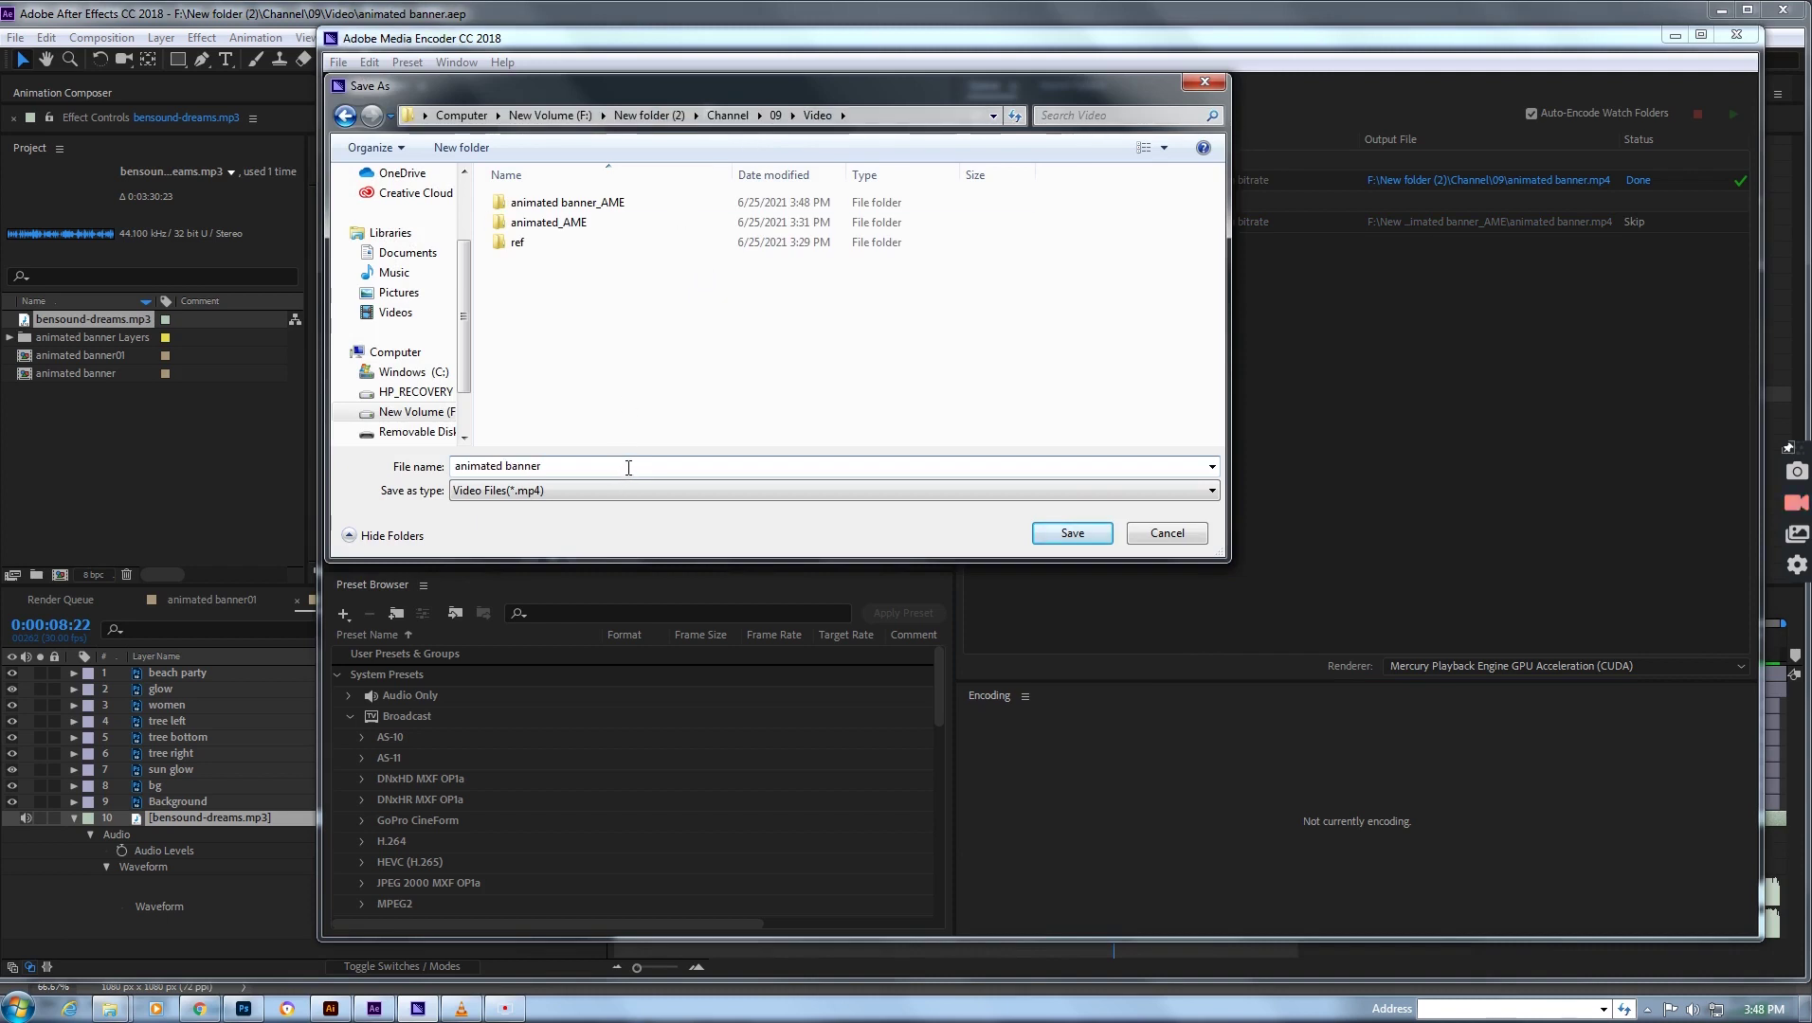
{"action": "type", "text": "1"}
{"action": "key", "text": "Return"}
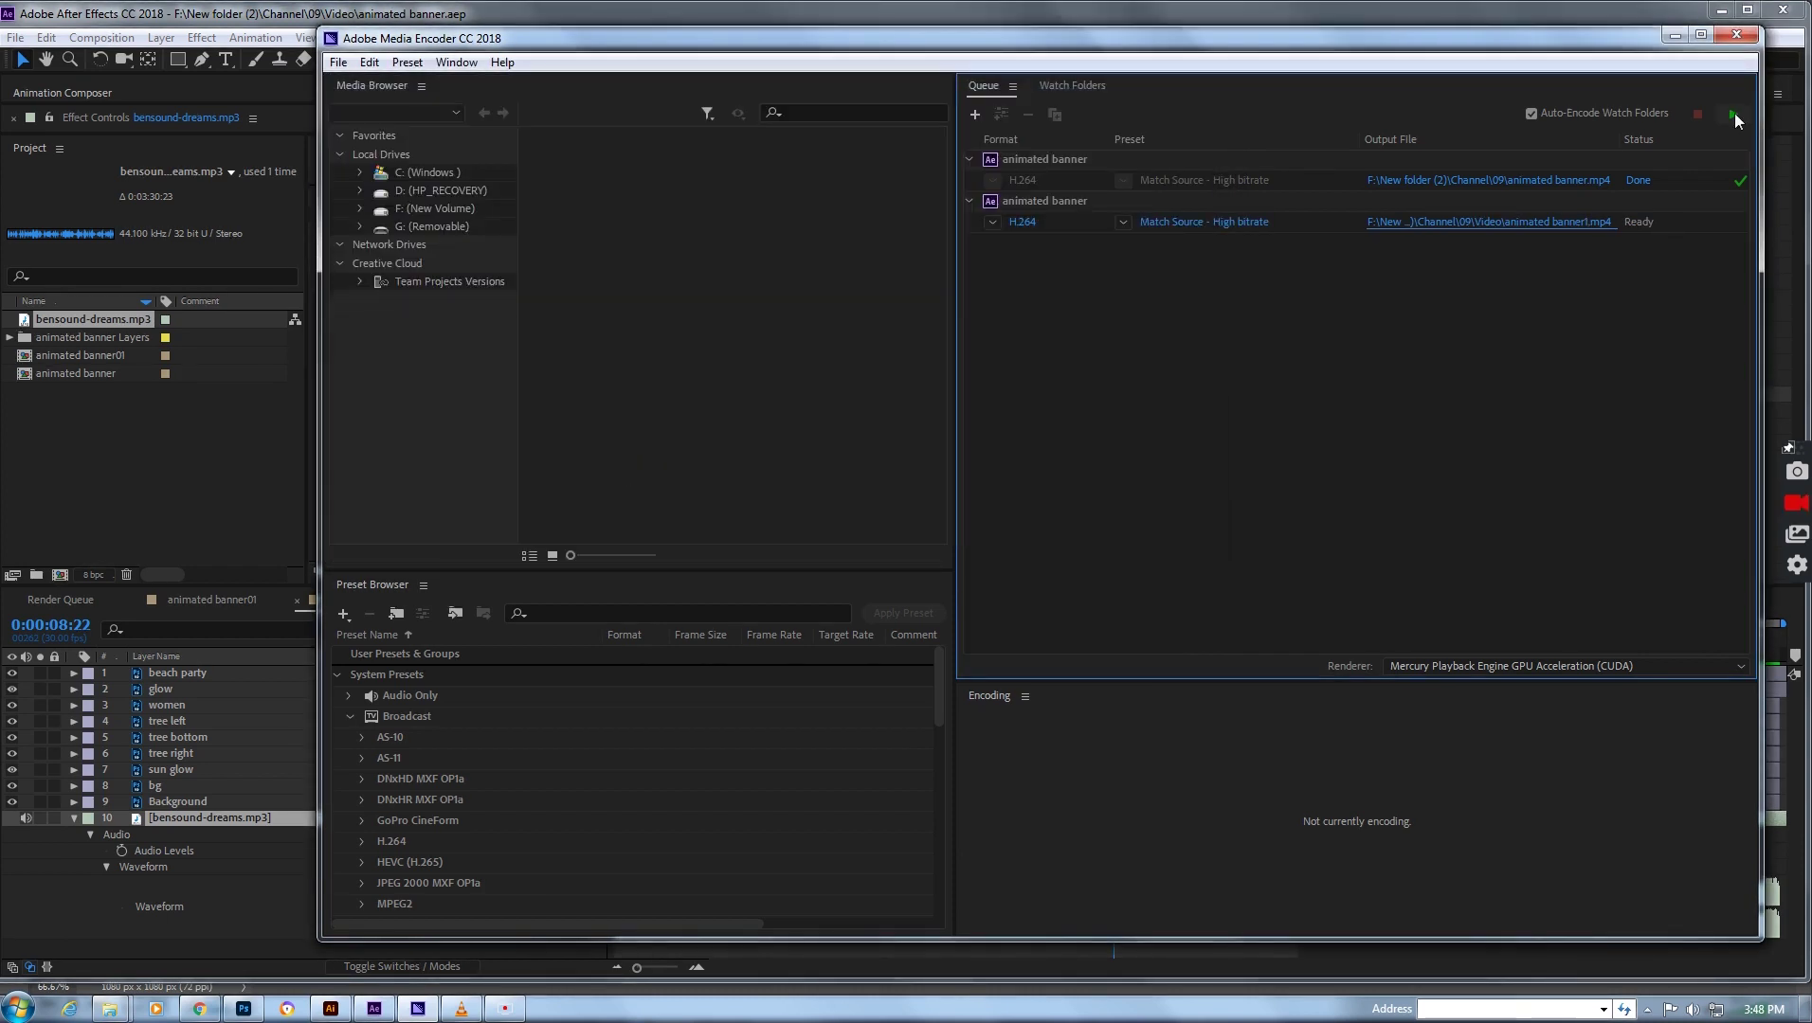
- Start the render queue and bring the 09 folder window forward
{"action": "left_click", "coordinate": [1733, 115]}
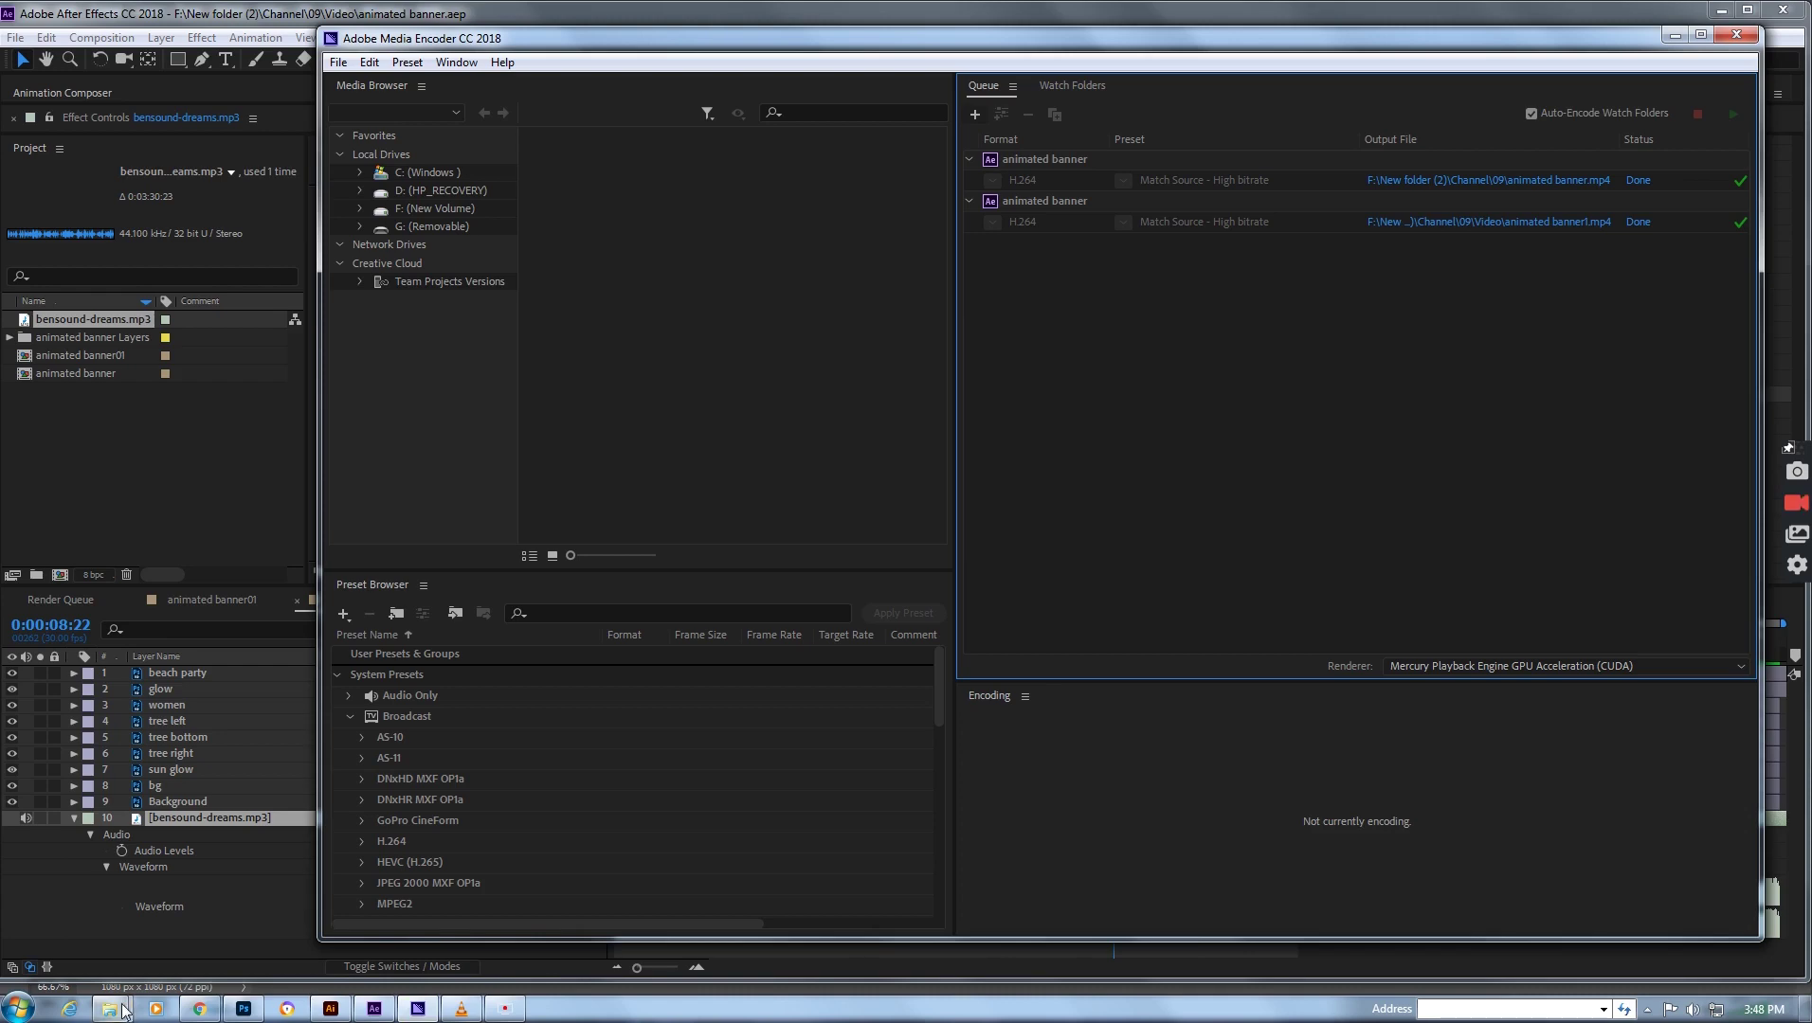
{"action": "mouse_move", "coordinate": [111, 1009]}
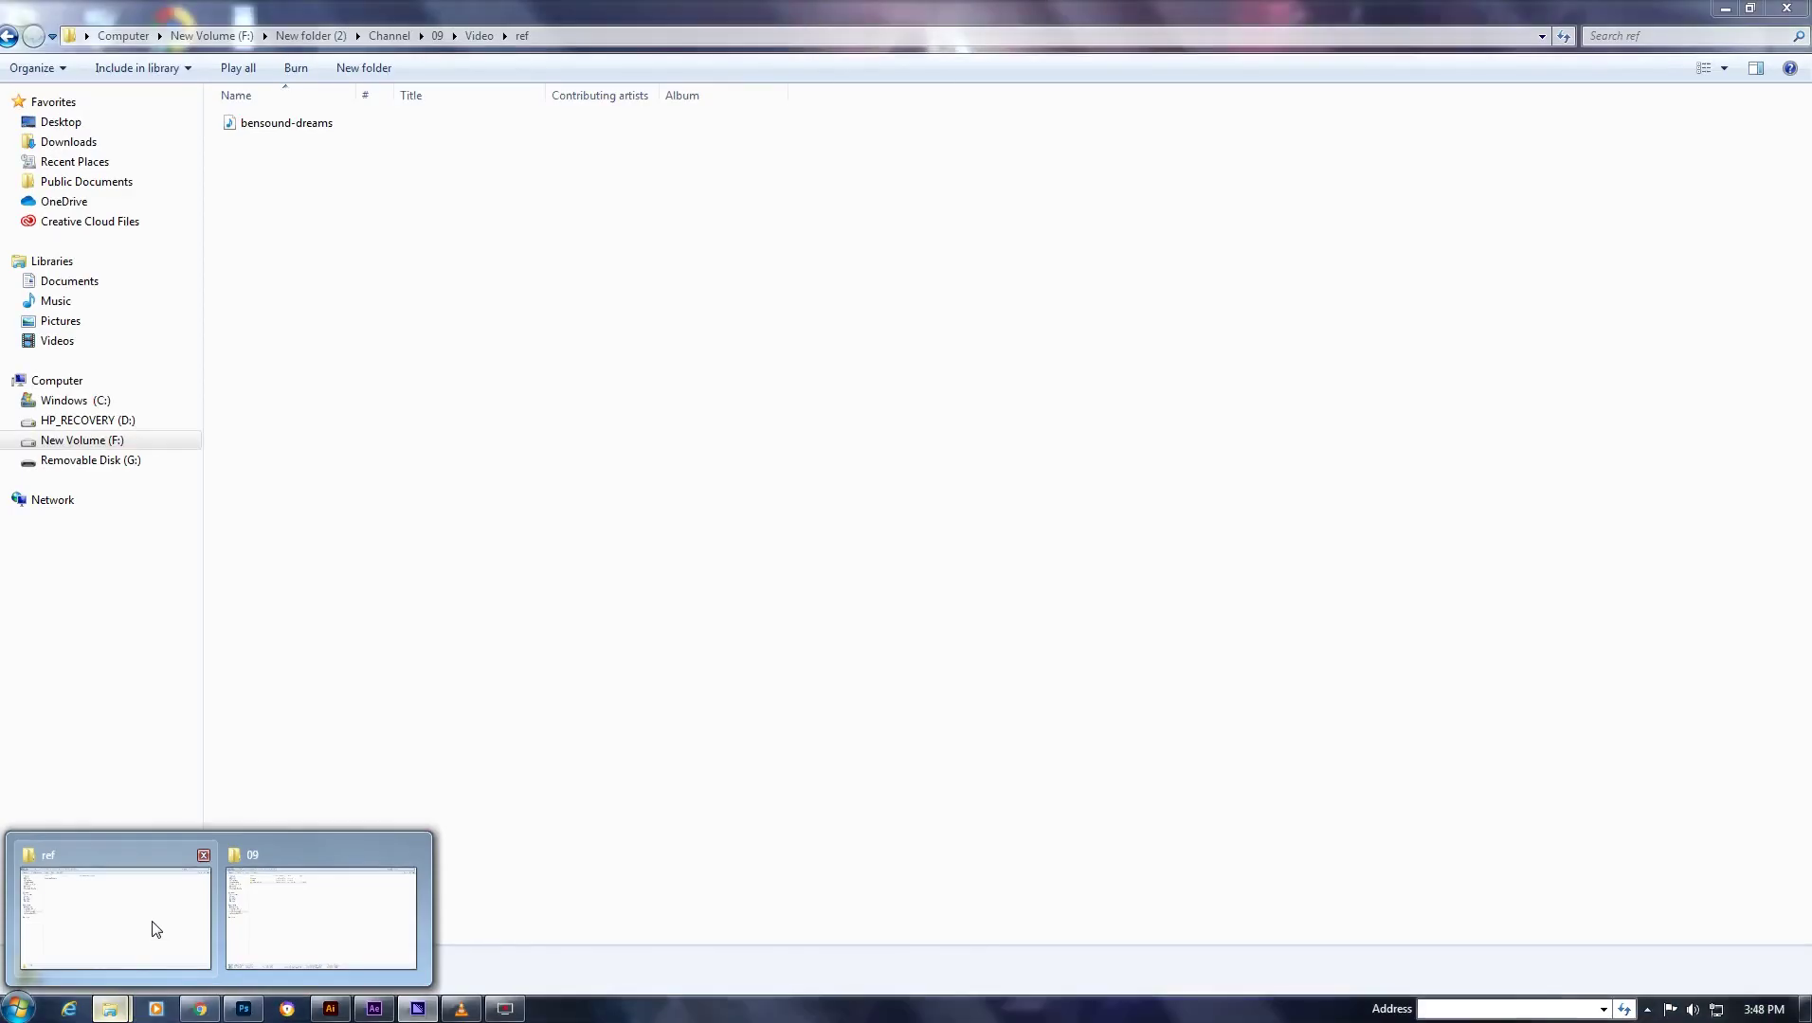
{"action": "left_click", "coordinate": [321, 918]}
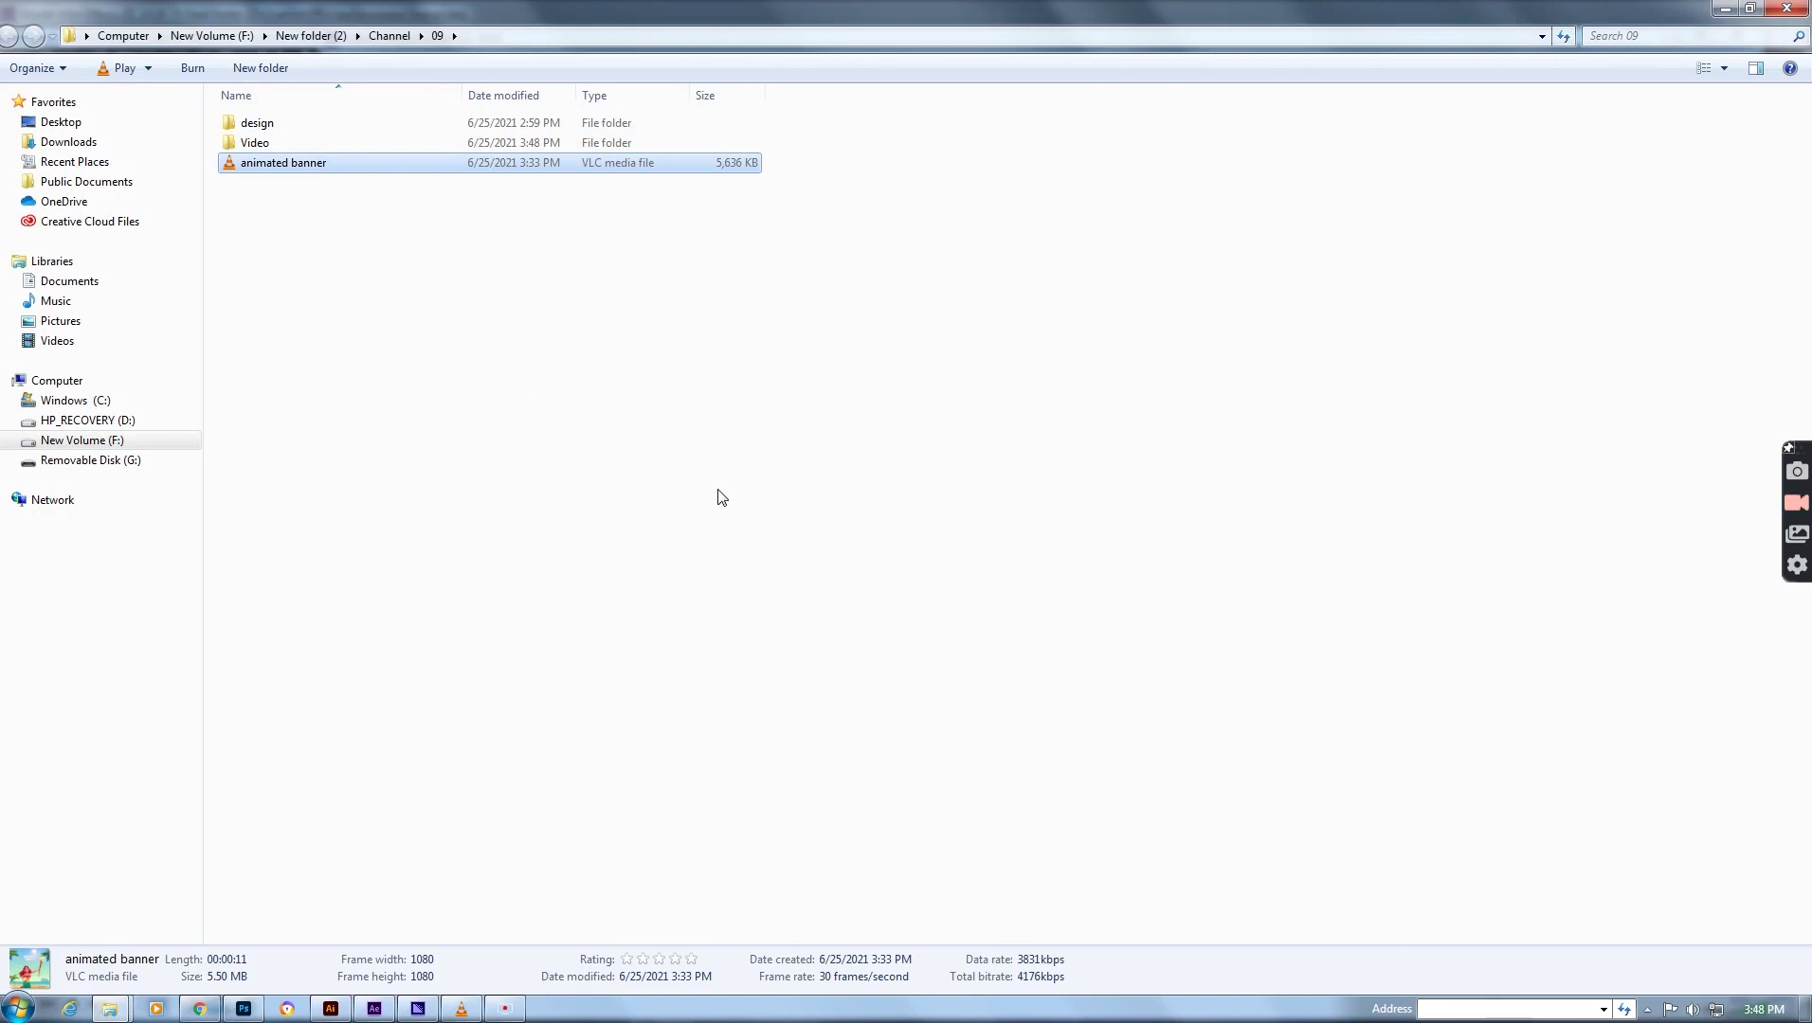
- Play animated banner.mp4 in VLC, pause it, and switch to full screen
{"action": "key", "text": "Return"}
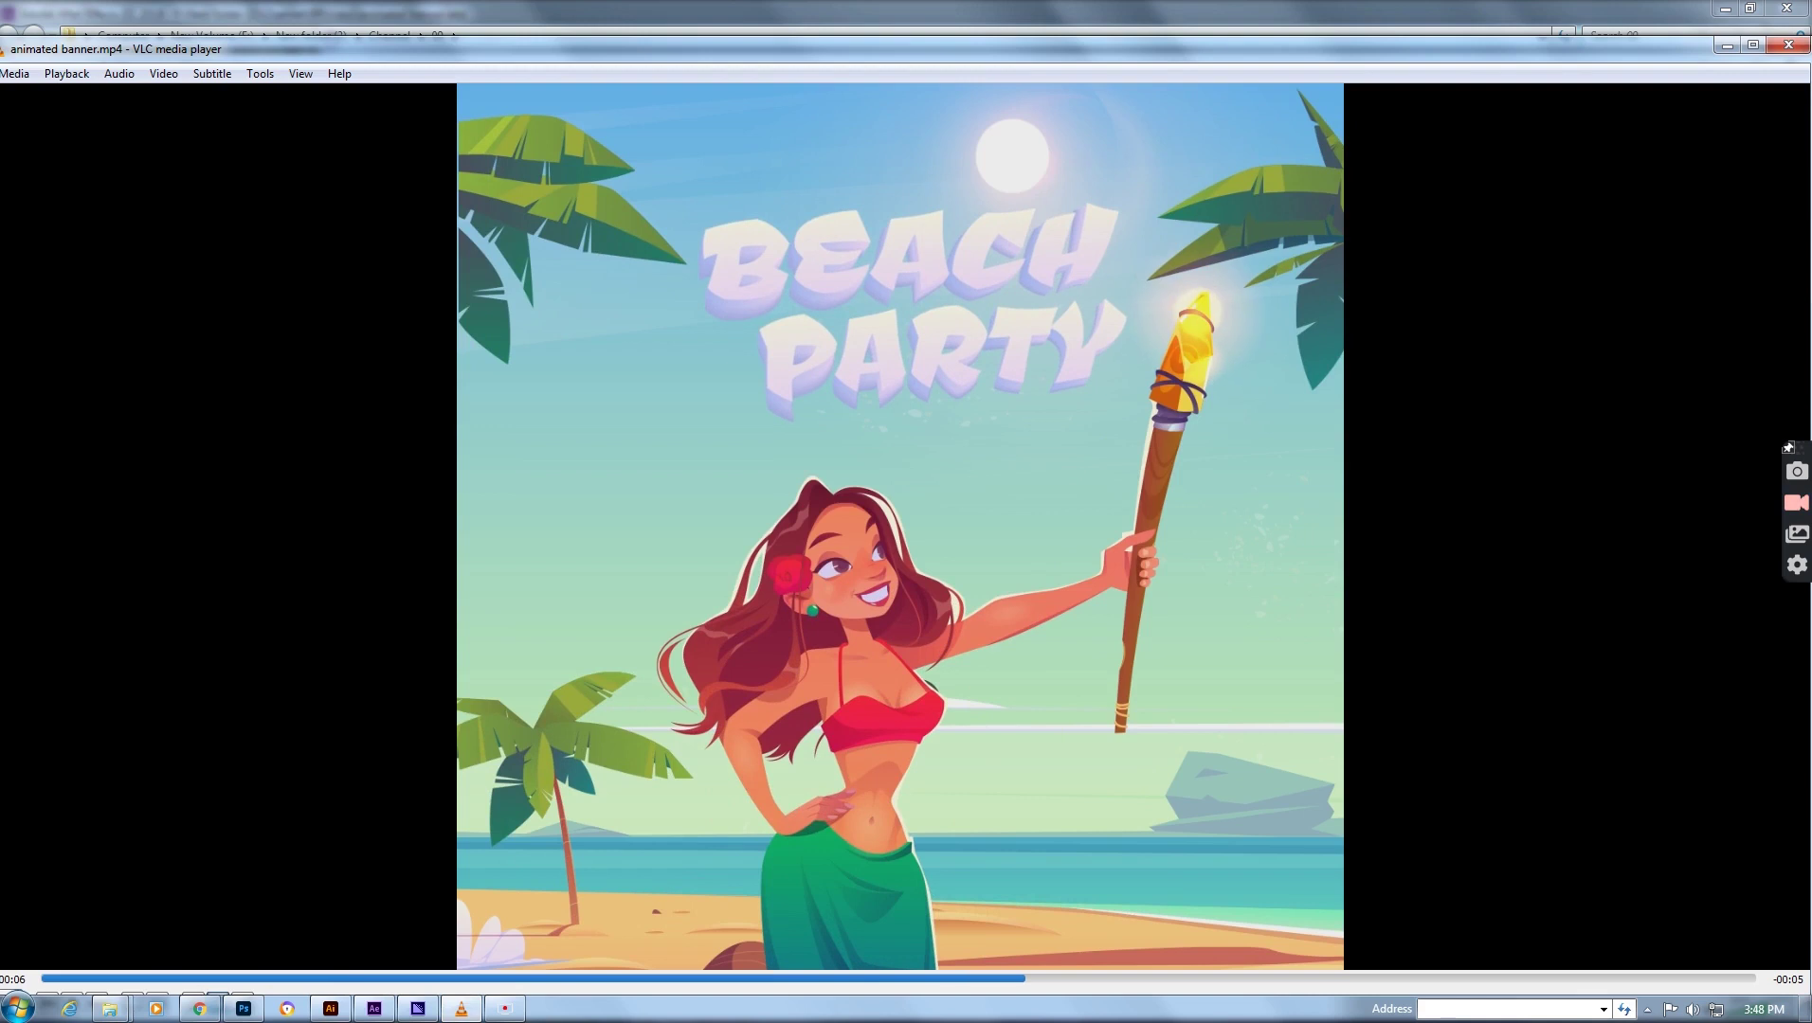
{"action": "key", "text": "space"}
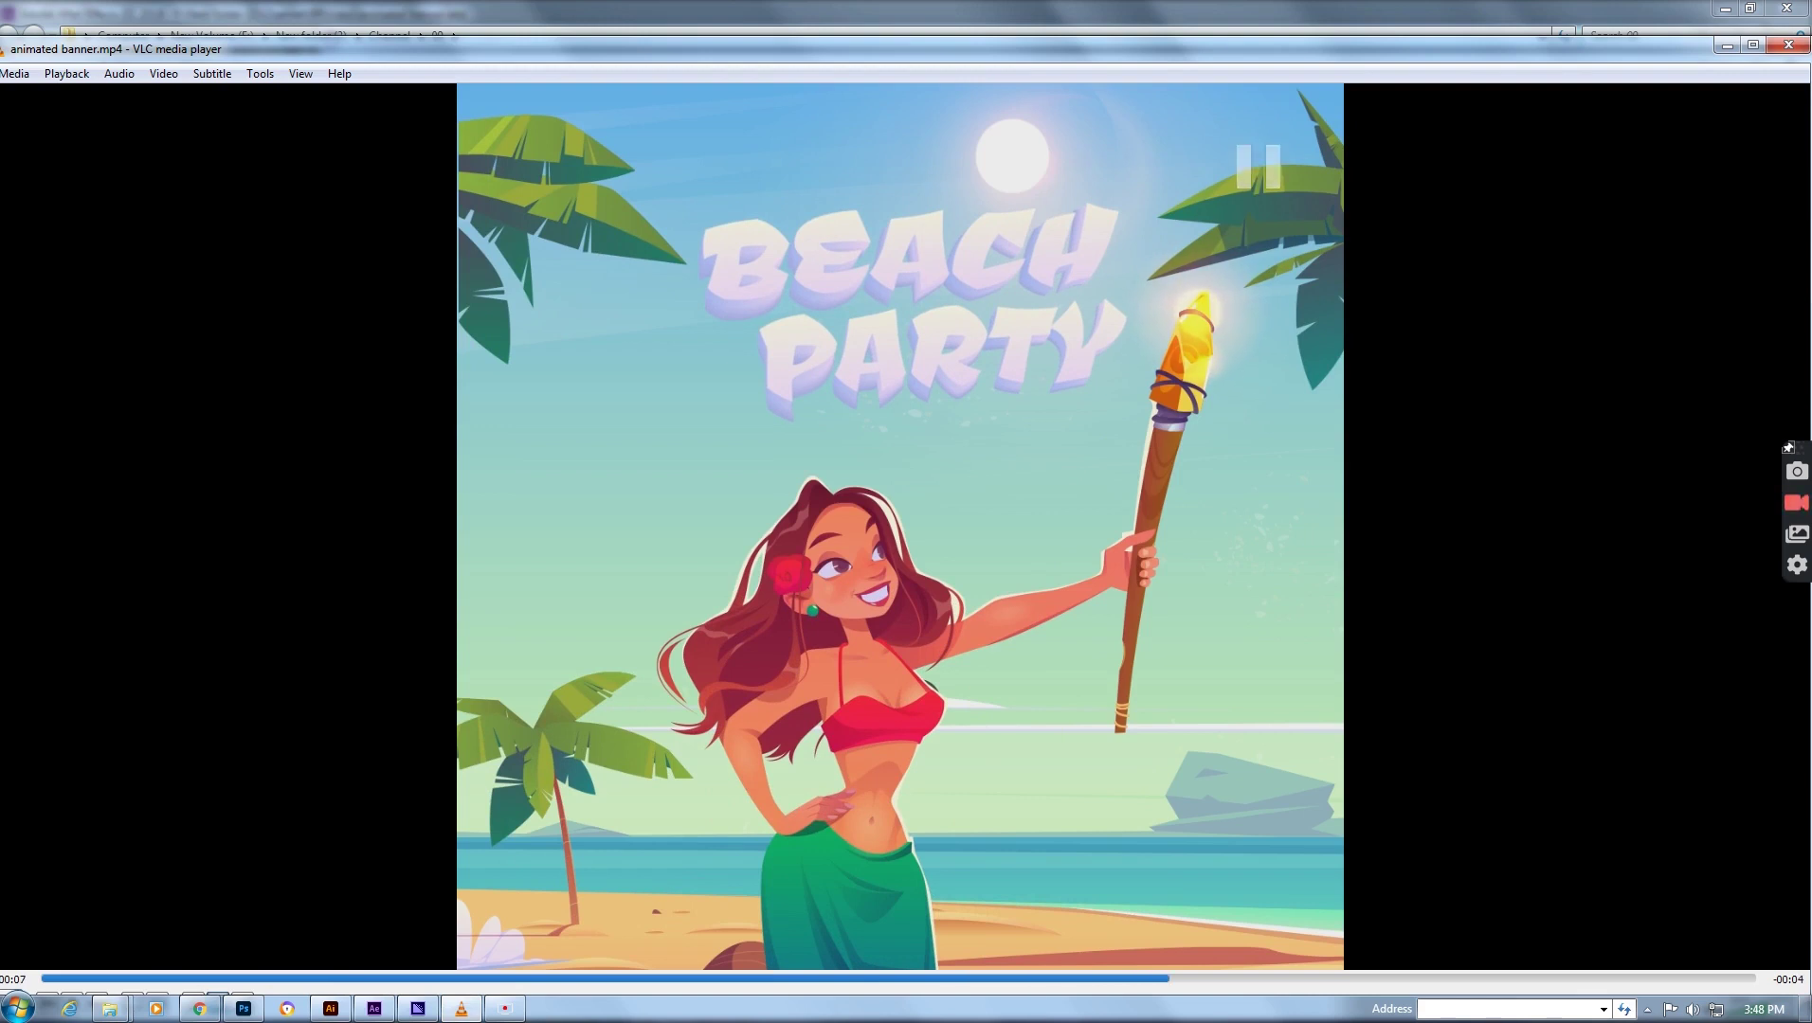
{"action": "double_click", "coordinate": [997, 449]}
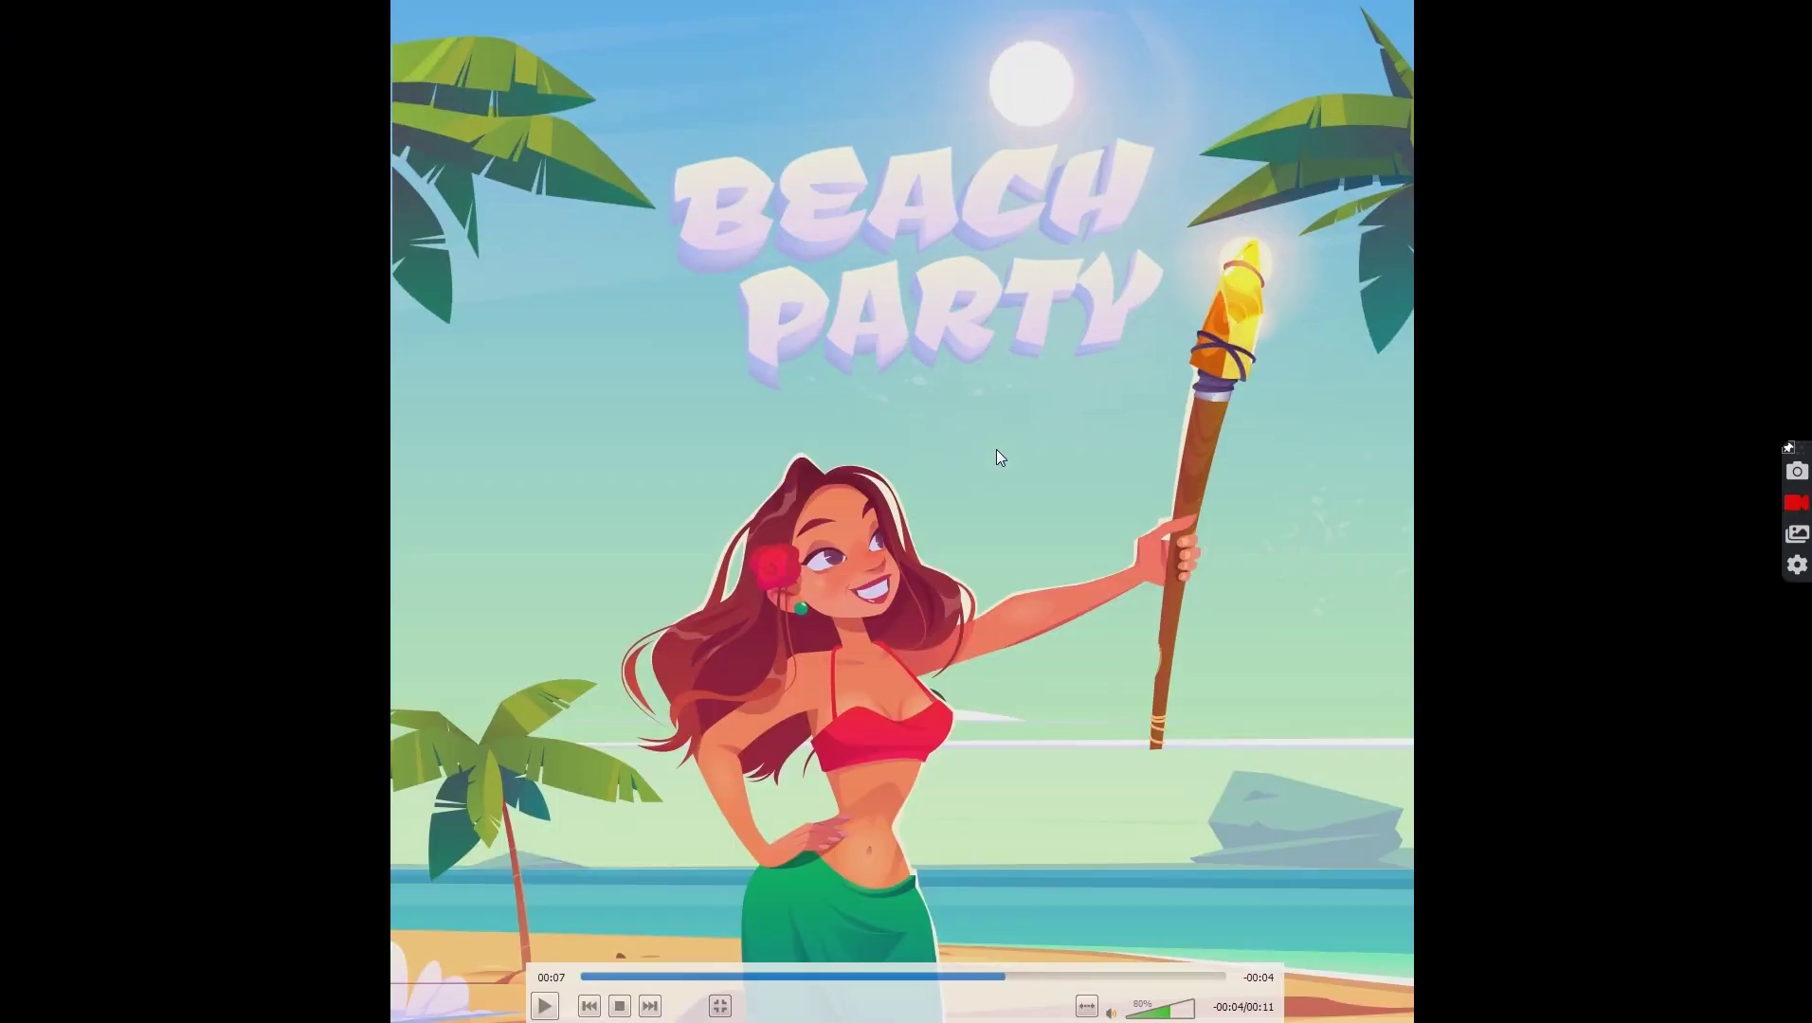